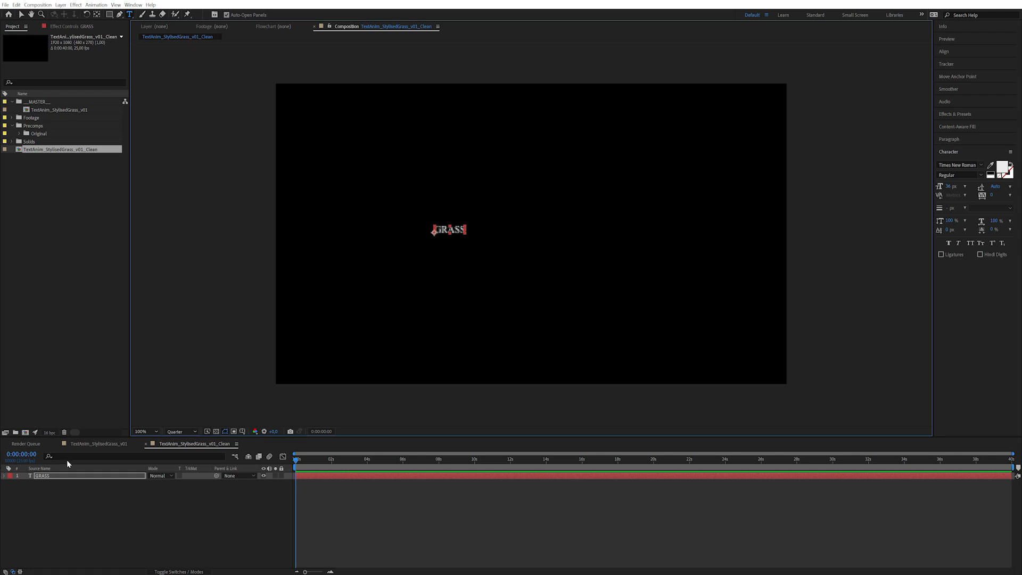
# - Set the preview resolution to Full and centre the GRASS text layer horizontally and vertically in the composition
pyautogui.click(176, 432)
pyautogui.click(178, 451)
pyautogui.click(80, 492)
pyautogui.click(65, 476)
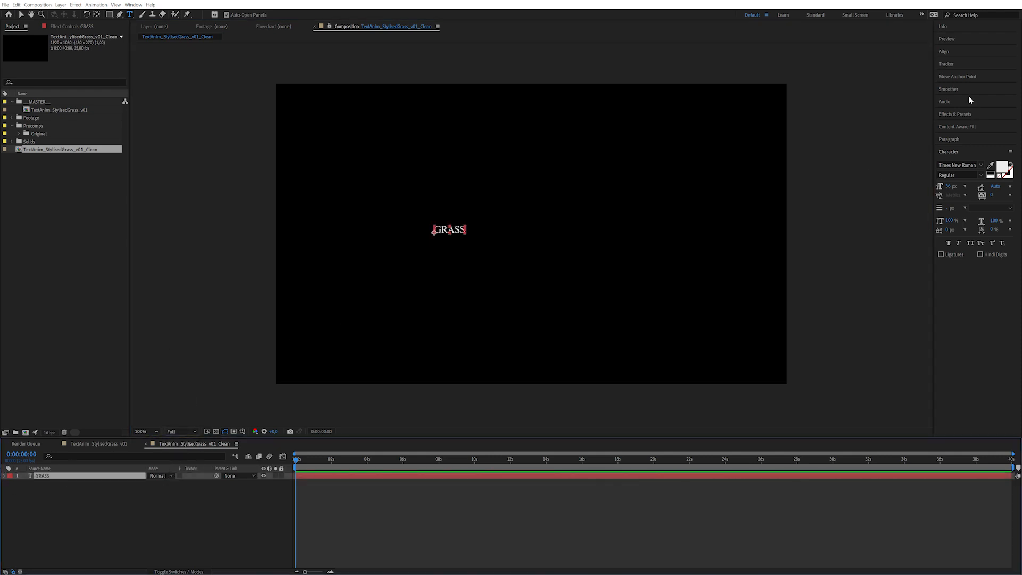
pyautogui.click(953, 53)
pyautogui.click(955, 72)
pyautogui.click(996, 72)
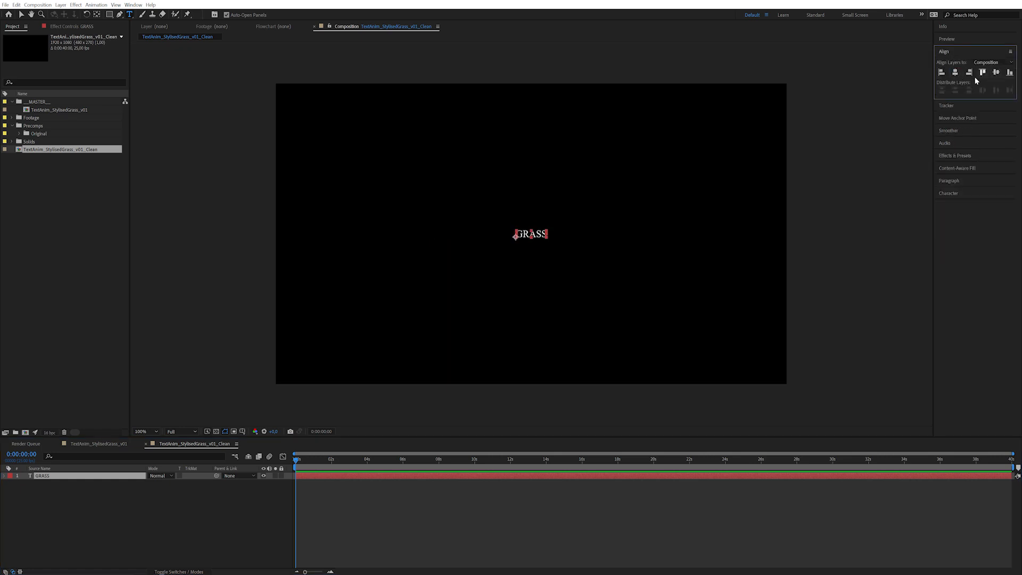
# - Enlarge the GRASS text to 143 px and centre-align its paragraph
pyautogui.click(953, 193)
pyautogui.moveTo(950, 186); pyautogui.dragTo(974, 153)
pyautogui.click(958, 141)
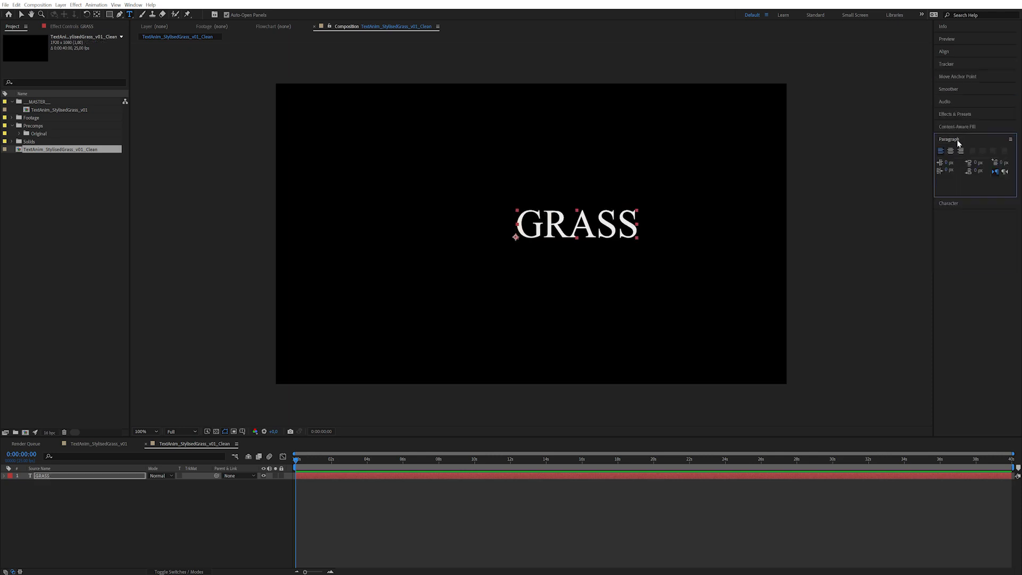
pyautogui.click(950, 152)
# - Browse through the fonts and change the GRASS text's font to Ultra
pyautogui.click(958, 205)
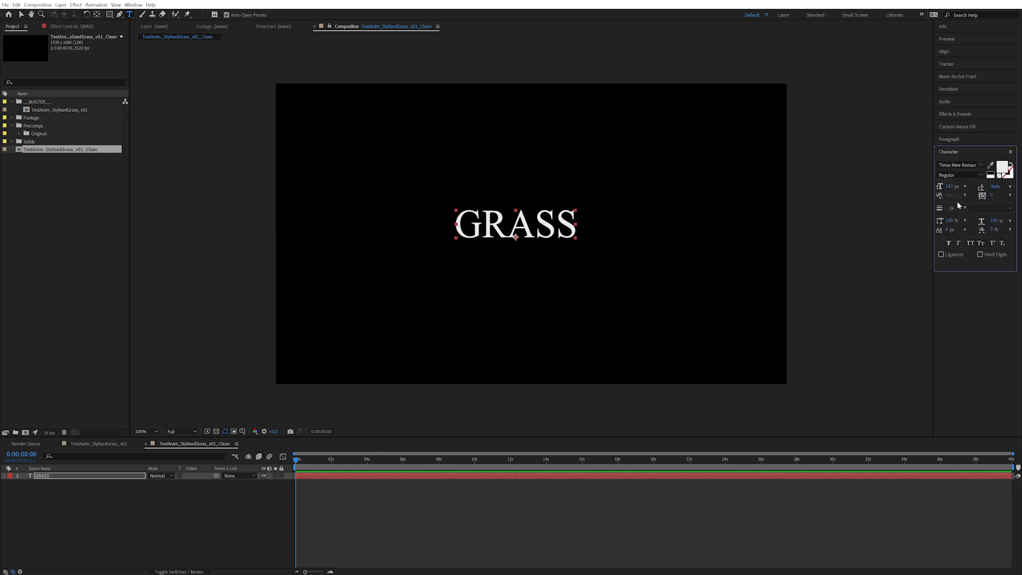
pyautogui.click(963, 165)
pyautogui.press('Down')
pyautogui.press('Down')
pyautogui.press('Down')
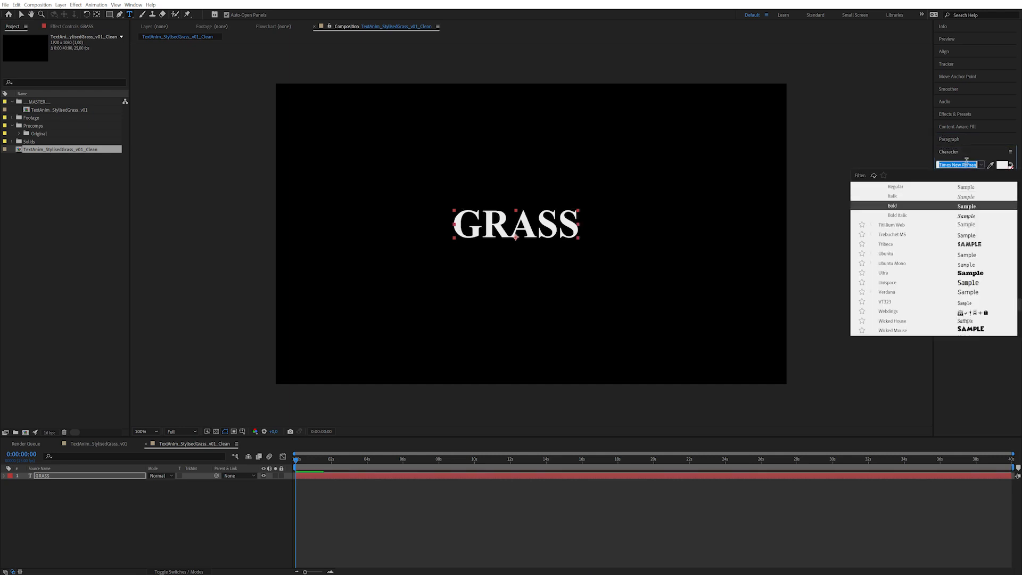
pyautogui.press('Down')
pyautogui.press('Down')
pyautogui.press('Down')
pyautogui.press('Down')
pyautogui.press('Down')
pyautogui.press('Down')
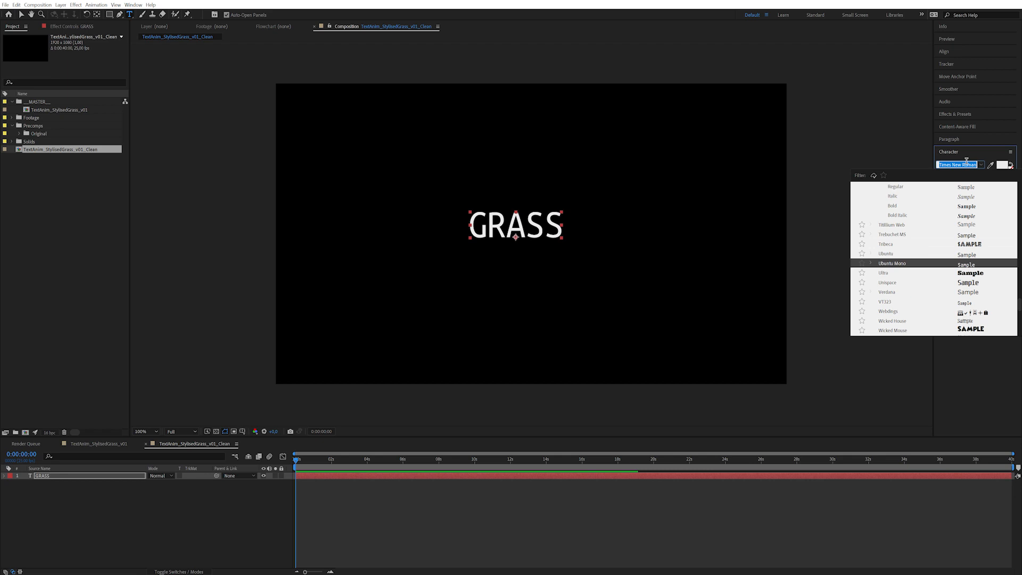
pyautogui.press('Down')
pyautogui.press('Down')
pyautogui.press('Up')
pyautogui.press('Up')
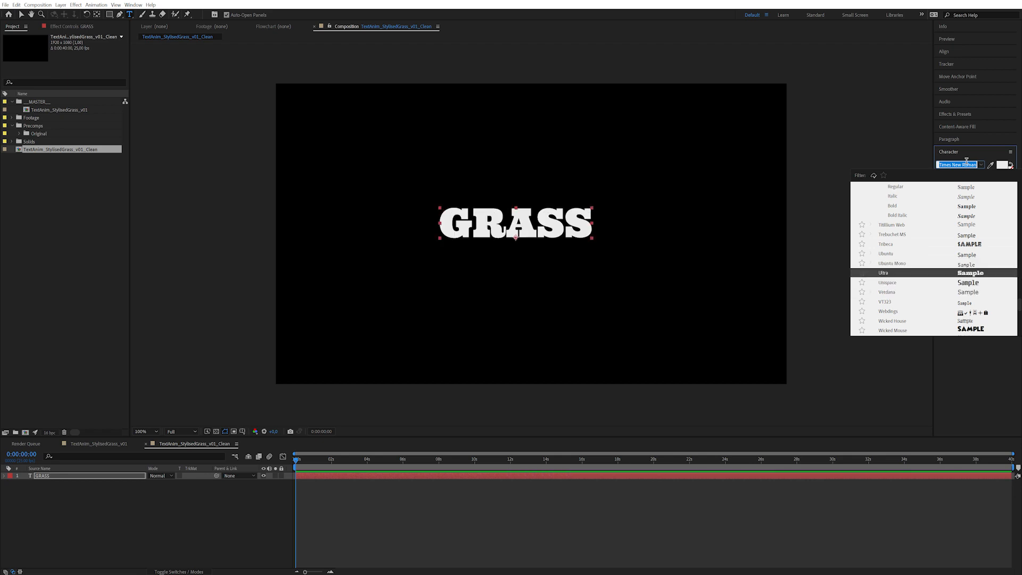
pyautogui.press('Return')
# - Pre-compose the GRASS text layer into a new composition named TEXT and open it
pyautogui.click(88, 521)
pyautogui.click(70, 476)
pyautogui.click(99, 504)
pyautogui.click(74, 475)
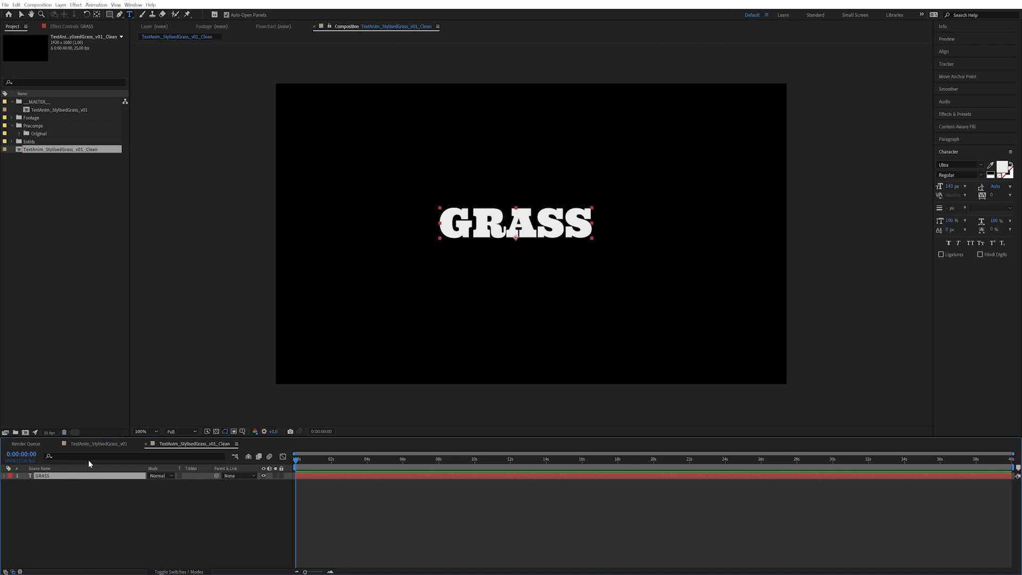
pyautogui.click(60, 5)
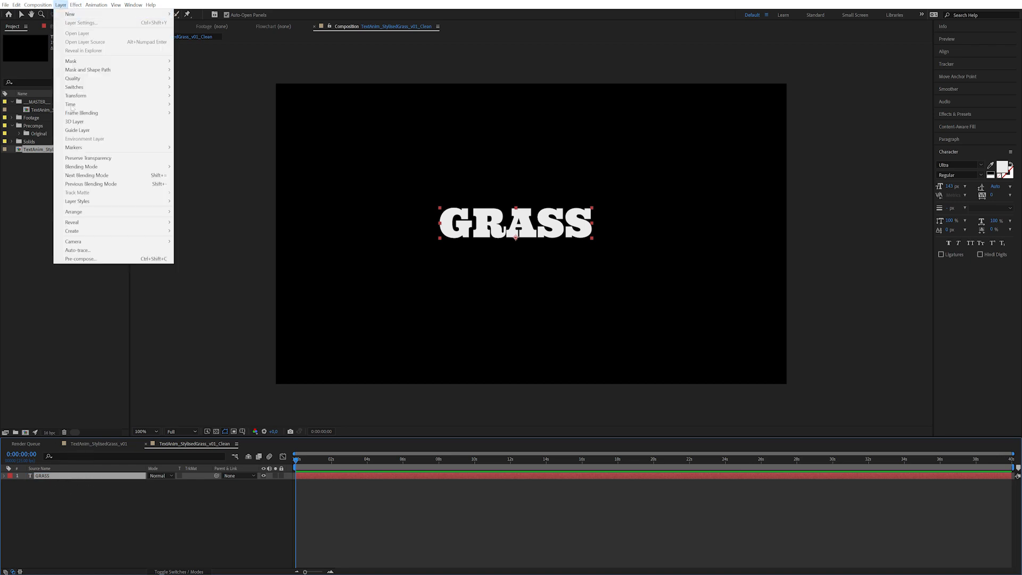
pyautogui.click(133, 260)
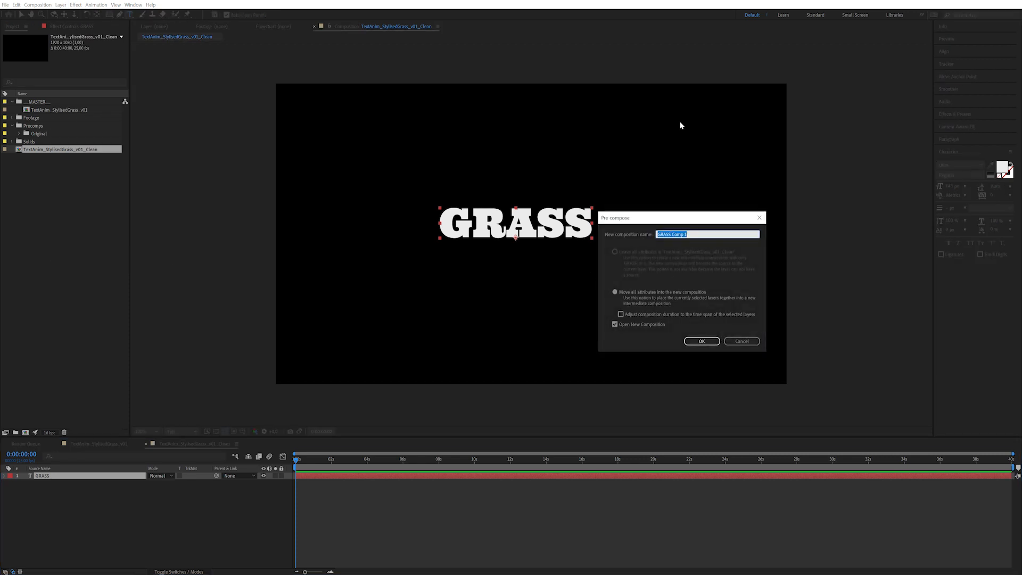
pyautogui.write('TEXT')
pyautogui.press('Return')
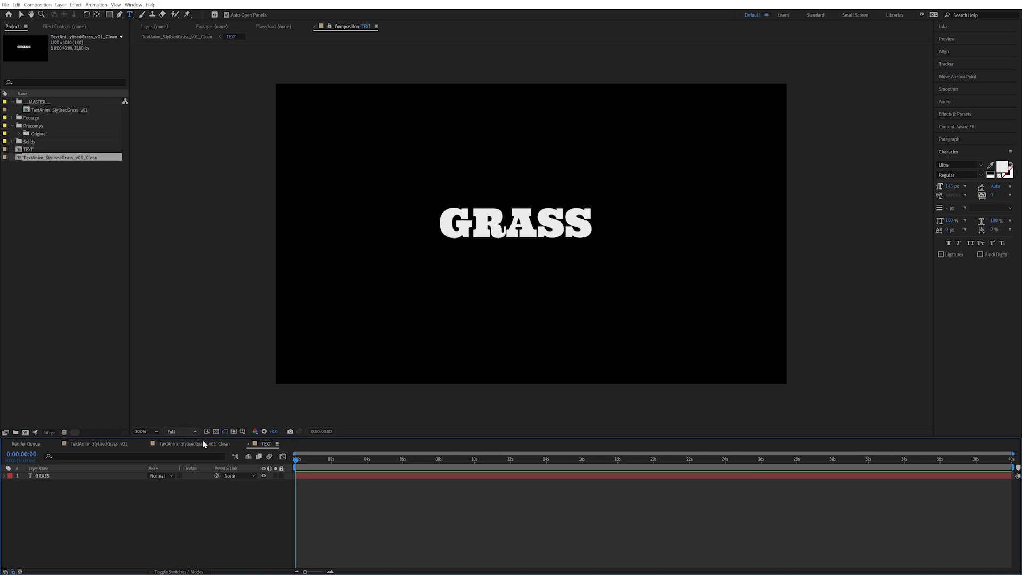
# - Change the fill colour of the GRASS text inside the TEXT composition to black (000000)
pyautogui.click(55, 475)
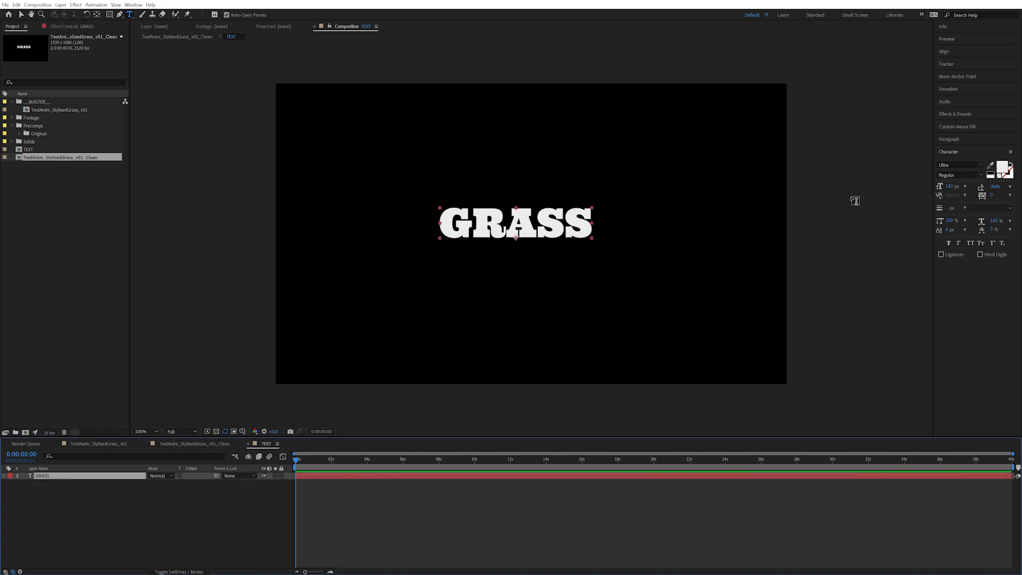
pyautogui.click(1002, 169)
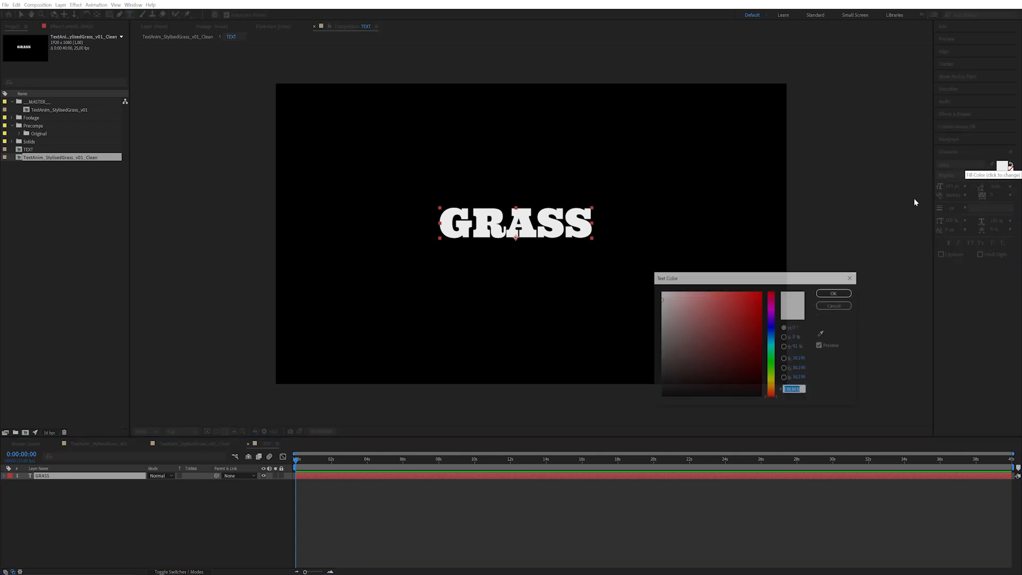
pyautogui.moveTo(710, 328); pyautogui.dragTo(659, 398)
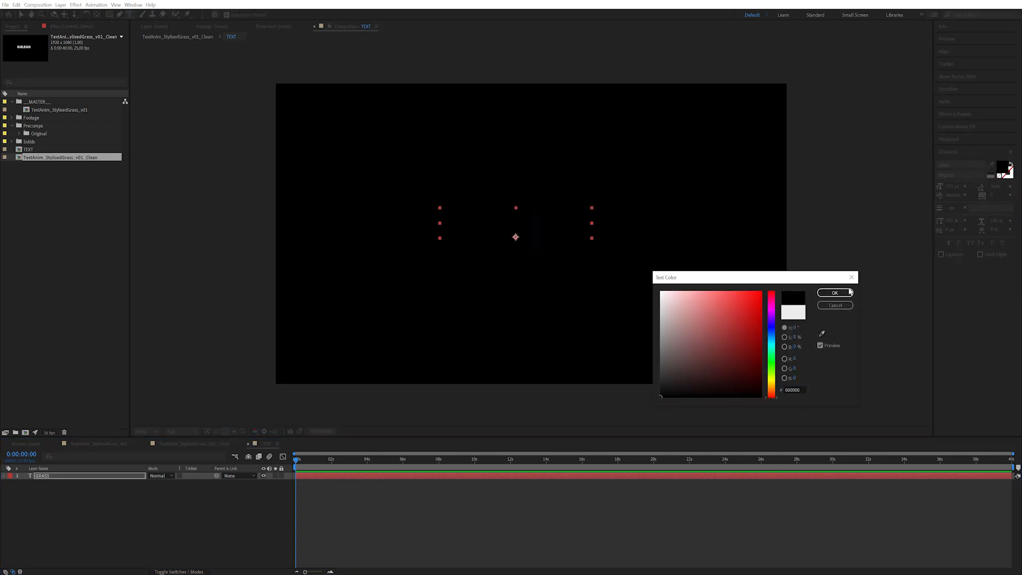
pyautogui.click(850, 293)
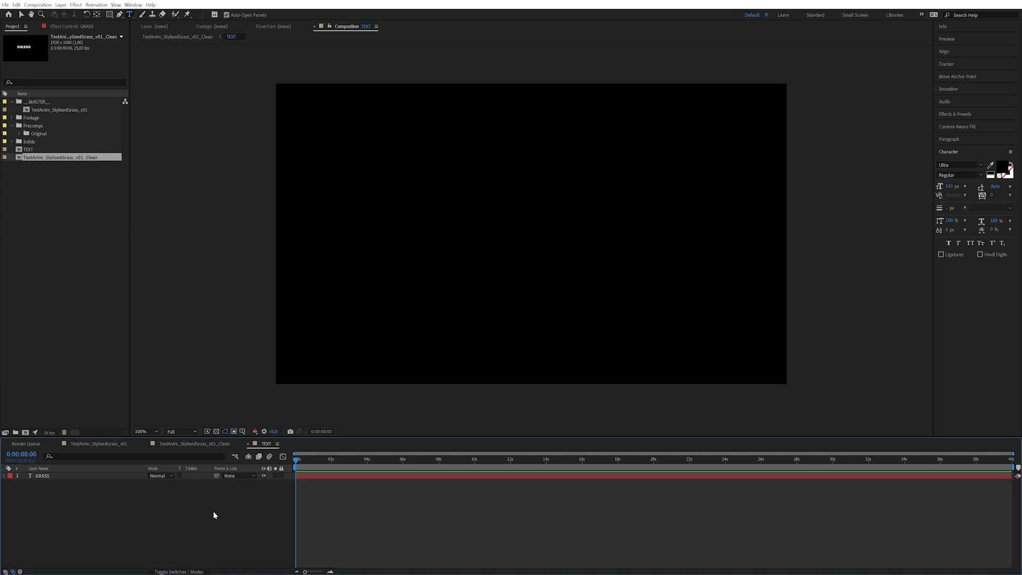
# - Add a white (FFFFFF) solid beneath the GRASS text layer and make it a guide layer
pyautogui.click(60, 5)
pyautogui.moveTo(85, 14)
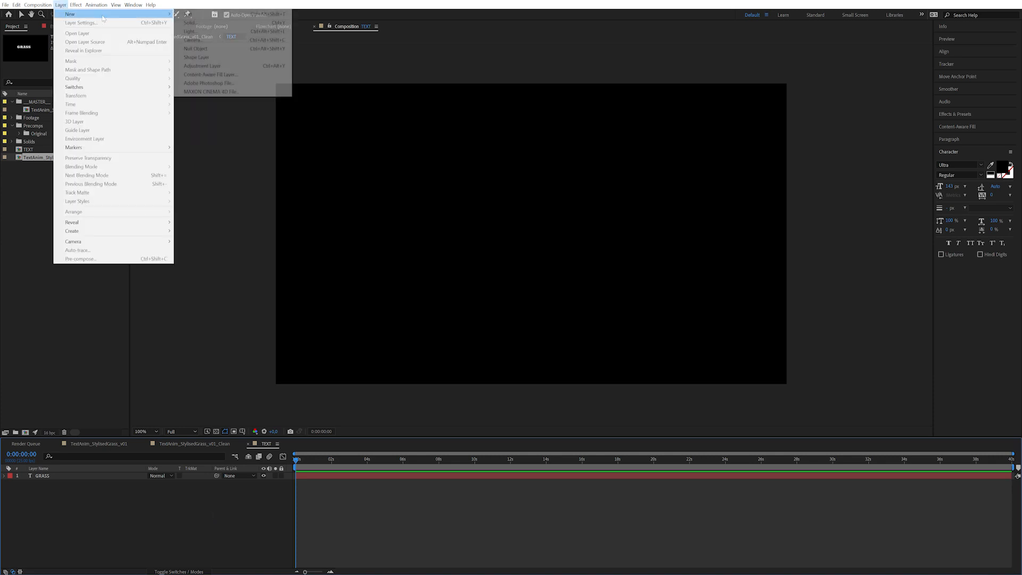
pyautogui.click(191, 22)
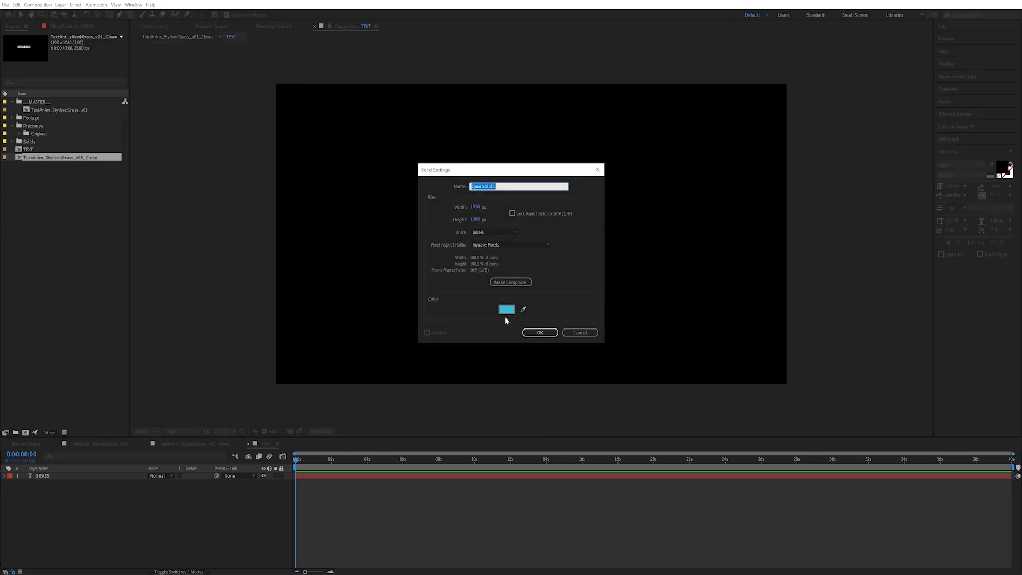
pyautogui.click(506, 309)
pyautogui.write('FFFFFF')
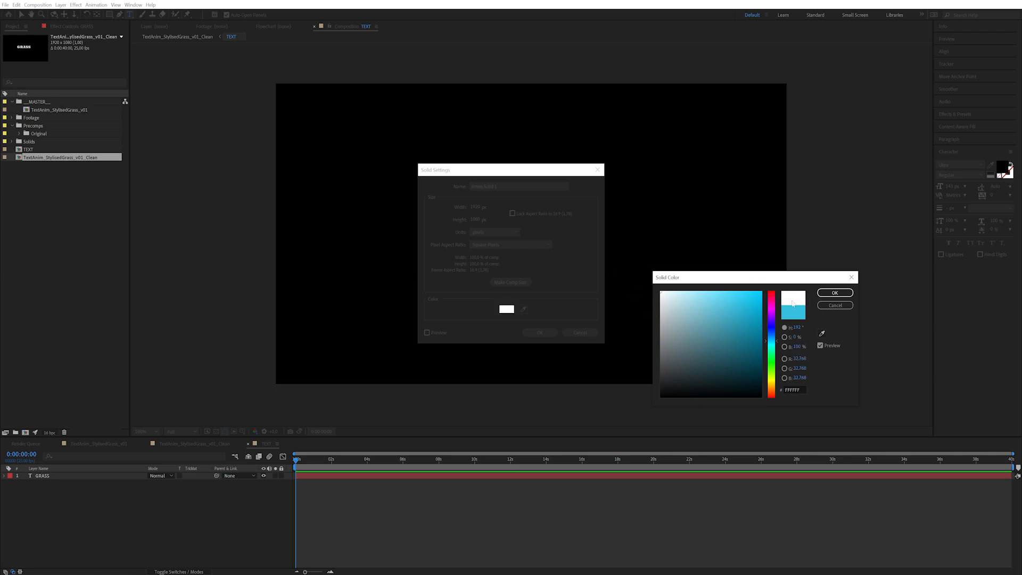
pyautogui.click(834, 292)
pyautogui.click(540, 332)
pyautogui.moveTo(98, 476); pyautogui.dragTo(142, 492)
pyautogui.rightClick(122, 484)
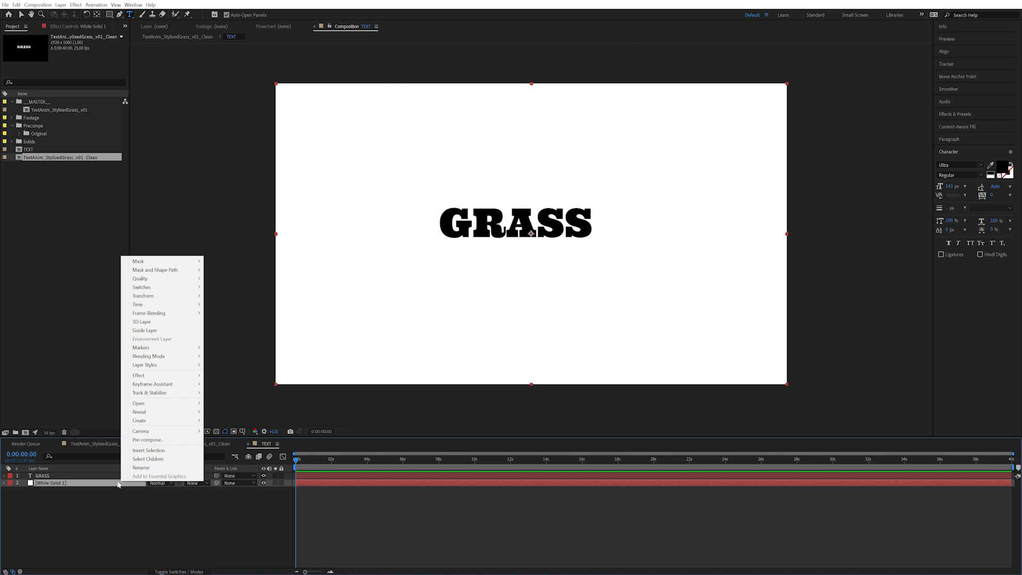
pyautogui.click(159, 331)
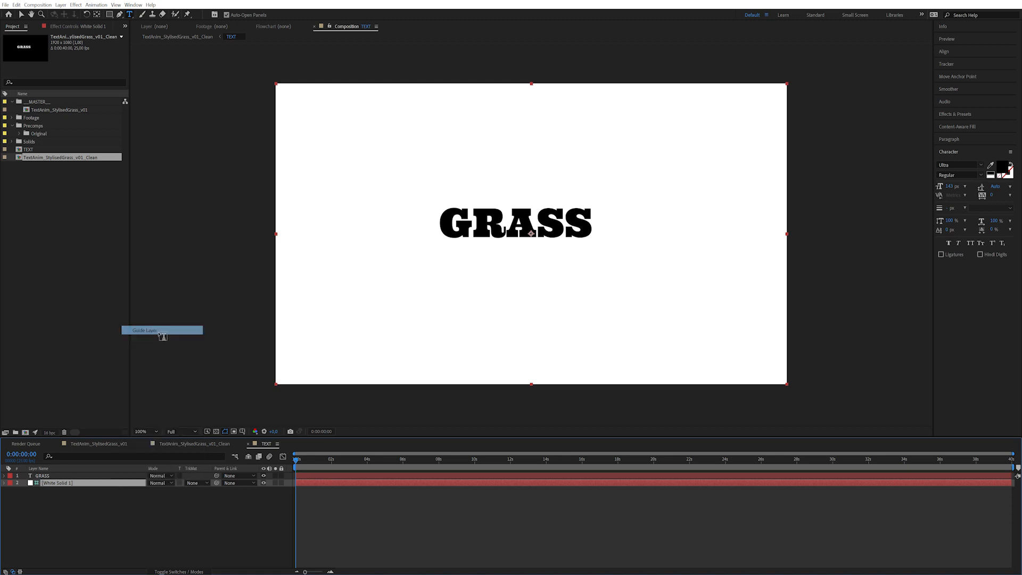
# - Apply the Fractal Noise effect to the TEXT layer in the TextAnim_StylisedGrass_v01_Clean composition
pyautogui.click(211, 444)
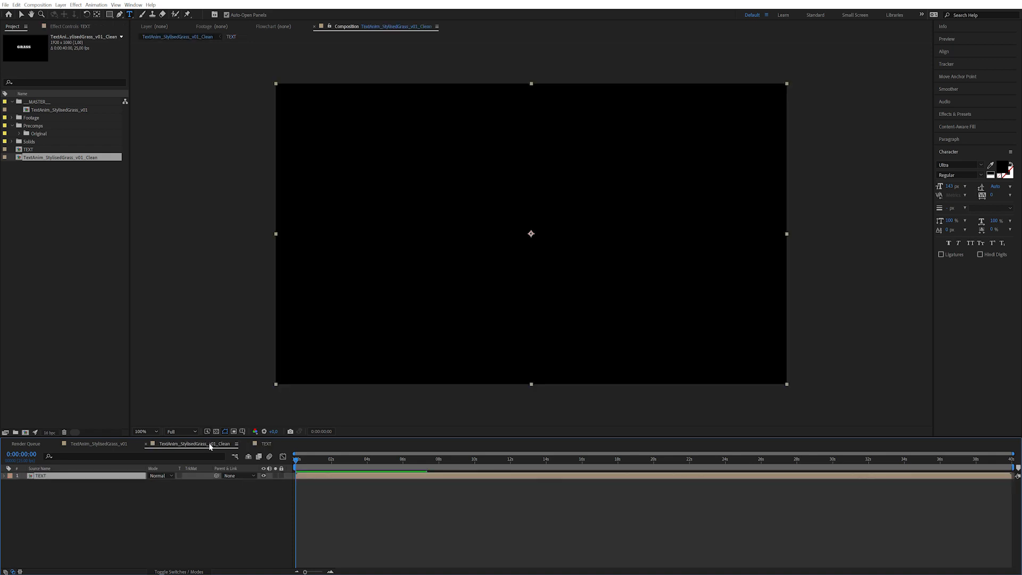
pyautogui.click(216, 432)
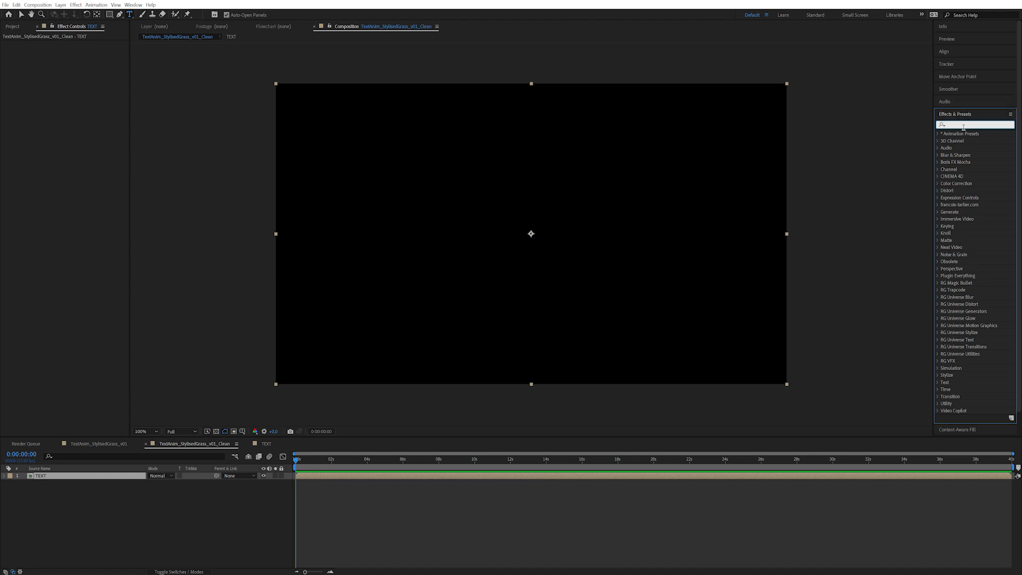
pyautogui.write('frac')
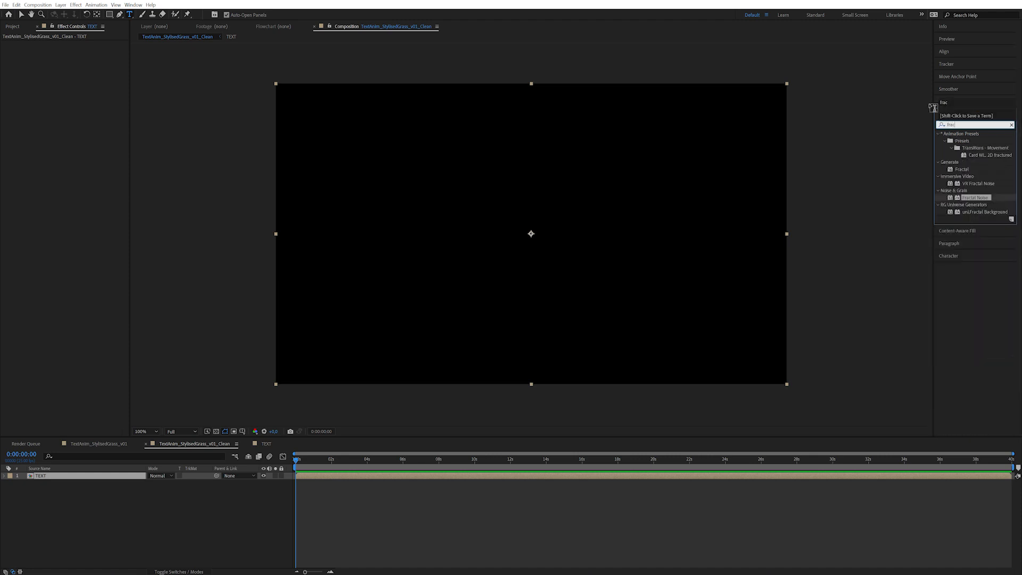
pyautogui.doubleClick(981, 200)
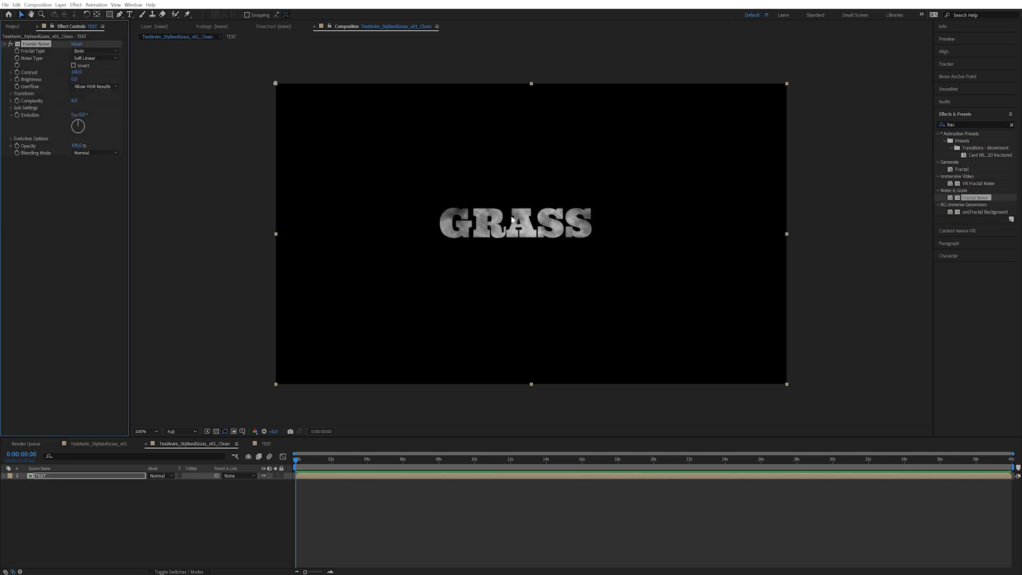
# - Set the Fractal Noise contrast to 1111 and its complexity to 5, keeping the brightness at 0
pyautogui.moveTo(347, 461); pyautogui.dragTo(220, 478)
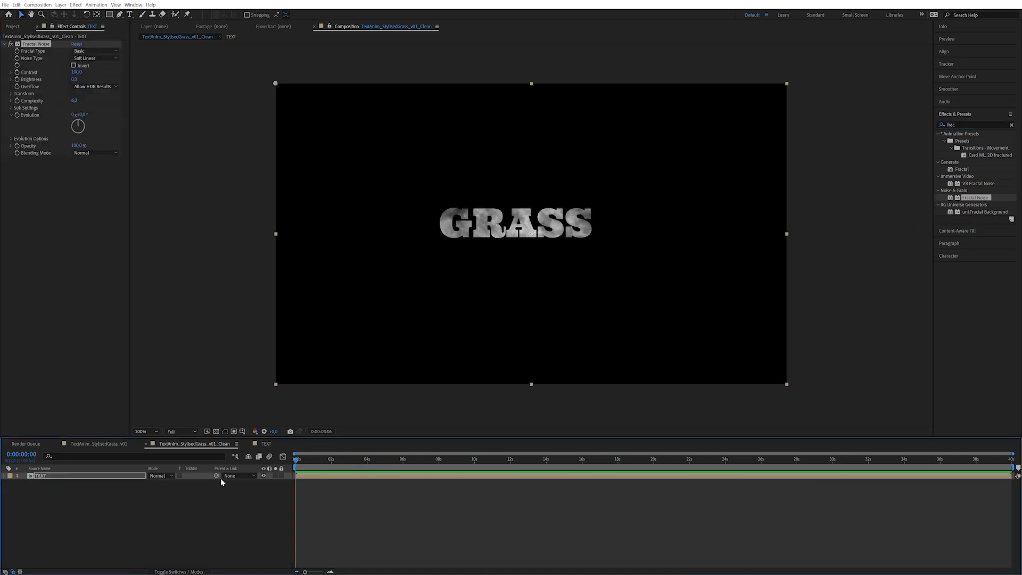
pyautogui.click(74, 182)
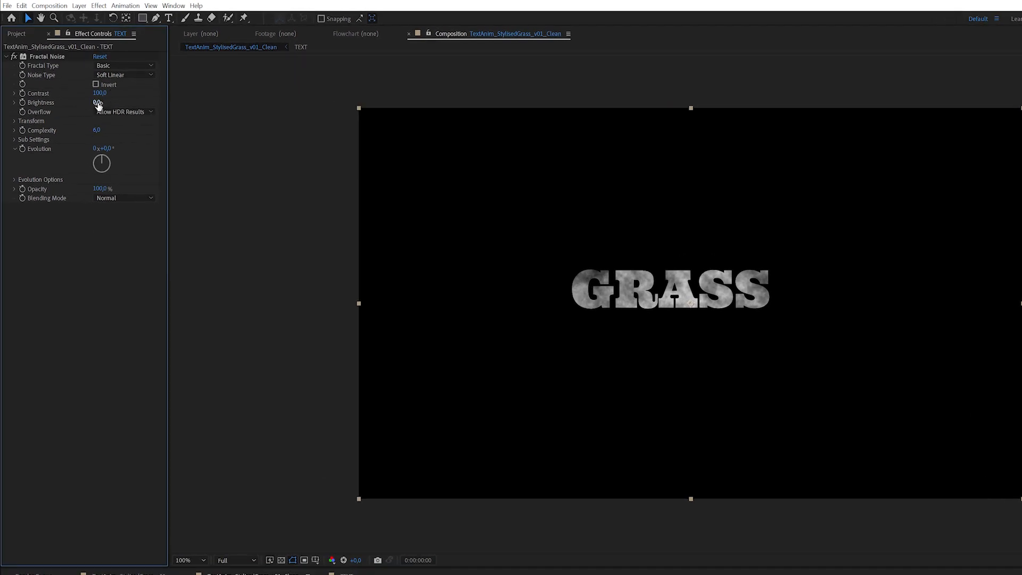
pyautogui.moveTo(98, 105); pyautogui.dragTo(585, 71)
pyautogui.hotkey('ctrl', 'z')
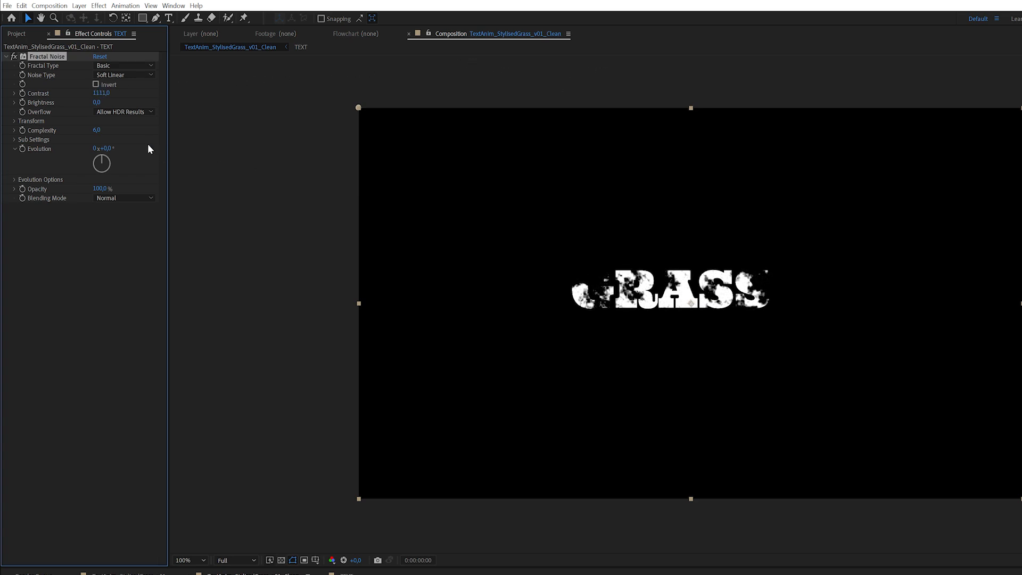
pyautogui.write('5')
pyautogui.press('Return')
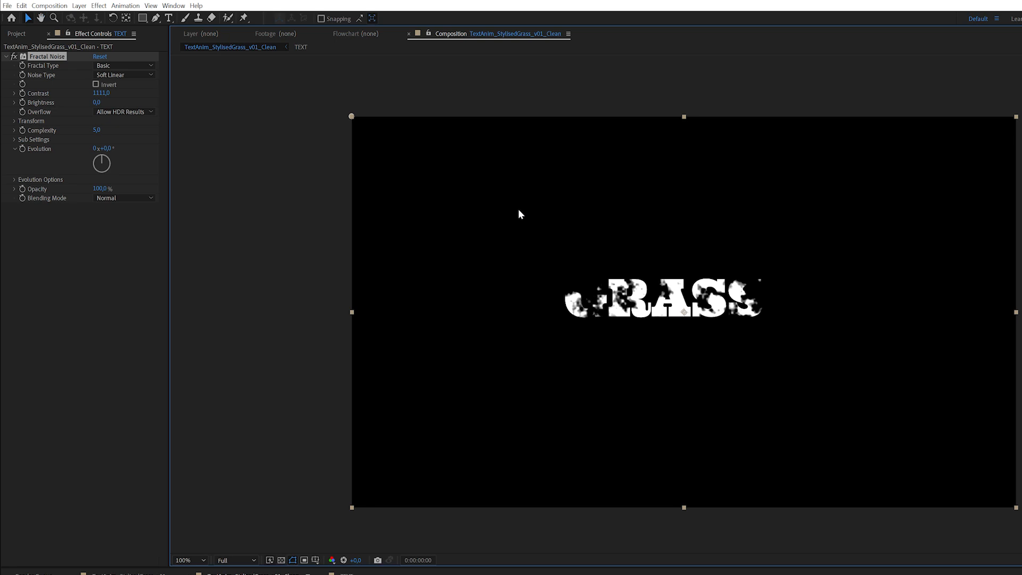
# - Set the fractal type to Strings and keyframe the brightness at -102 at the start of the timeline
pyautogui.scroll(1, 520, 235)
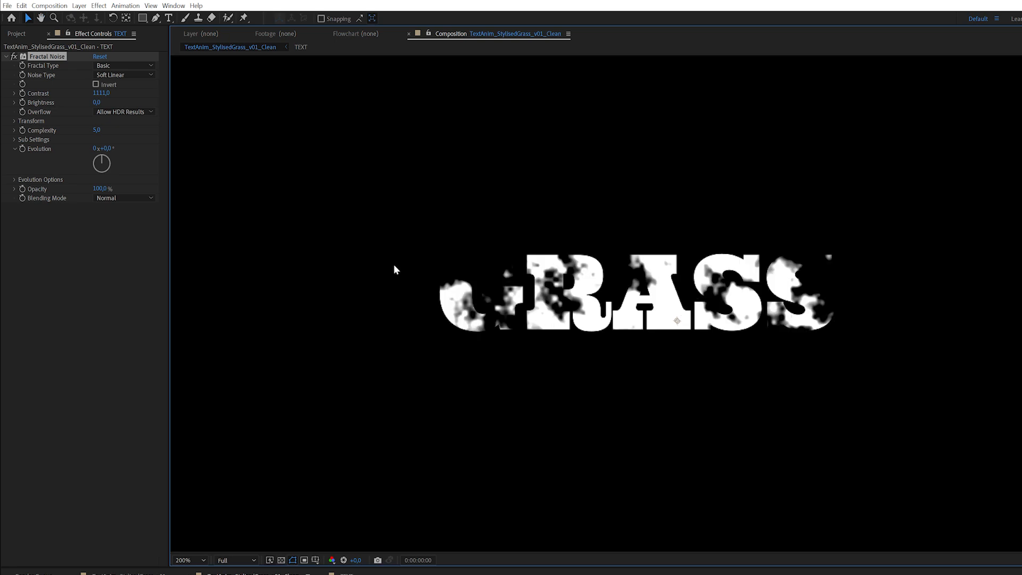
pyautogui.click(121, 66)
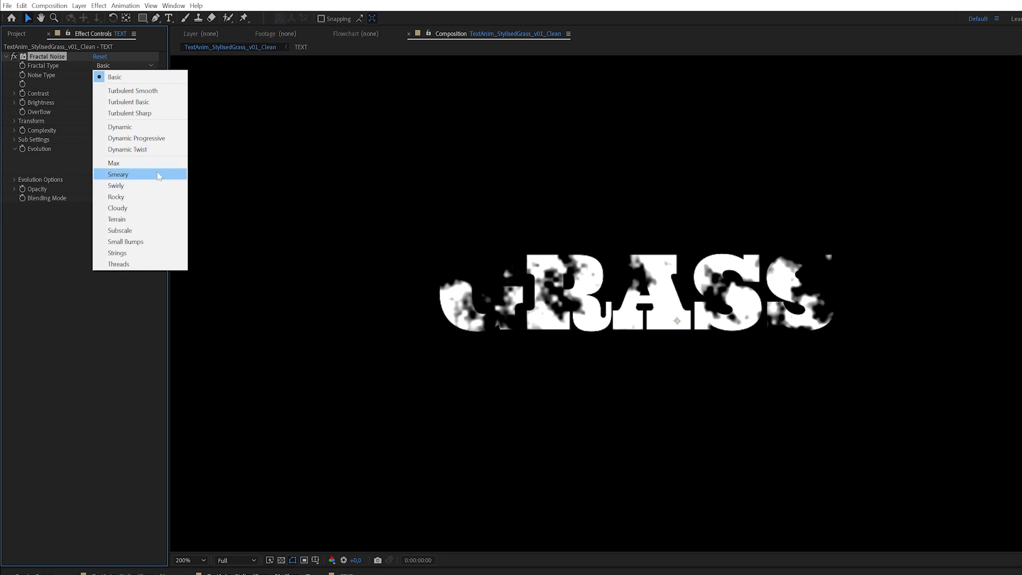
pyautogui.click(139, 253)
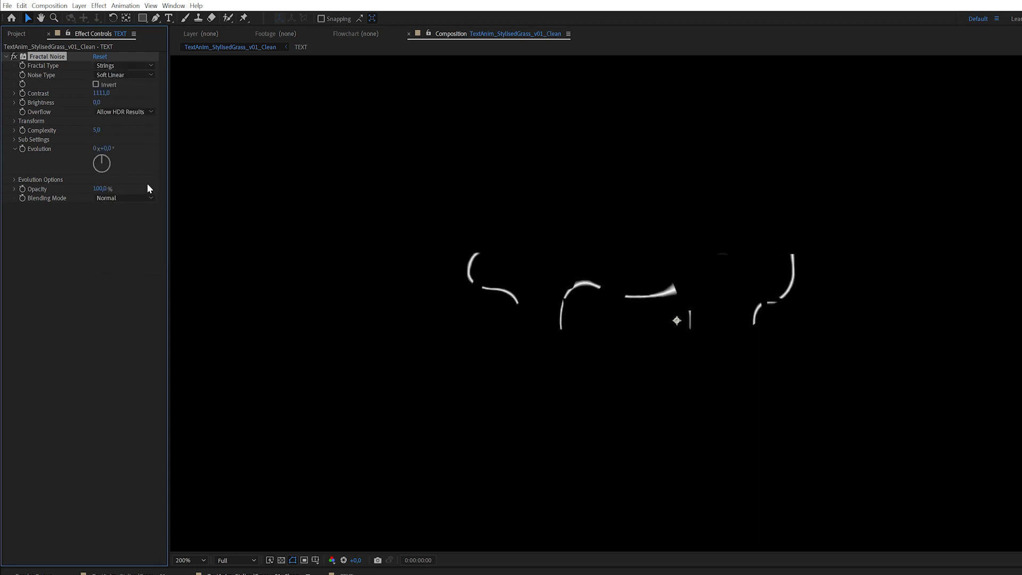
pyautogui.moveTo(96, 102)
pyautogui.mouseDown()
pyautogui.moveTo(416, 56)
pyautogui.moveTo(170, 96)
pyautogui.moveTo(340, 59)
pyautogui.moveTo(127, 130)
pyautogui.moveTo(303, 91)
pyautogui.moveTo(118, 117)
pyautogui.moveTo(109, 103)
pyautogui.moveTo(79, 106)
pyautogui.mouseUp()
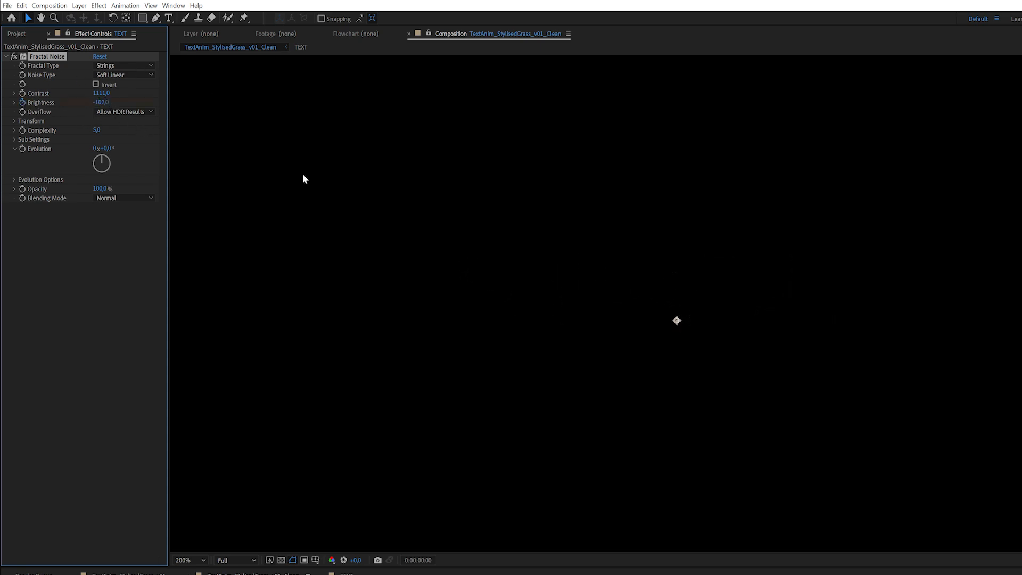
# - Shorten the TextAnim_StylisedGrass_v01_Clean composition's duration to 10 seconds
pyautogui.moveTo(329, 457); pyautogui.dragTo(409, 476)
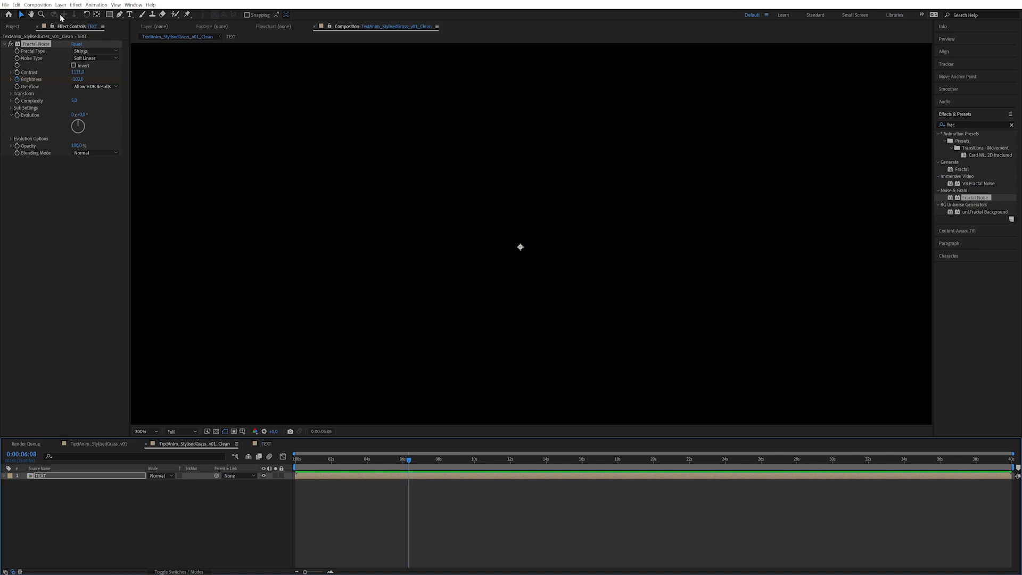
pyautogui.click(37, 5)
pyautogui.click(75, 25)
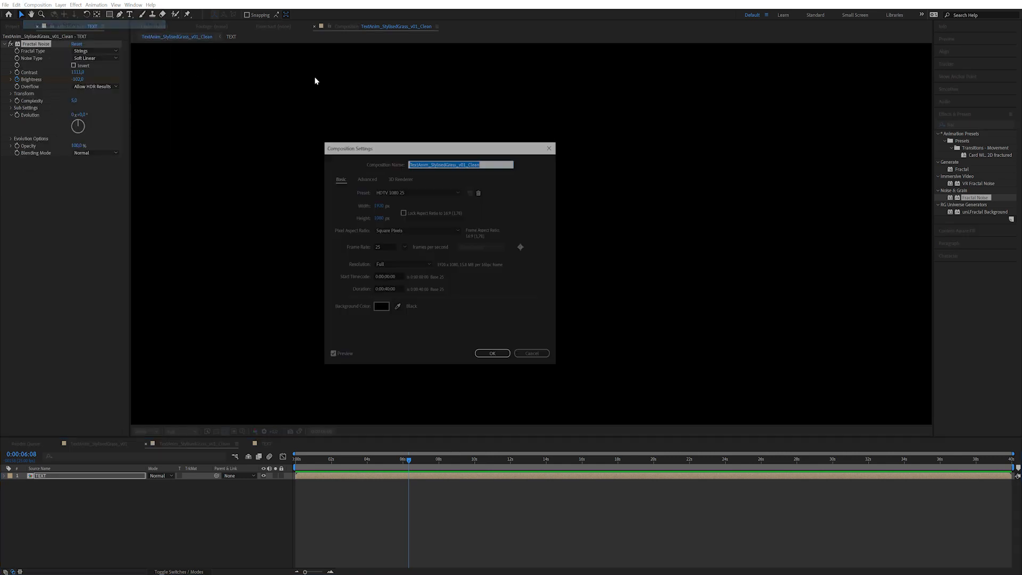
pyautogui.click(386, 288)
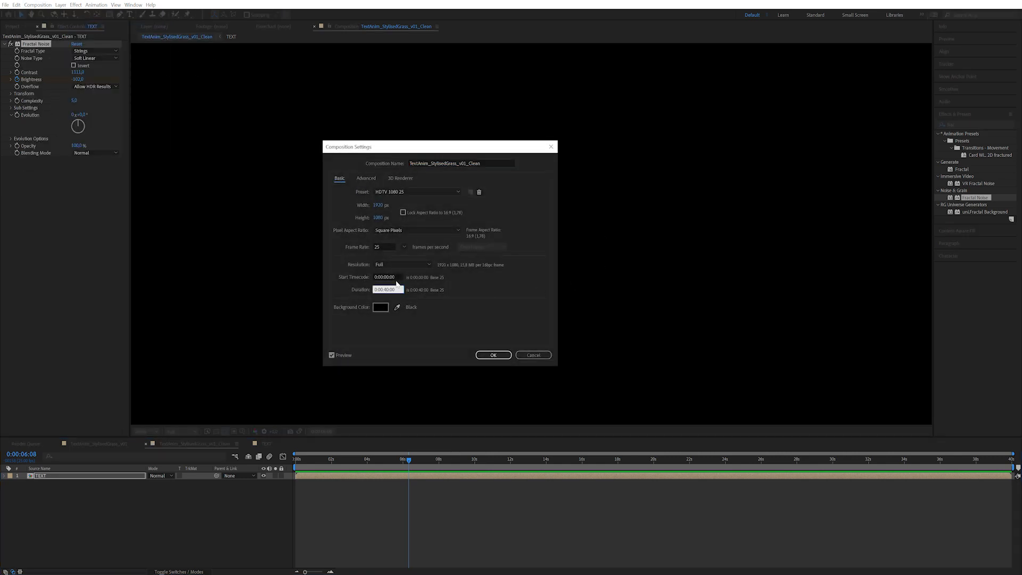
pyautogui.click(494, 355)
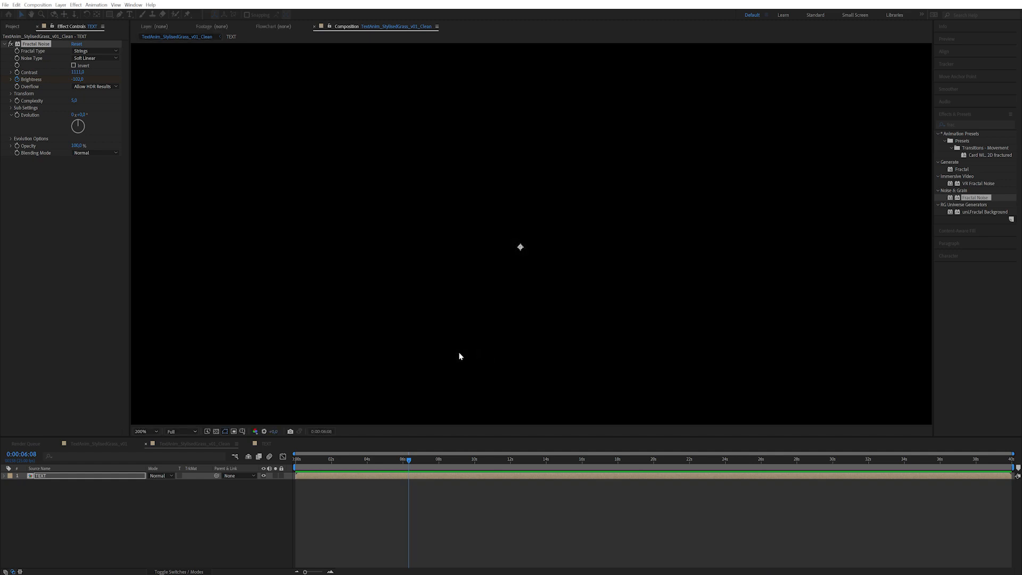
# - Keyframe the Fractal Noise brightness at 2419 at 0:00:04:00 on the timeline
pyautogui.click(583, 463)
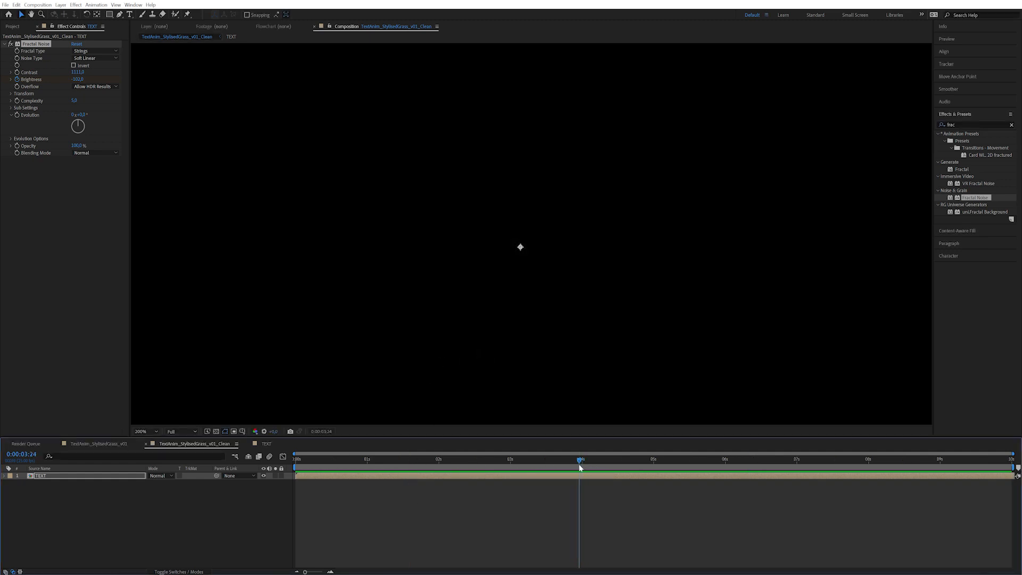
pyautogui.click(94, 94)
pyautogui.moveTo(78, 80); pyautogui.dragTo(548, 64)
pyautogui.moveTo(81, 79); pyautogui.dragTo(304, 42)
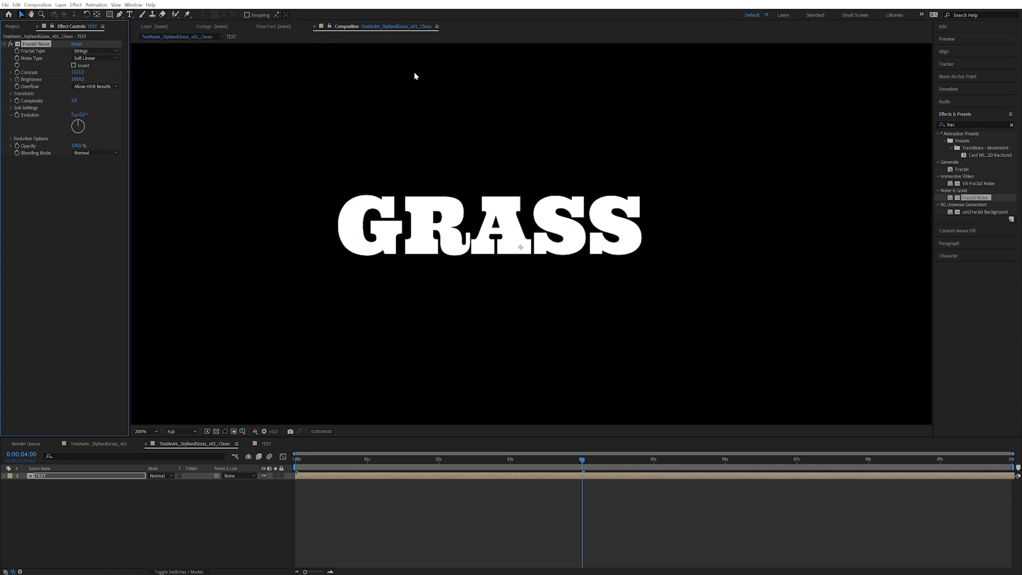
# - Show the transparency grid and apply the UnMult effect to the TEXT layer below Fractal Noise
pyautogui.click(216, 431)
pyautogui.moveTo(603, 466); pyautogui.dragTo(378, 460)
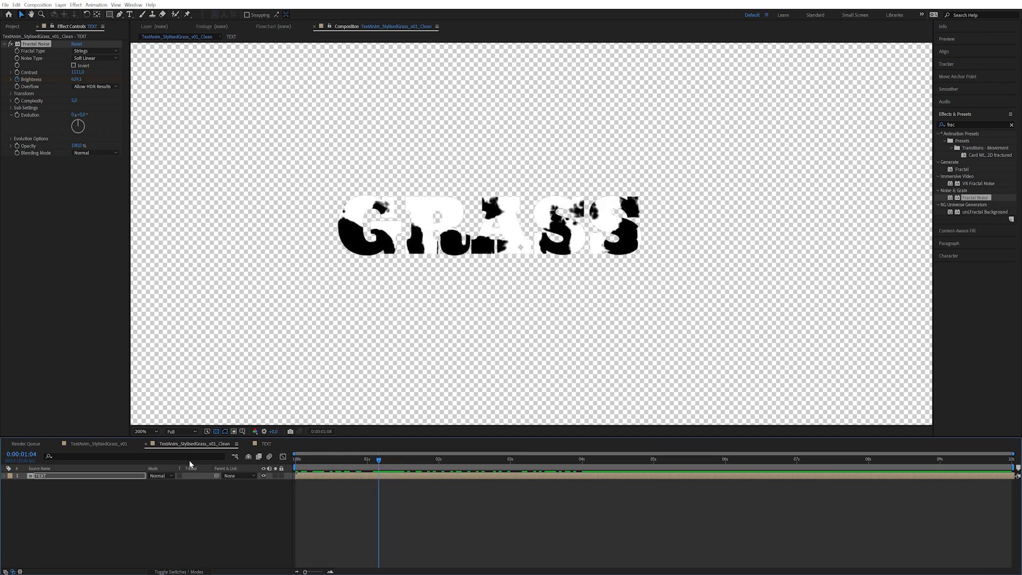
pyautogui.click(71, 477)
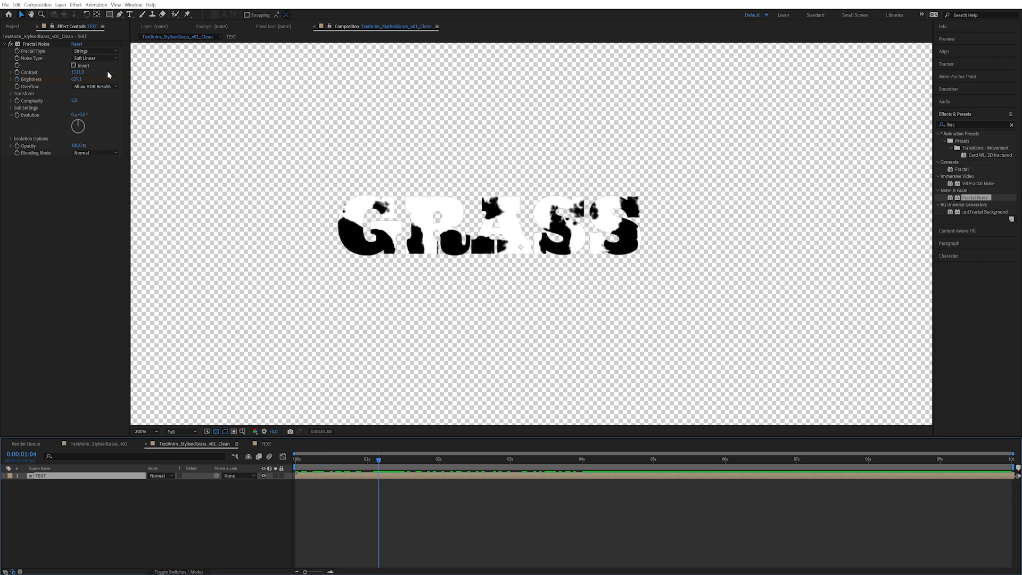
pyautogui.click(966, 126)
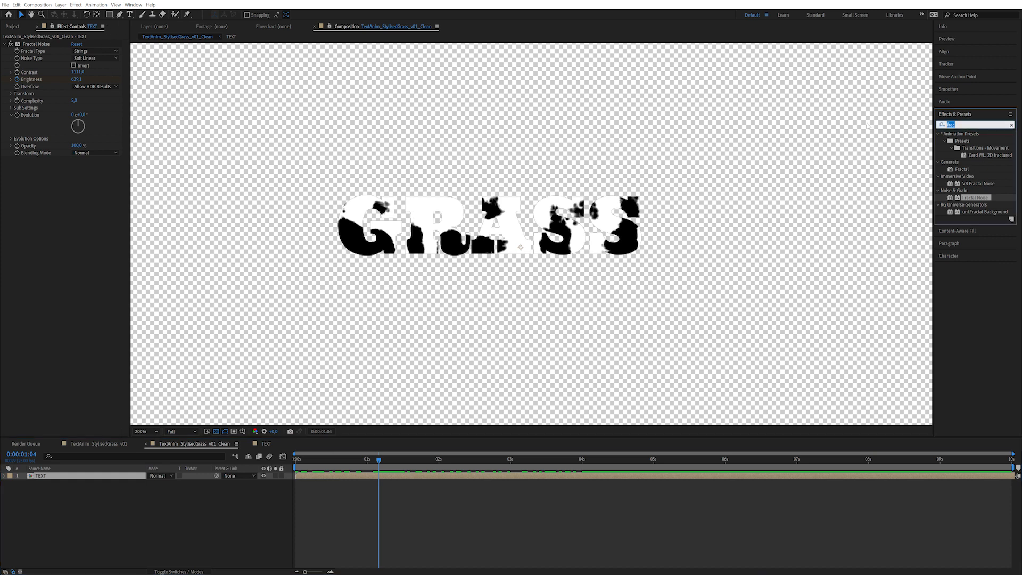
pyautogui.write('unm')
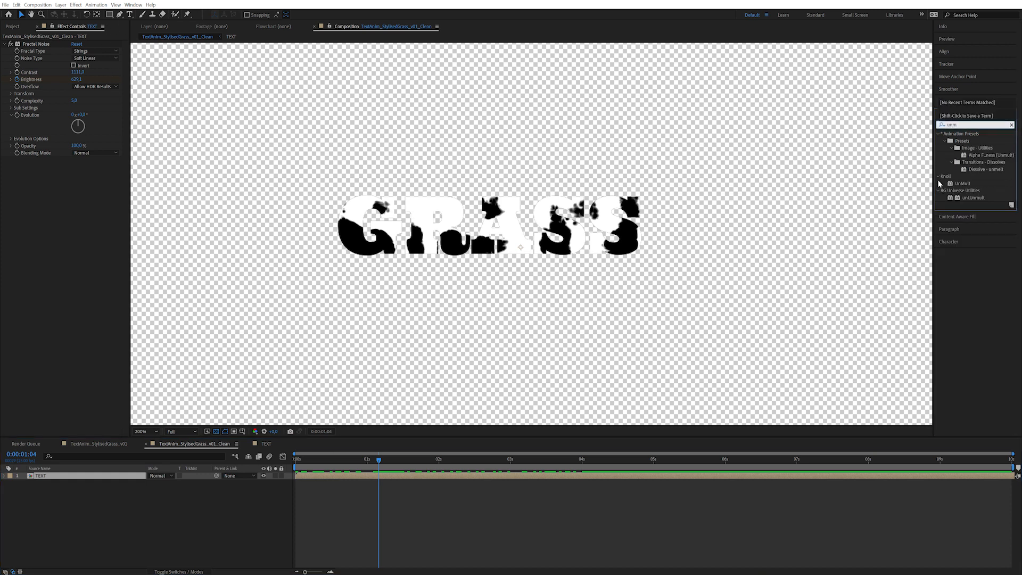
pyautogui.click(965, 184)
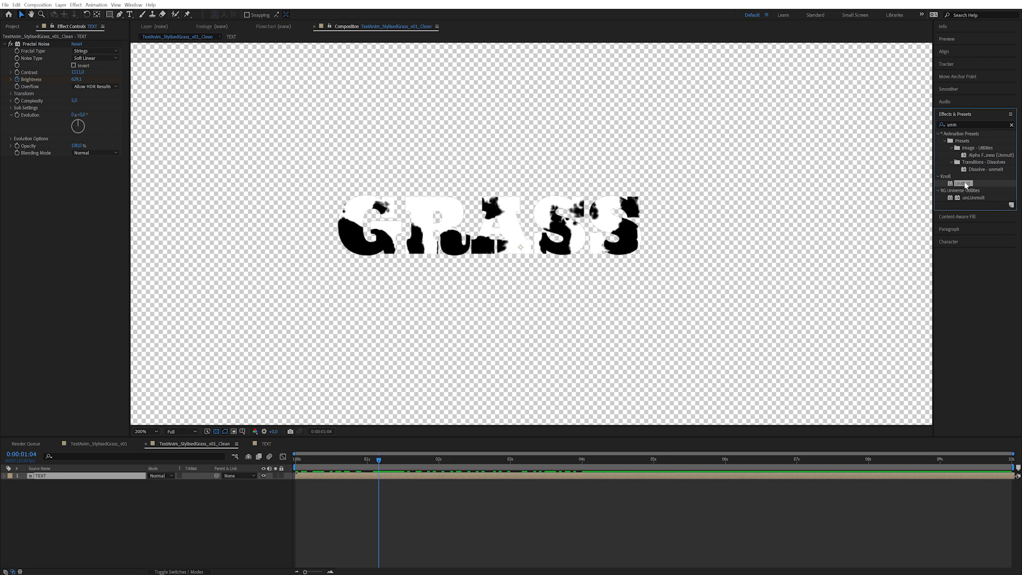
pyautogui.moveTo(964, 184); pyautogui.dragTo(37, 388)
# - Play back the GRASS reveal over the transparency grid, then hide the grid
pyautogui.click(345, 463)
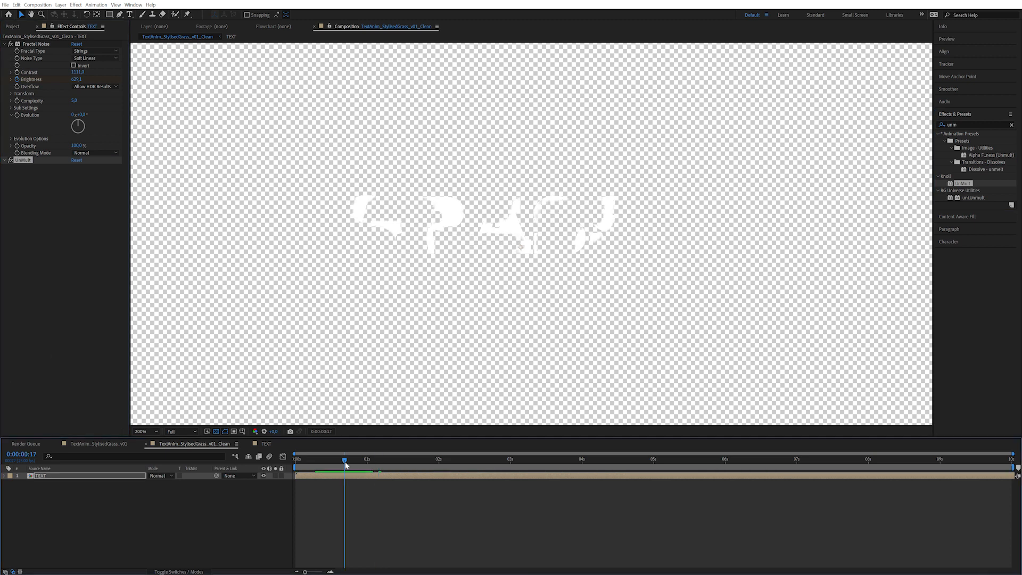
pyautogui.press('space')
pyautogui.moveTo(493, 443); pyautogui.dragTo(446, 433)
pyautogui.click(216, 432)
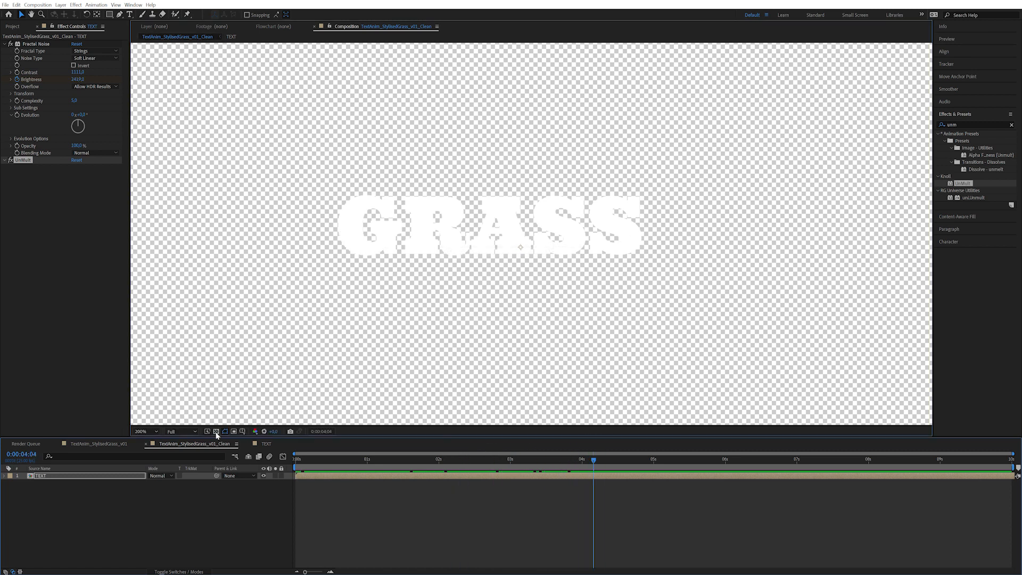
# - Add a bright blue composition-size solid named BG
pyautogui.click(172, 499)
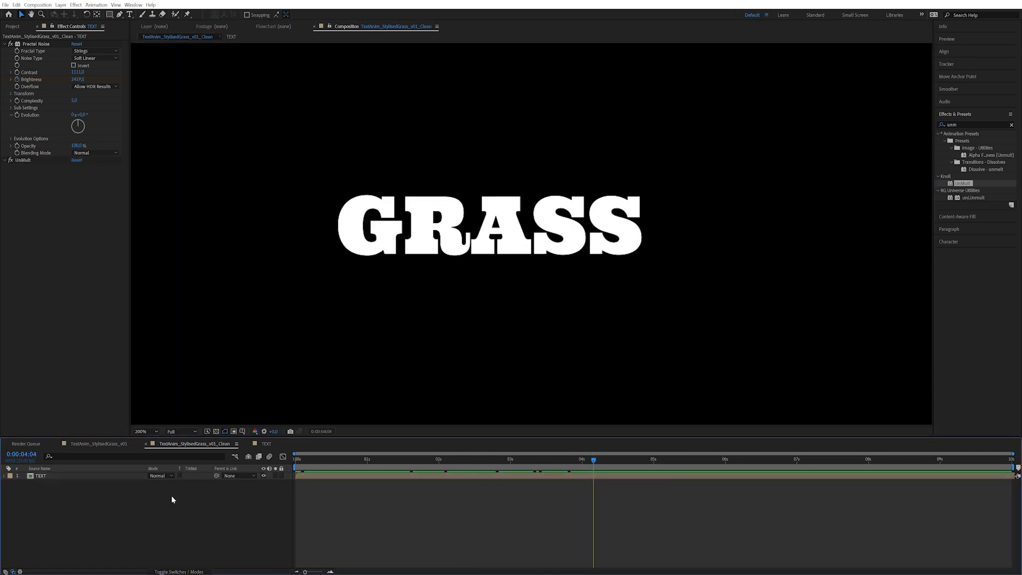
pyautogui.click(60, 5)
pyautogui.moveTo(67, 14)
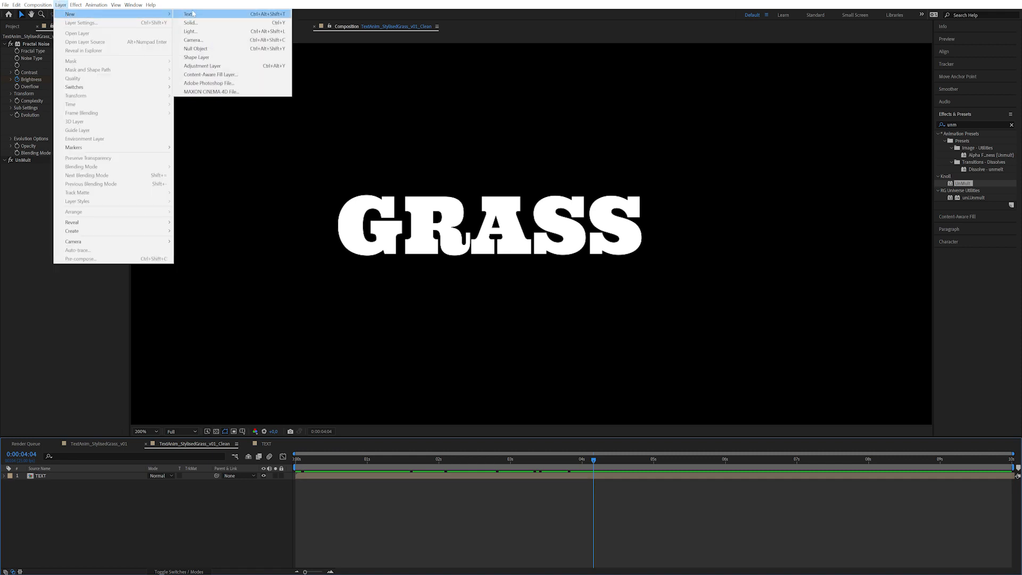
pyautogui.click(194, 22)
pyautogui.click(504, 309)
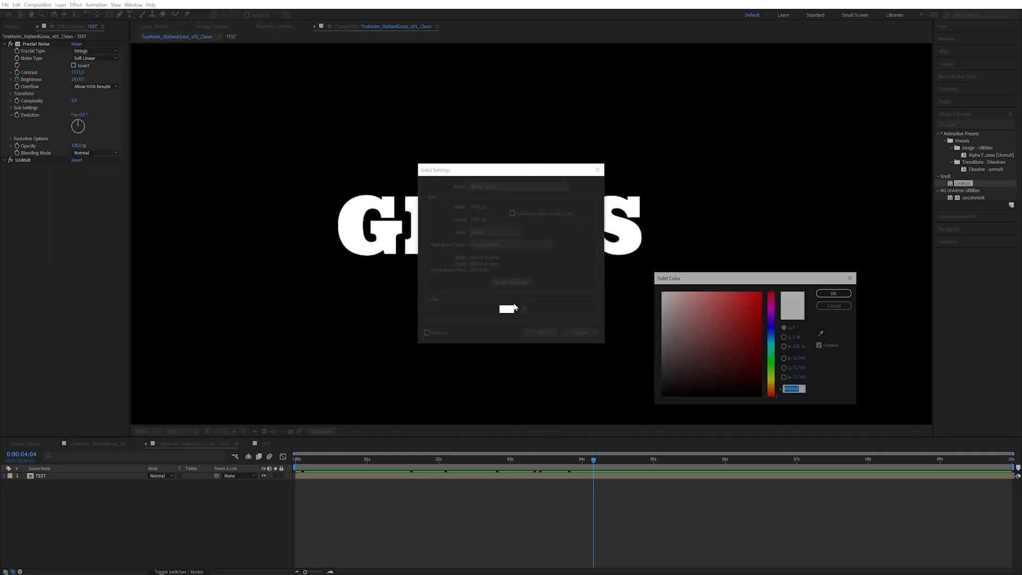
pyautogui.moveTo(750, 333)
pyautogui.mouseDown()
pyautogui.moveTo(728, 316)
pyautogui.moveTo(738, 275)
pyautogui.mouseUp()
pyautogui.click(835, 293)
pyautogui.moveTo(530, 186); pyautogui.dragTo(364, 221)
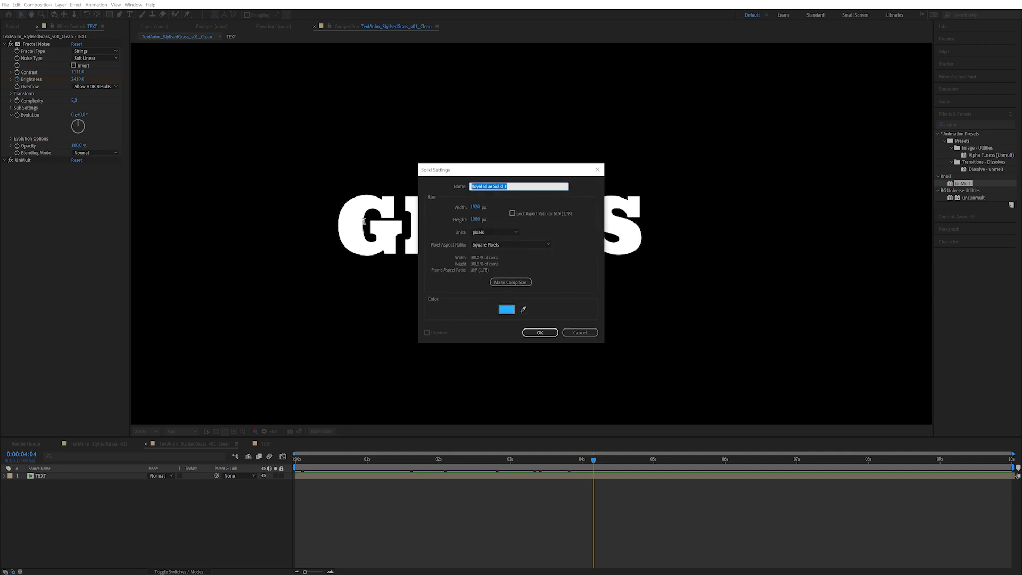
pyautogui.write('B')
pyautogui.click(540, 332)
# - Place the BG solid beneath the TEXT layer in the layer stack
pyautogui.moveTo(69, 477)
pyautogui.mouseDown()
pyautogui.moveTo(72, 497)
pyautogui.moveTo(77, 484)
pyautogui.mouseUp()
pyautogui.press('z')
pyautogui.keyDown('alt'); pyautogui.click(535, 258); pyautogui.keyUp('alt')
pyautogui.moveTo(527, 273); pyautogui.dragTo(516, 306)
pyautogui.click(118, 518)
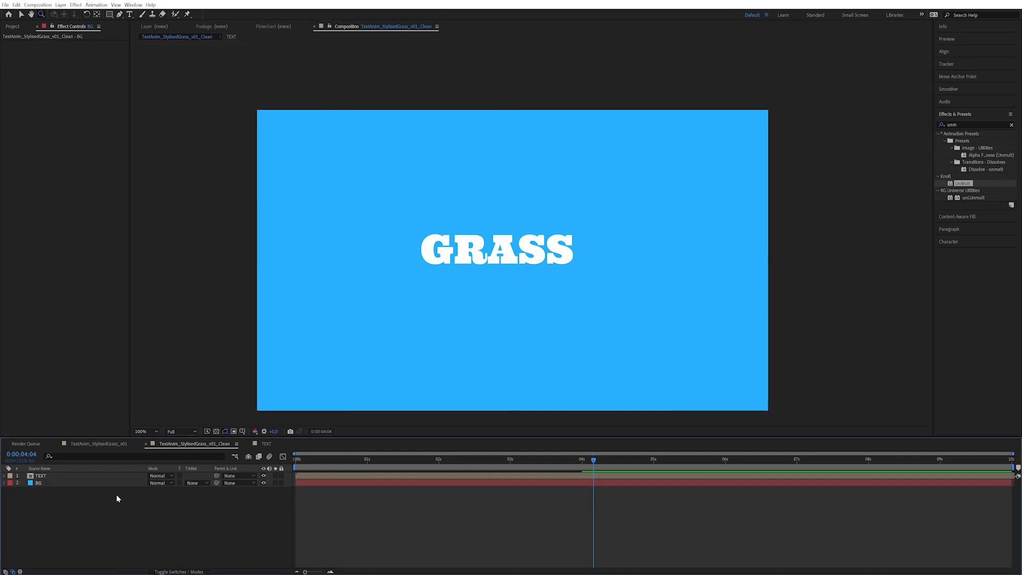
# - Apply the Gradient Ramp effect to the TEXT layer with the playhead near the 2-second mark
pyautogui.click(64, 476)
pyautogui.moveTo(414, 464); pyautogui.dragTo(485, 473)
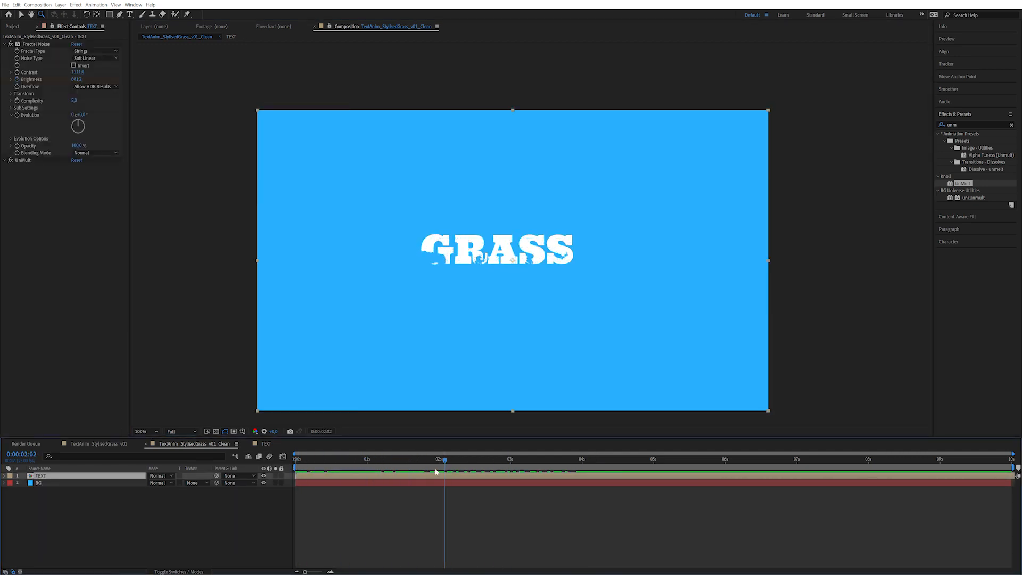
pyautogui.click(62, 486)
pyautogui.click(68, 476)
pyautogui.click(965, 125)
pyautogui.write('a')
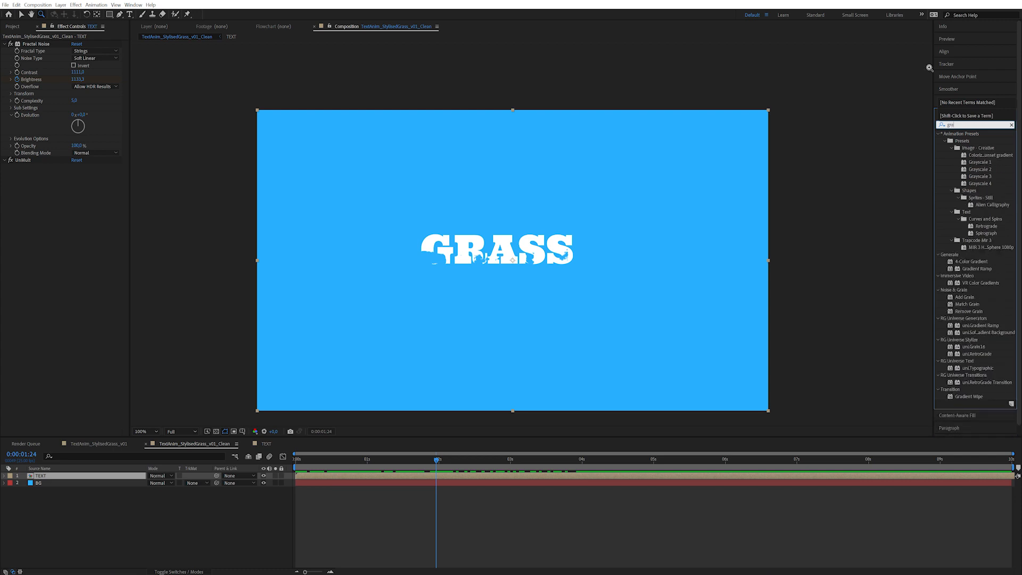
pyautogui.write('d')
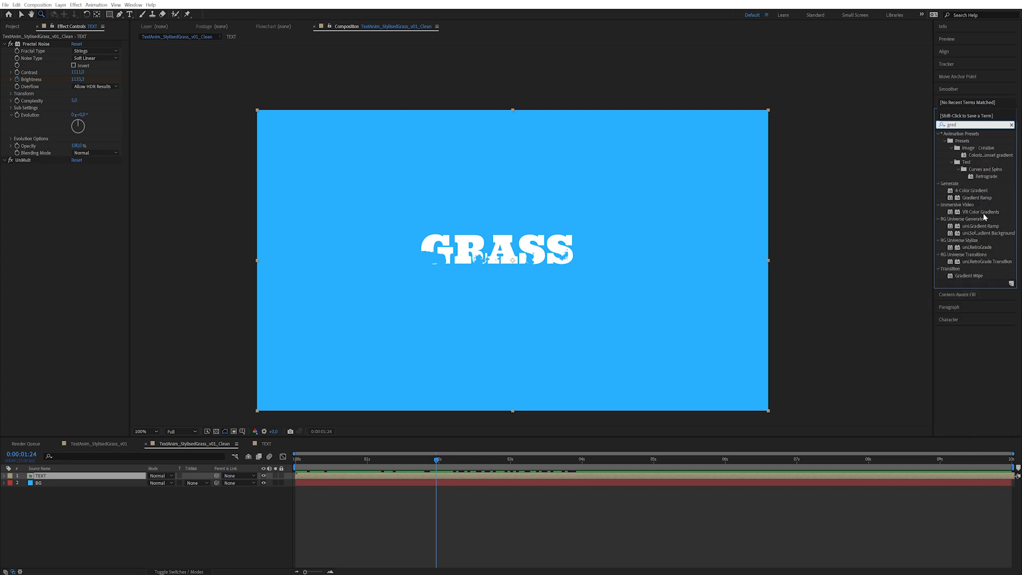
pyautogui.moveTo(983, 199); pyautogui.dragTo(78, 472)
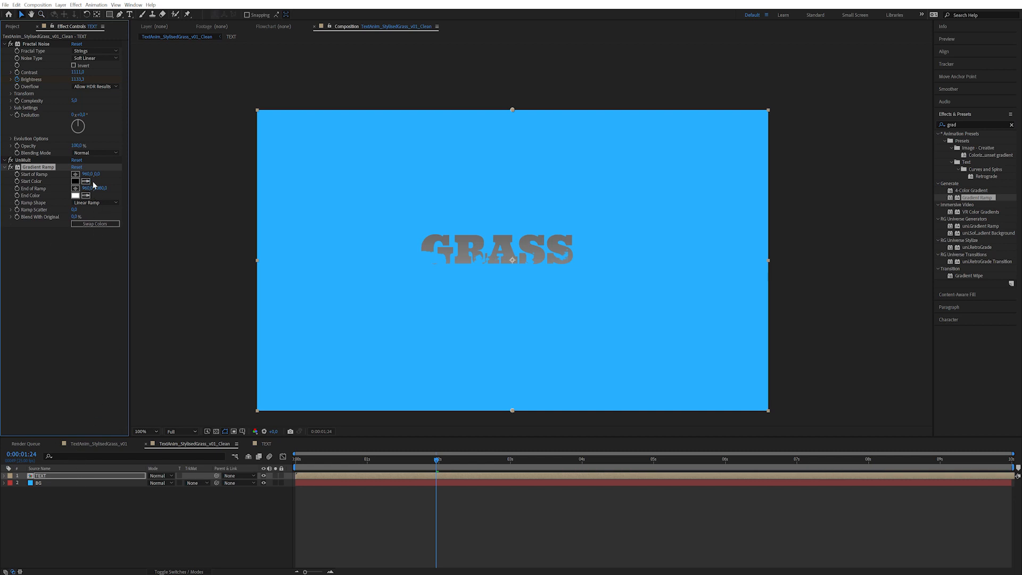
# - Fit the Gradient Ramp to the letters' height with Start of Ramp at 960, 446 and End of Ramp at 960, 556
pyautogui.moveTo(97, 174); pyautogui.dragTo(25, 193)
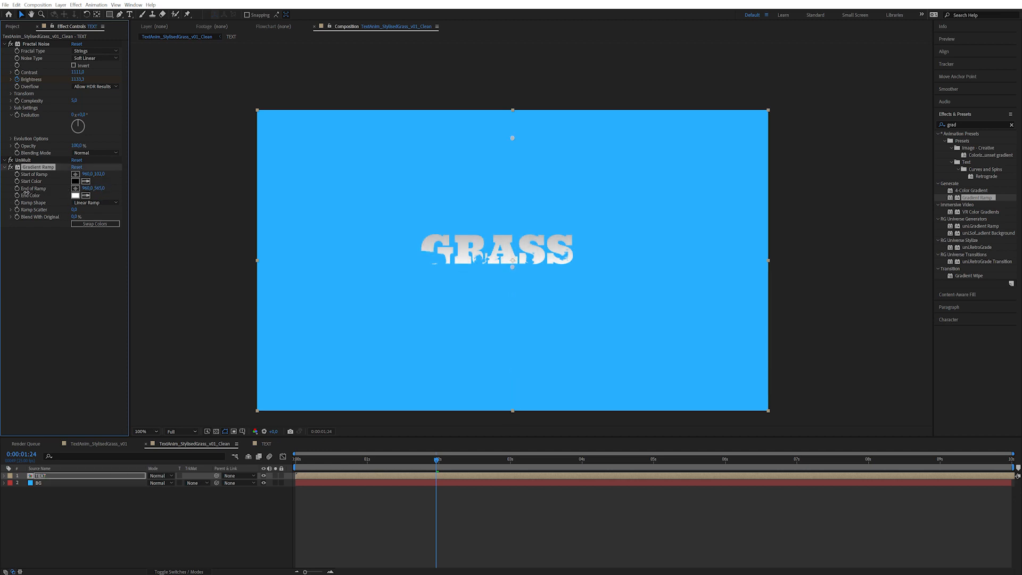
pyautogui.moveTo(133, 171); pyautogui.dragTo(251, 165)
pyautogui.click(68, 265)
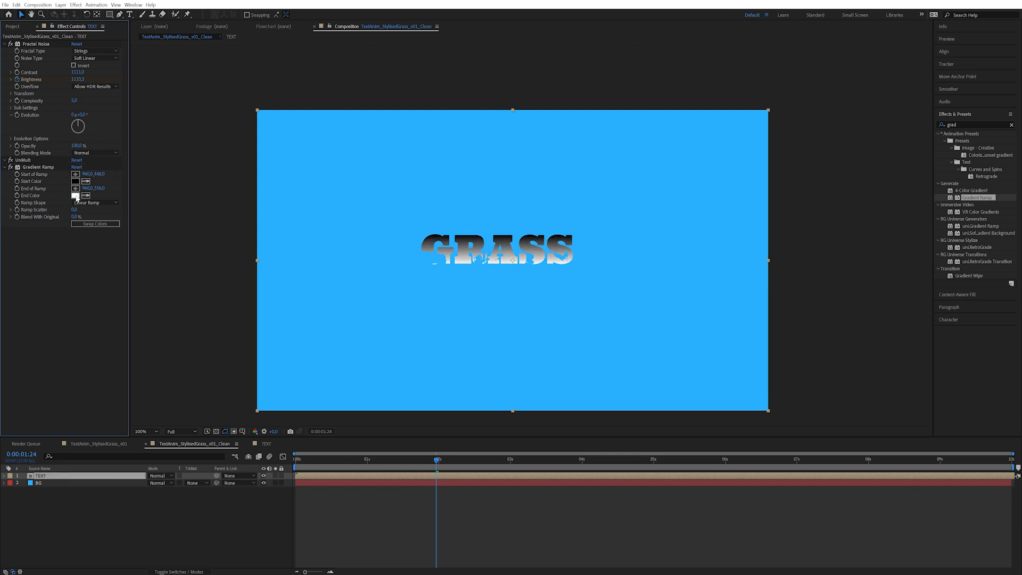
# - Set the Gradient Ramp's end color to green (23C35A)
pyautogui.click(75, 195)
pyautogui.click(773, 362)
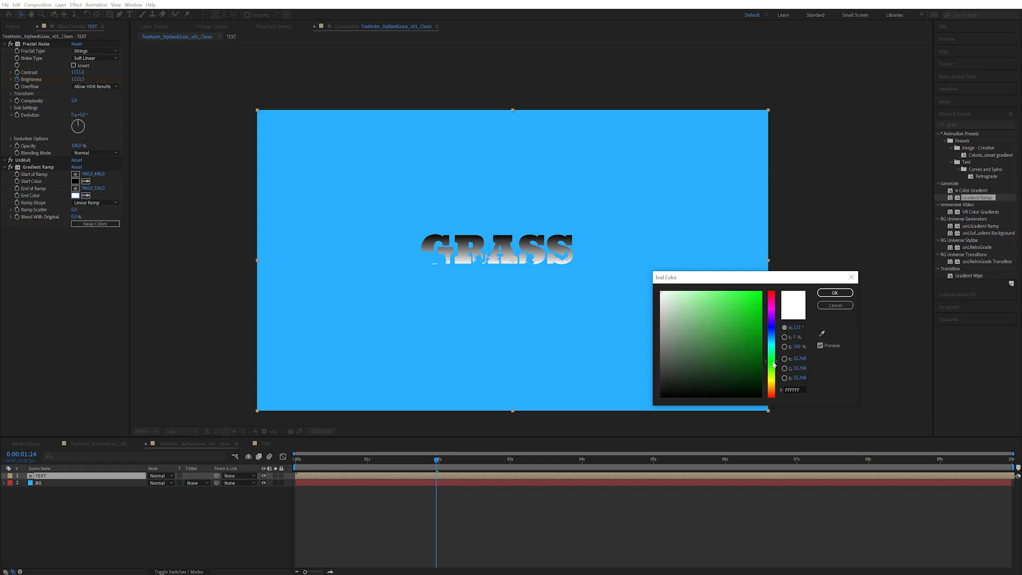
pyautogui.moveTo(774, 368); pyautogui.dragTo(744, 316)
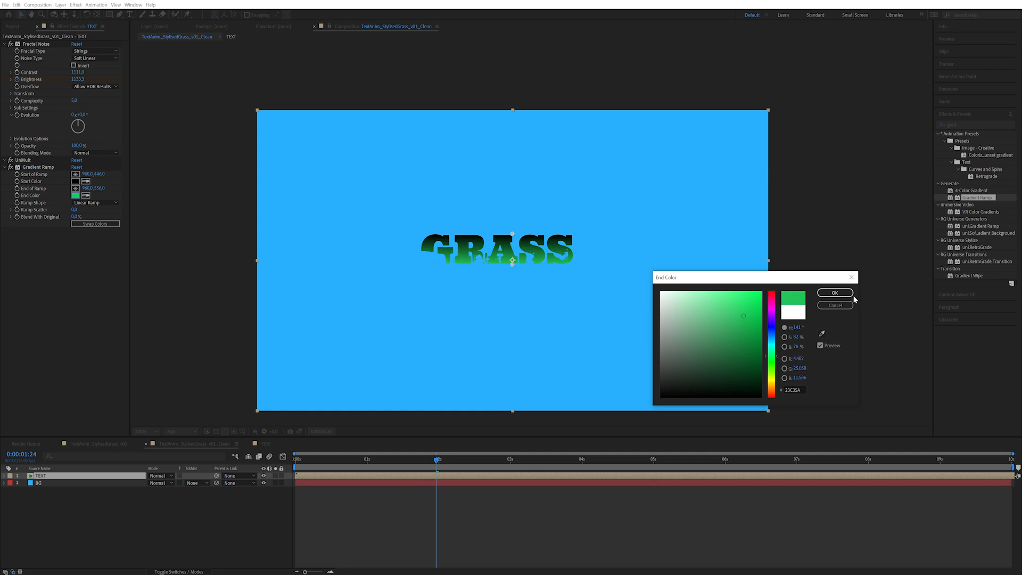
pyautogui.click(832, 293)
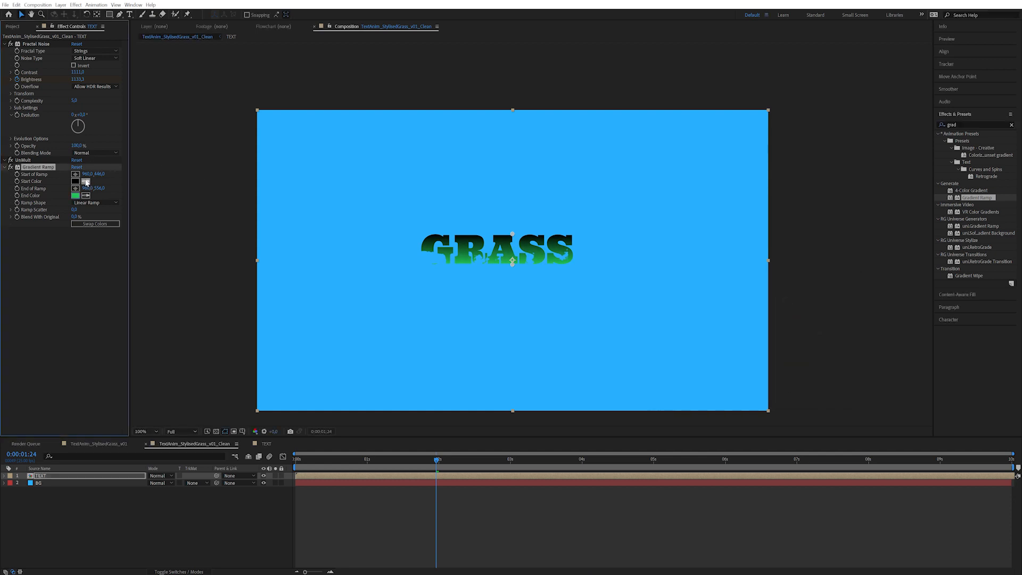
# - Sample the green end color for the Gradient Ramp's start color and adjust it to light turquoise (5CECD6)
pyautogui.click(79, 196)
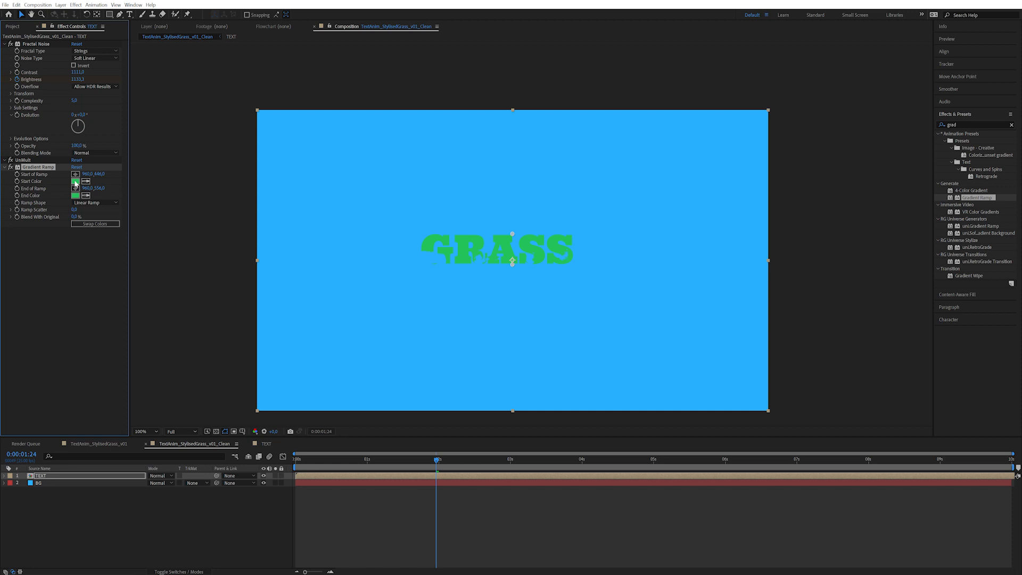
pyautogui.click(75, 181)
pyautogui.moveTo(752, 344)
pyautogui.mouseDown()
pyautogui.moveTo(729, 293)
pyautogui.moveTo(722, 299)
pyautogui.mouseUp()
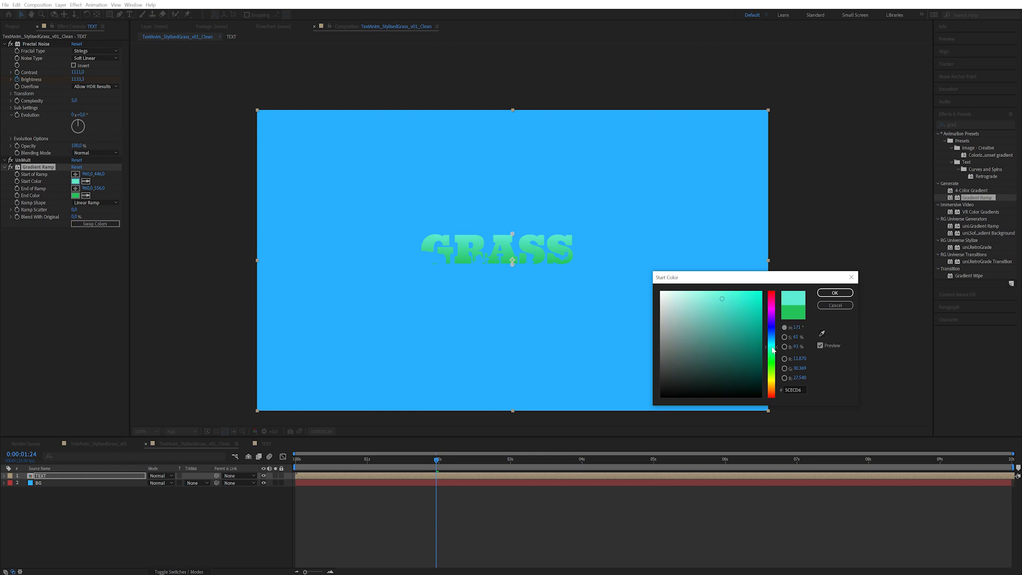
pyautogui.click(834, 293)
# - Change the BG solid's color to a darker blue (0472B1)
pyautogui.click(77, 483)
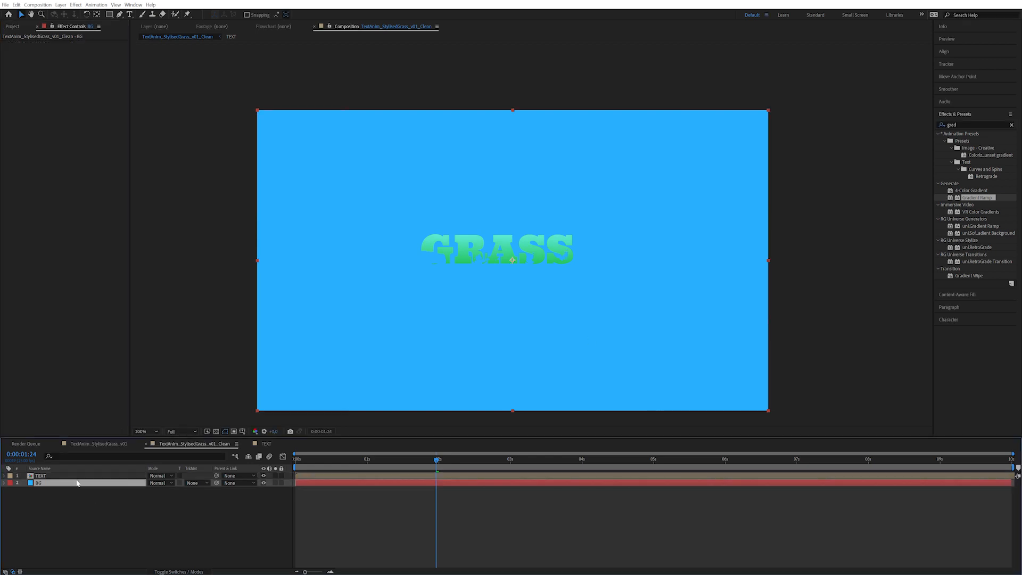
pyautogui.click(60, 5)
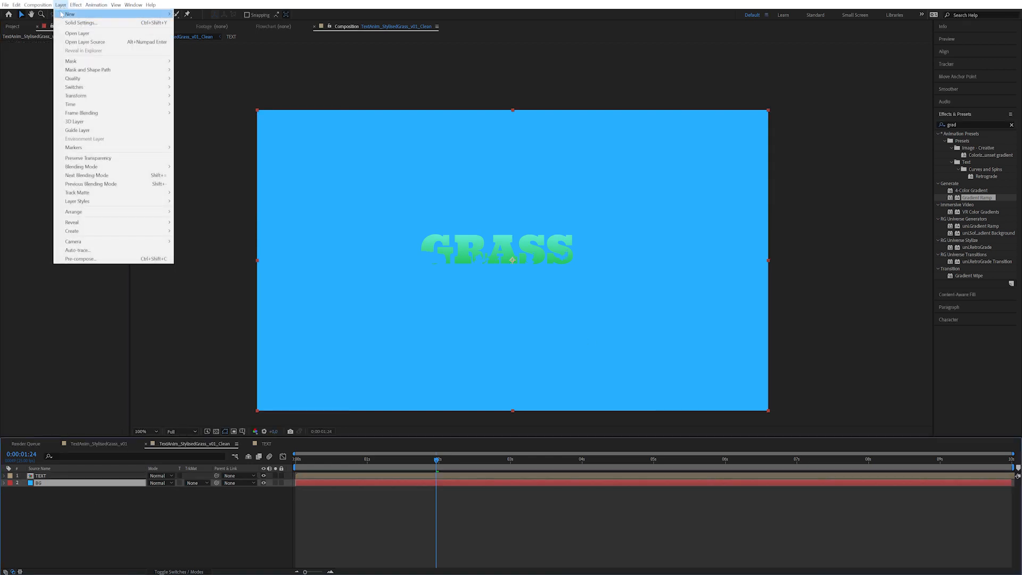
pyautogui.click(108, 23)
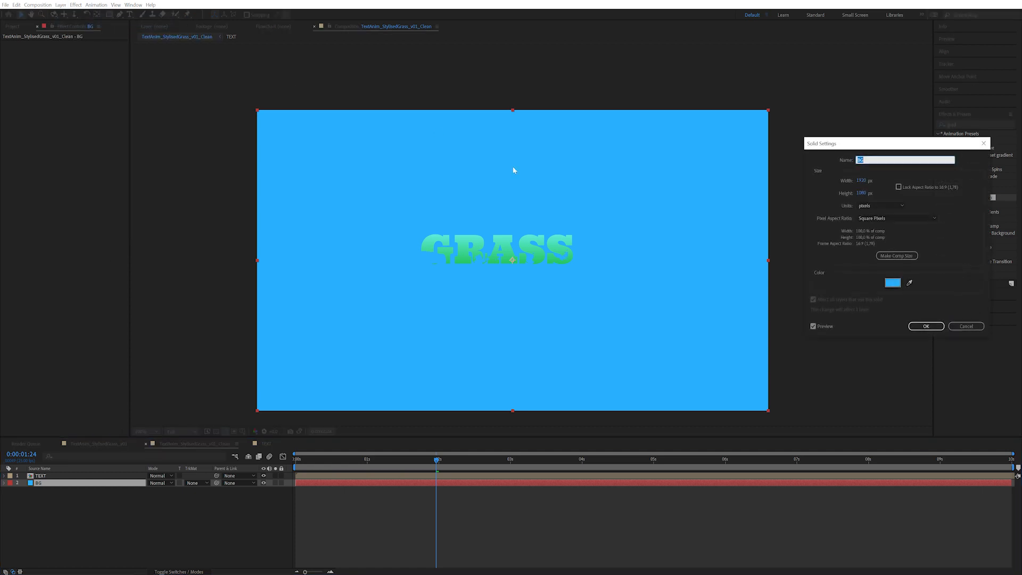
pyautogui.click(892, 283)
pyautogui.click(739, 317)
pyautogui.moveTo(739, 317); pyautogui.dragTo(758, 320)
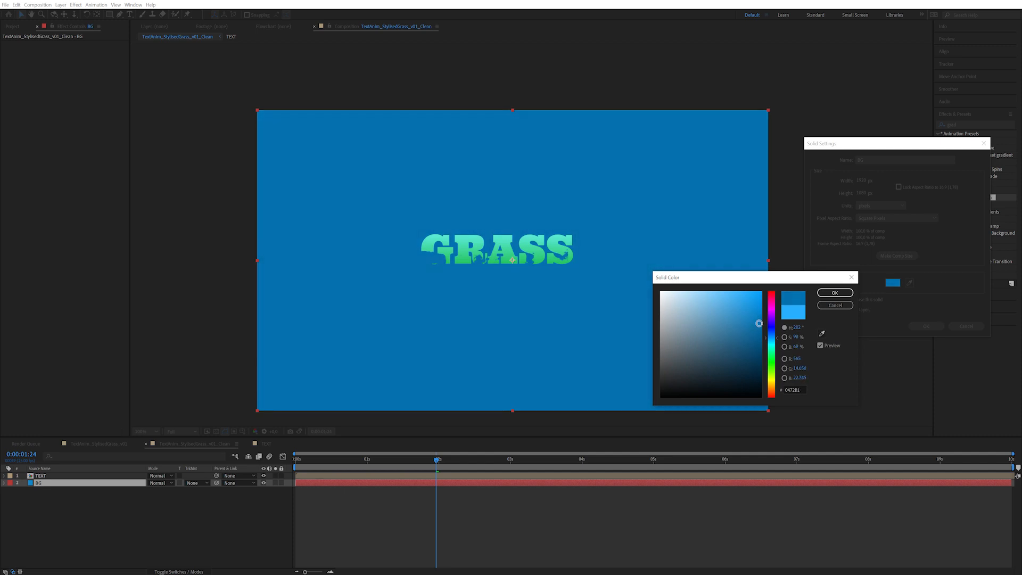
pyautogui.click(834, 293)
pyautogui.click(925, 325)
# - Play back the colored GRASS animation and scrub the timeline to 0:00:01:17
pyautogui.press('space')
pyautogui.moveTo(735, 424); pyautogui.dragTo(415, 449)
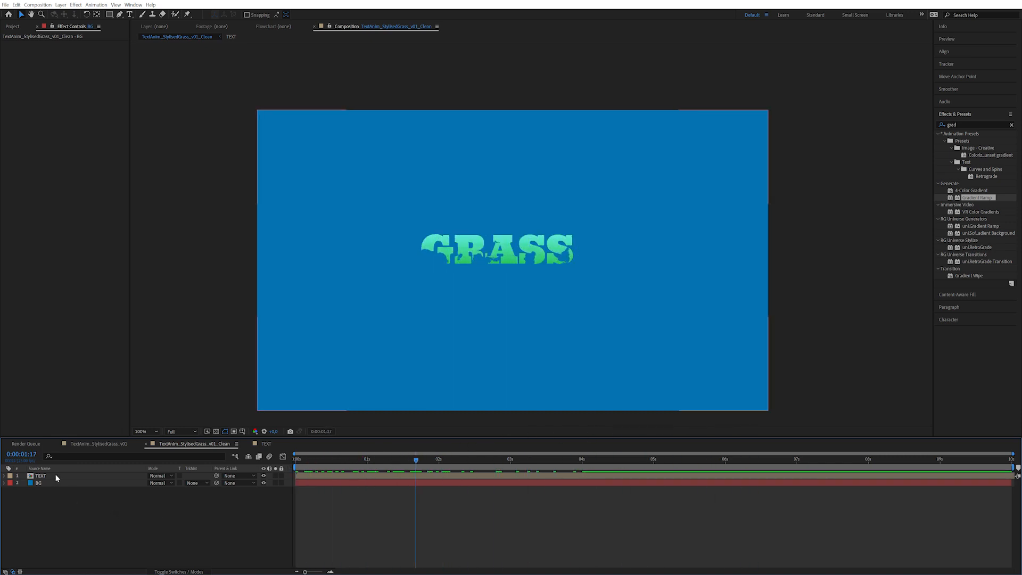
pyautogui.click(40, 475)
pyautogui.click(96, 519)
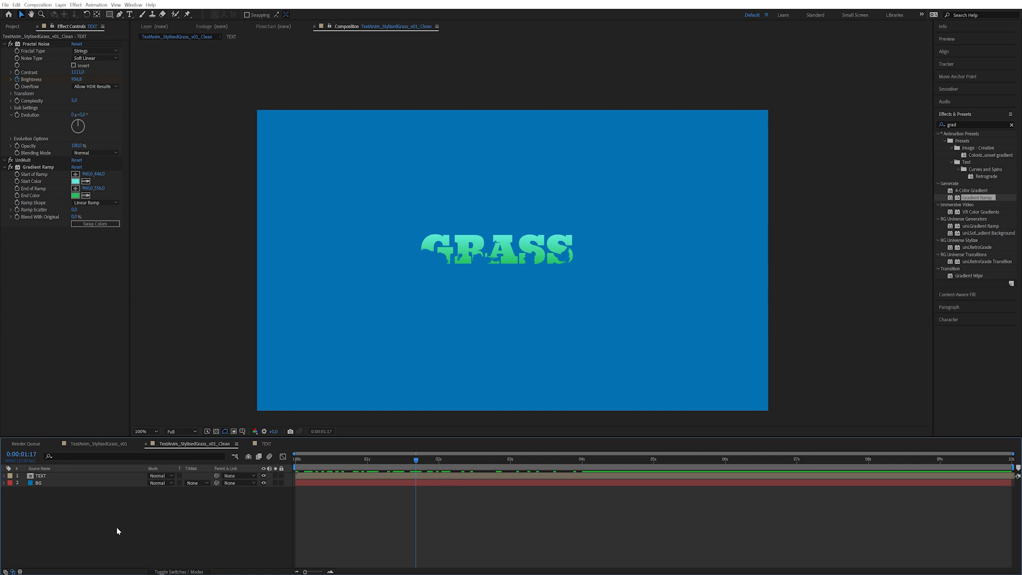
# - Create a new composition-sized solid named Straw in a medium gray color above the TEXT layer
pyautogui.click(61, 5)
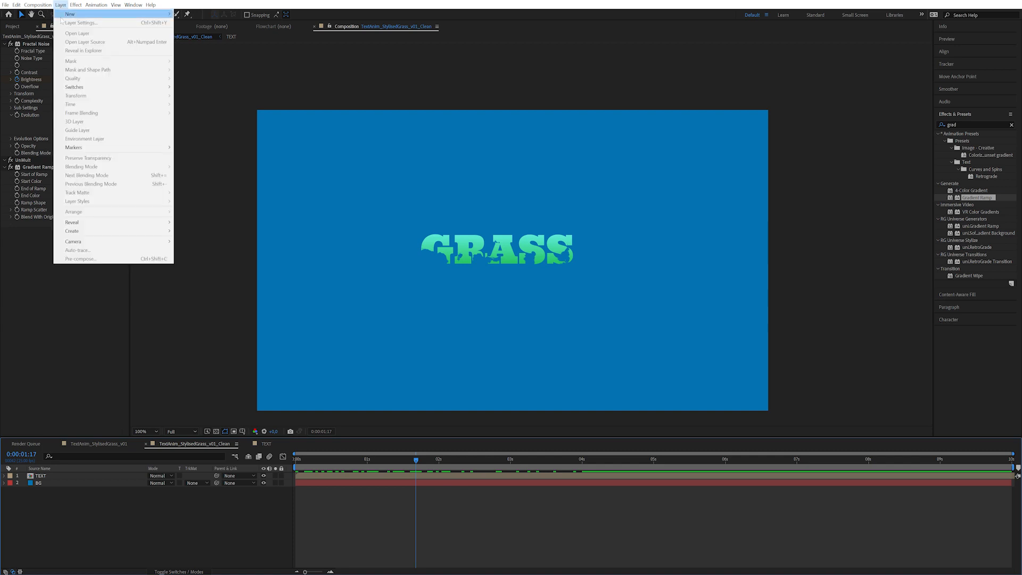
pyautogui.moveTo(106, 14)
pyautogui.click(190, 22)
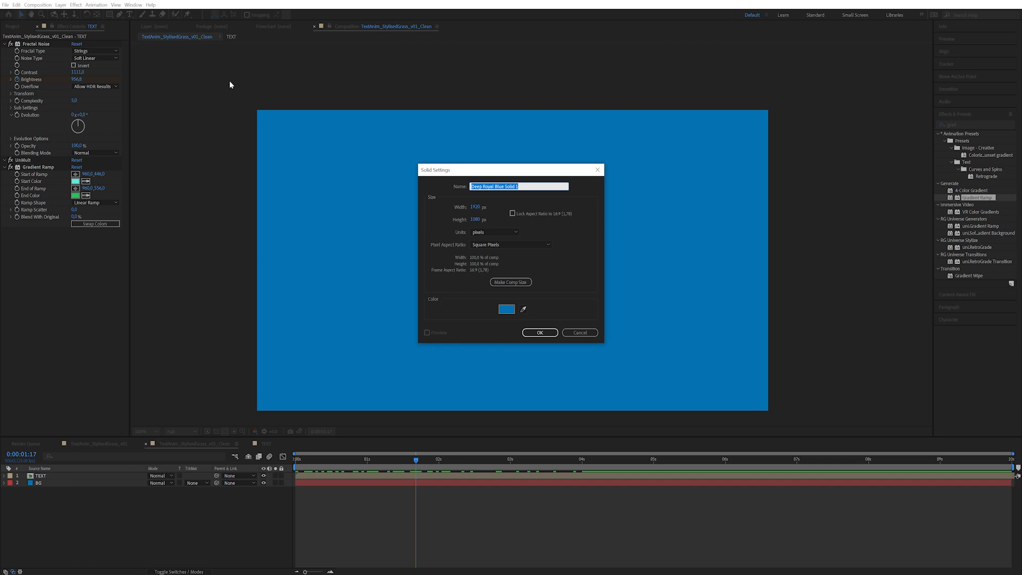
pyautogui.write('Sl')
pyautogui.click(507, 311)
pyautogui.moveTo(694, 348); pyautogui.dragTo(631, 336)
pyautogui.click(834, 293)
pyautogui.click(556, 335)
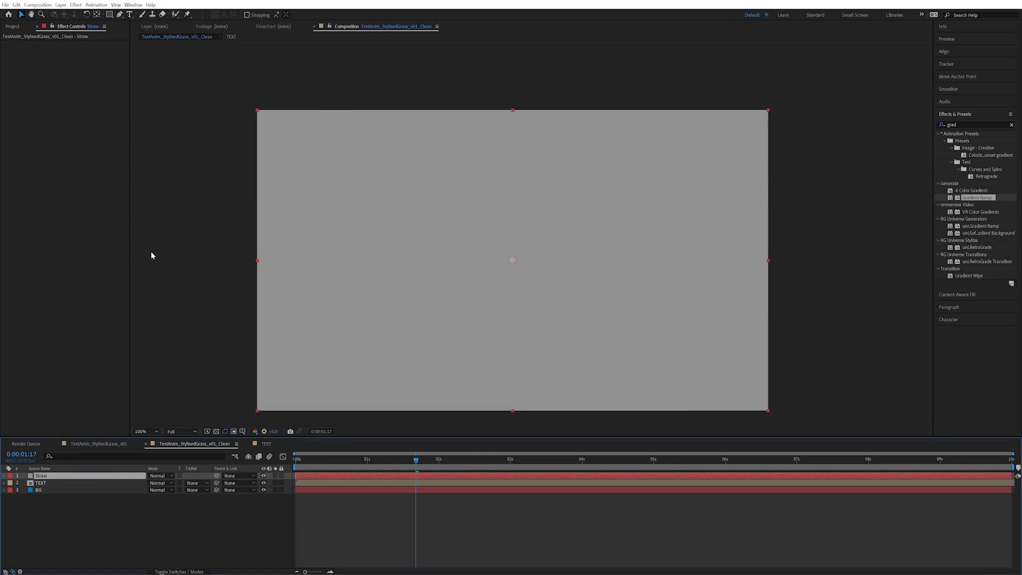
# - Pre-compose the Straw layer into a new composition named Grass, moving all attributes and opening the new composition
pyautogui.click(60, 4)
pyautogui.click(86, 259)
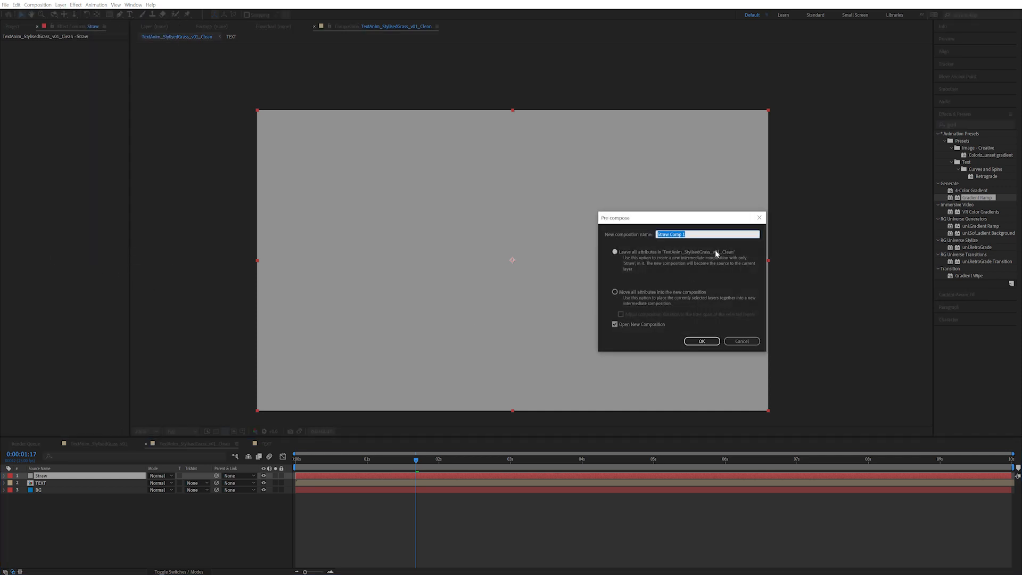
pyautogui.click(628, 291)
pyautogui.click(699, 237)
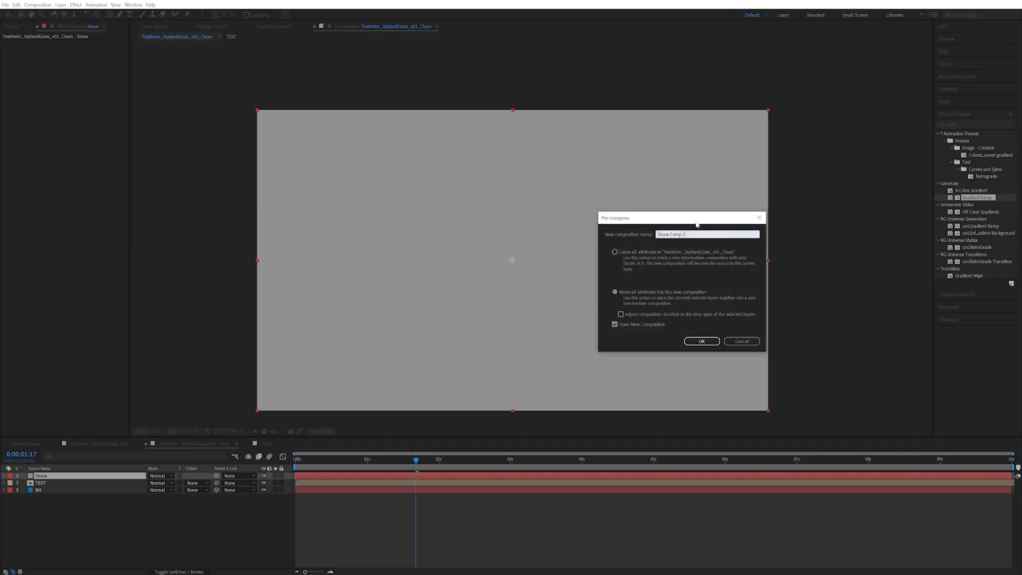
pyautogui.hotkey('ctrl', 'a')
pyautogui.write('G')
pyautogui.click(701, 342)
pyautogui.moveTo(379, 462); pyautogui.dragTo(350, 459)
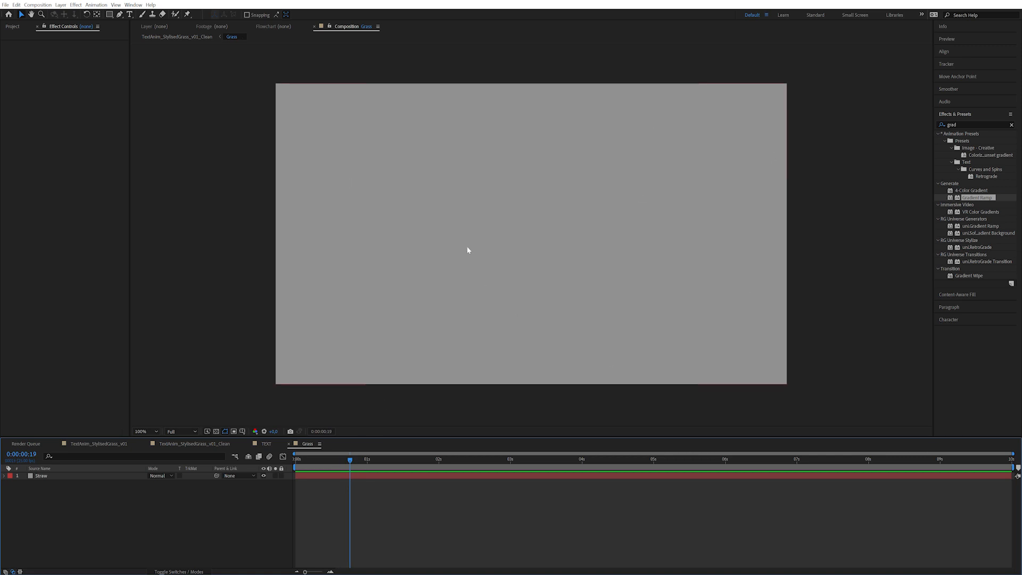
# - Resize the Grass composition to 128 px wide and 128 px high
pyautogui.click(37, 4)
pyautogui.click(61, 25)
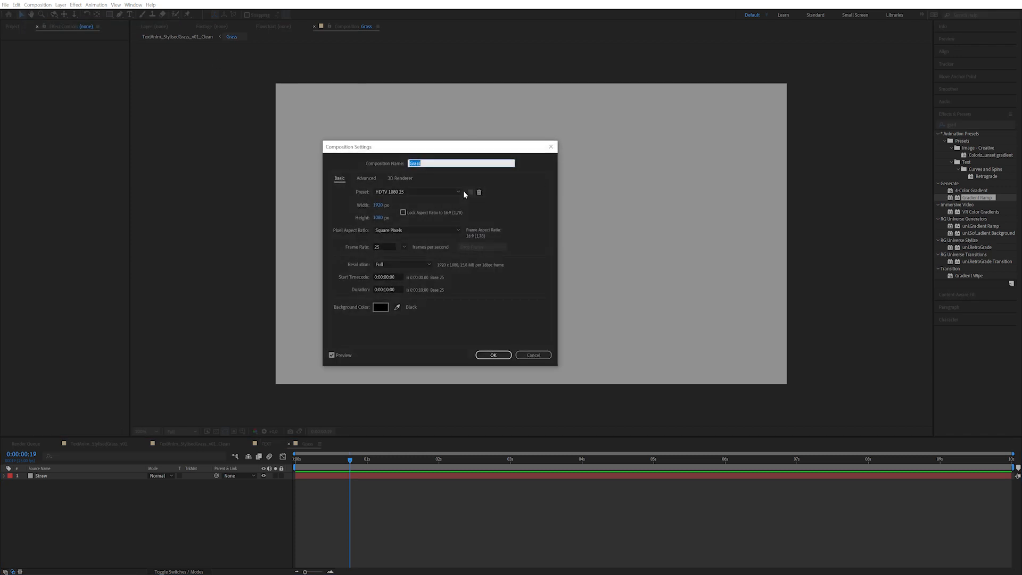
pyautogui.click(379, 205)
pyautogui.write('128')
pyautogui.press('Tab')
pyautogui.write('128')
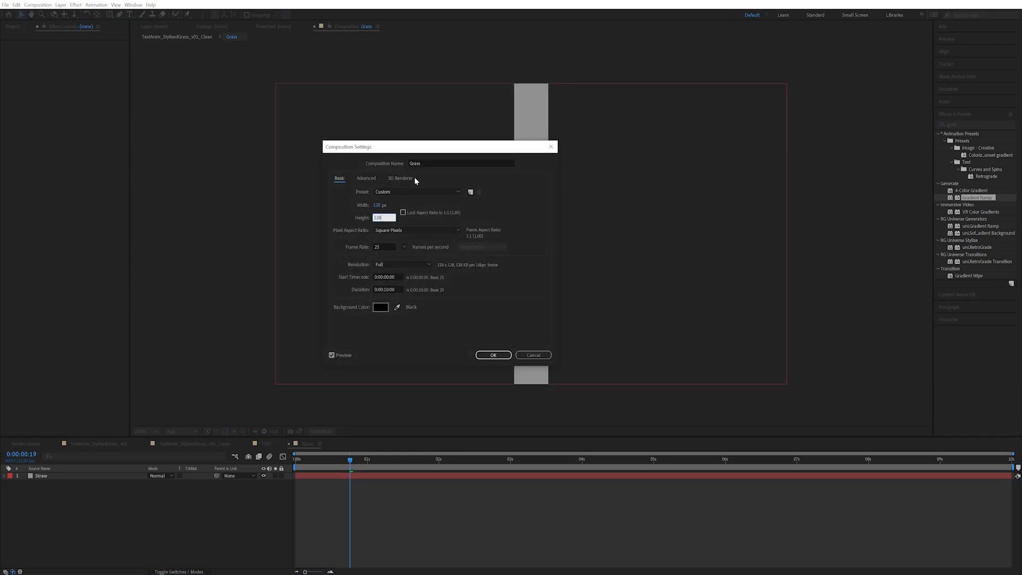
pyautogui.press('Tab')
pyautogui.press('Return')
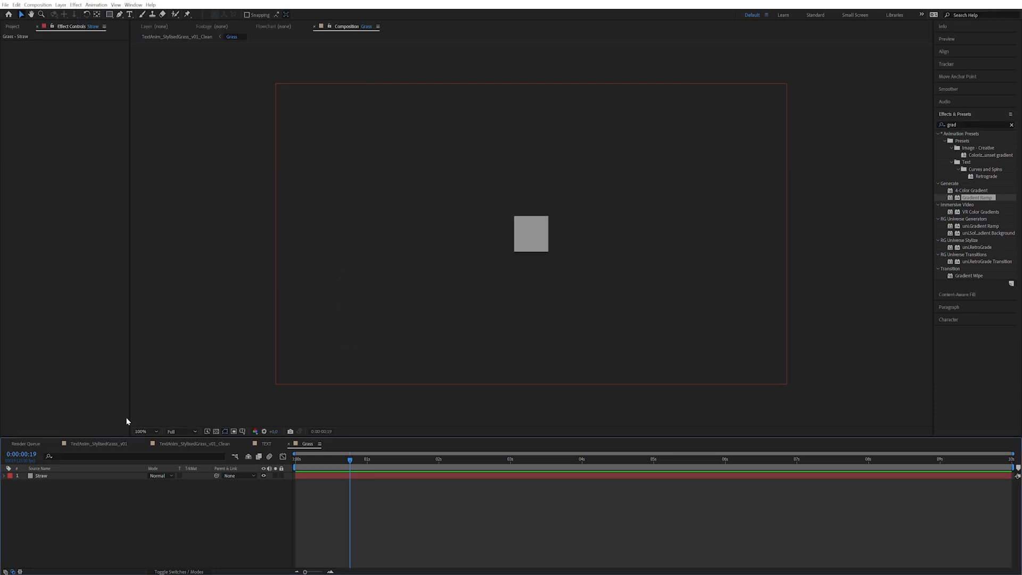
# - Resize the Straw solid to match the Grass composition's size and deselect it
pyautogui.click(62, 476)
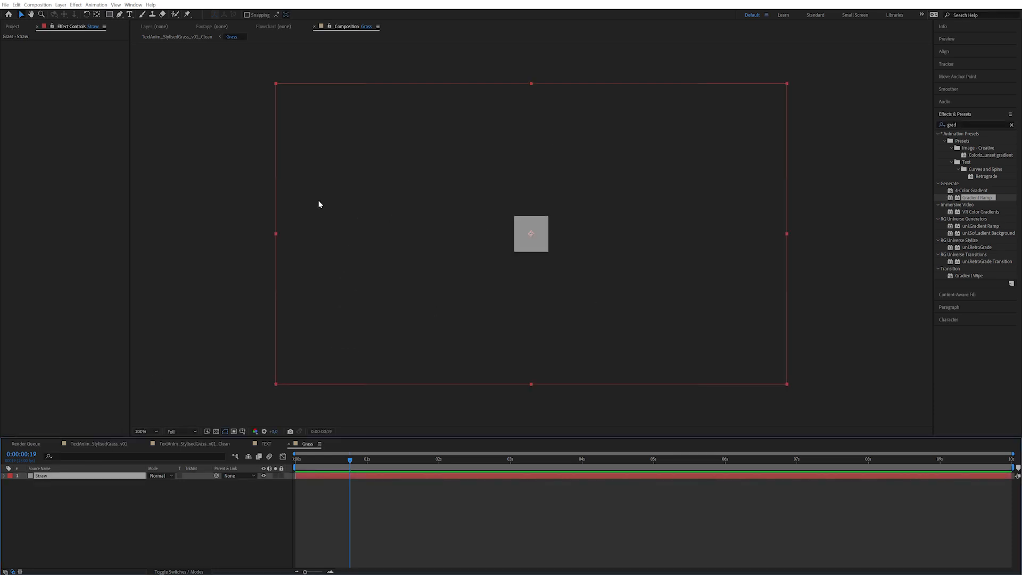
pyautogui.click(60, 5)
pyautogui.click(72, 24)
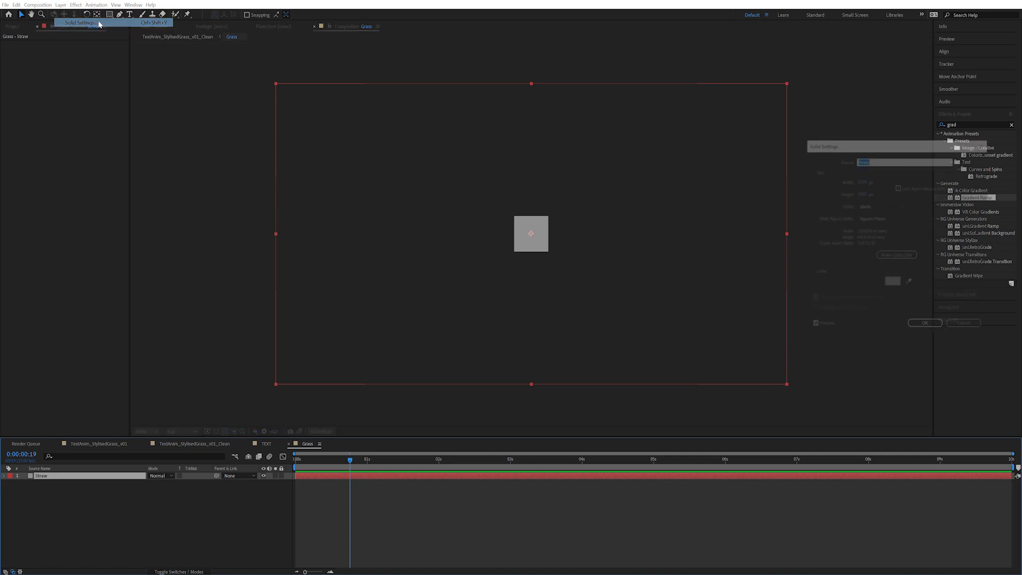
pyautogui.click(897, 257)
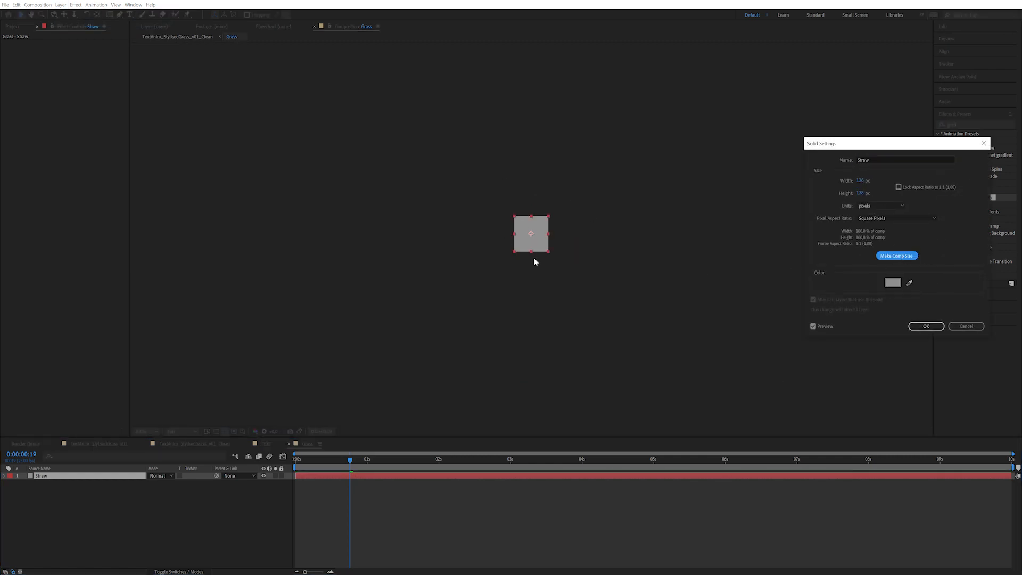
pyautogui.click(917, 329)
pyautogui.click(929, 328)
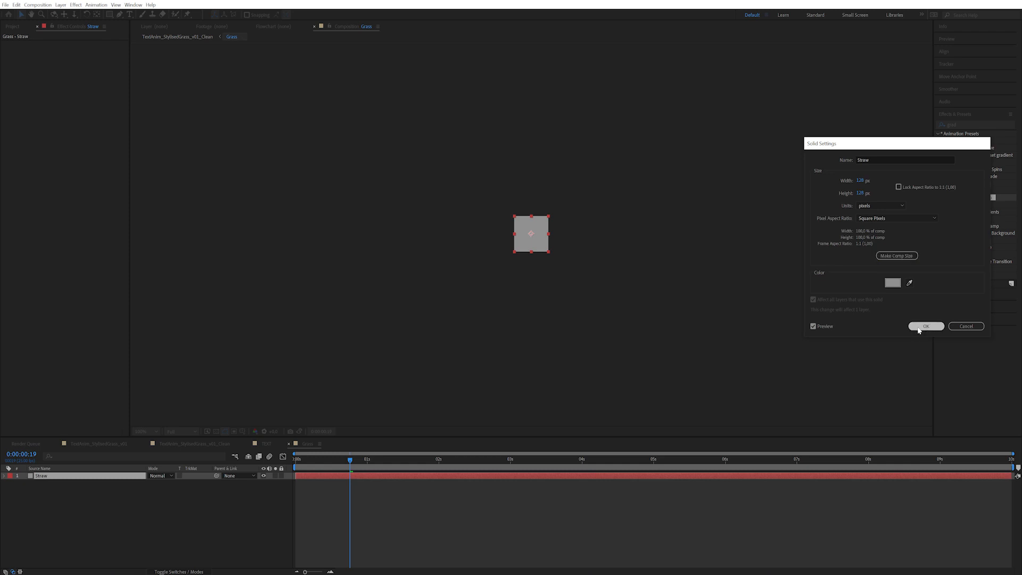
pyautogui.click(262, 492)
# - Magnify the gray Straw square to 800% and center it in the composition view
pyautogui.press('z')
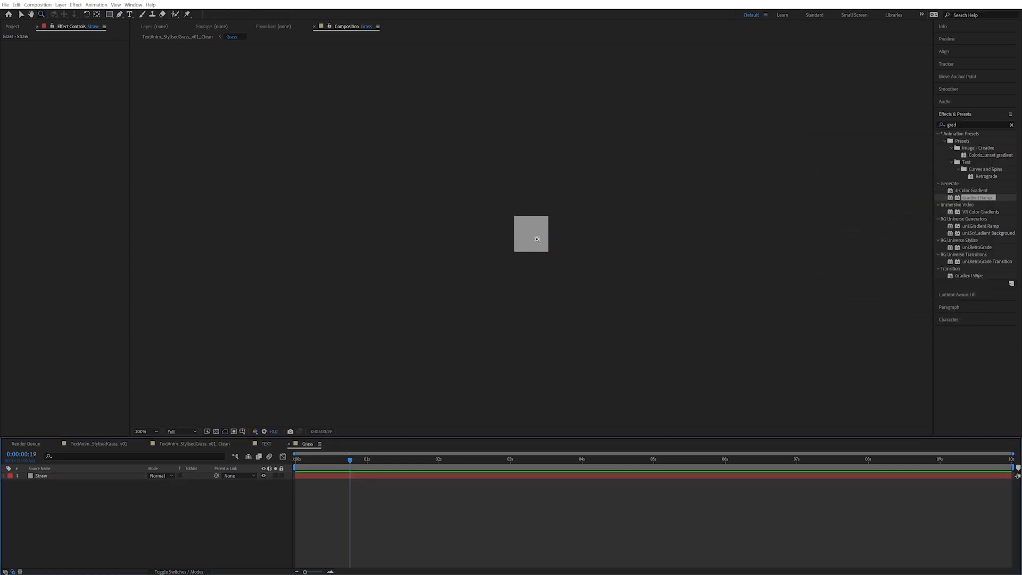
pyautogui.click(537, 239)
pyautogui.click(530, 235)
pyautogui.click(520, 206)
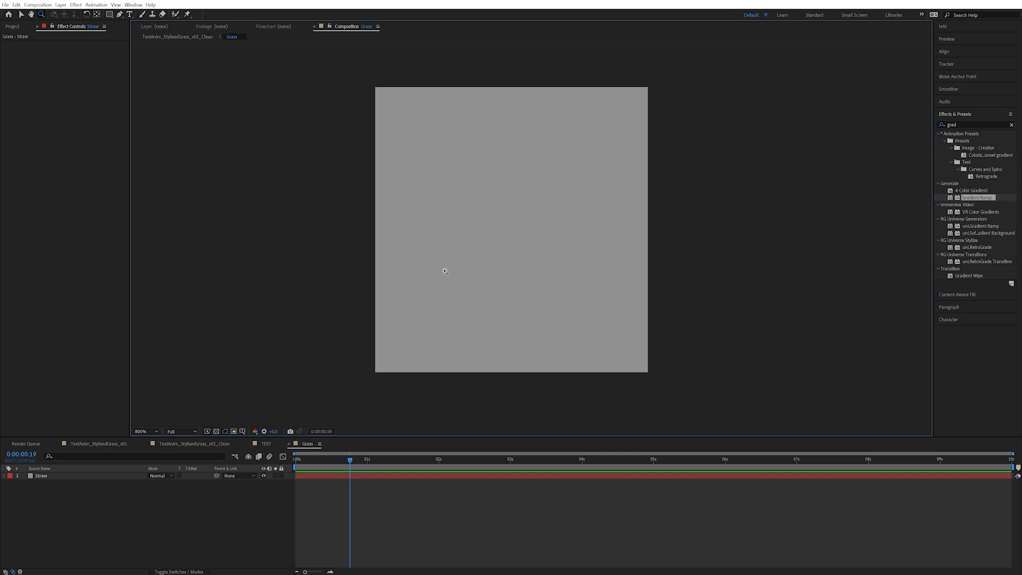
pyautogui.keyDown('alt'); pyautogui.click(463, 253); pyautogui.keyUp('alt')
pyautogui.keyDown('alt'); pyautogui.click(464, 253); pyautogui.keyUp('alt')
pyautogui.keyDown('alt'); pyautogui.click(465, 254); pyautogui.keyUp('alt')
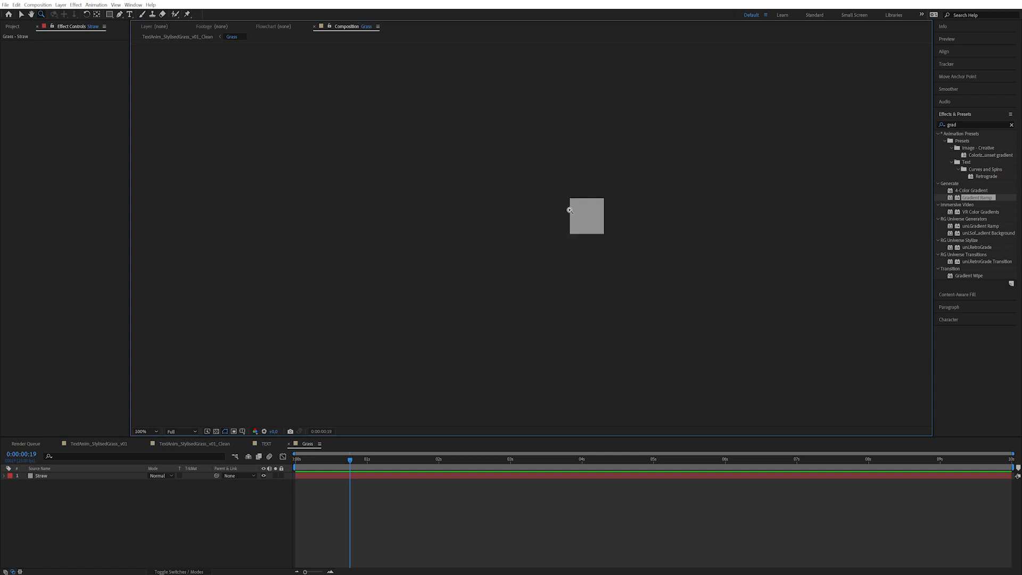
pyautogui.click(570, 209)
pyautogui.click(570, 210)
pyautogui.moveTo(511, 314); pyautogui.dragTo(524, 267)
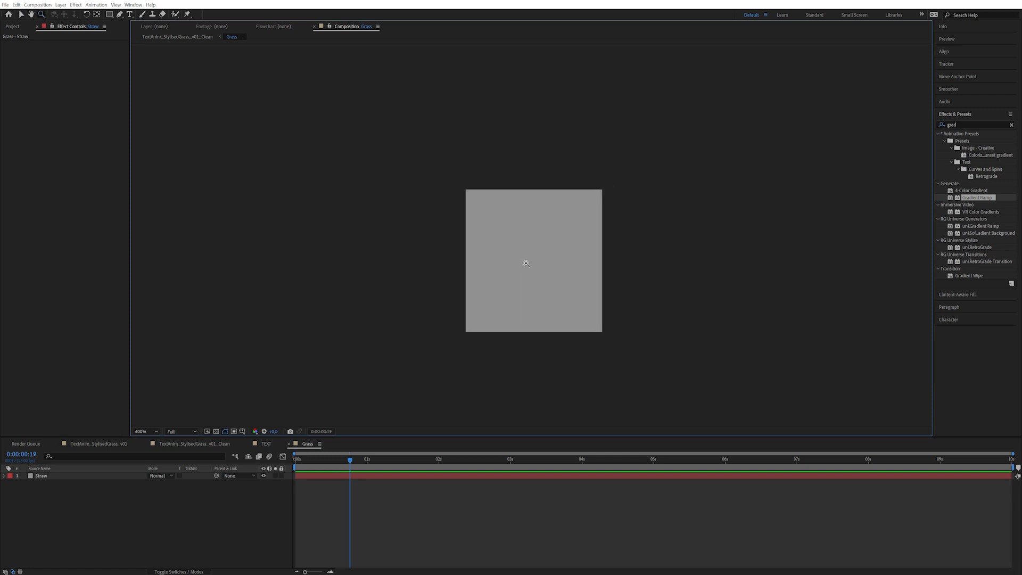
pyautogui.keyDown('alt'); pyautogui.click(526, 263); pyautogui.keyUp('alt')
pyautogui.keyDown('alt'); pyautogui.click(528, 261); pyautogui.keyUp('alt')
pyautogui.click(529, 220)
pyautogui.click(529, 219)
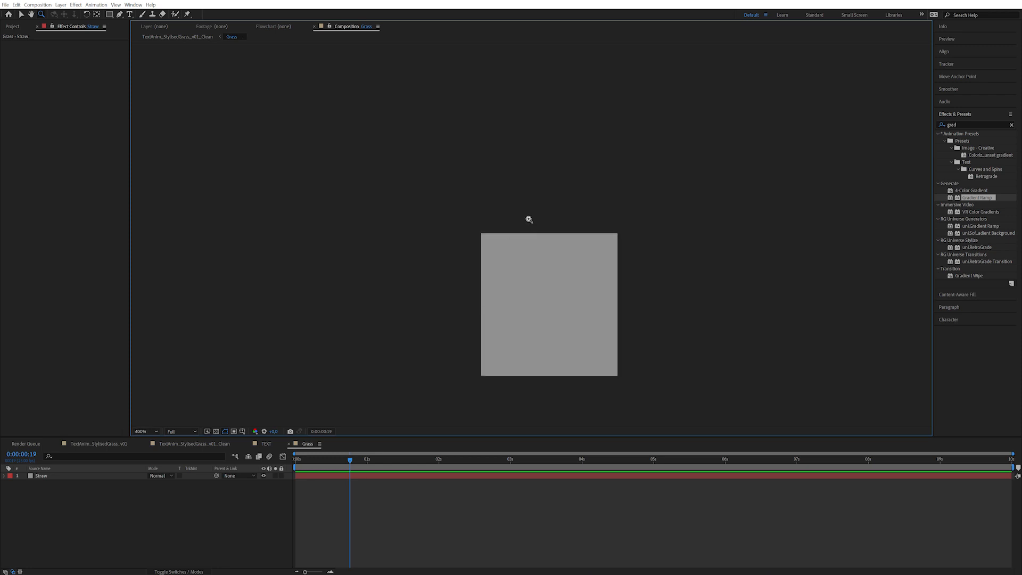
pyautogui.moveTo(534, 297); pyautogui.dragTo(473, 279)
pyautogui.click(514, 254)
# - Draw a closed, slightly curved grass-blade mask on the Straw solid with the Pen tool
pyautogui.click(75, 476)
pyautogui.click(76, 477)
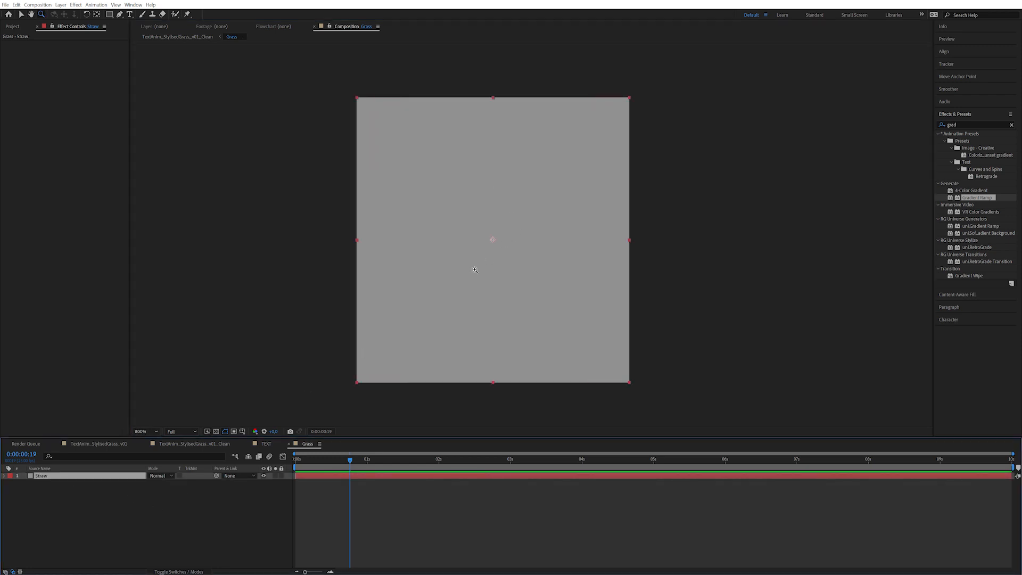
pyautogui.click(119, 15)
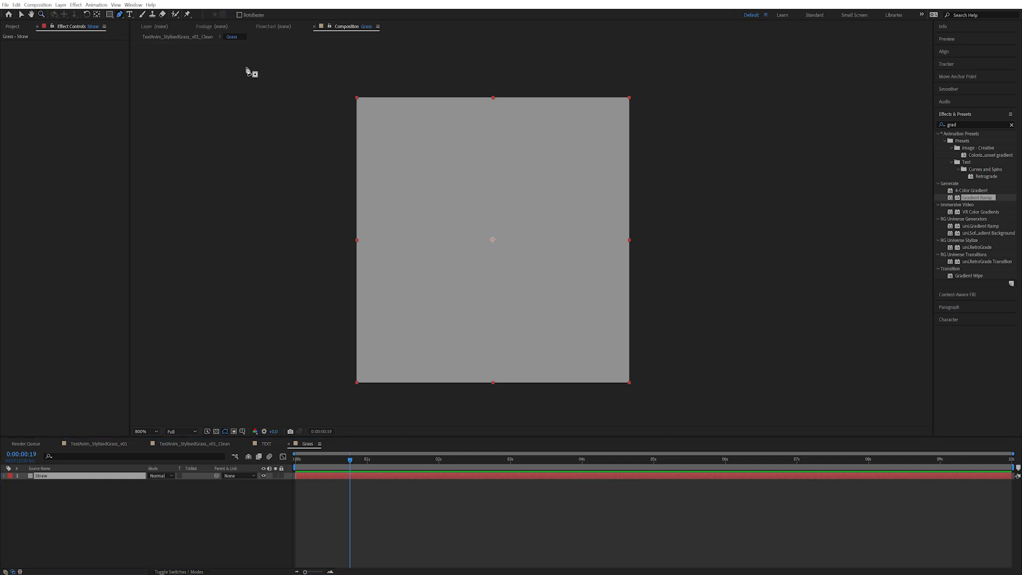
pyautogui.click(462, 303)
pyautogui.moveTo(483, 171); pyautogui.dragTo(490, 188)
pyautogui.moveTo(499, 292); pyautogui.dragTo(496, 302)
pyautogui.click(479, 315)
pyautogui.click(462, 303)
# - Reshape the blade mask by moving its tip, narrowing its base and bending the curve at the tip
pyautogui.moveTo(482, 170)
pyautogui.mouseDown()
pyautogui.moveTo(463, 143)
pyautogui.moveTo(483, 233)
pyautogui.moveTo(475, 155)
pyautogui.moveTo(501, 186)
pyautogui.moveTo(475, 168)
pyautogui.mouseUp()
pyautogui.moveTo(462, 303); pyautogui.dragTo(487, 305)
pyautogui.moveTo(500, 195); pyautogui.dragTo(478, 233)
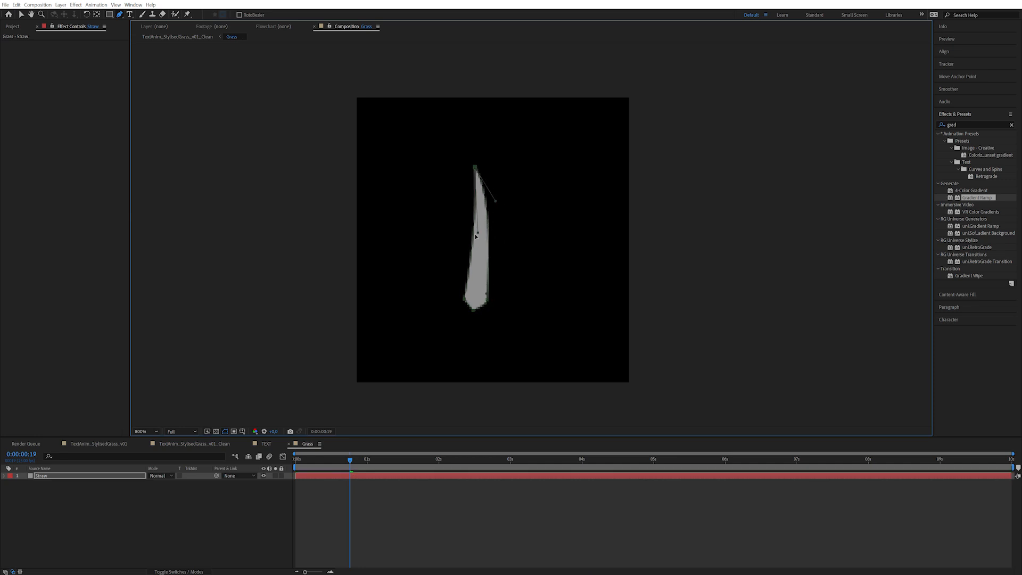
pyautogui.click(128, 501)
pyautogui.click(78, 476)
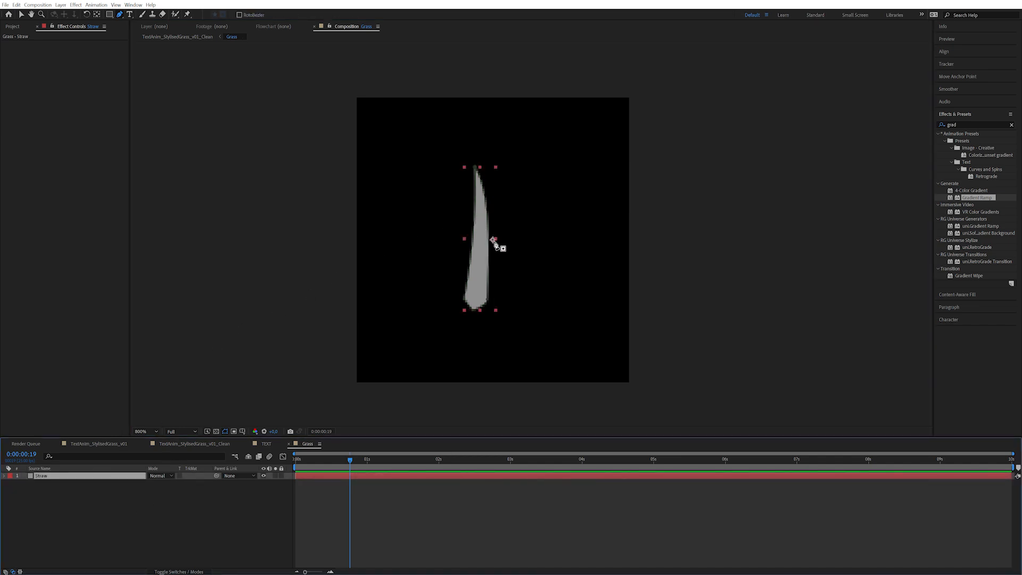
# - Move the Straw layer's anchor point to the base of the blade and test its rotation, undoing the test
pyautogui.click(5, 476)
pyautogui.click(11, 491)
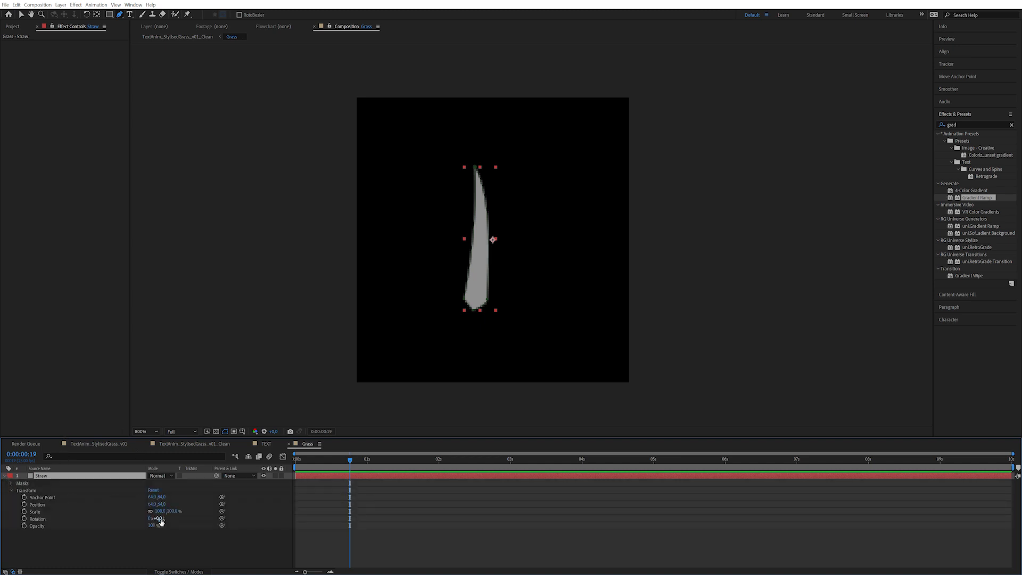
pyautogui.moveTo(159, 518)
pyautogui.mouseDown()
pyautogui.moveTo(168, 518)
pyautogui.moveTo(157, 518)
pyautogui.mouseUp()
pyautogui.click(97, 15)
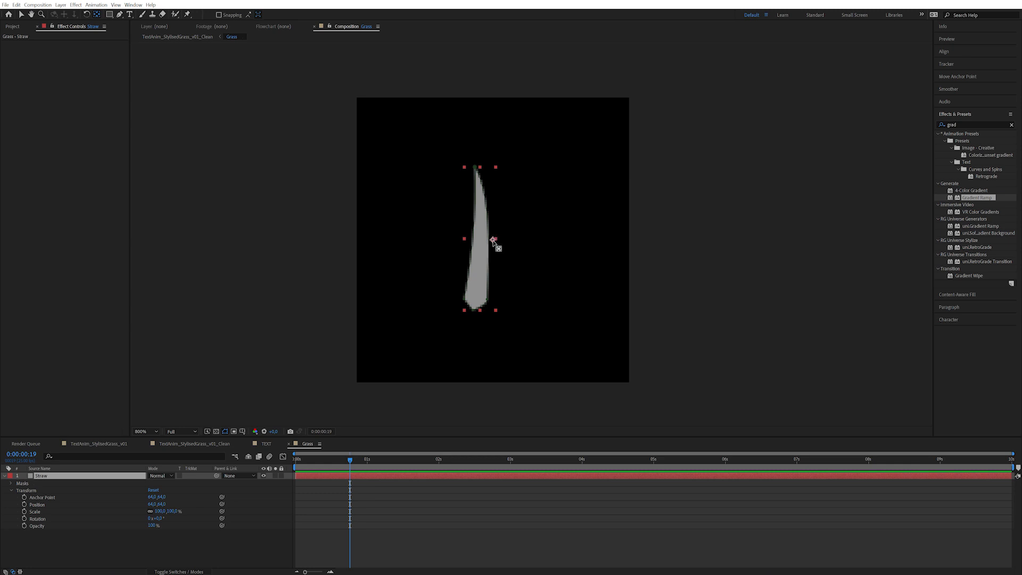
pyautogui.moveTo(492, 240); pyautogui.dragTo(474, 300)
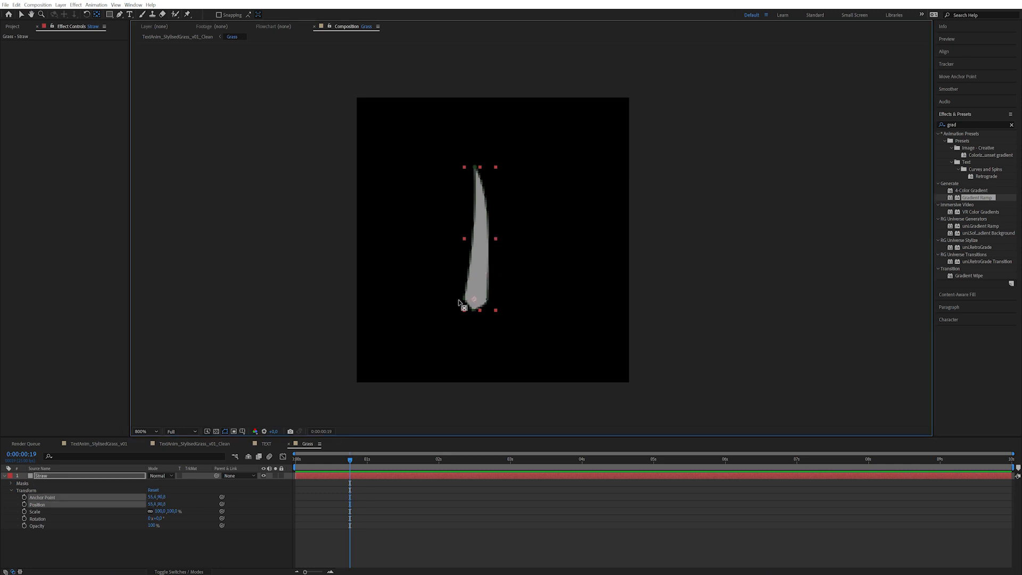
pyautogui.moveTo(154, 518)
pyautogui.mouseDown()
pyautogui.moveTo(143, 518)
pyautogui.moveTo(170, 519)
pyautogui.moveTo(140, 520)
pyautogui.moveTo(154, 523)
pyautogui.mouseUp()
pyautogui.hotkey('ctrl', 'z')
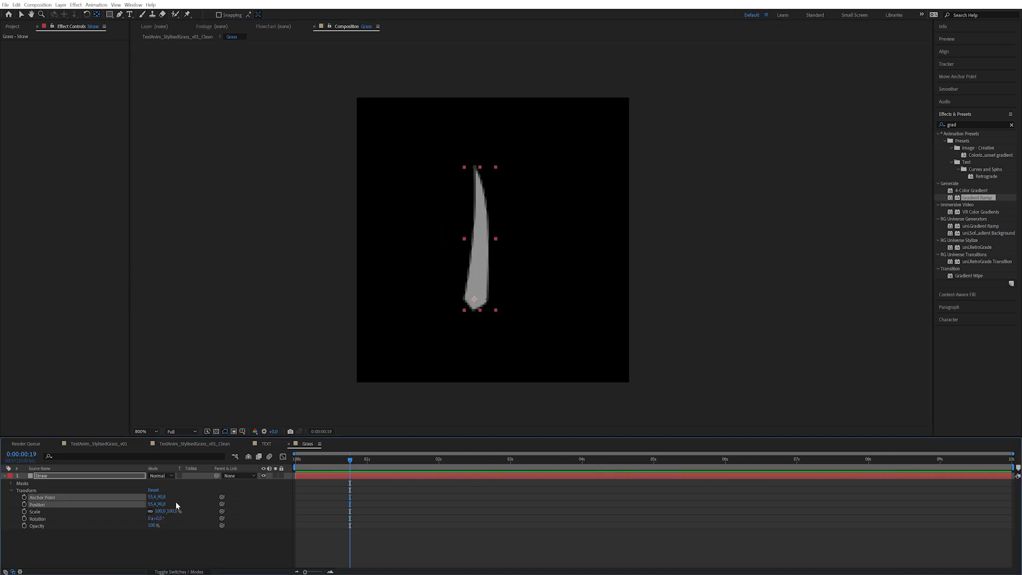
# - Keyframe the Straw layer's rotation at 0, 2 and 4 seconds, tilting the blade at the 2-second keyframe
pyautogui.click(117, 476)
pyautogui.moveTo(350, 459); pyautogui.dragTo(295, 460)
pyautogui.click(24, 518)
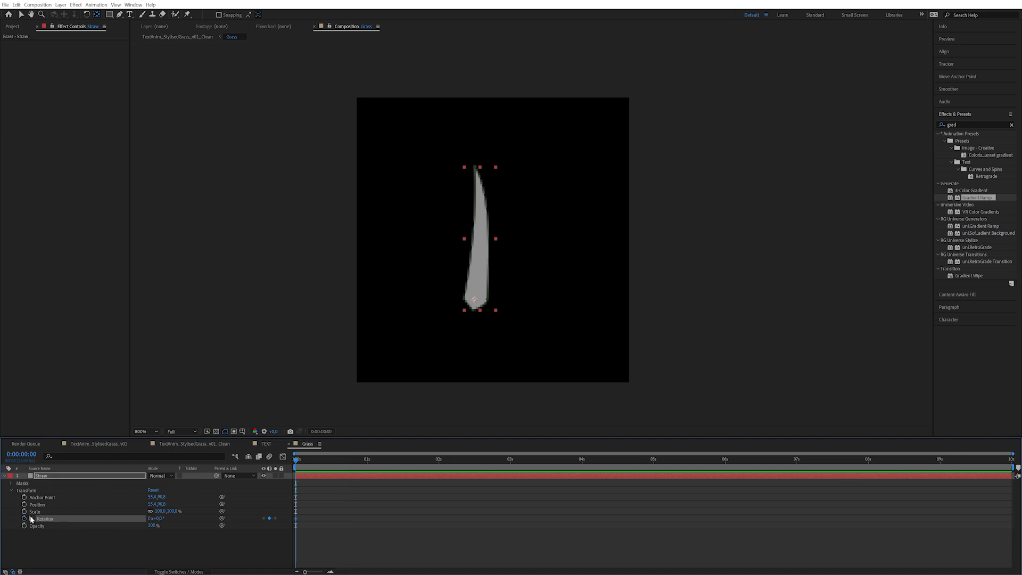
pyautogui.moveTo(579, 460); pyautogui.dragTo(582, 459)
pyautogui.moveTo(457, 458); pyautogui.dragTo(438, 459)
pyautogui.click(213, 554)
pyautogui.moveTo(163, 521); pyautogui.dragTo(192, 517)
# - Set all rotation keyframes to 0 degrees/sec velocity and 80% influence incoming and outgoing, and show the Graph Editor
pyautogui.moveTo(638, 502); pyautogui.dragTo(294, 545)
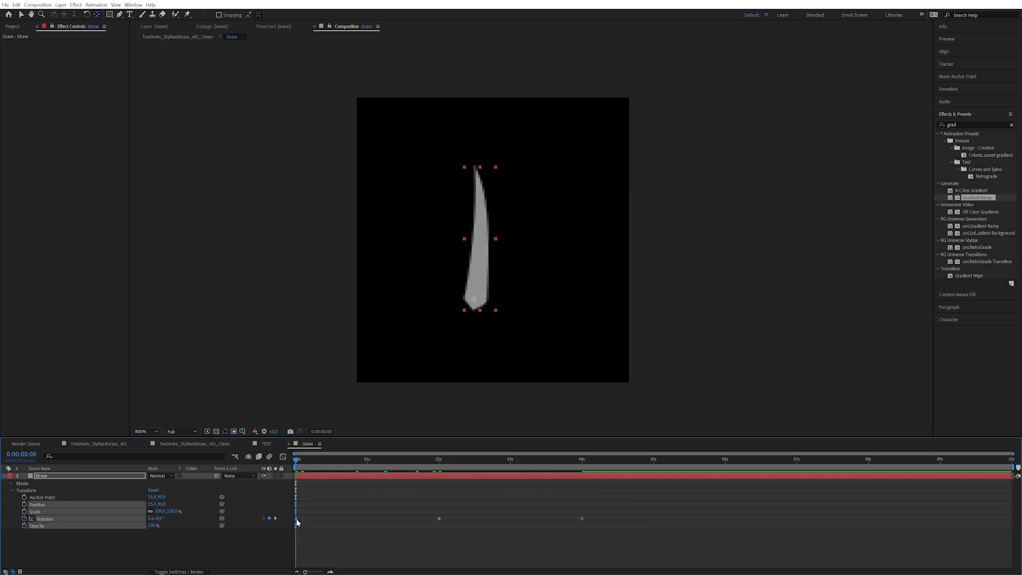
pyautogui.rightClick(296, 519)
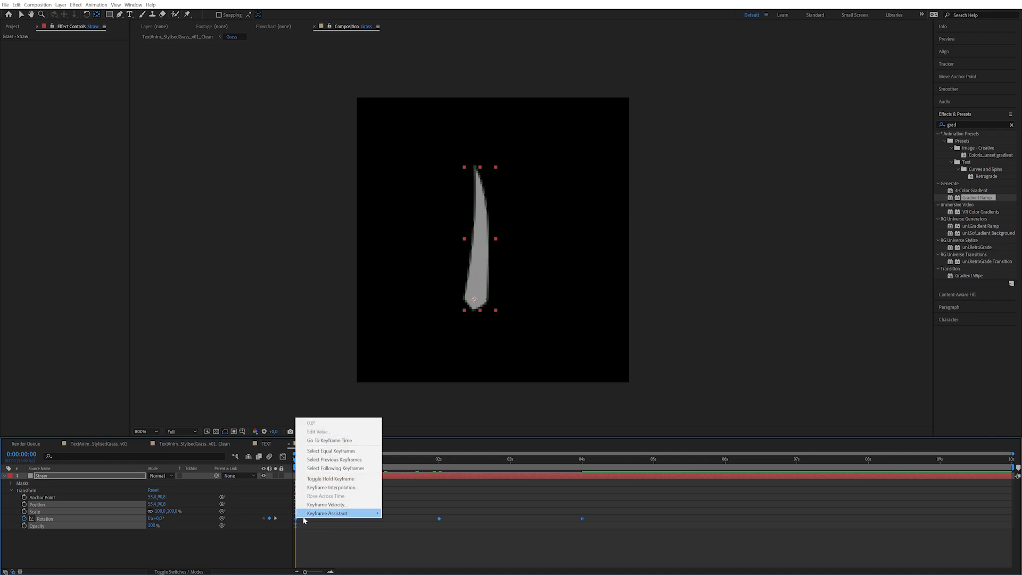
pyautogui.click(340, 507)
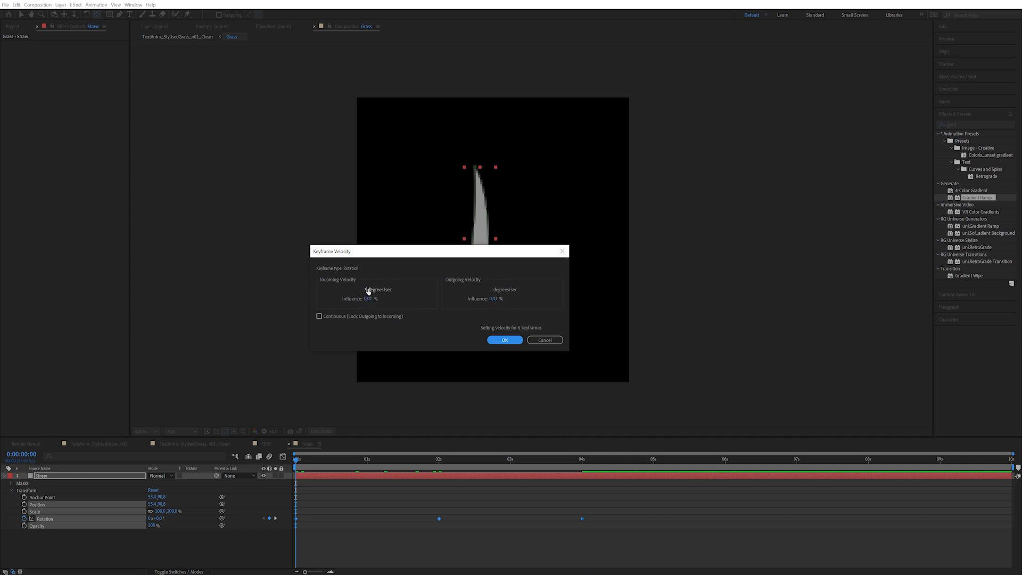
pyautogui.click(366, 289)
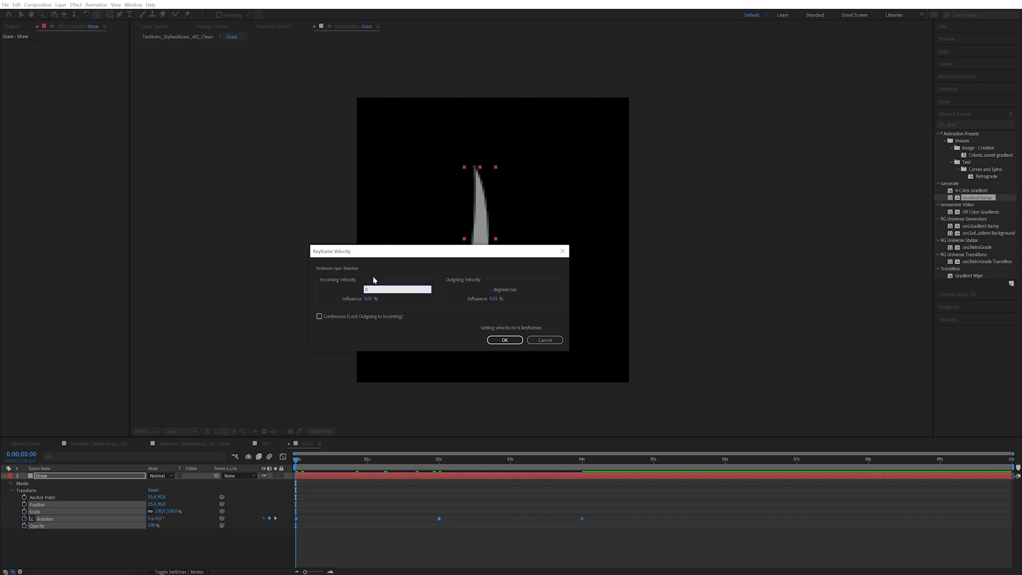
pyautogui.press('Tab')
pyautogui.click(493, 292)
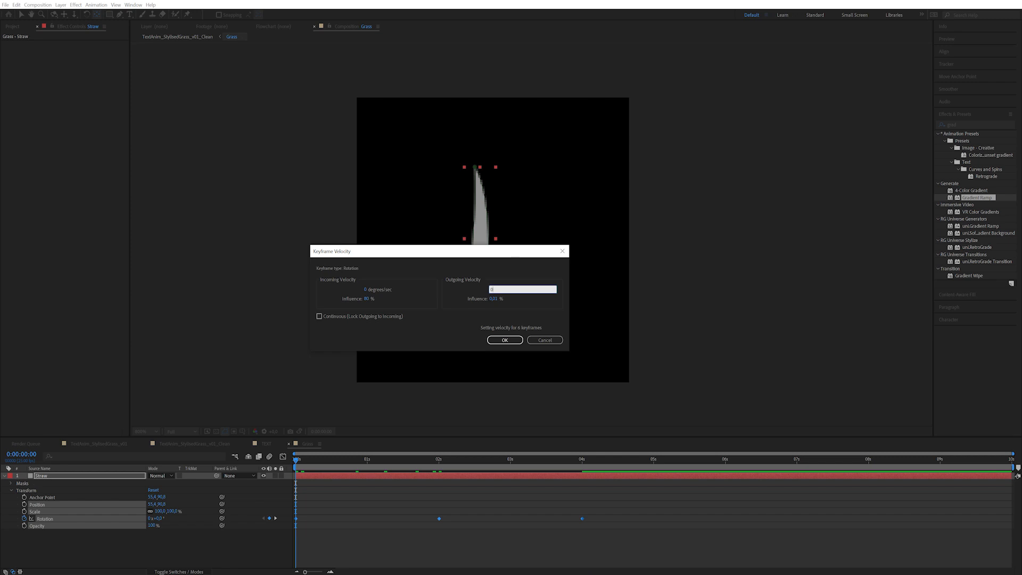
pyautogui.press('Tab')
pyautogui.write('80')
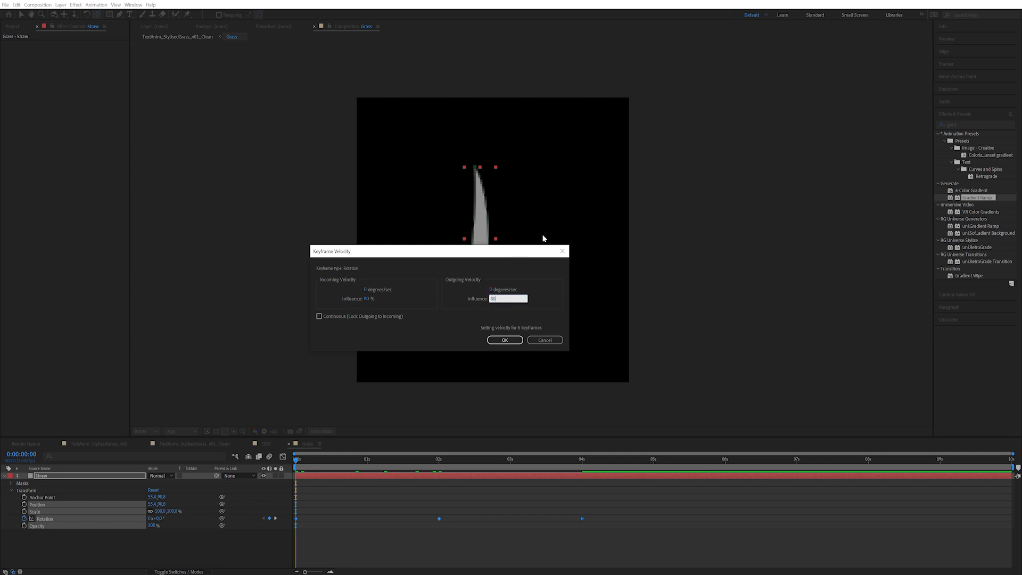
pyautogui.click(504, 340)
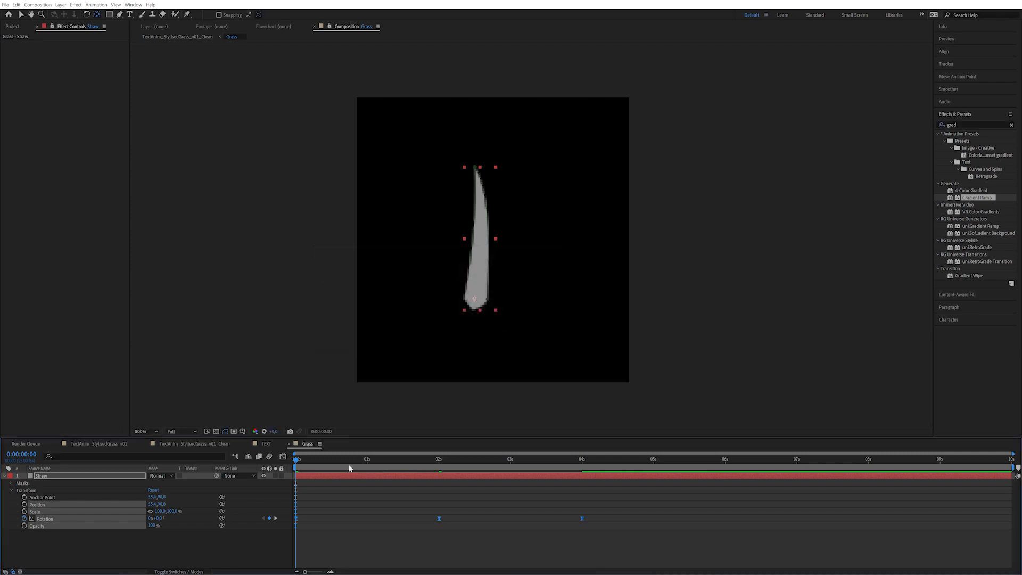
pyautogui.click(283, 456)
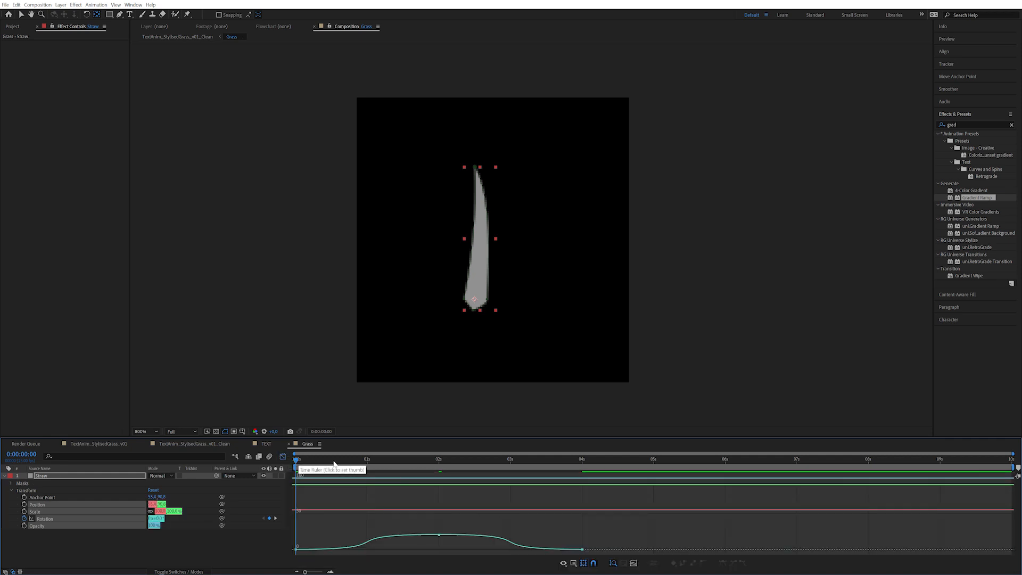
# - Switch the Graph Editor to the speed graph and play back the blade's rotation animation
pyautogui.click(574, 563)
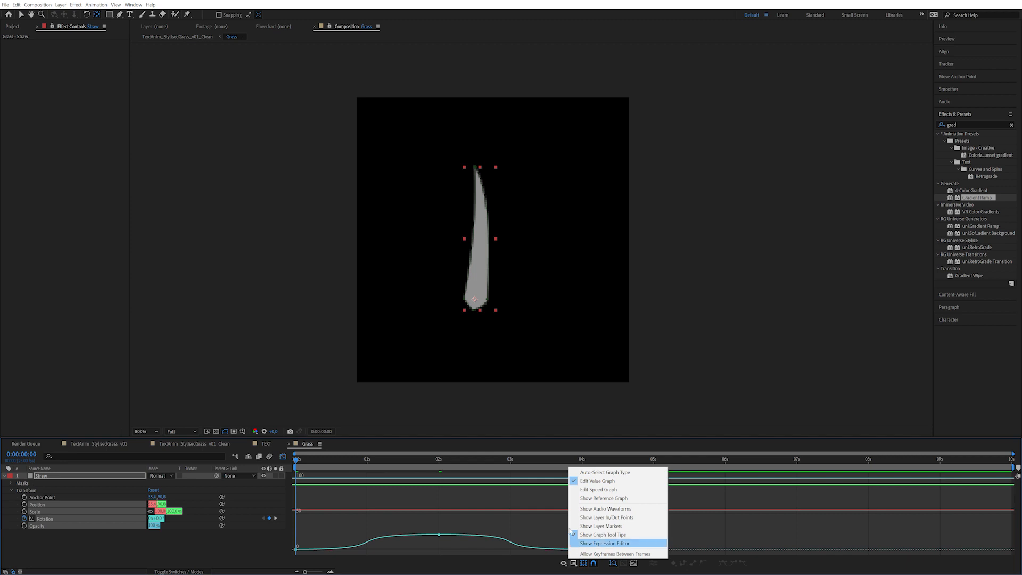
pyautogui.click(598, 490)
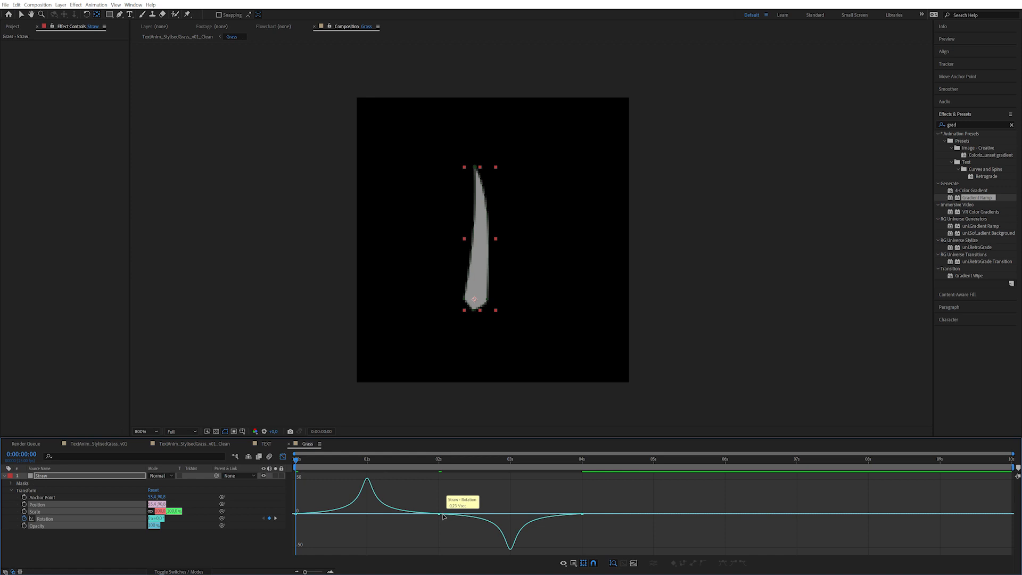
pyautogui.press('space')
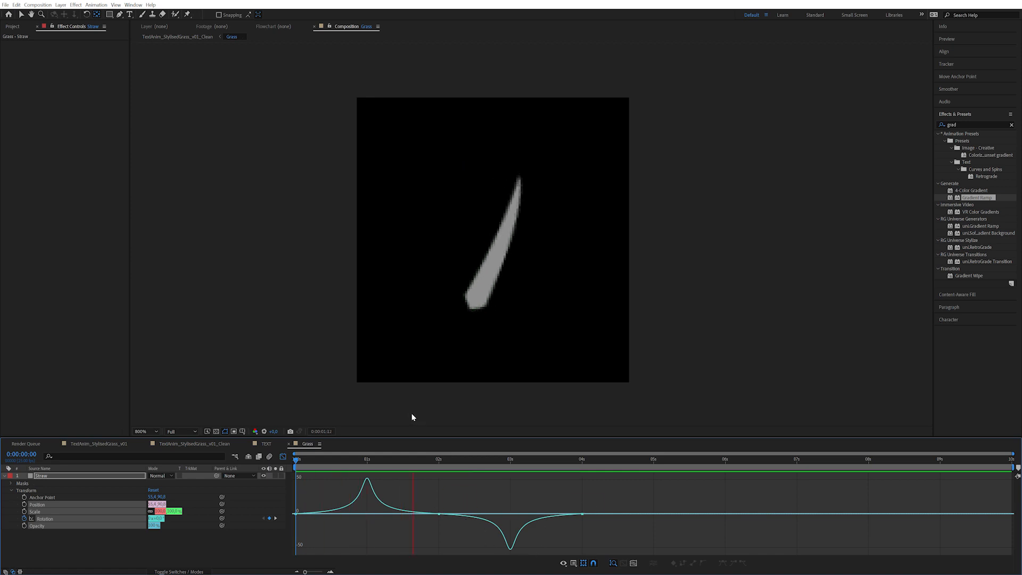
pyautogui.press('space')
# - Leave the Graph Editor, set the rotation keyframes' velocity influence to 60% and preview the motion
pyautogui.click(282, 456)
pyautogui.moveTo(640, 490); pyautogui.dragTo(410, 529)
pyautogui.rightClick(296, 521)
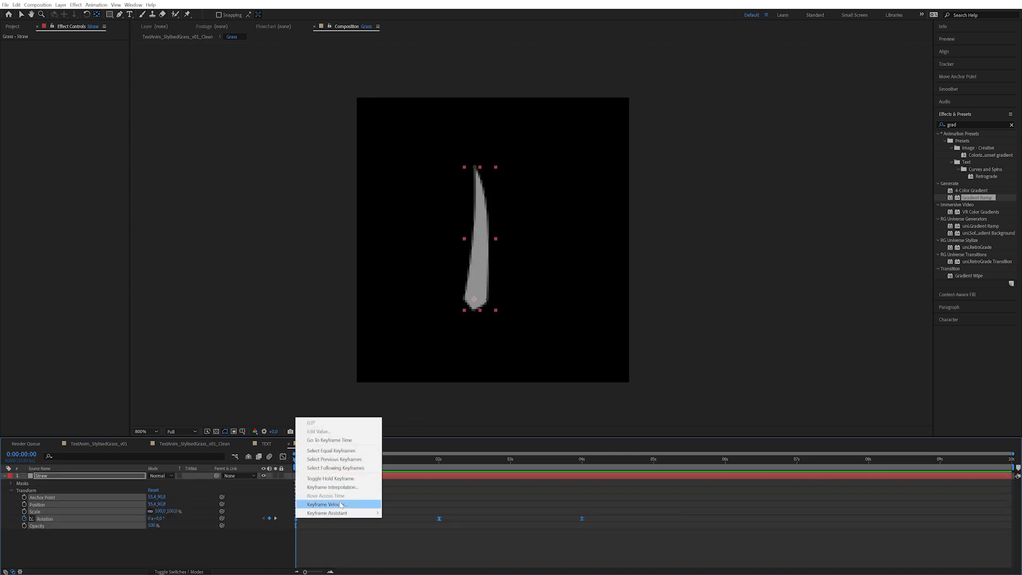
pyautogui.click(341, 505)
pyautogui.doubleClick(367, 297)
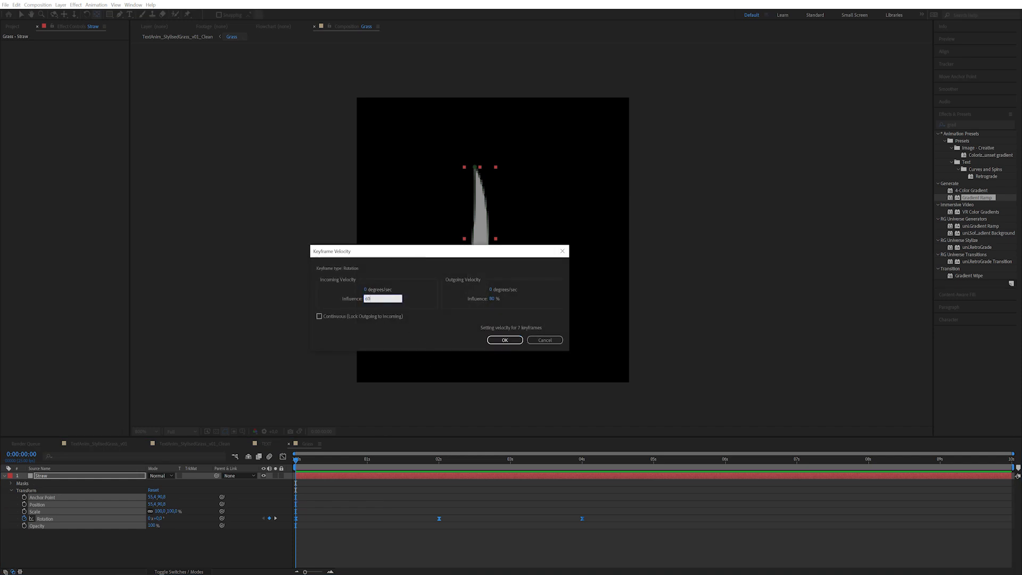
pyautogui.press('Tab')
pyautogui.press('Return')
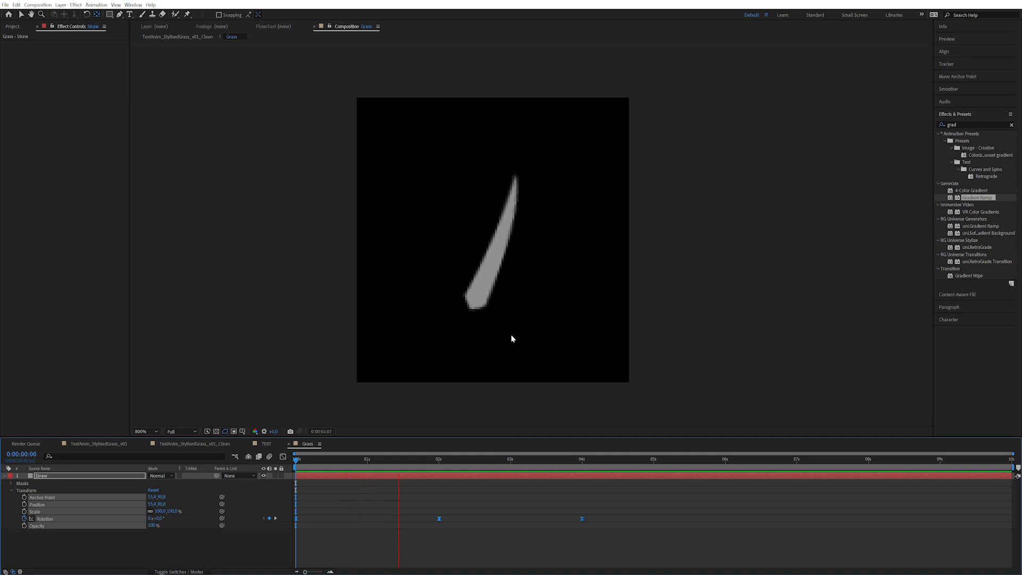
pyautogui.press('space')
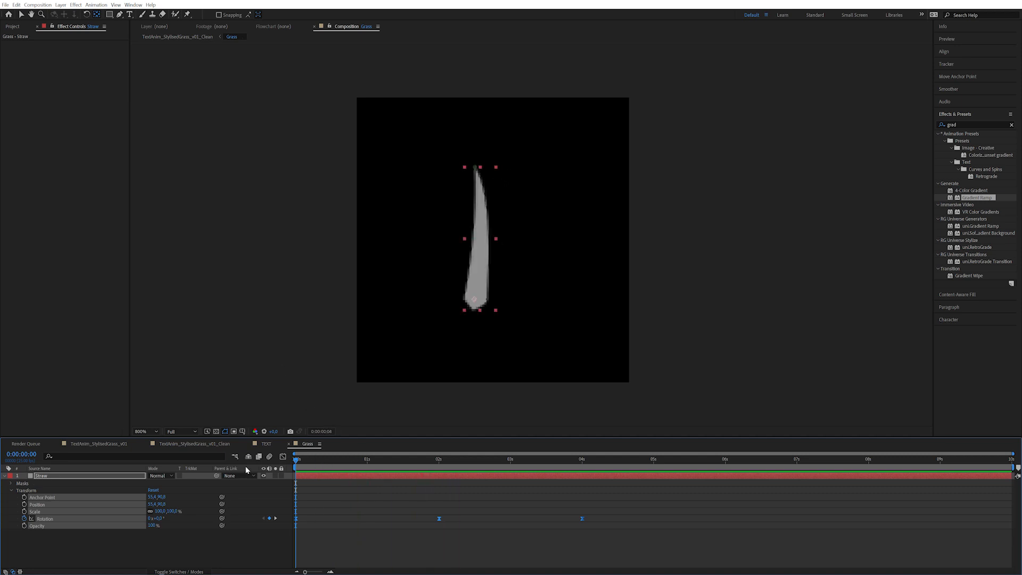
# - Duplicate the Straw layer and reveal the copy's rotation property
pyautogui.click(80, 544)
pyautogui.click(63, 476)
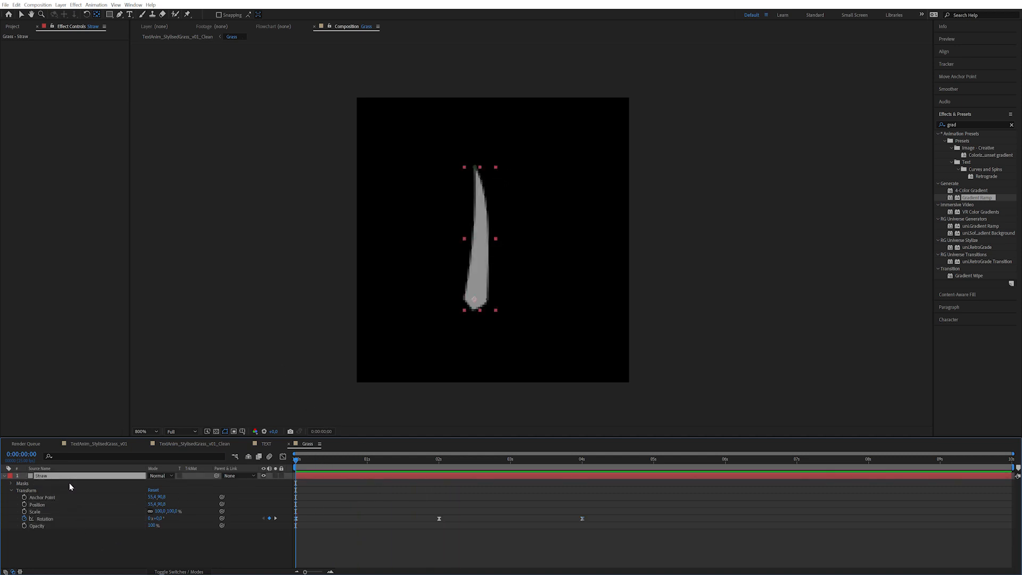
pyautogui.hotkey('ctrl', 'd')
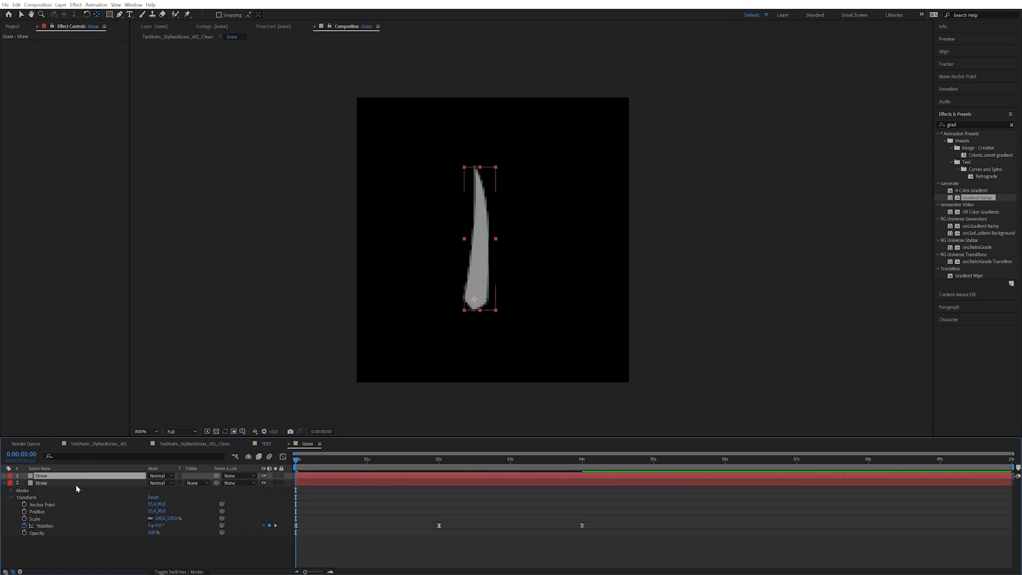
pyautogui.press('r')
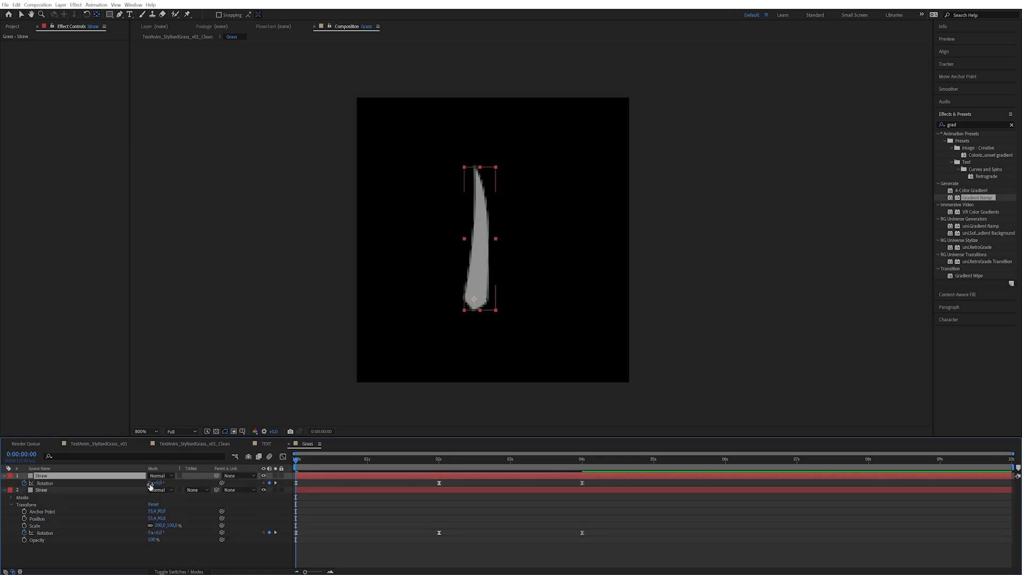
# - Offset all rotation keyframes of the duplicated blade so it starts at -18°, and scale the blade to 74%
pyautogui.click(66, 483)
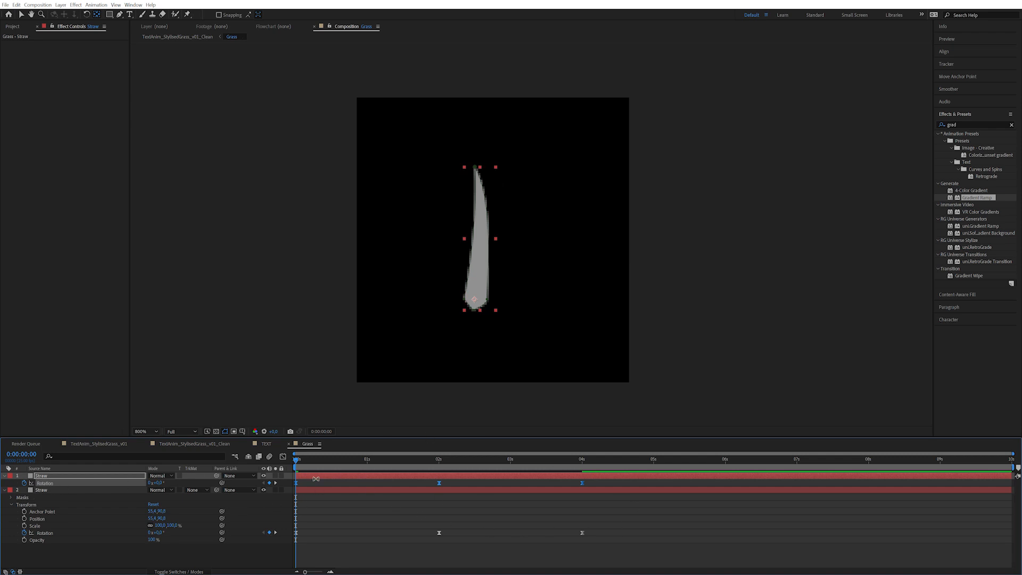
pyautogui.moveTo(159, 483); pyautogui.dragTo(234, 459)
pyautogui.moveTo(304, 464); pyautogui.dragTo(282, 475)
pyautogui.click(99, 477)
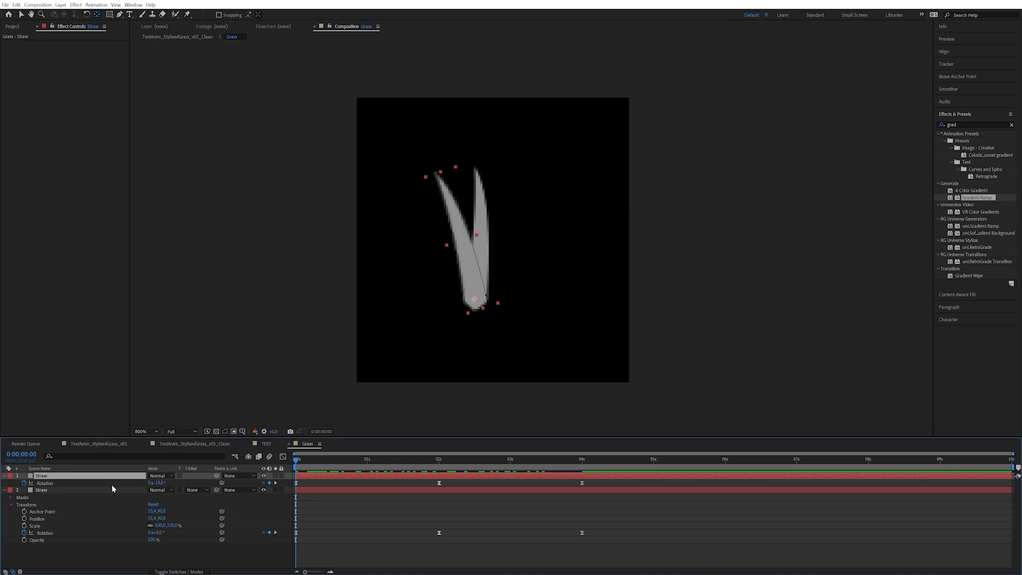
pyautogui.hotkey('shift', 's')
pyautogui.moveTo(159, 483); pyautogui.dragTo(151, 484)
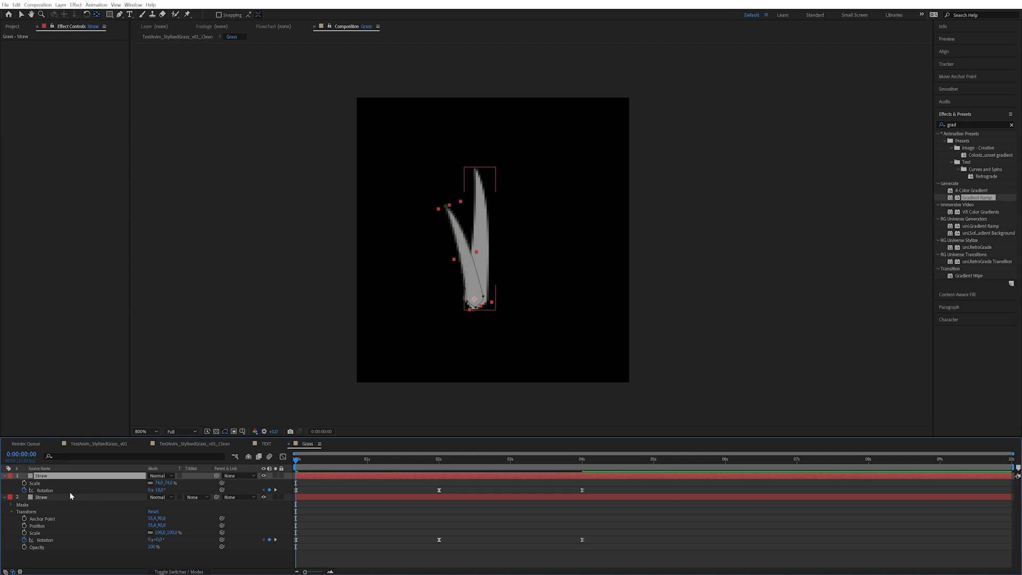
# - Duplicate the smaller blade, offset all its rotation keyframes to start at 24°, and scale it to 83%
pyautogui.hotkey('ctrl', 'd')
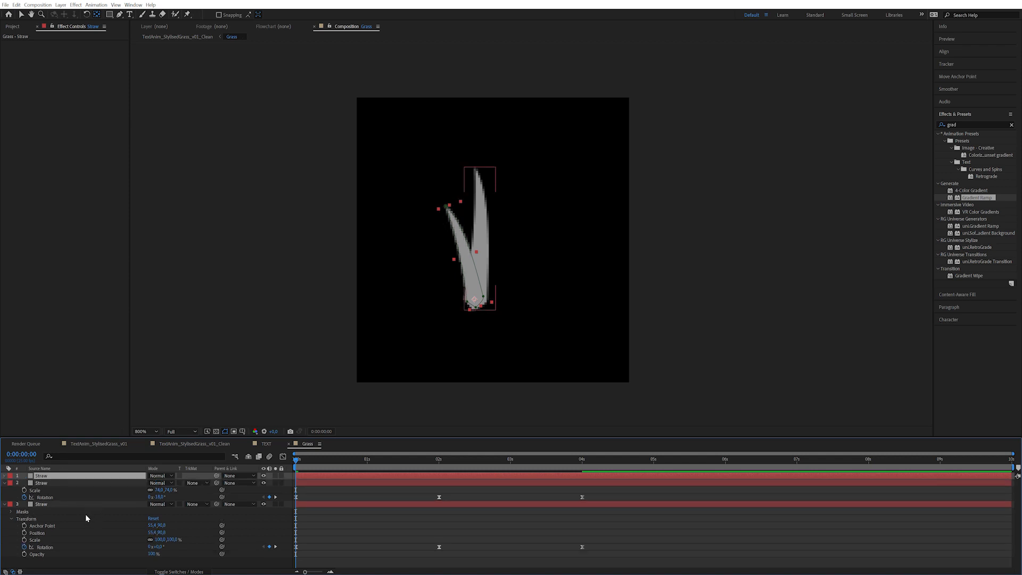
pyautogui.press('u')
pyautogui.hotkey('shift', 's')
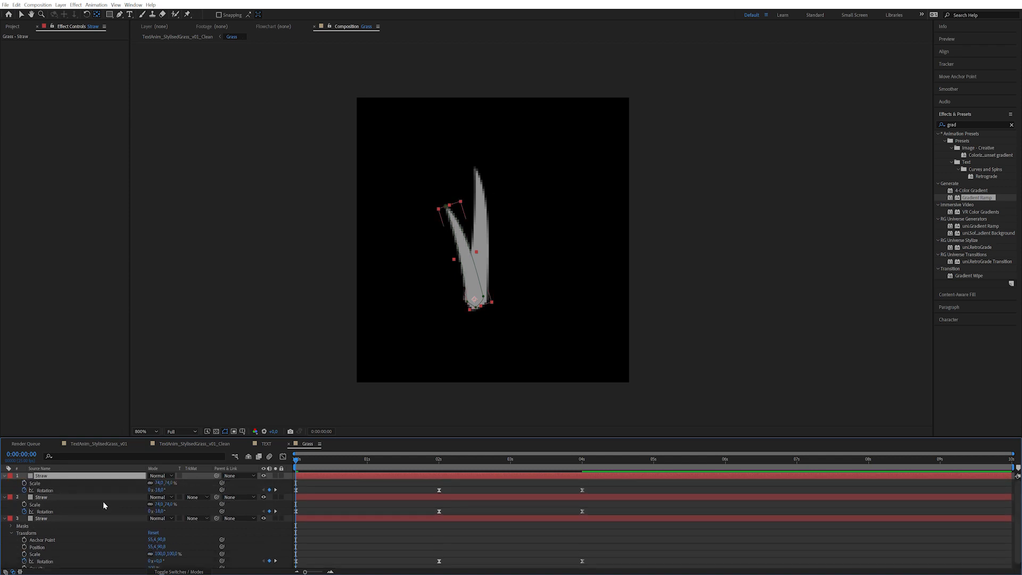
pyautogui.click(82, 490)
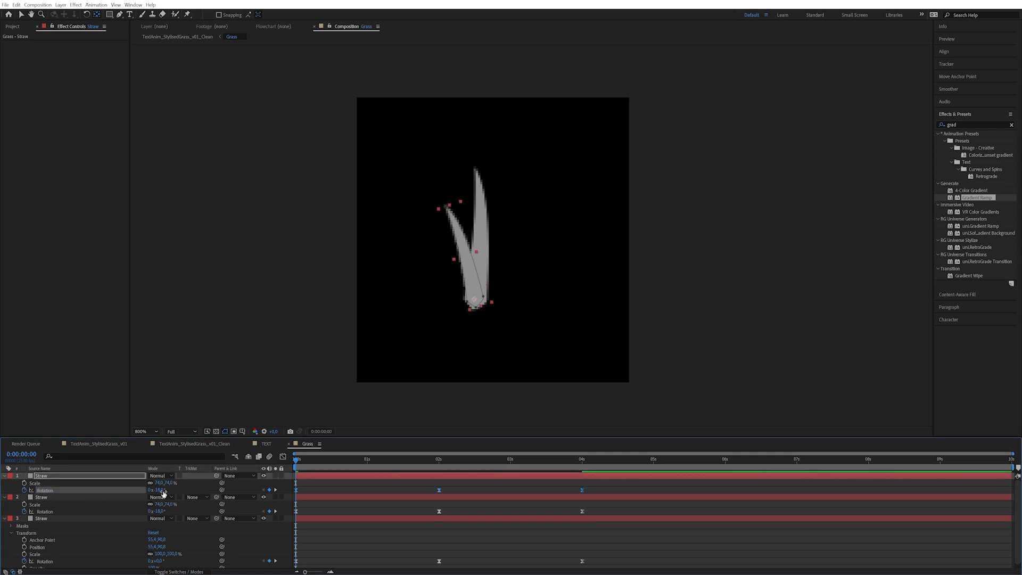
pyautogui.moveTo(159, 490); pyautogui.dragTo(175, 483)
pyautogui.moveTo(313, 457); pyautogui.dragTo(228, 471)
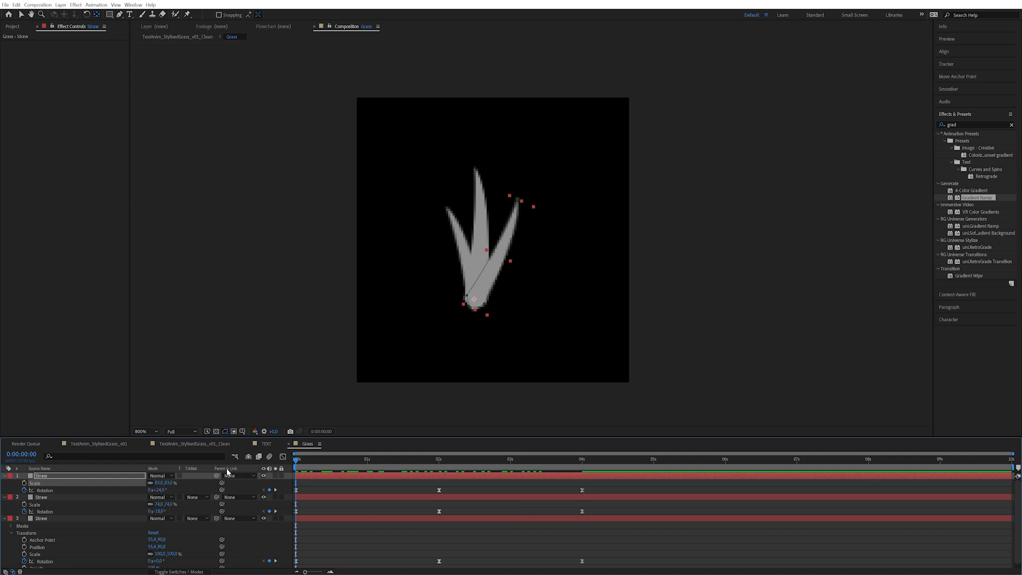
# - Collapse all three Straw layers and reveal only their keyframed rotation properties
pyautogui.click(68, 497)
pyautogui.hotkey('ctrl', 'a')
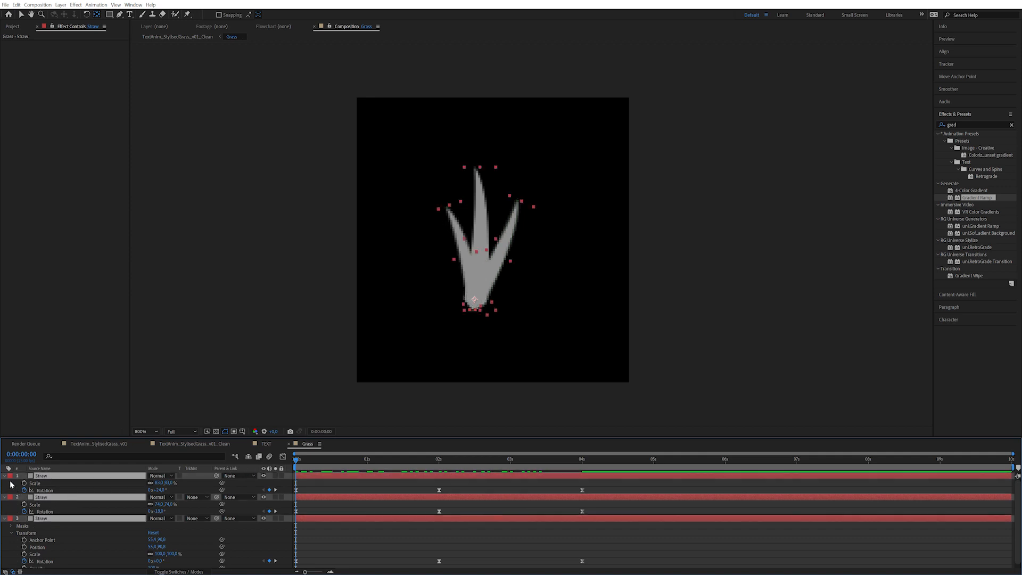
pyautogui.click(5, 476)
pyautogui.press('v')
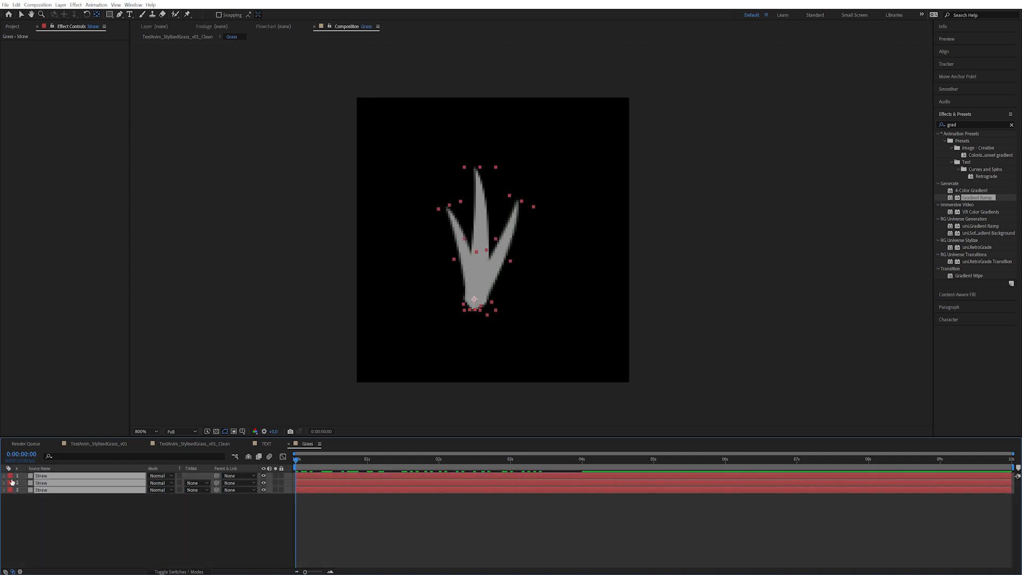
pyautogui.click(58, 495)
pyautogui.click(58, 491)
pyautogui.hotkey('ctrl', 'a')
pyautogui.press('u')
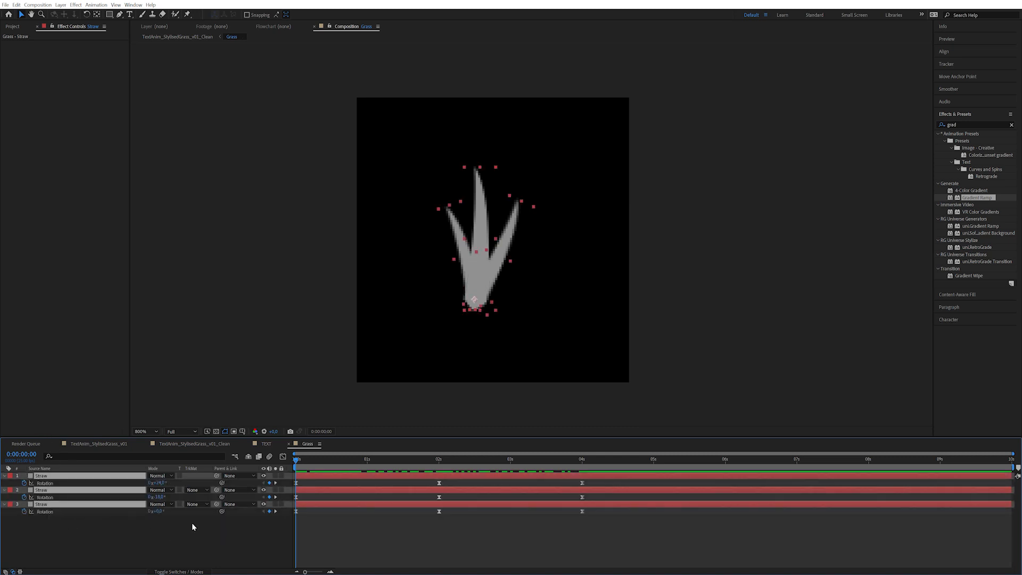
pyautogui.click(170, 547)
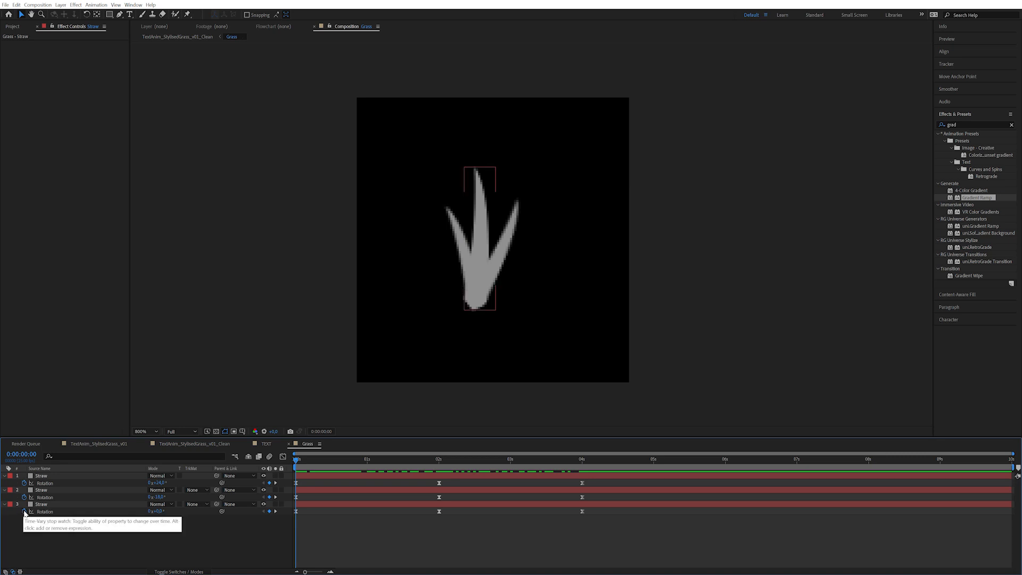
# - Add a loopOut() expression to the rotation of the original Straw layer and scrub through the loop
pyautogui.keyDown('alt'); pyautogui.click(24, 512); pyautogui.keyUp('alt')
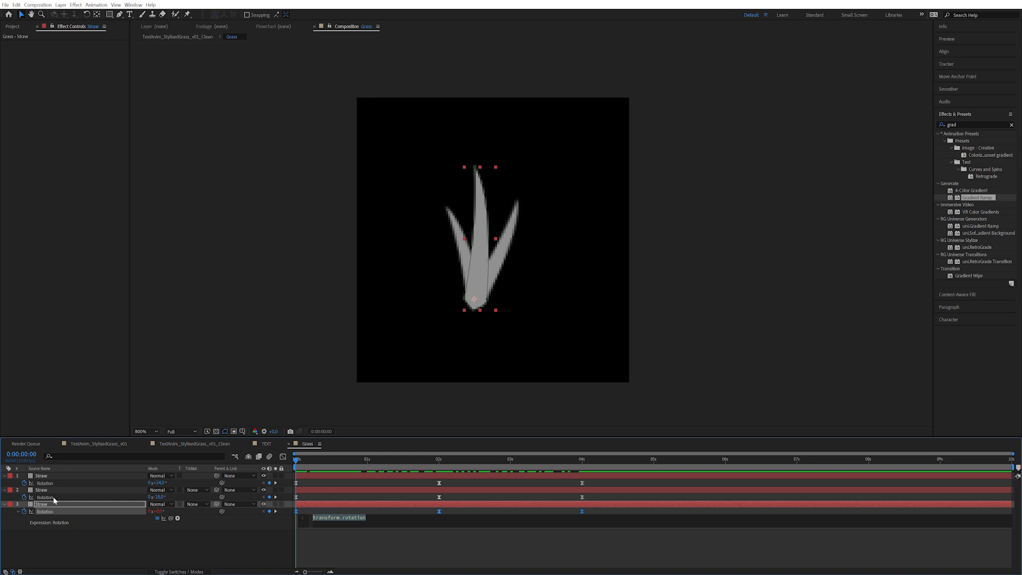
pyautogui.write('loopOut()')
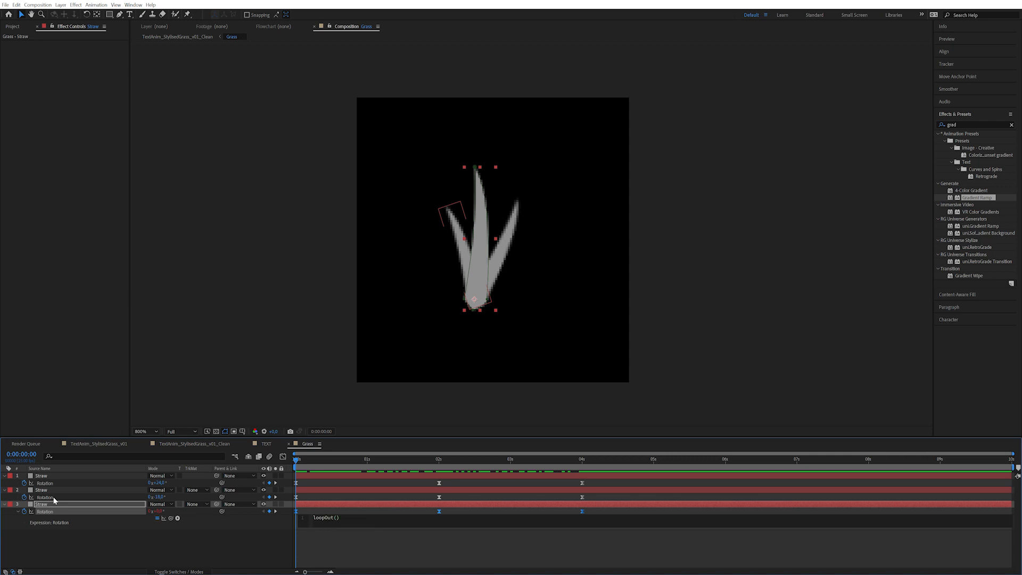
pyautogui.press('KP_Enter')
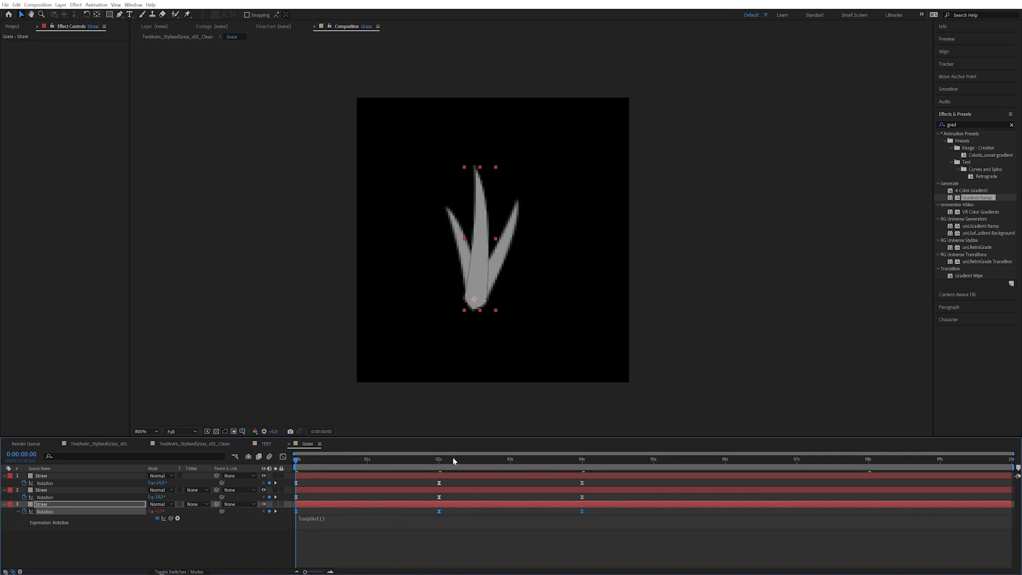
pyautogui.moveTo(438, 459); pyautogui.dragTo(288, 489)
pyautogui.click(322, 520)
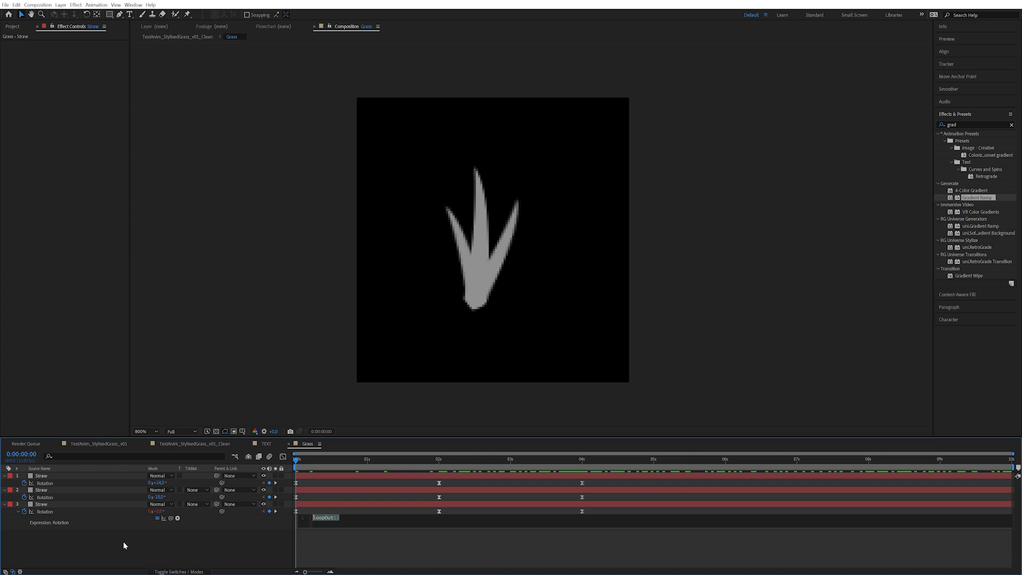
# - Copy only the loopOut() expression to the two duplicated Straw layers and check their looping motion
pyautogui.click(59, 510)
pyautogui.rightClick(59, 510)
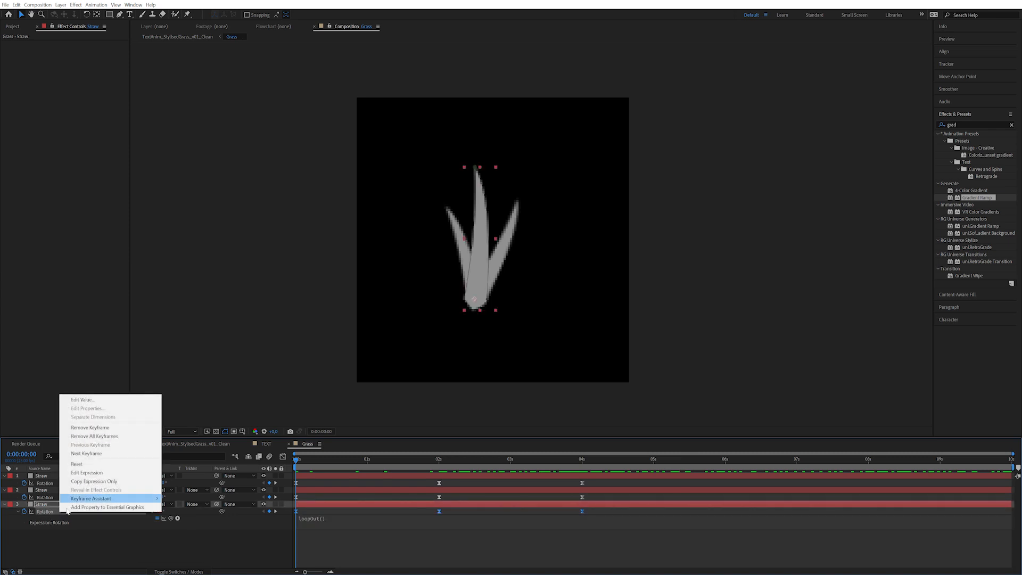
pyautogui.click(109, 481)
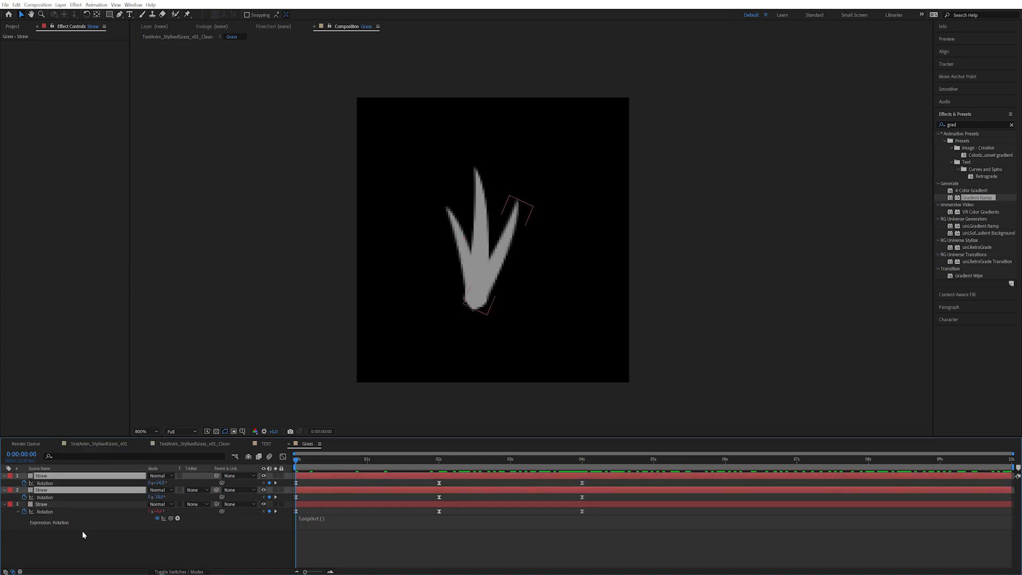
pyautogui.click(82, 531)
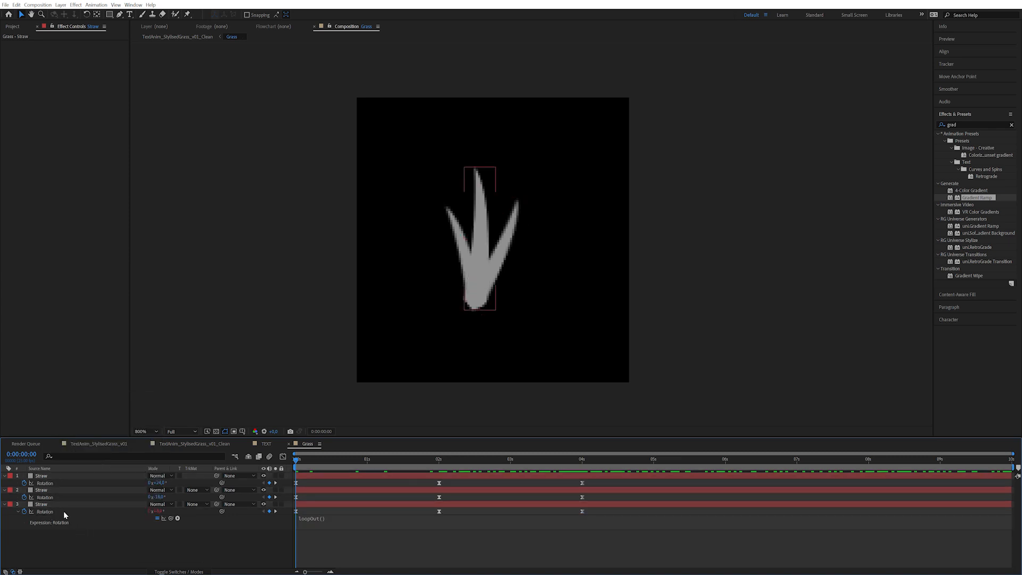
pyautogui.click(58, 490)
pyautogui.keyDown('ctrl'); pyautogui.click(61, 477); pyautogui.keyUp('ctrl')
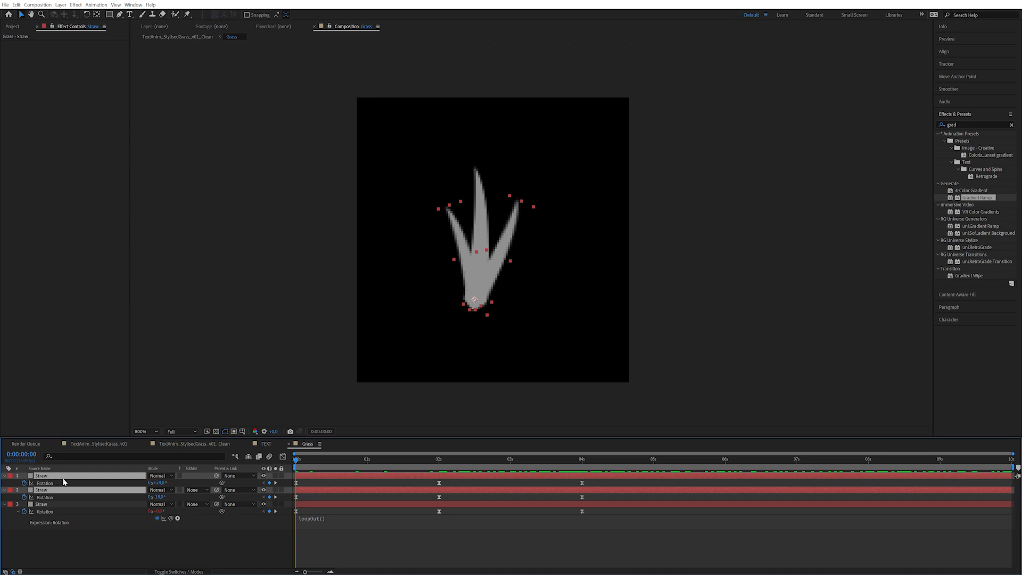
pyautogui.hotkey('ctrl', 'v')
pyautogui.moveTo(319, 461); pyautogui.dragTo(688, 447)
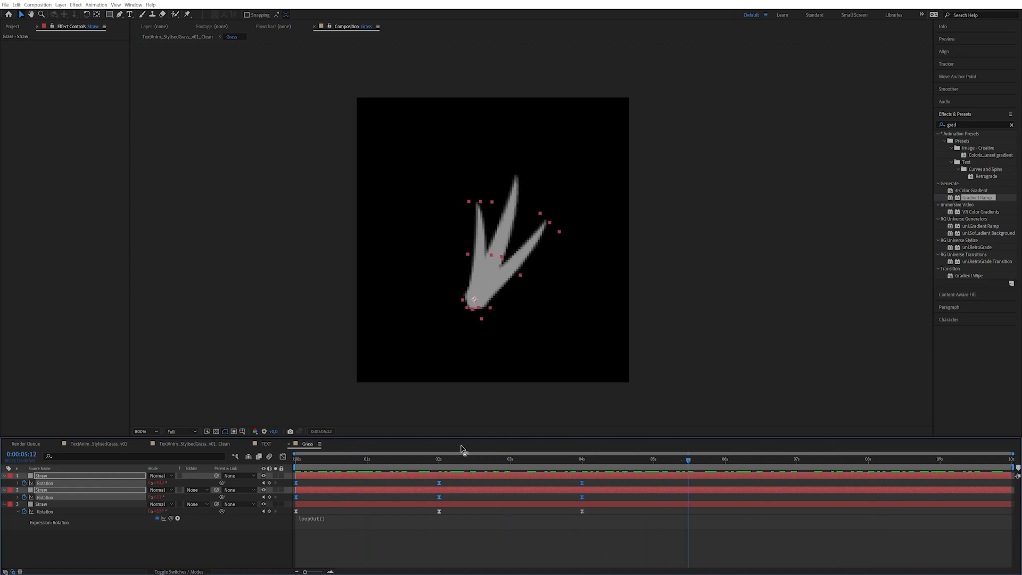
pyautogui.click(427, 459)
pyautogui.click(230, 556)
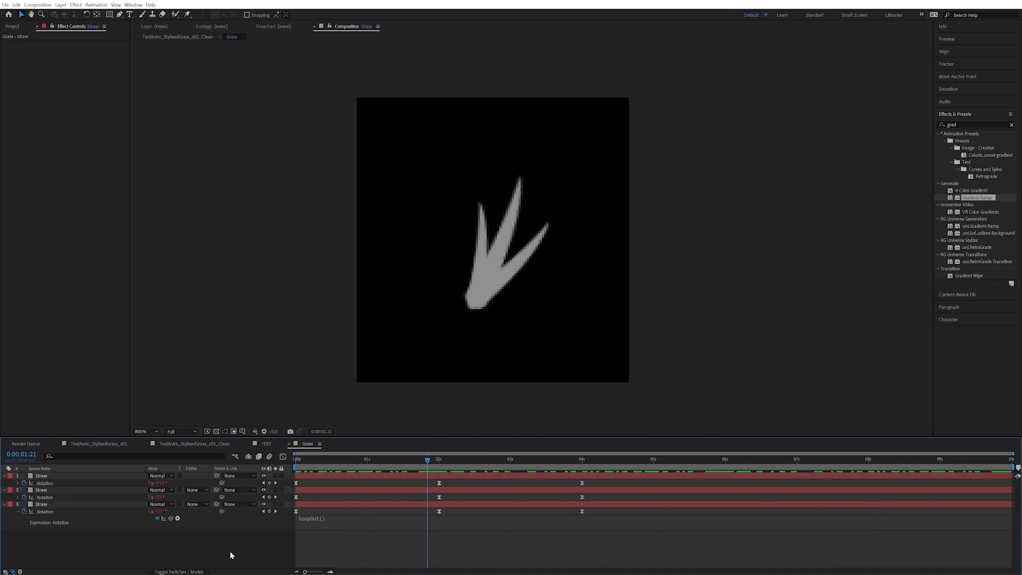
# - Try shifting the rotation keyframes of the two duplicated Straw layers about one second earlier and preview the offset
pyautogui.moveTo(607, 499); pyautogui.dragTo(365, 487)
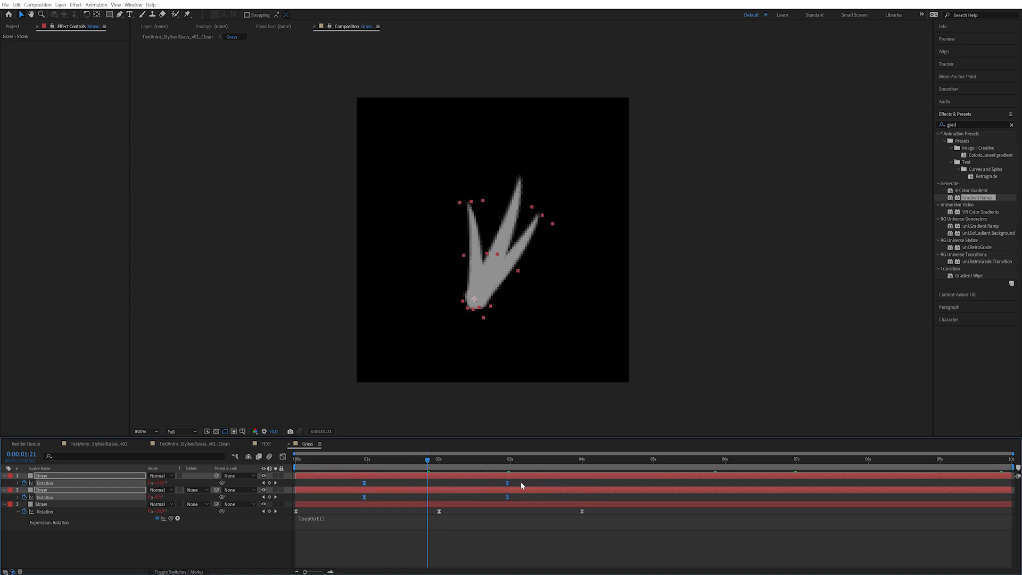
pyautogui.keyDown('ctrl'); pyautogui.click(102, 494); pyautogui.keyUp('ctrl')
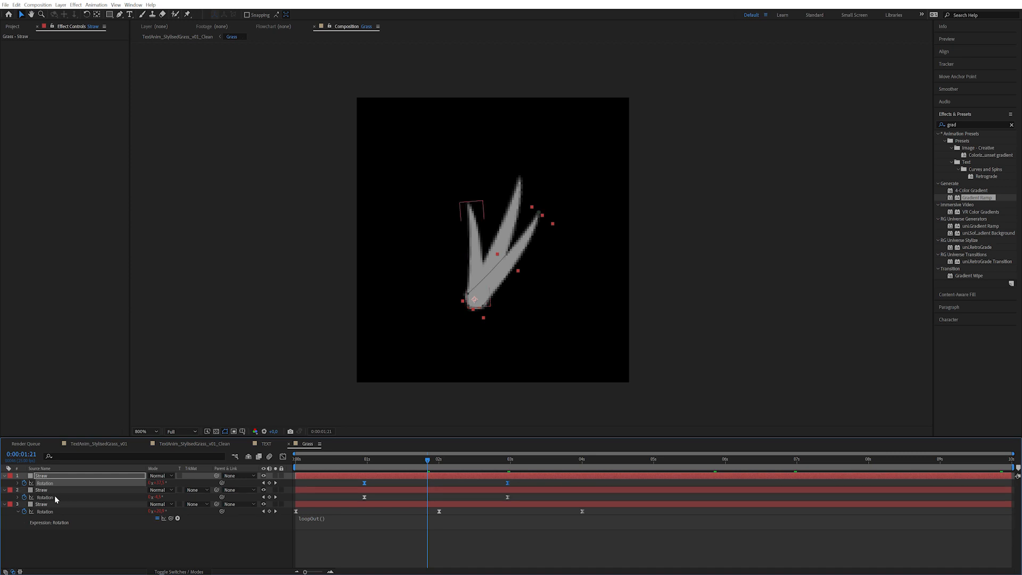
pyautogui.moveTo(506, 483); pyautogui.dragTo(439, 483)
pyautogui.moveTo(303, 458); pyautogui.dragTo(553, 488)
pyautogui.press('space')
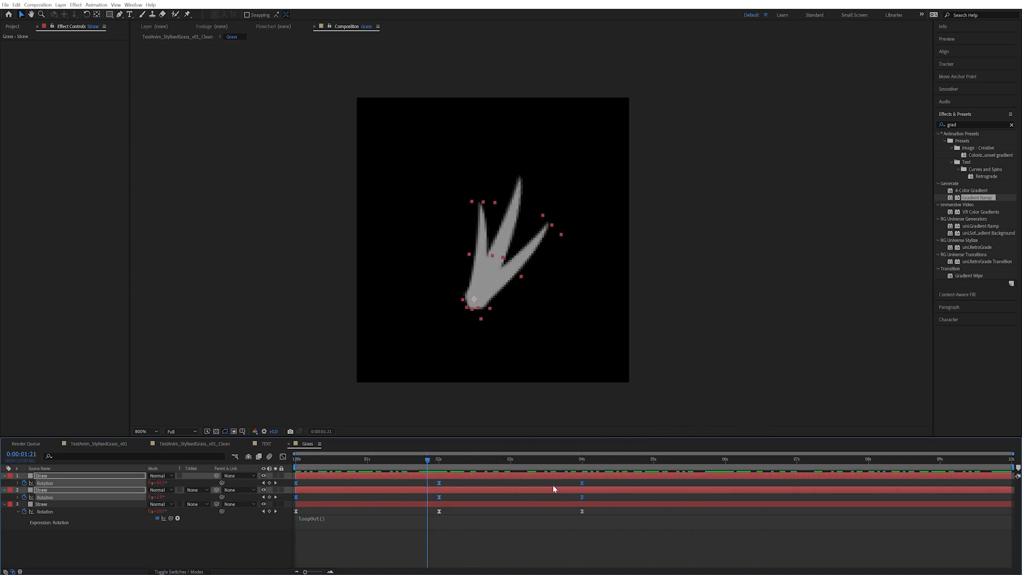
# - Shift the two duplicated Straw layers' rotation keyframes earlier by different amounts, moving the 24° blade's about one second
pyautogui.moveTo(441, 484); pyautogui.dragTo(372, 485)
pyautogui.keyDown('ctrl'); pyautogui.click(74, 496); pyautogui.keyUp('ctrl')
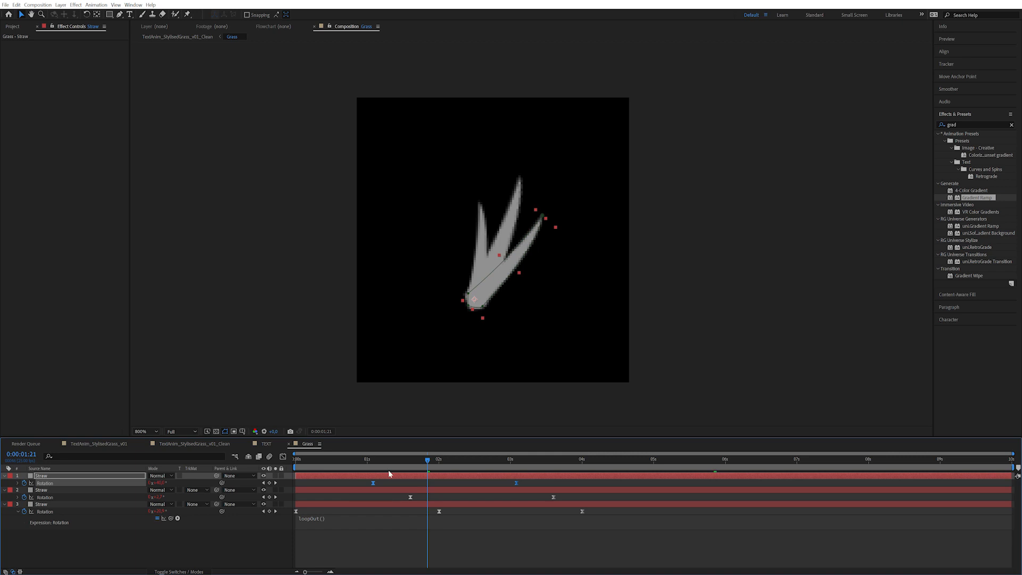
# - In the TextAnim_StylisedGrass_v01_Clean composition, move the Grass layer so its tuft sits over the letter A
pyautogui.press('space')
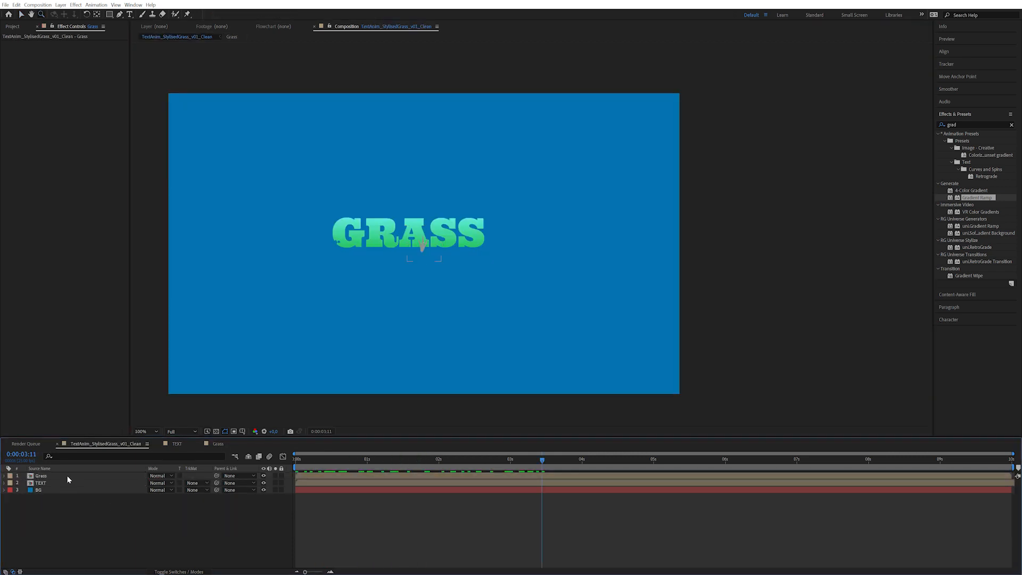
pyautogui.click(67, 474)
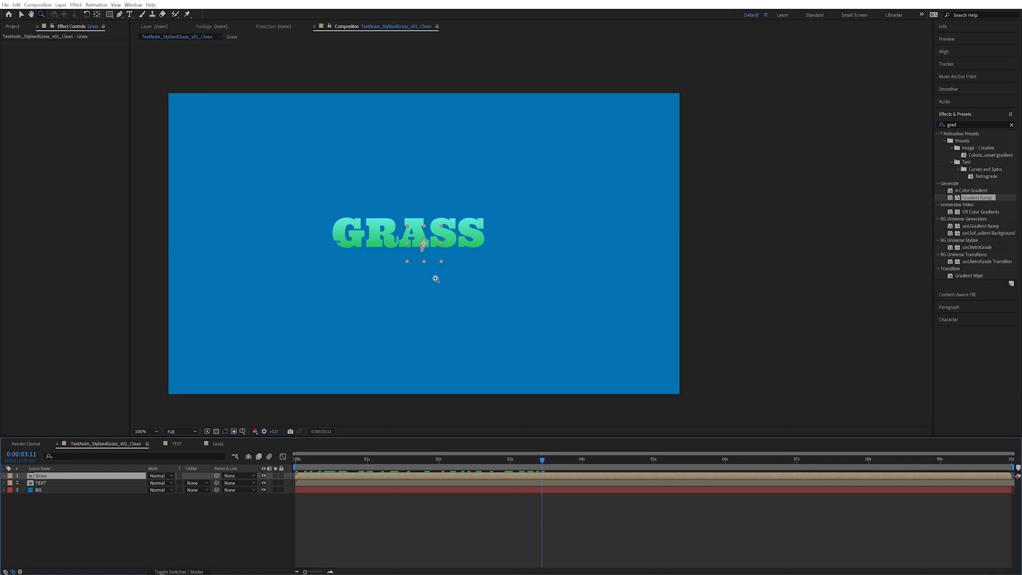
pyautogui.click(447, 224)
pyautogui.press('v')
pyautogui.moveTo(483, 266); pyautogui.dragTo(478, 238)
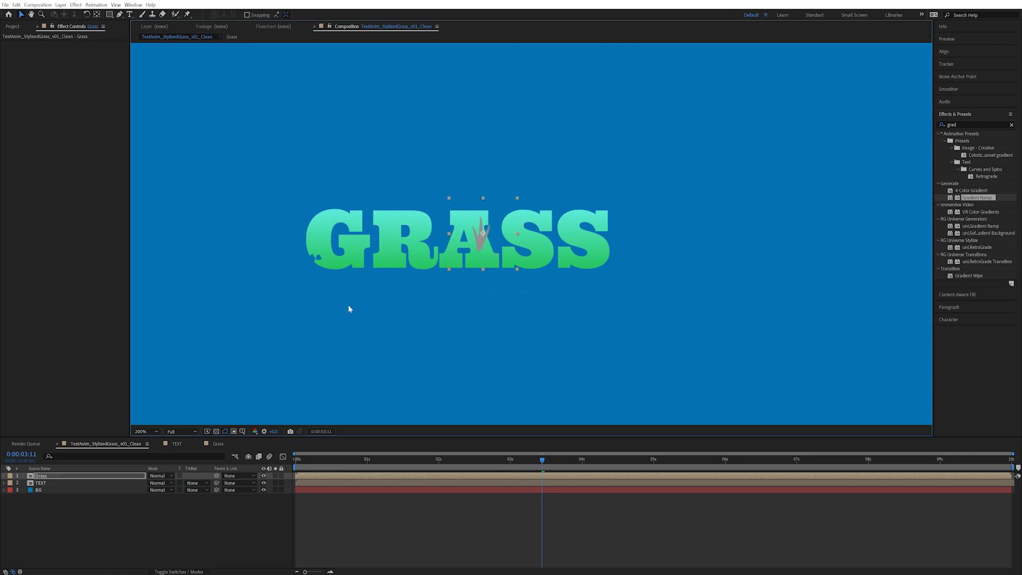
# - Move the Grass layer's anchor point down to the base of the tuft
pyautogui.click(65, 476)
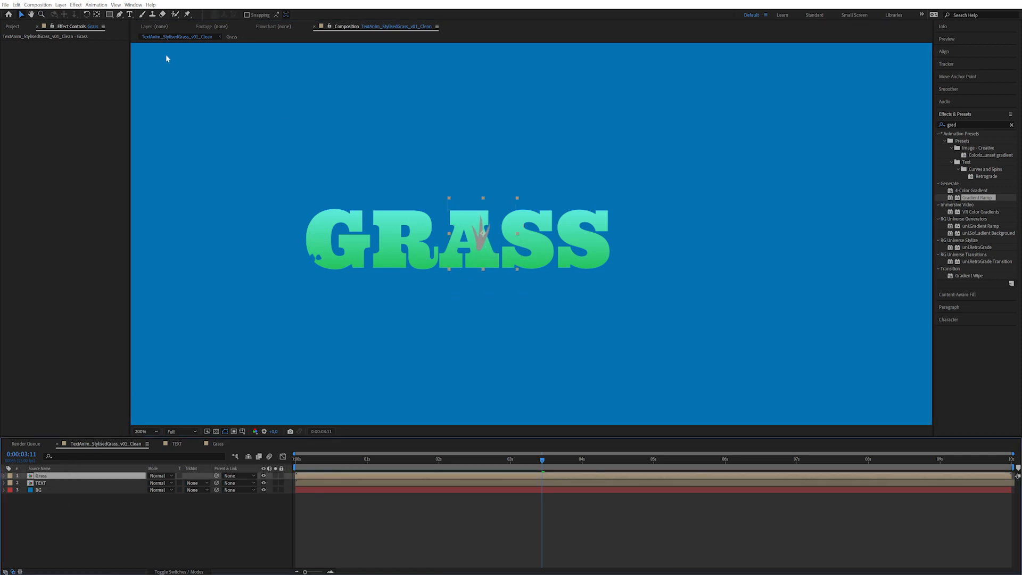
pyautogui.click(97, 14)
pyautogui.moveTo(482, 234); pyautogui.dragTo(479, 253)
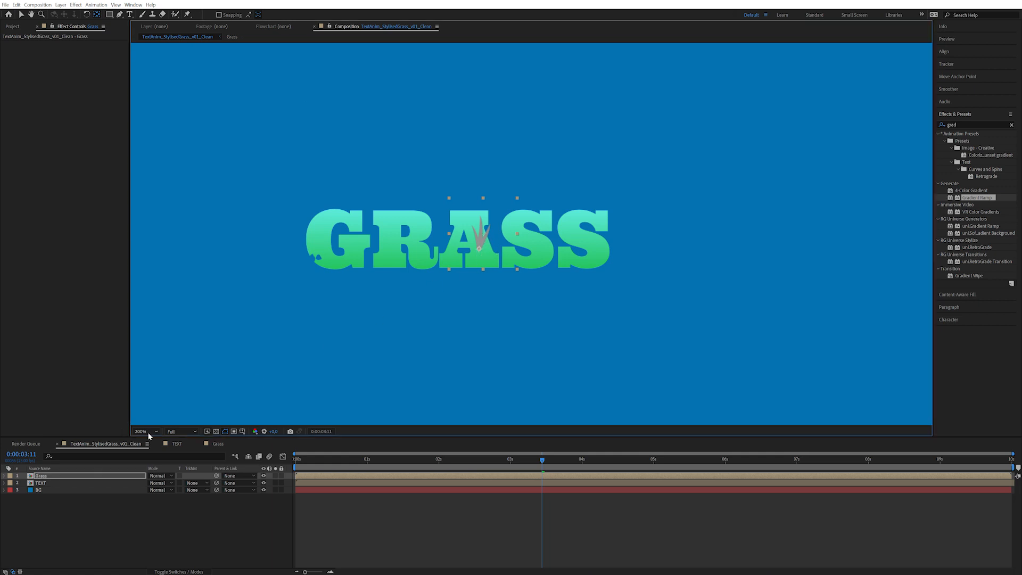
pyautogui.click(60, 504)
pyautogui.click(60, 477)
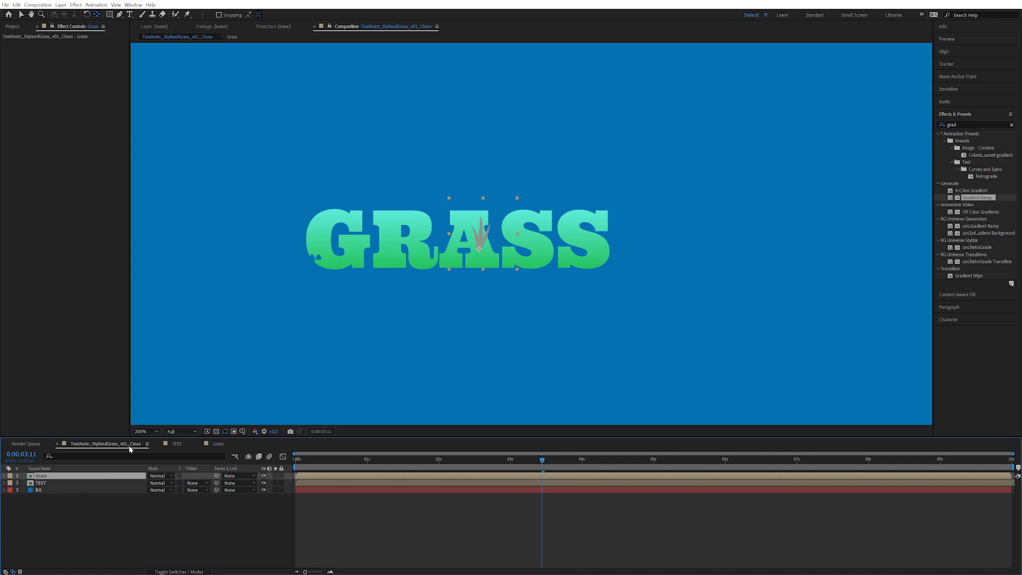
# - Apply a Gradient Ramp to the Grass layer, with Start of Ramp at 64,33 and End of Ramp at 64,98
pyautogui.moveTo(982, 202); pyautogui.dragTo(452, 265)
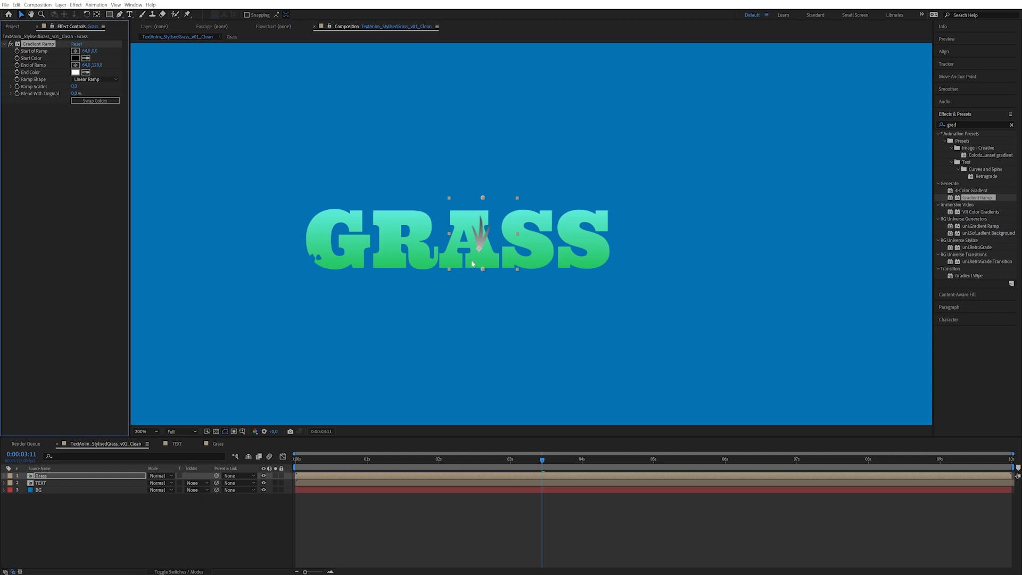
pyautogui.moveTo(94, 51)
pyautogui.mouseDown()
pyautogui.moveTo(106, 52)
pyautogui.moveTo(85, 69)
pyautogui.mouseUp()
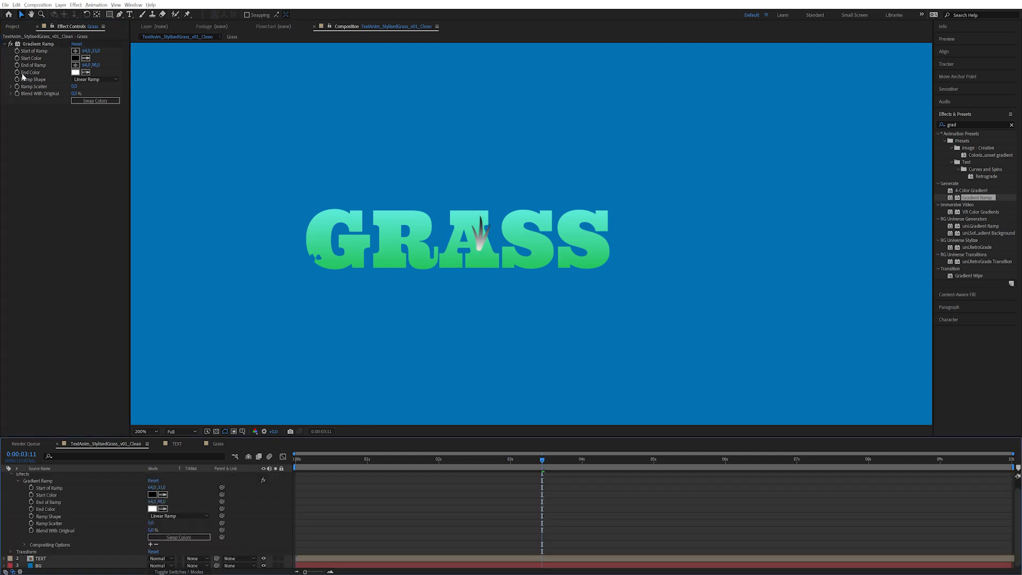
# - Add an expression to the ramp's End Color with the first line layer = thisComp.layer("TEXT");
pyautogui.keyDown('alt'); pyautogui.click(17, 72); pyautogui.keyUp('alt')
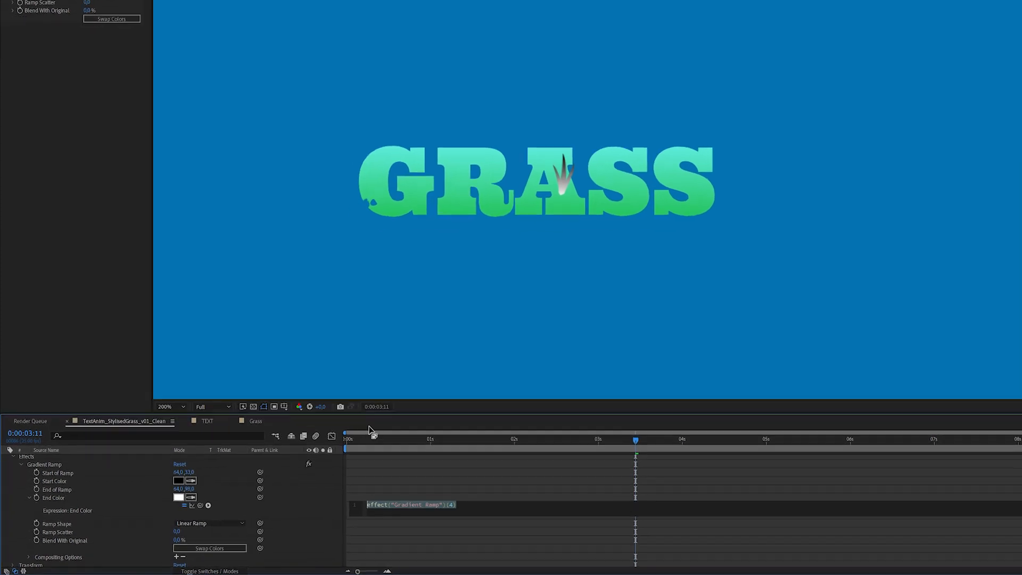
pyautogui.press('BackSpace')
pyautogui.write('layer = ;')
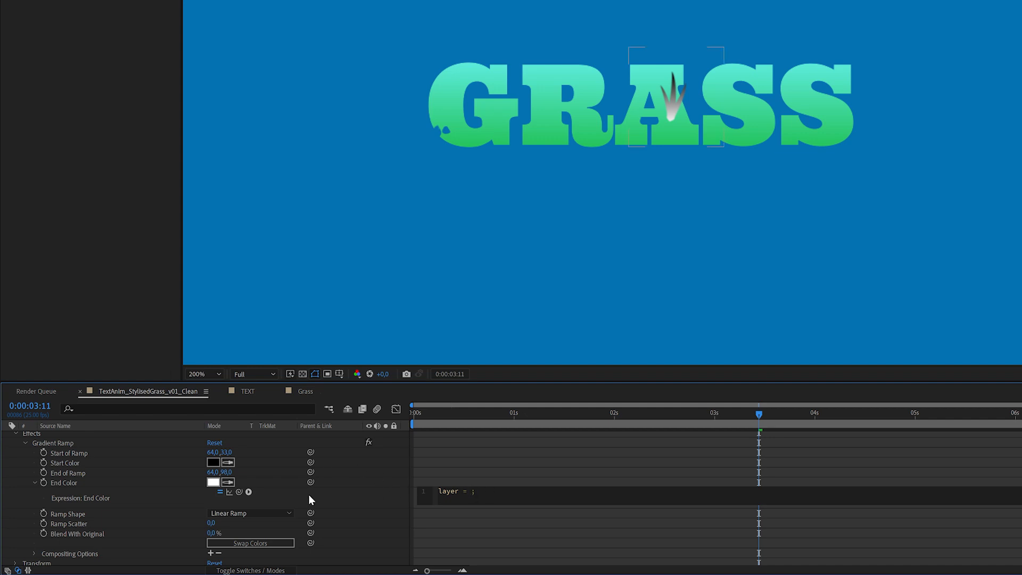
pyautogui.moveTo(238, 491); pyautogui.dragTo(159, 550)
pyautogui.press('Right')
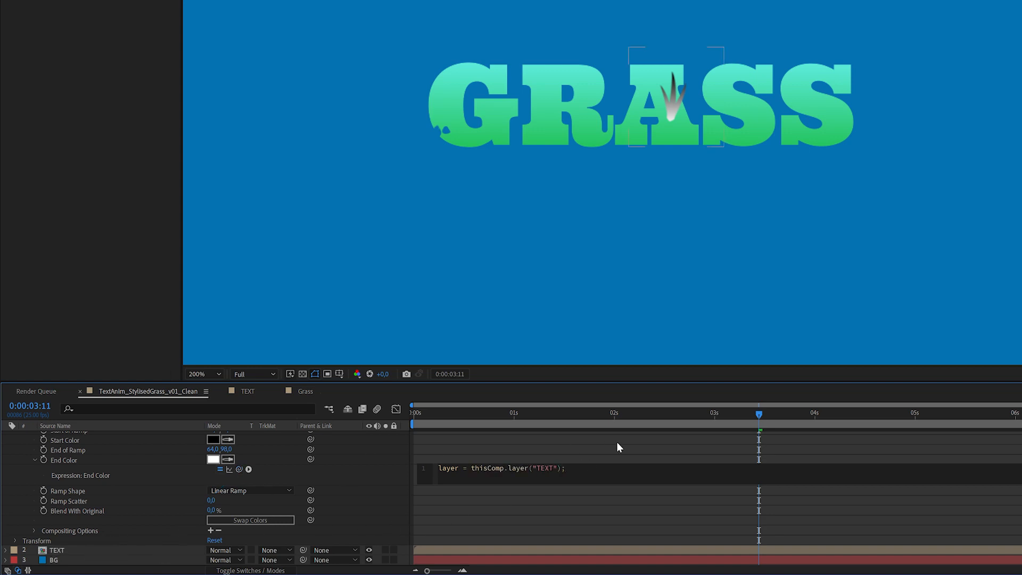
# - Begin a second line in the End Color expression reading sample = ; without a value
pyautogui.press('Return')
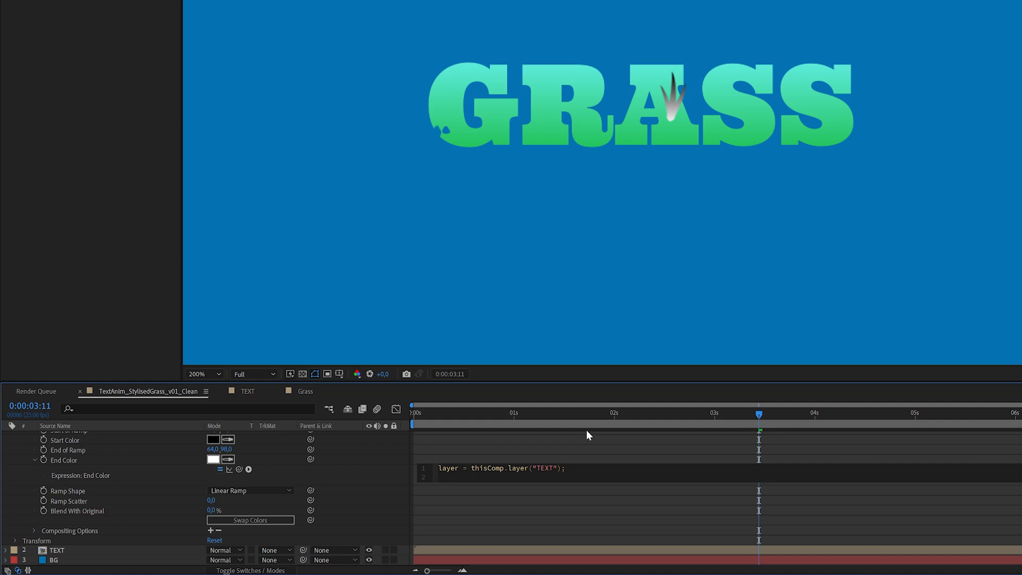
pyautogui.write('sam')
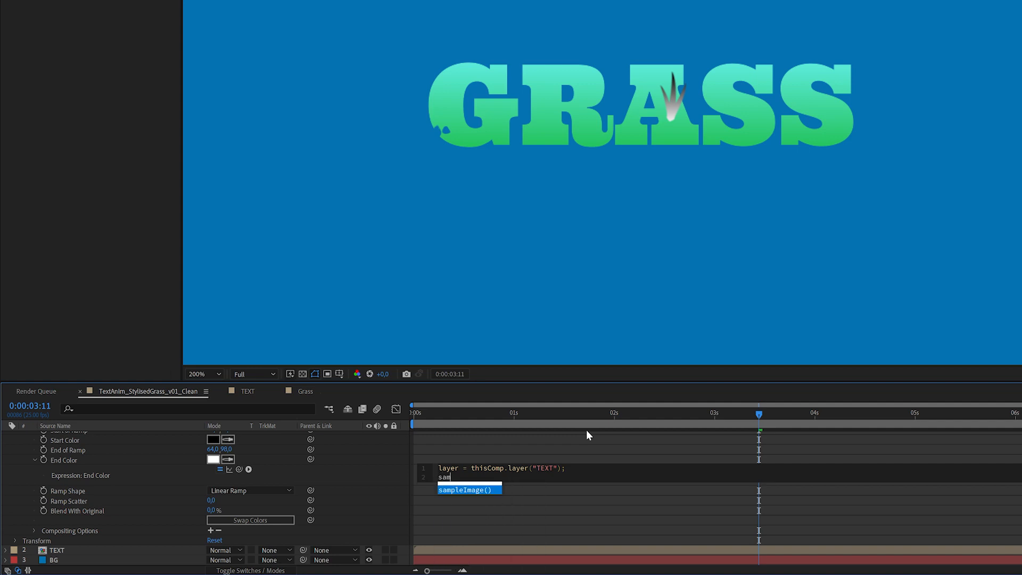
pyautogui.write('ple =')
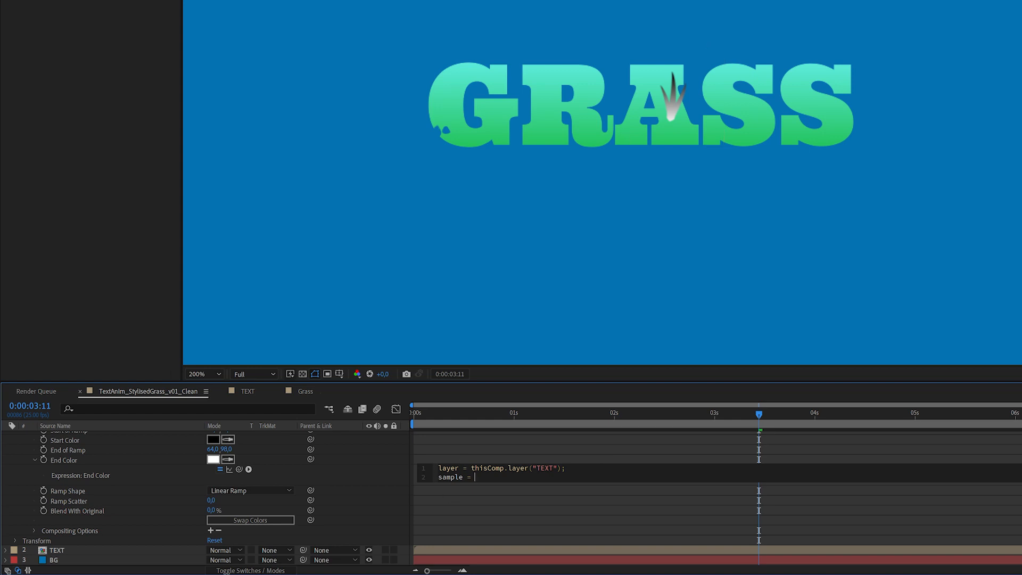
pyautogui.moveTo(458, 469)
pyautogui.mouseDown()
pyautogui.moveTo(438, 468)
pyautogui.moveTo(462, 476)
pyautogui.mouseUp()
pyautogui.moveTo(455, 469); pyautogui.dragTo(432, 480)
pyautogui.click(475, 477)
pyautogui.click(493, 454)
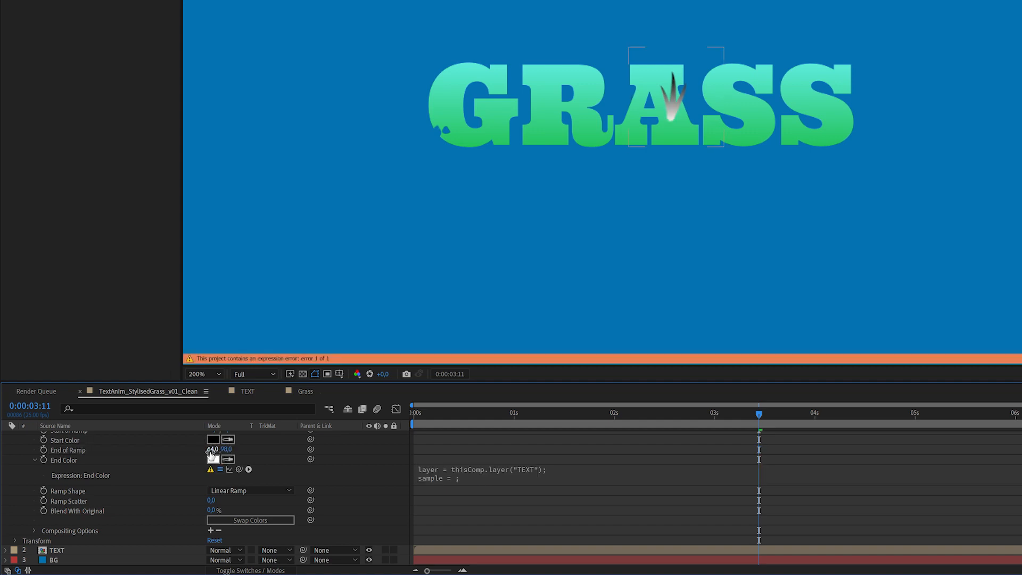
pyautogui.click(195, 449)
pyautogui.moveTo(196, 449); pyautogui.dragTo(235, 450)
pyautogui.hotkey('ctrl', 'z')
pyautogui.click(83, 442)
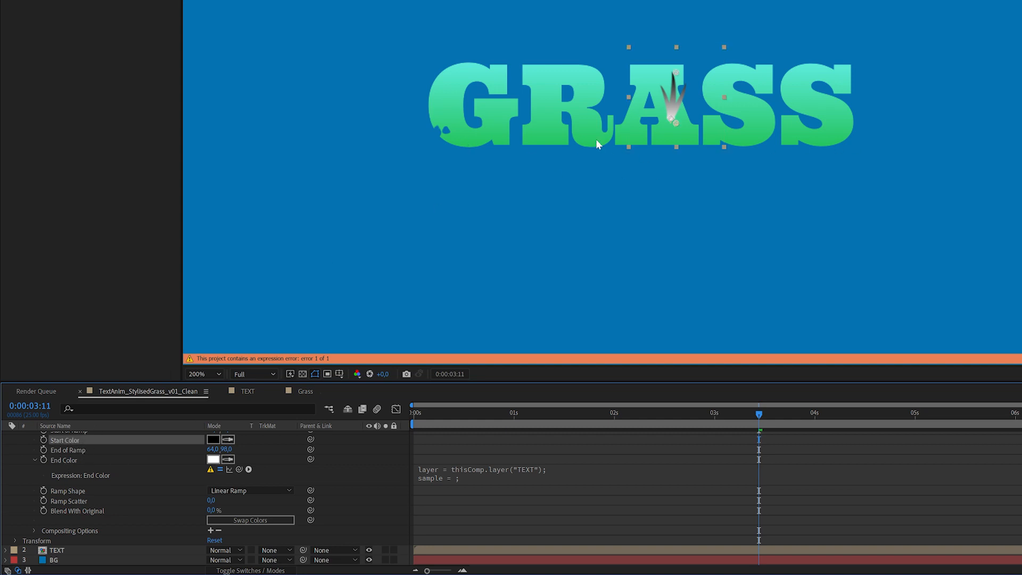
# - Give the sample variable in the End Color expression the value [5,5]
pyautogui.click(488, 475)
pyautogui.click(488, 475)
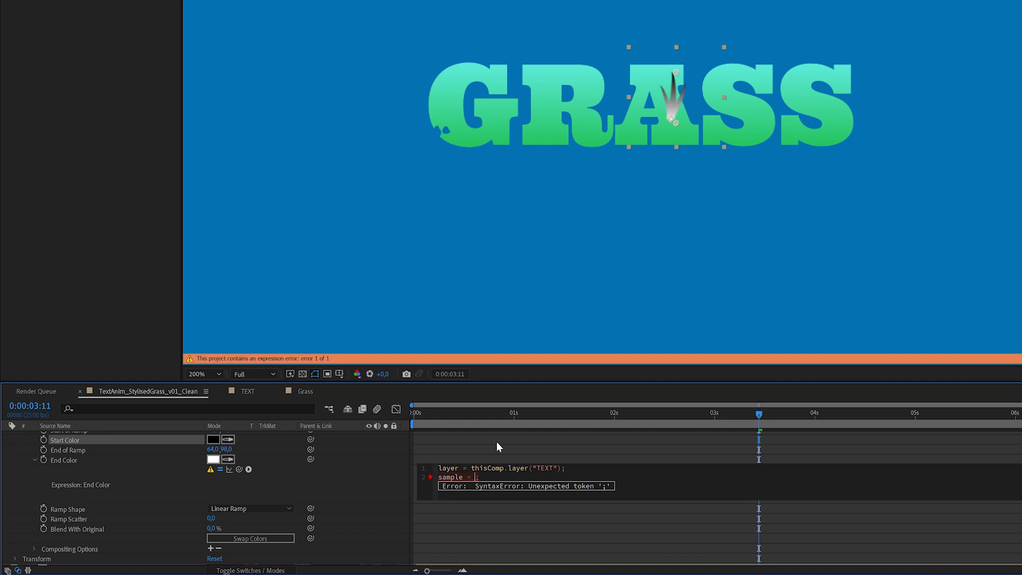
pyautogui.write('[')
pyautogui.write('5,5')
pyautogui.doubleClick(481, 477)
pyautogui.doubleClick(488, 477)
pyautogui.click(482, 477)
# - Add a third line to the End Color expression: mover = transform.position;
pyautogui.press('Return')
pyautogui.press('Return')
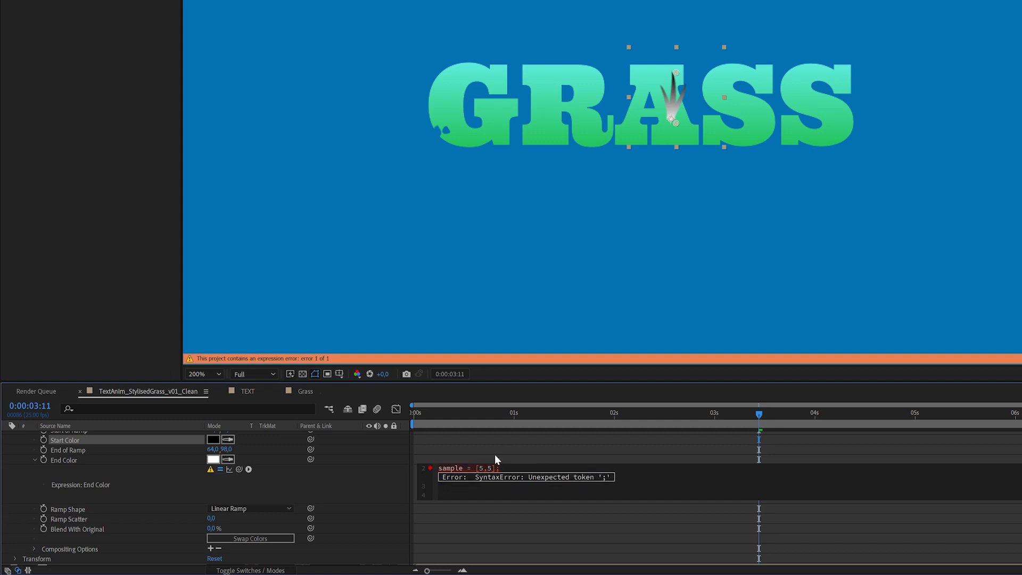
pyautogui.write('mover')
pyautogui.write('= transfor')
pyautogui.write('m')
pyautogui.write('.posit;')
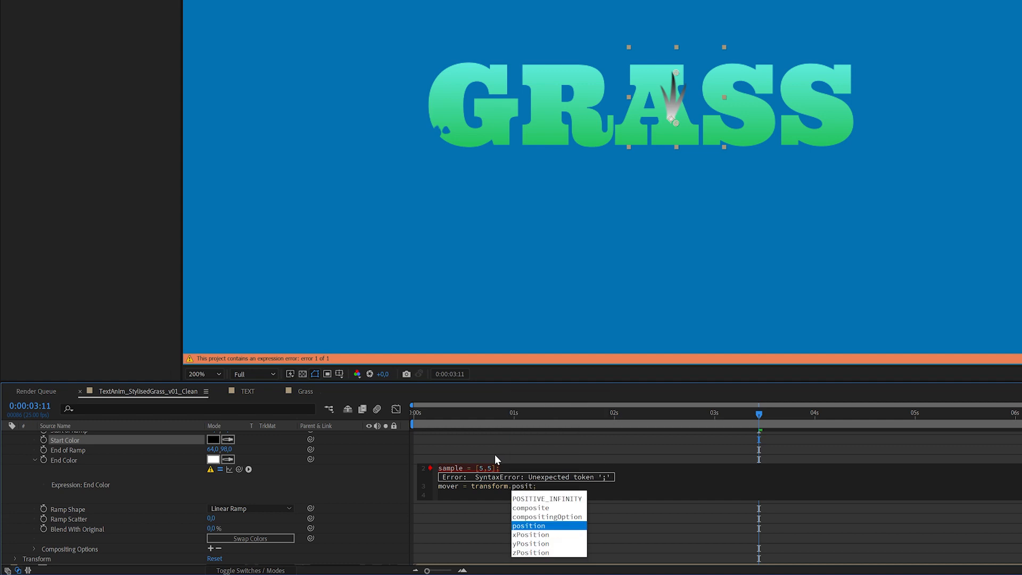
pyautogui.press('Return')
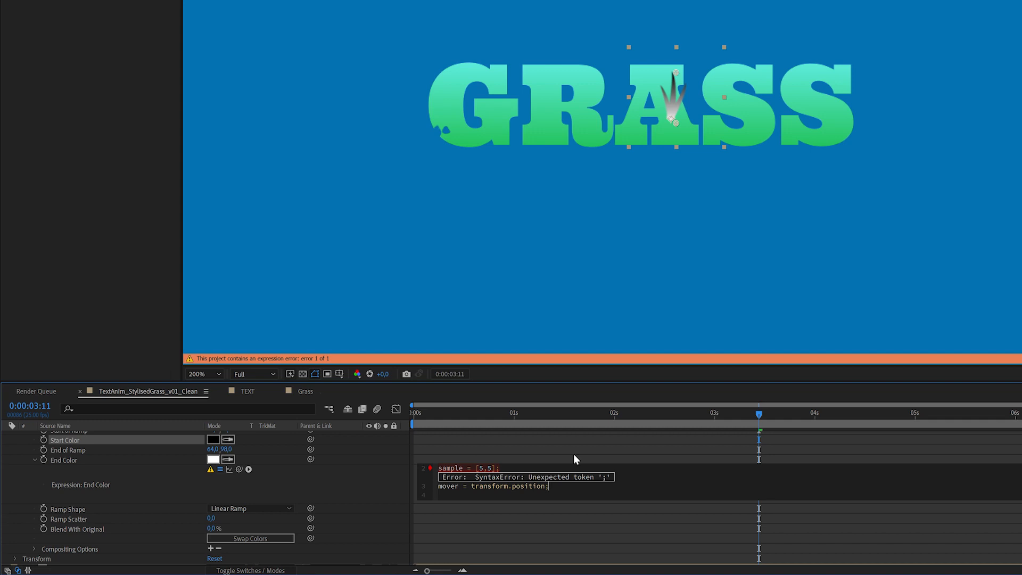
# - Add a fourth expression line: coord = thisLayer.transform.position + mover;
pyautogui.press('Return')
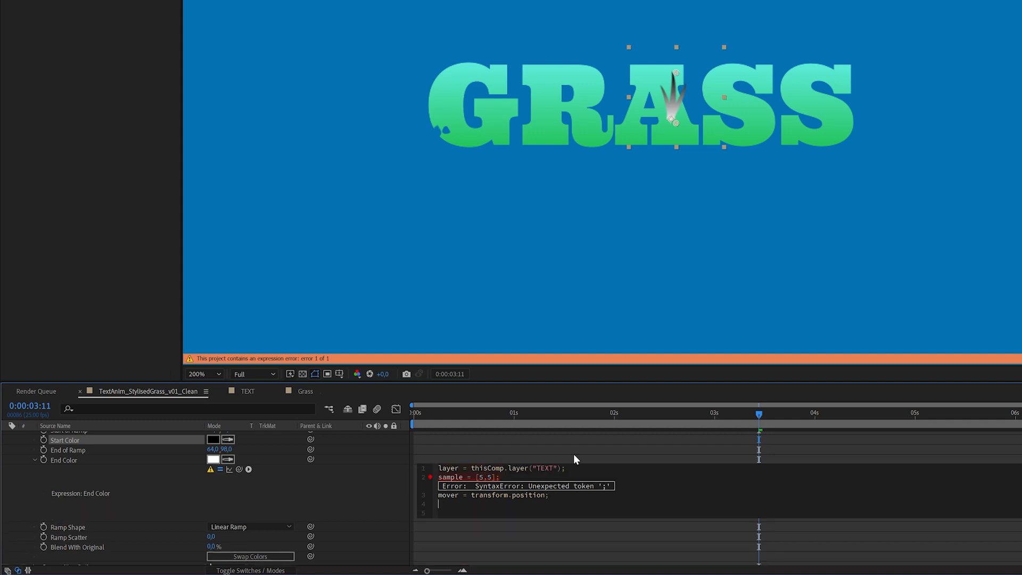
pyautogui.write('coord')
pyautogui.write('= this;')
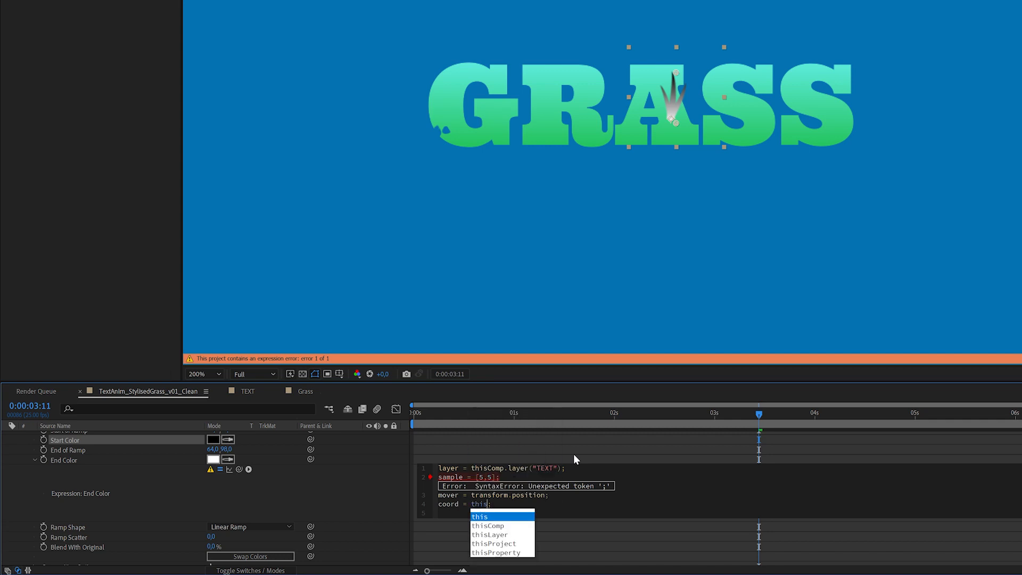
pyautogui.press('Down')
pyautogui.press('Down')
pyautogui.press('Return')
pyautogui.write('.trans')
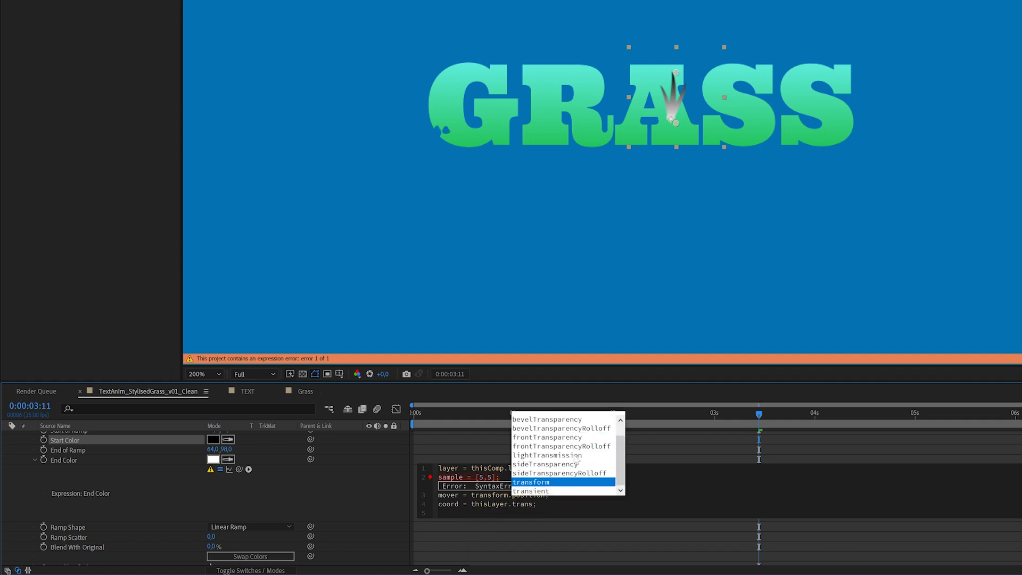
pyautogui.write('form.position')
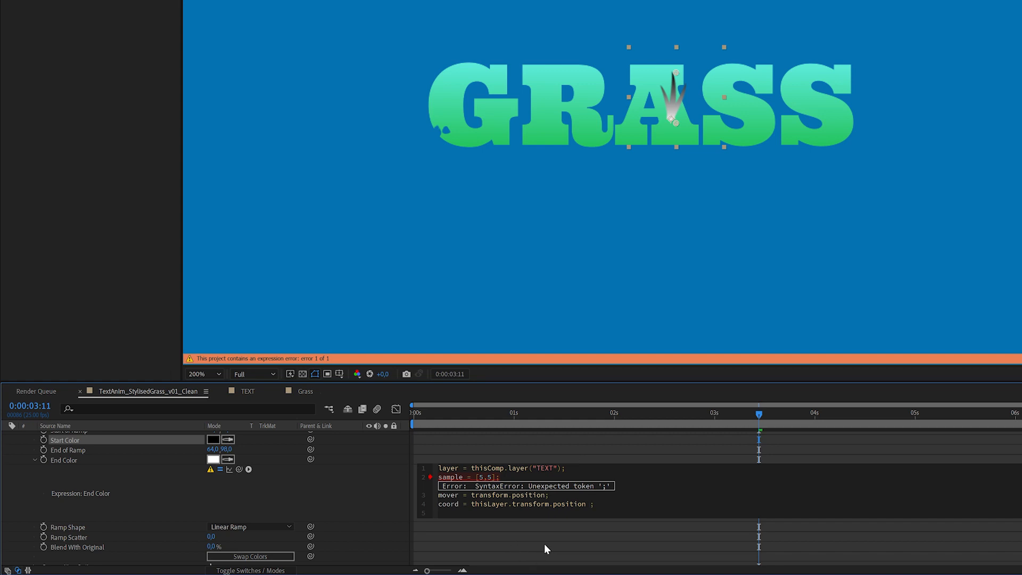
pyautogui.write(' + mover')
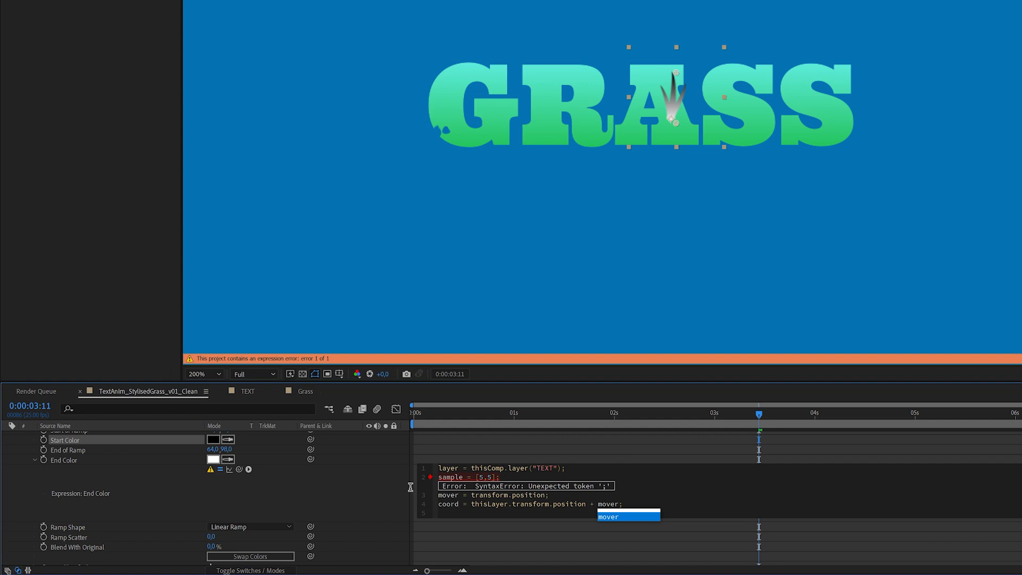
pyautogui.press('End')
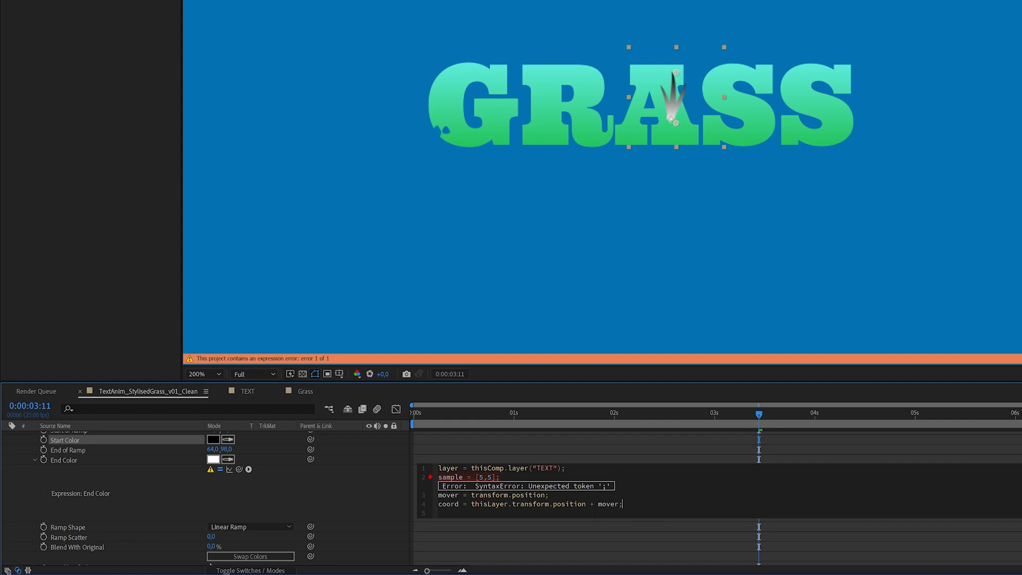
# - Below a blank line in the End Color expression, add a call to layer.sampleImage()
pyautogui.press('Return')
pyautogui.press('Return')
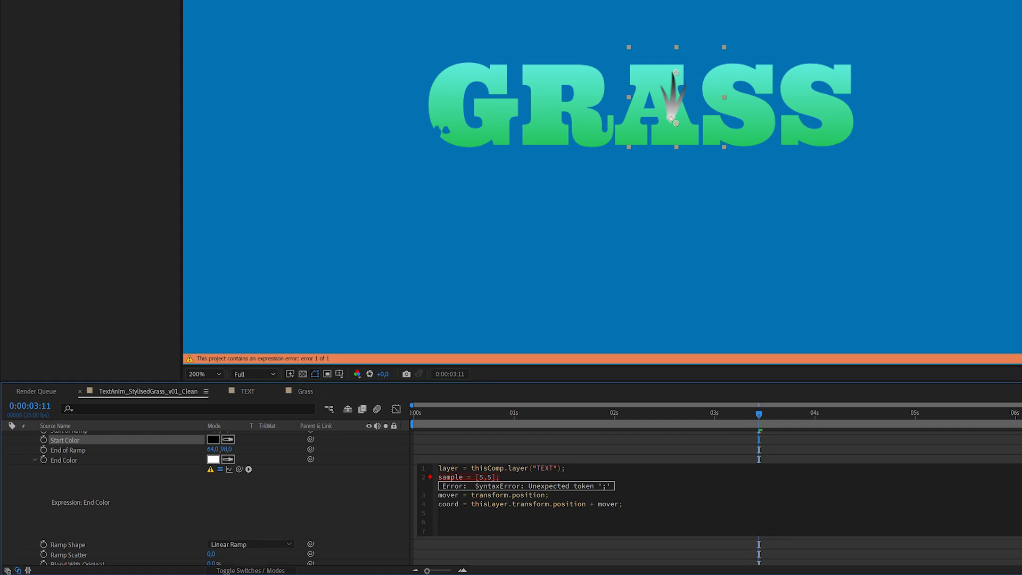
pyautogui.write('layer.')
pyautogui.write('sampl')
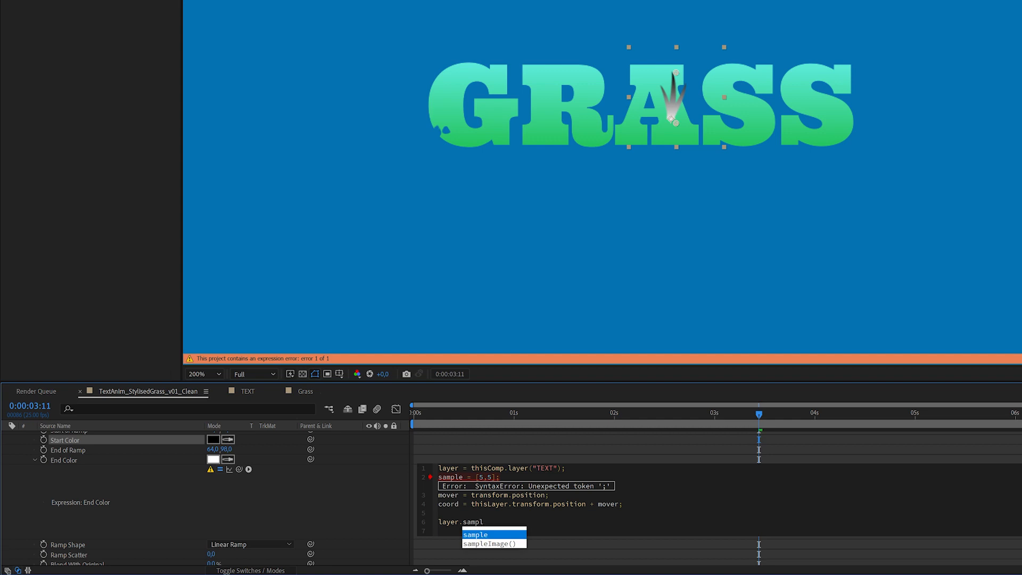
pyautogui.press('Down')
pyautogui.press('Return')
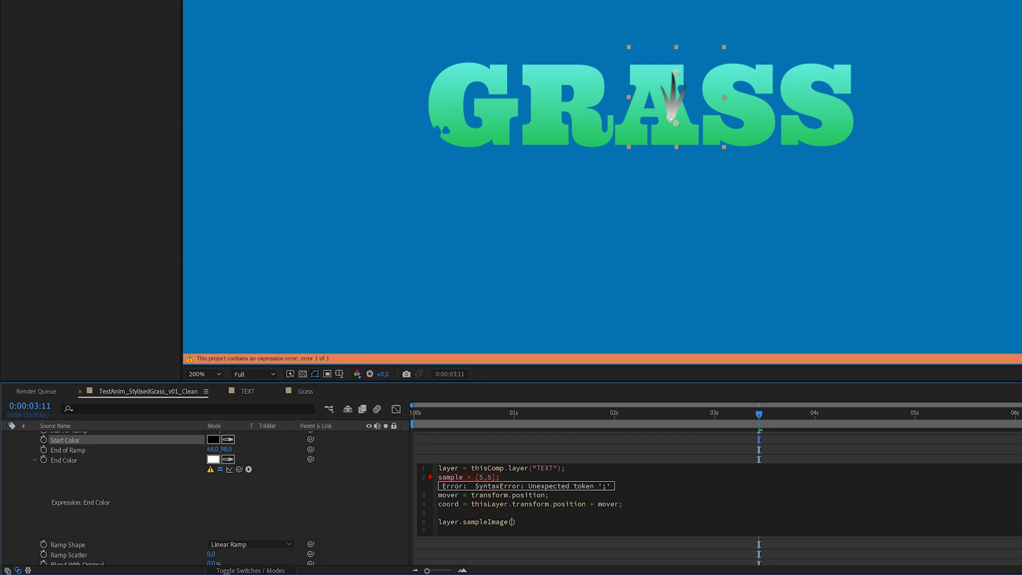
# - Fill in the sampleImage arguments as coord, sample, true, time and apply the End Color expression
pyautogui.write('thi')
pyautogui.press('BackSpace')
pyautogui.press('BackSpace')
pyautogui.press('BackSpace')
pyautogui.write('coord,')
pyautogui.write('sample, tr')
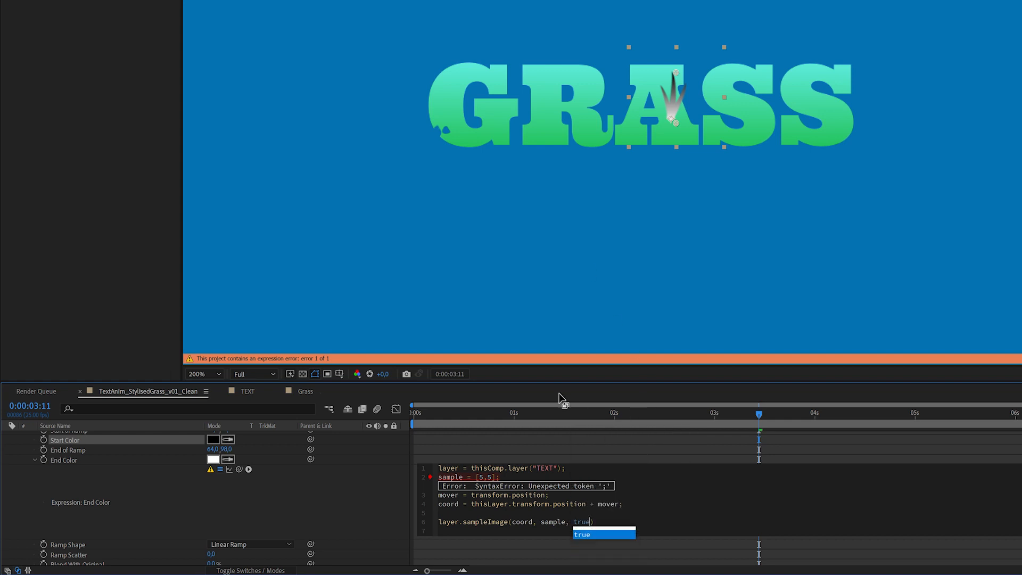
pyautogui.write('ue,')
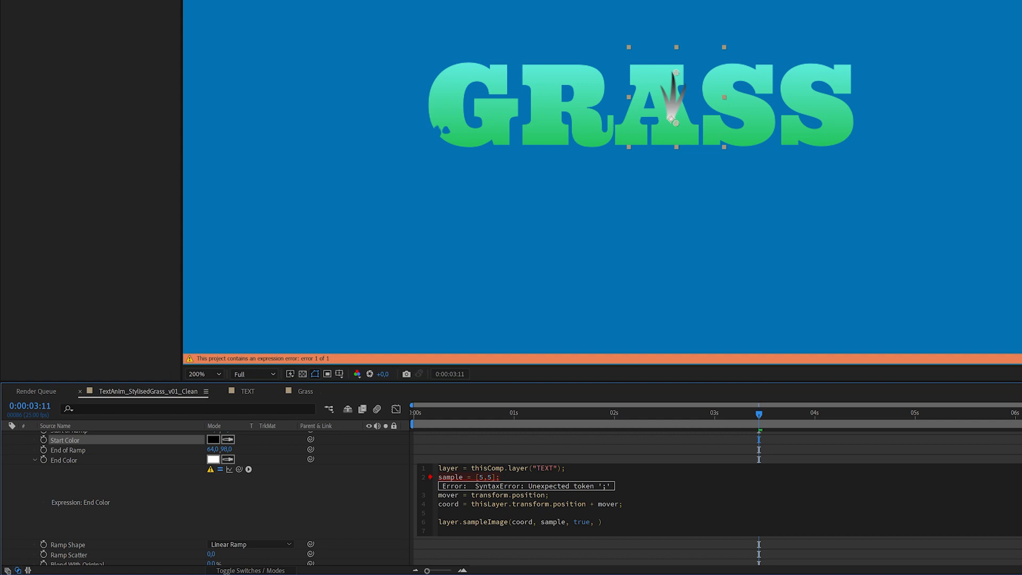
pyautogui.write('time')
pyautogui.click(597, 522)
pyautogui.click(332, 487)
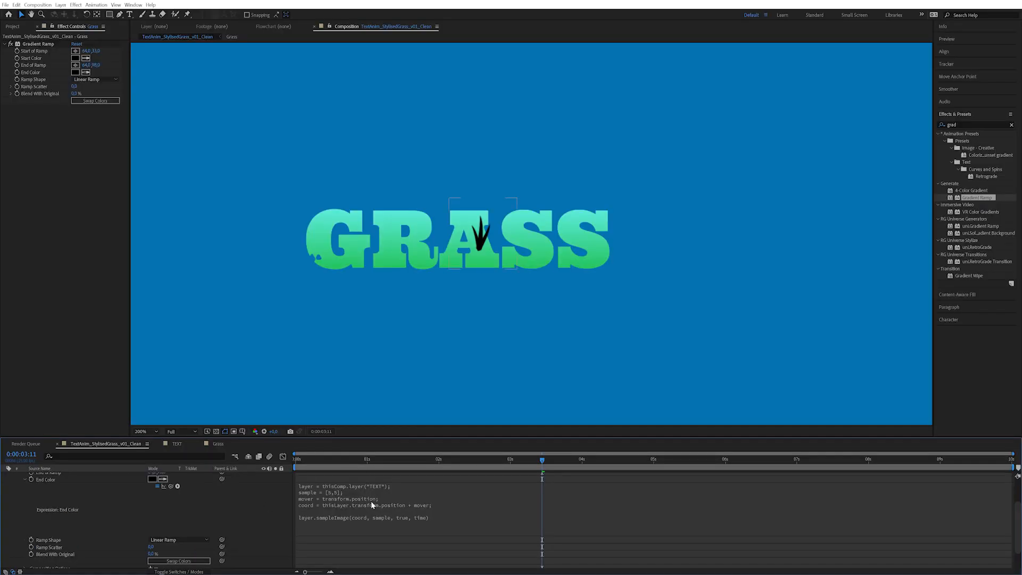
# - Create a new null object in the main composition
pyautogui.scroll(2, 272, 533)
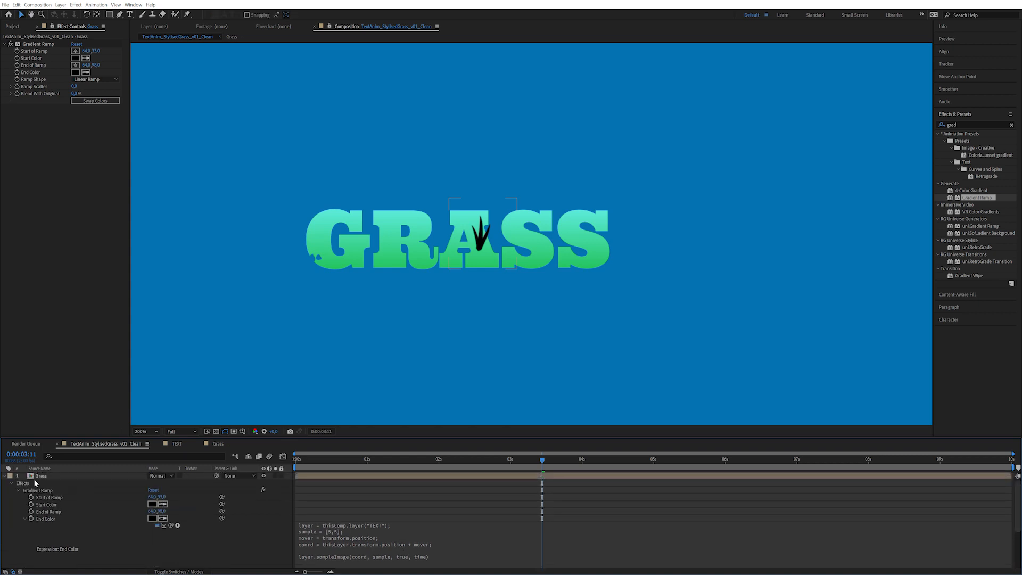
pyautogui.click(58, 6)
pyautogui.moveTo(80, 14)
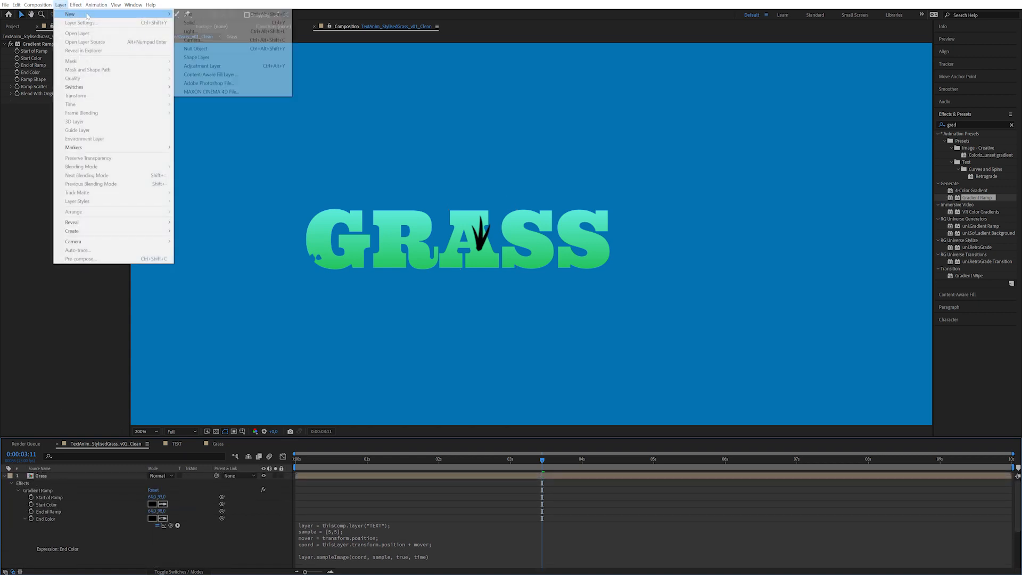
pyautogui.click(215, 49)
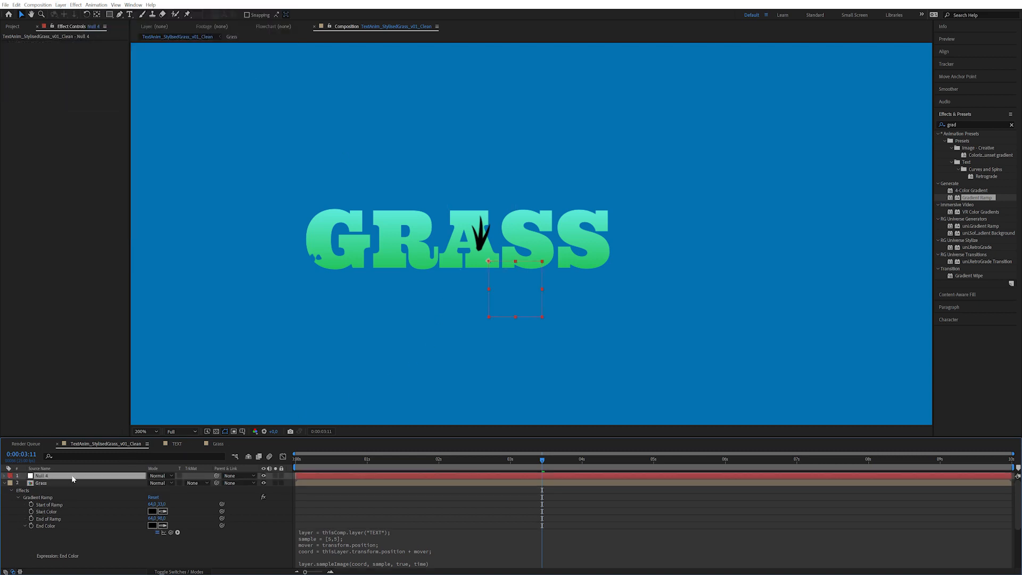
# - Rename the new null layer to MOVER
pyautogui.press('Return')
pyautogui.write('MOVER')
pyautogui.press('Return')
pyautogui.click(475, 280)
# - In the End Color expression, link the mover variable to the null: mover = thisComp.layer("MOVER").transform.position;
pyautogui.scroll(-1, 86, 513)
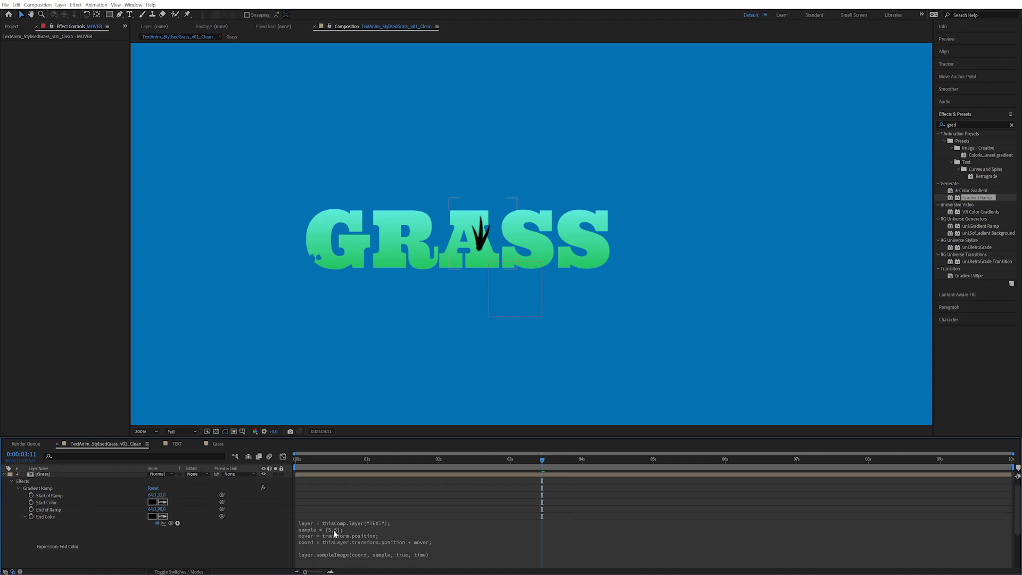
pyautogui.click(352, 540)
pyautogui.click(354, 535)
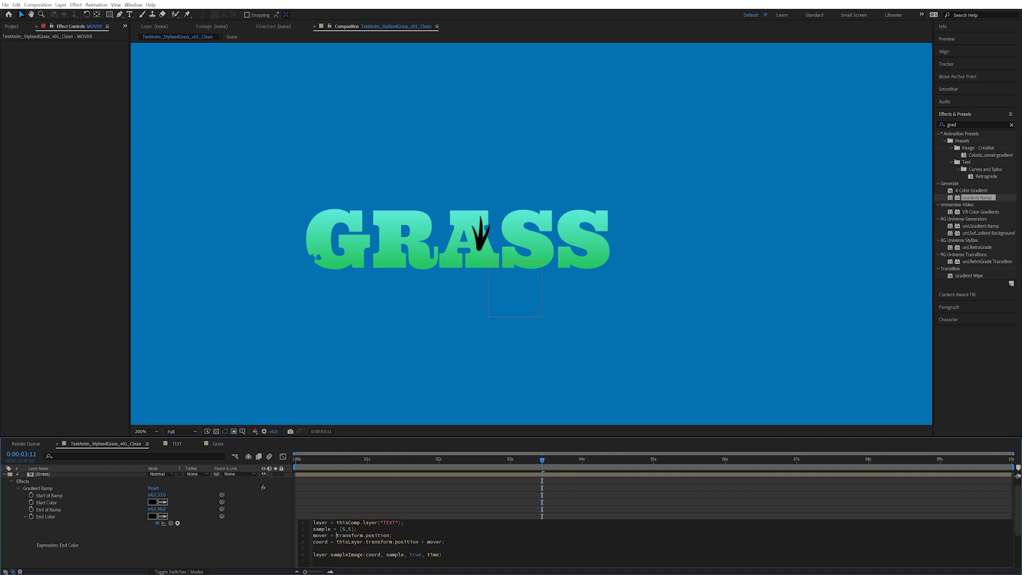
pyautogui.moveTo(170, 523); pyautogui.dragTo(91, 473)
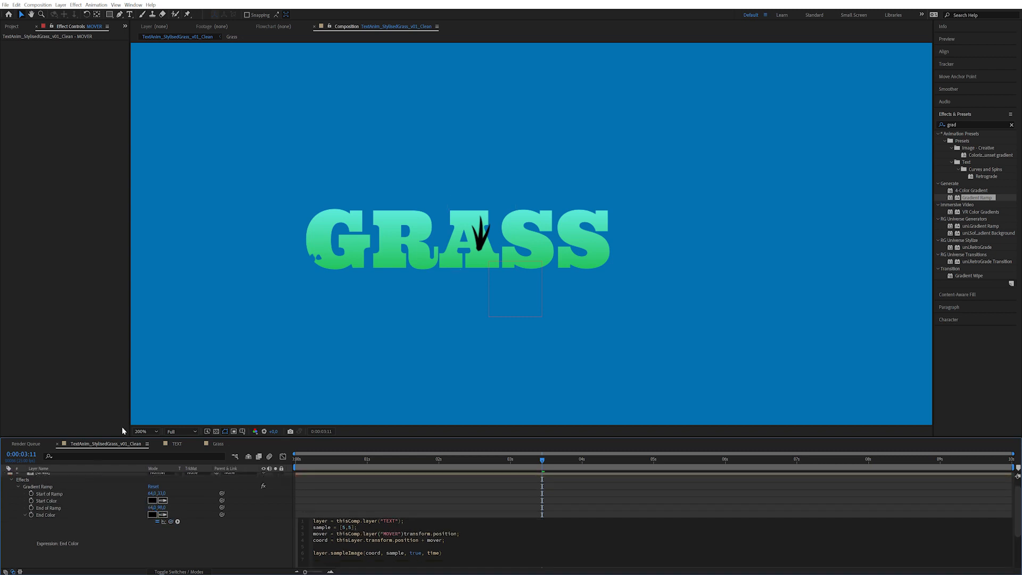
pyautogui.write('.')
pyautogui.click(307, 361)
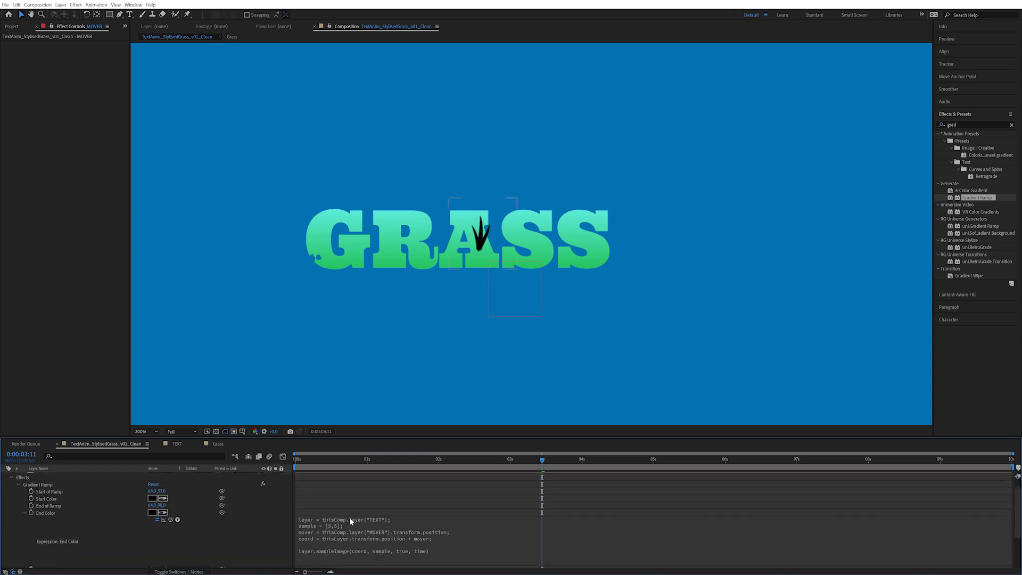
# - Parent the Grass layer to MOVER and move the tuft up to the top edge of the letter A
pyautogui.scroll(1, 235, 527)
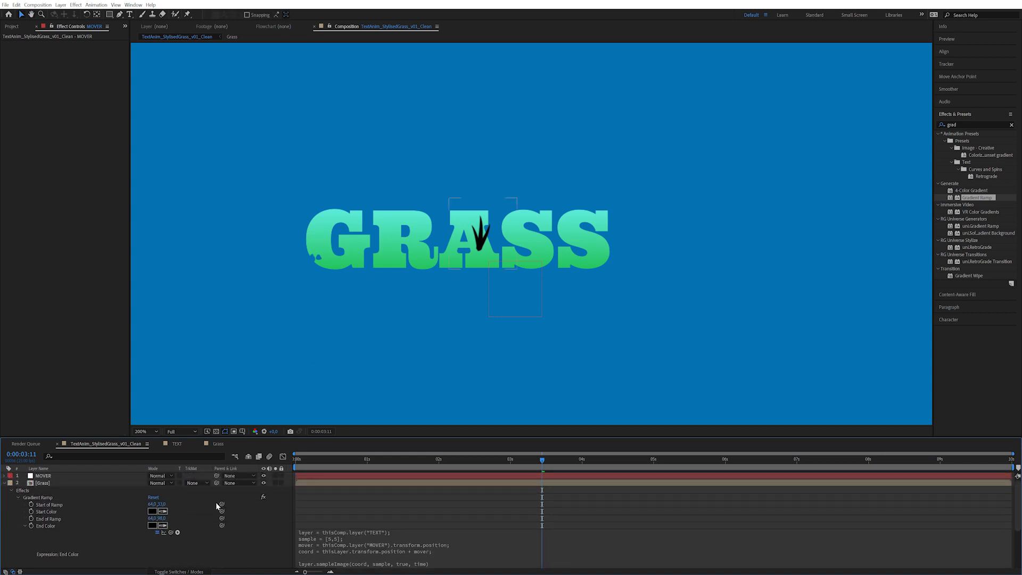
pyautogui.moveTo(212, 503); pyautogui.dragTo(74, 476)
pyautogui.click(75, 482)
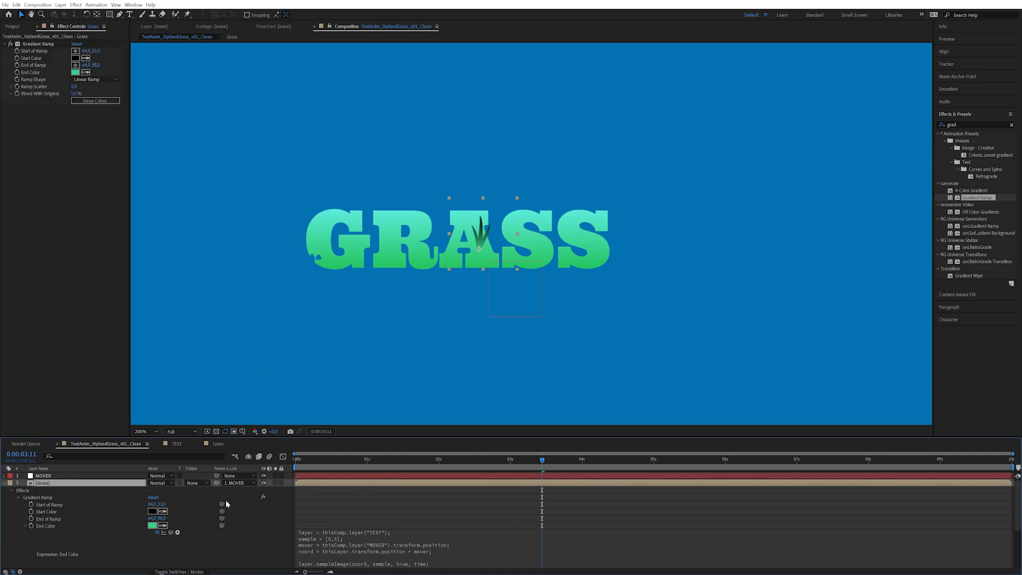
pyautogui.press('p')
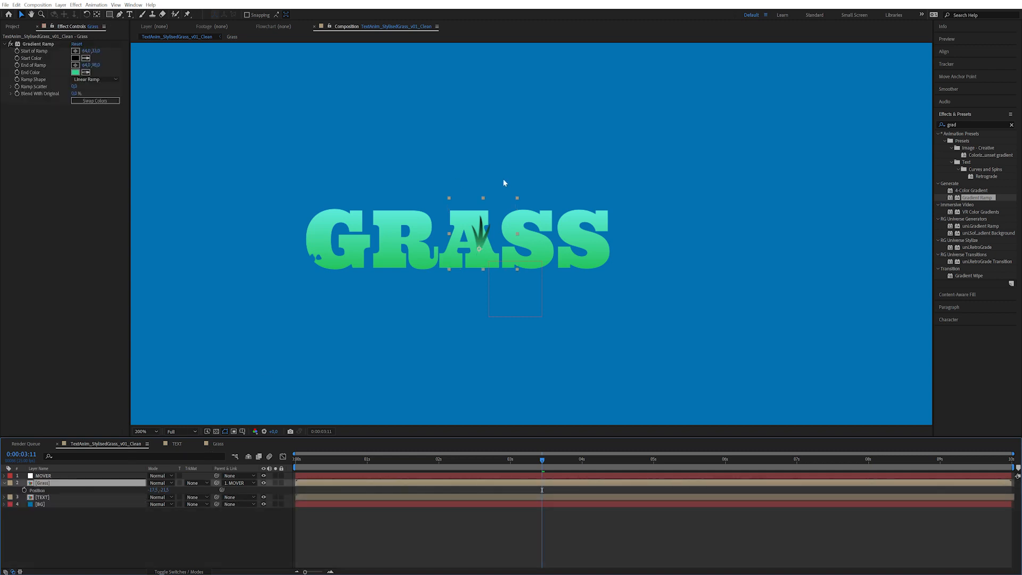
pyautogui.moveTo(484, 239); pyautogui.dragTo(478, 192)
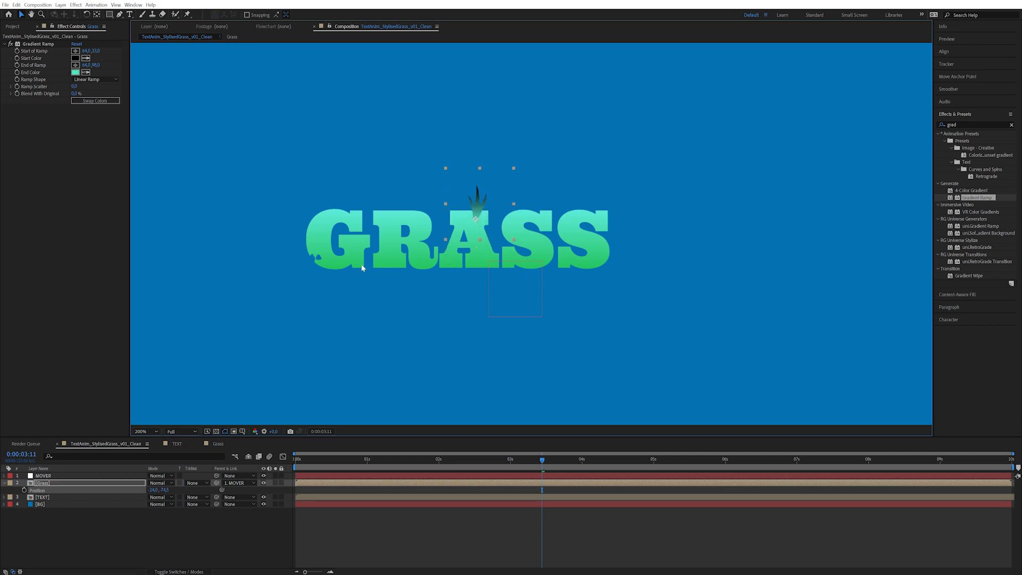
# - Try red and yellow-green start colours in the TEXT layer's Gradient Ramp, cancelling the colour change
pyautogui.click(47, 499)
pyautogui.click(76, 181)
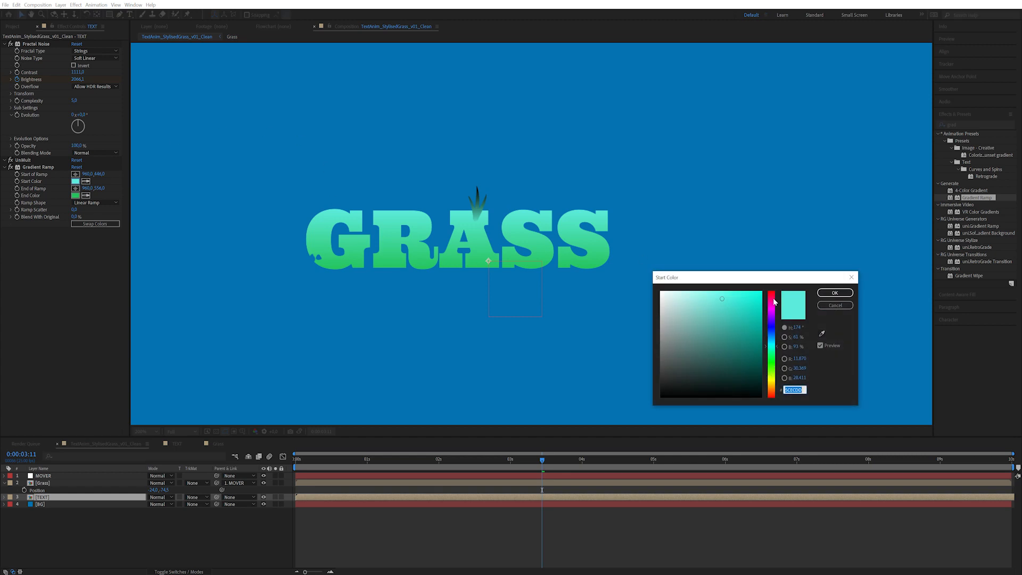
pyautogui.moveTo(774, 302); pyautogui.dragTo(773, 285)
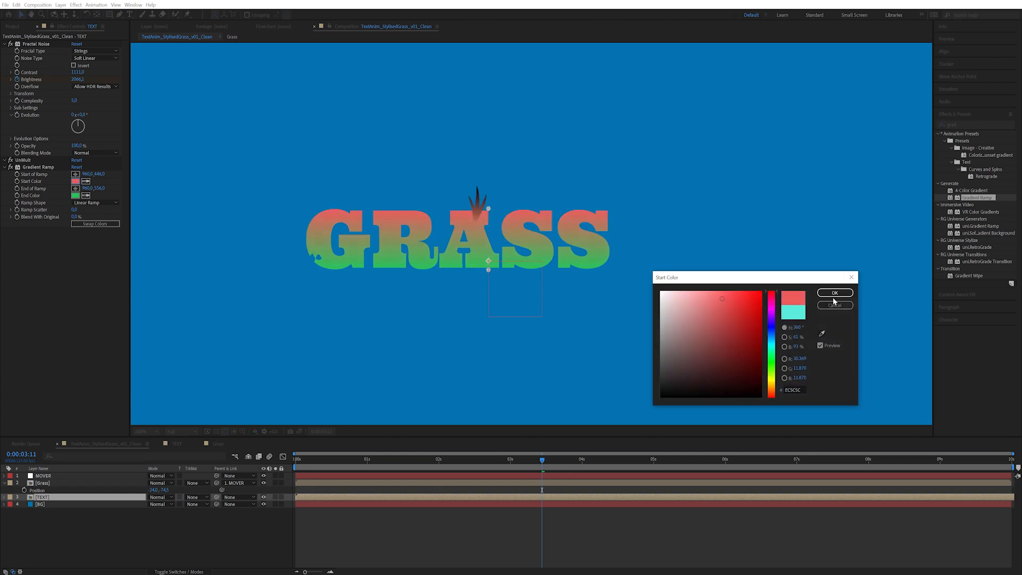
pyautogui.moveTo(772, 325); pyautogui.dragTo(775, 370)
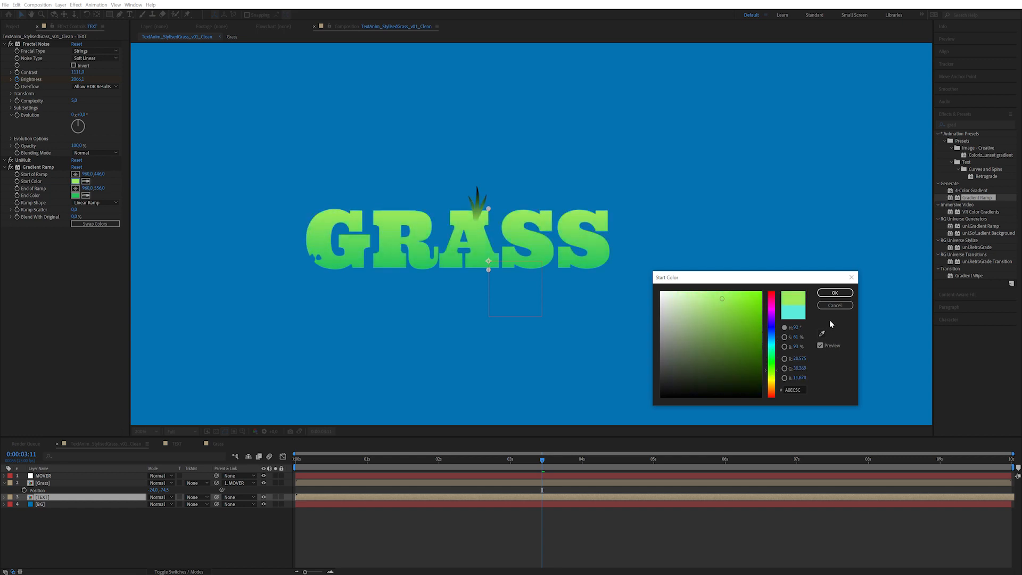
pyautogui.click(834, 306)
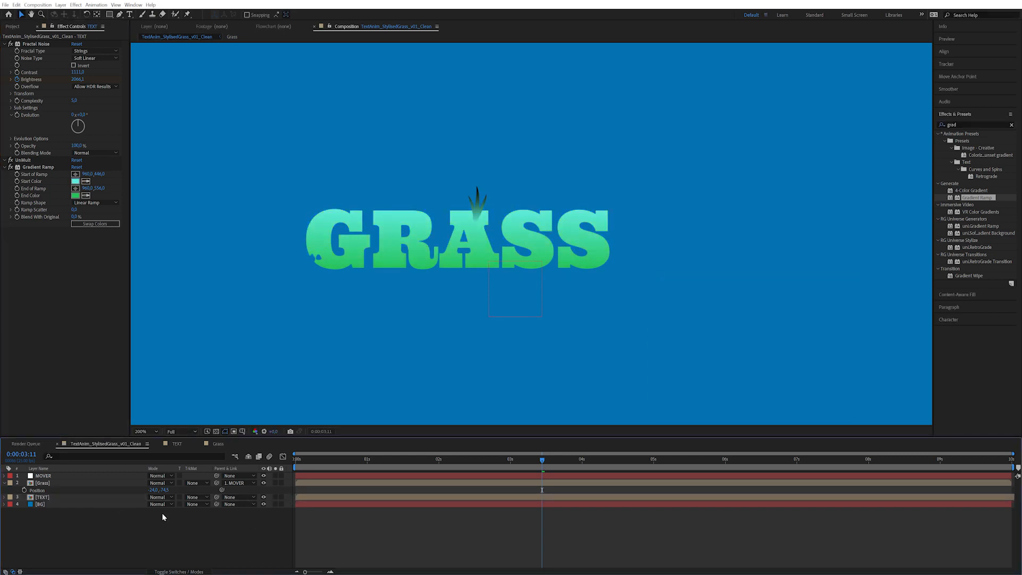
# - Scrub the timeline back to 0:00:02:01 and show the Grass layer's Scale property
pyautogui.click(58, 484)
pyautogui.moveTo(529, 459); pyautogui.dragTo(497, 459)
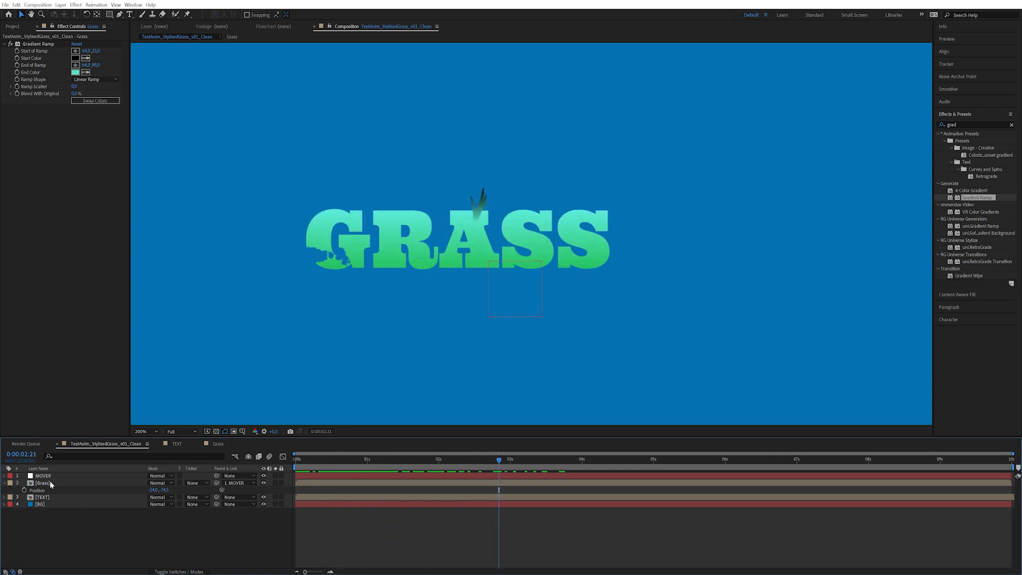
pyautogui.press('s')
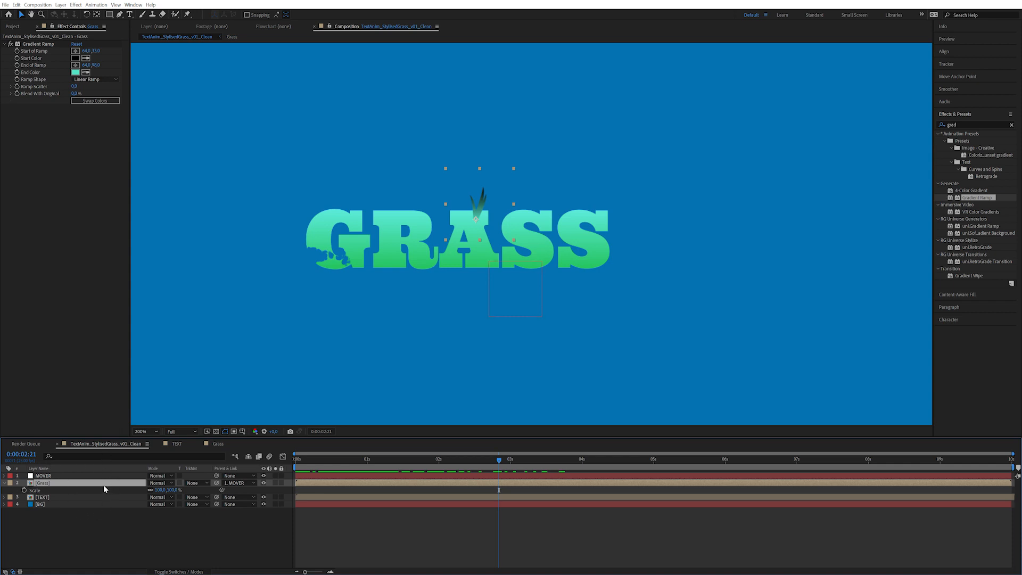
pyautogui.moveTo(474, 461); pyautogui.dragTo(442, 479)
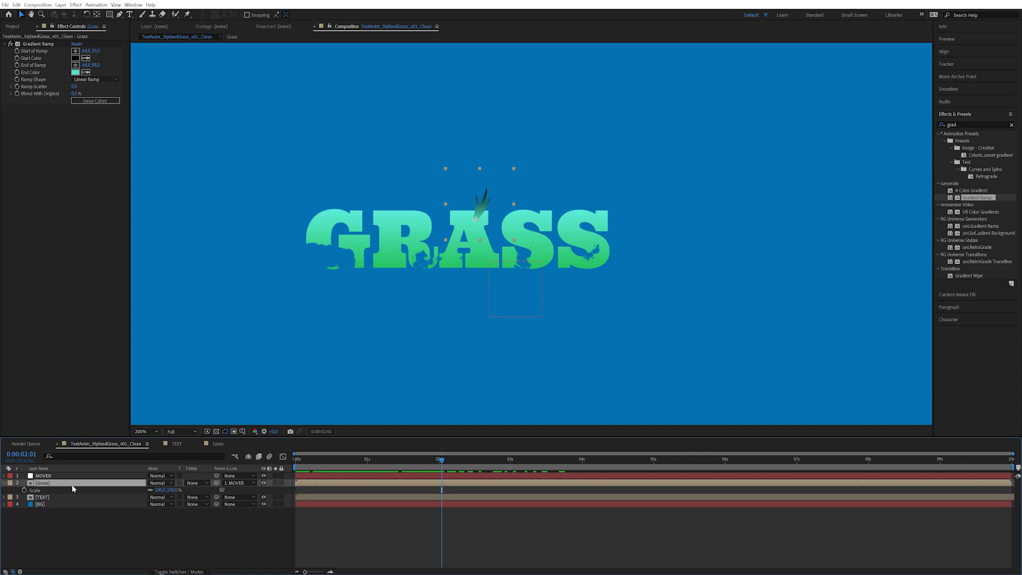
# - Reveal the Grass layer's End Color expression and copy its entire text
pyautogui.press('e')
pyautogui.press('e')
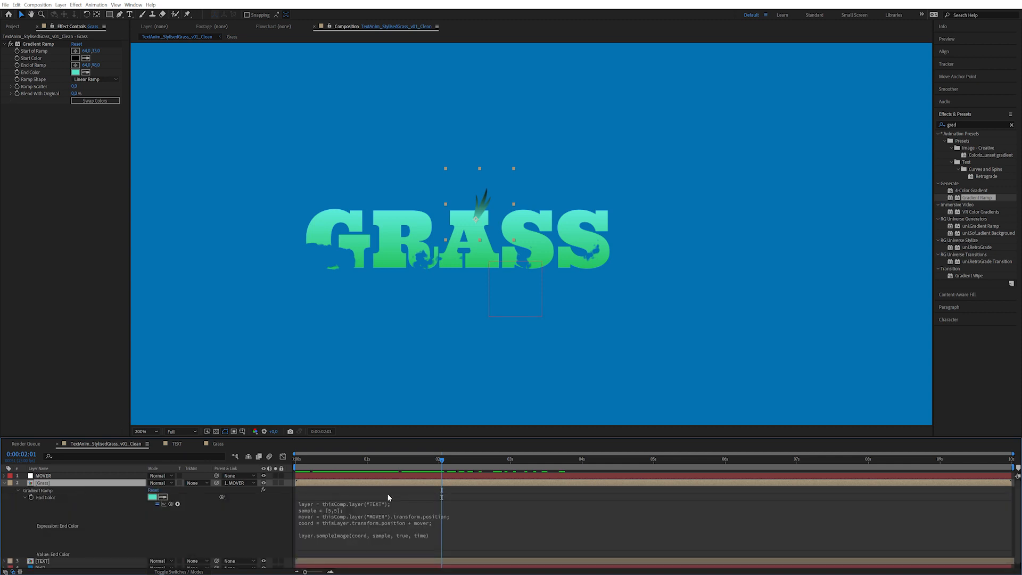
pyautogui.click(352, 525)
pyautogui.hotkey('ctrl', 'c')
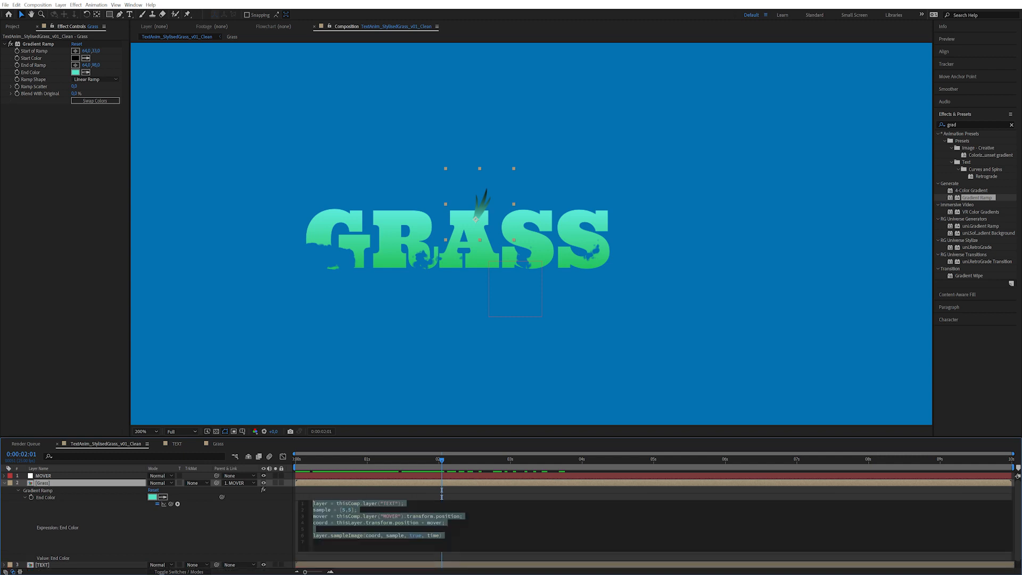
pyautogui.click(267, 524)
# - Show Scale alongside End Color on the Grass layer, add an expression to Scale and paste the copied code
pyautogui.scroll(-1, 224, 513)
pyautogui.click(57, 478)
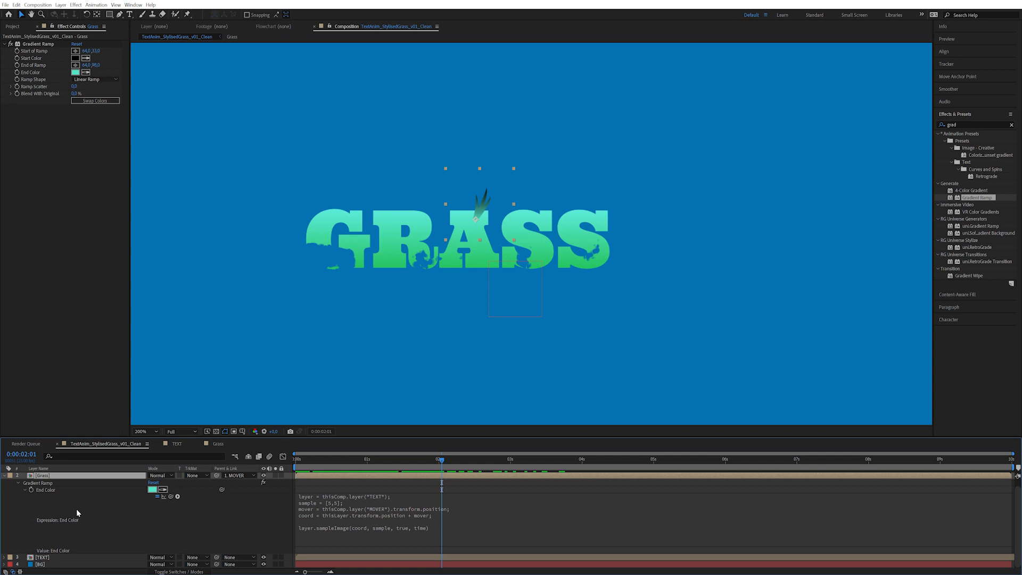
pyautogui.hotkey('shift', 's')
pyautogui.scroll(-1, 78, 501)
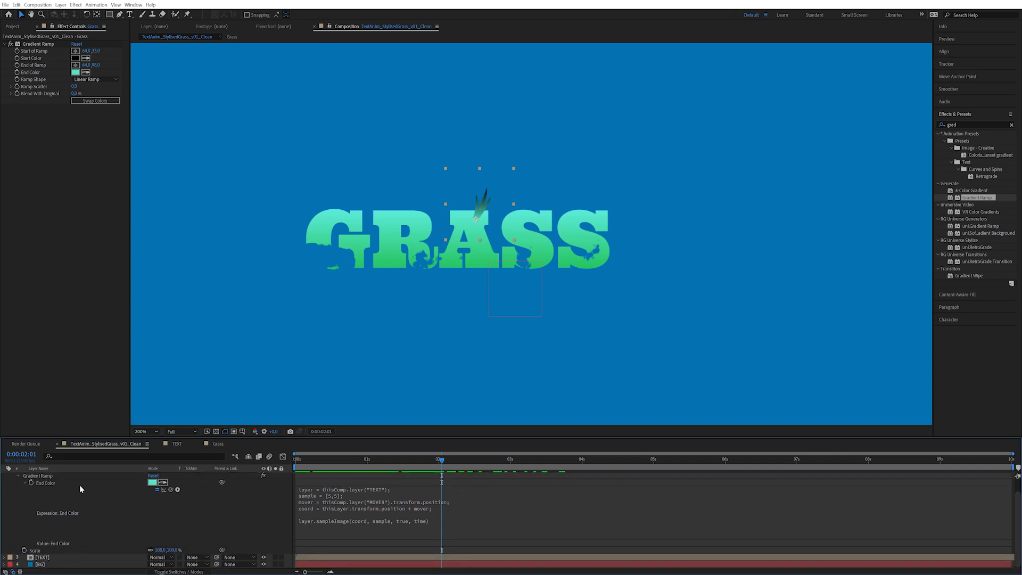
pyautogui.keyDown('alt'); pyautogui.click(24, 550); pyautogui.keyUp('alt')
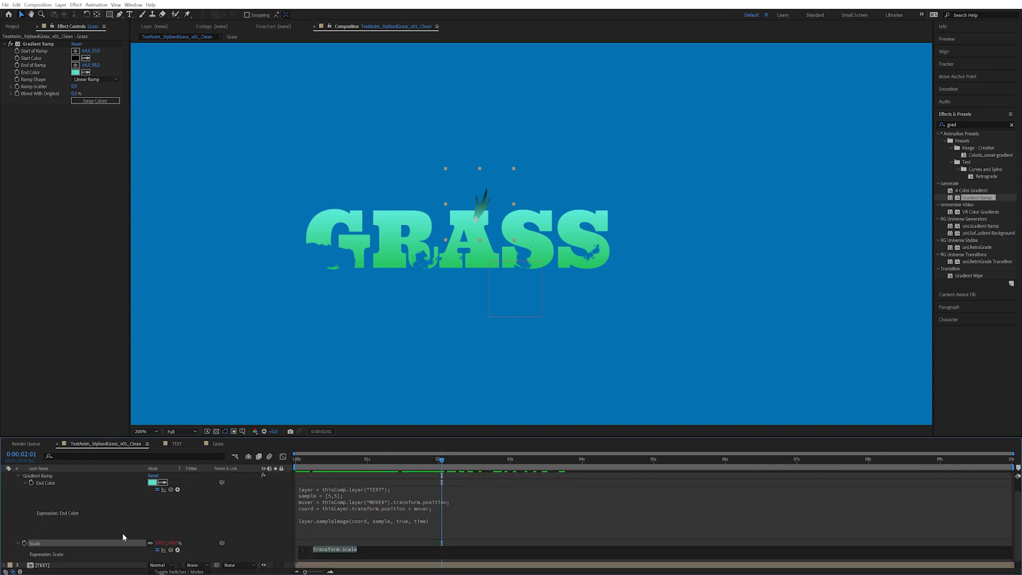
pyautogui.hotkey('ctrl', 'v')
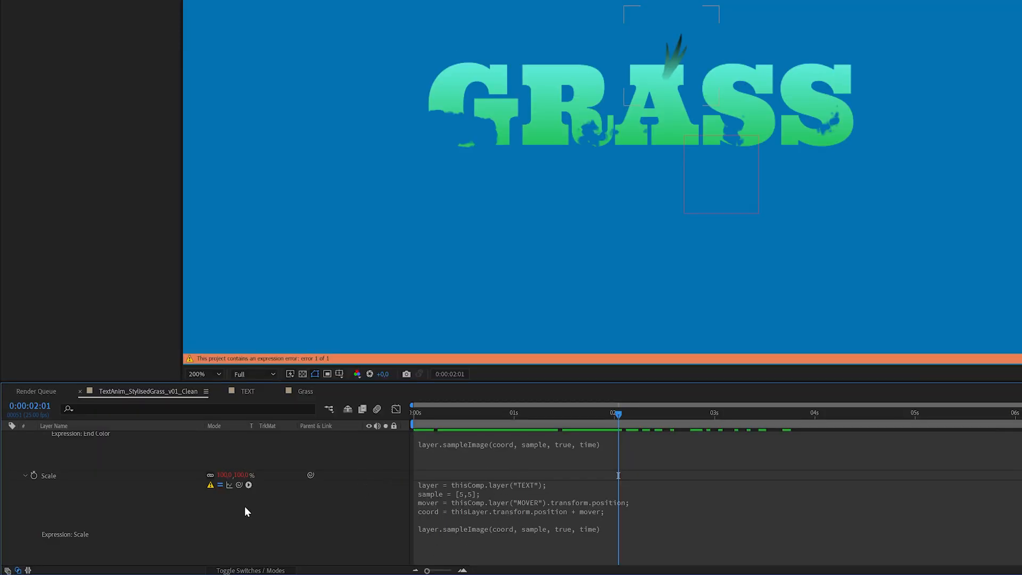
# - In the Scale expression, change the sampling line to A = layer.sampleImage(coord, sample, true, time); and start a new line below it
pyautogui.scroll(1, 513, 474)
pyautogui.scroll(-2, 494, 500)
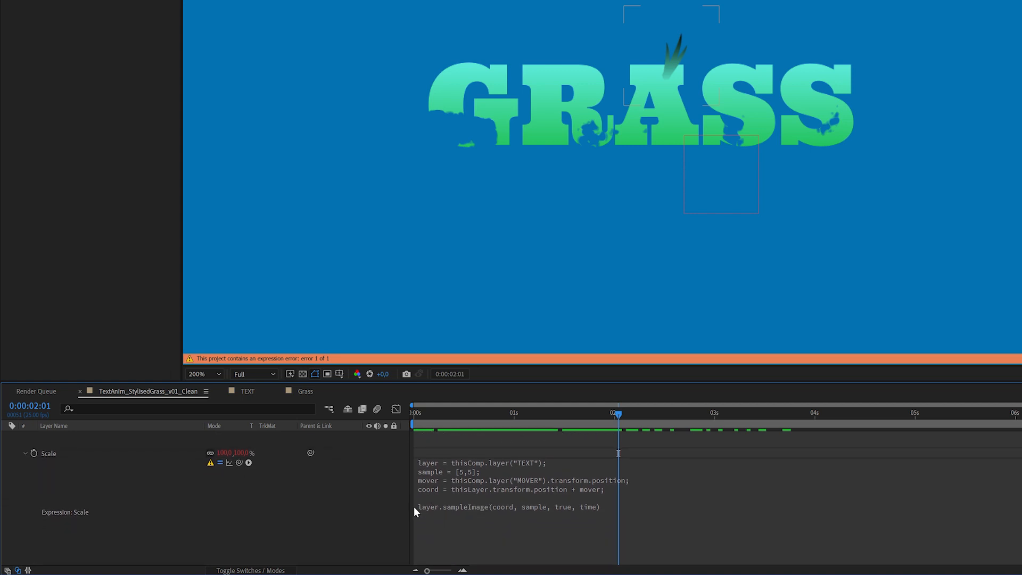
pyautogui.click(596, 510)
pyautogui.click(626, 516)
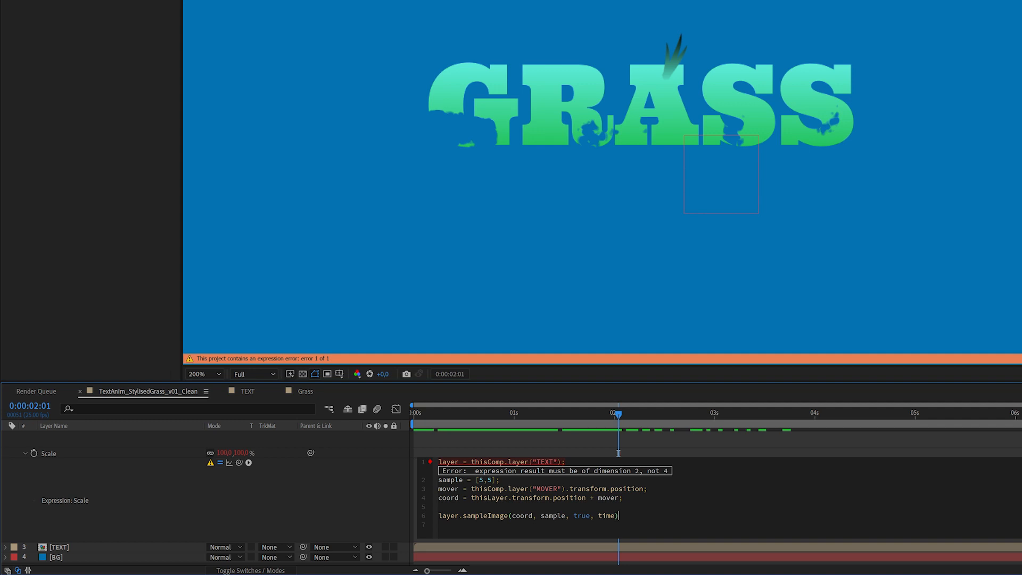
pyautogui.click(264, 451)
pyautogui.write('A ')
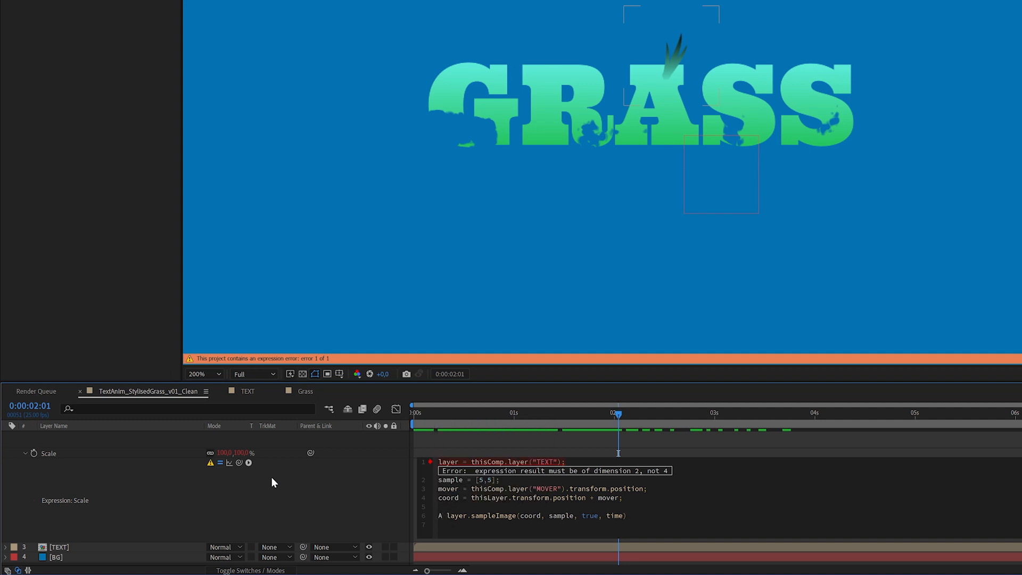
pyautogui.write('=')
pyautogui.press('End')
pyautogui.write(';')
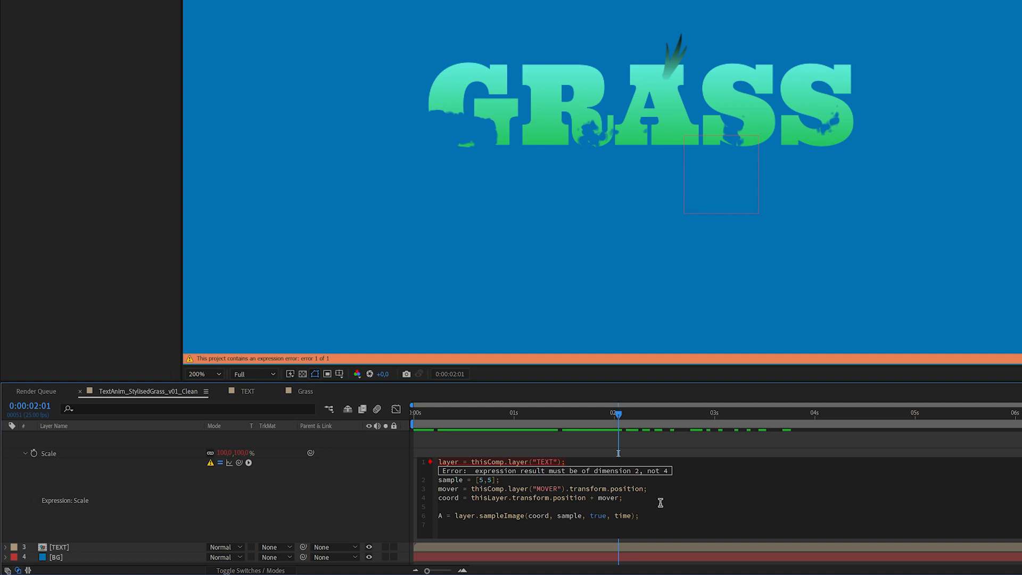
pyautogui.press('Return')
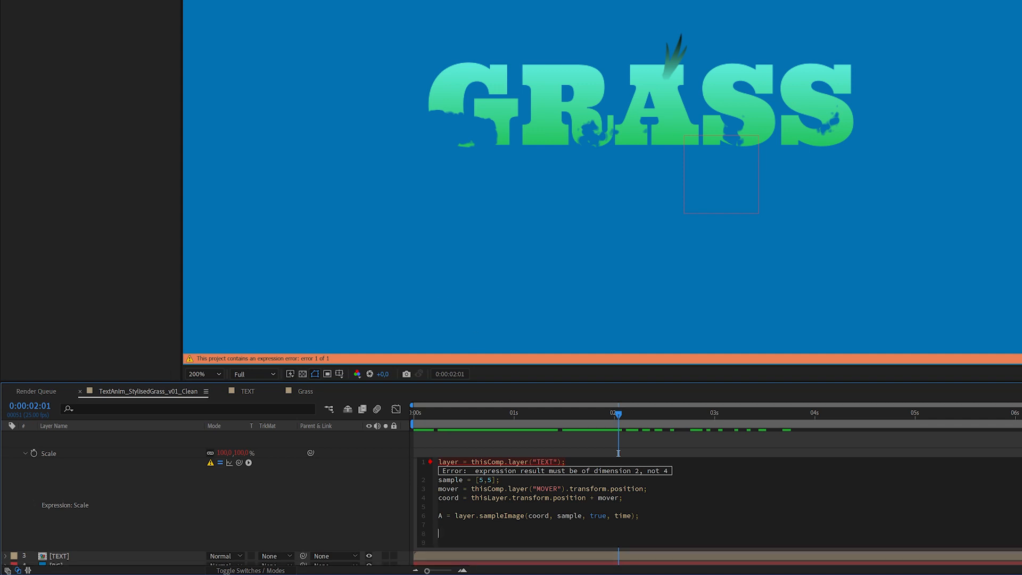
pyautogui.write('linea')
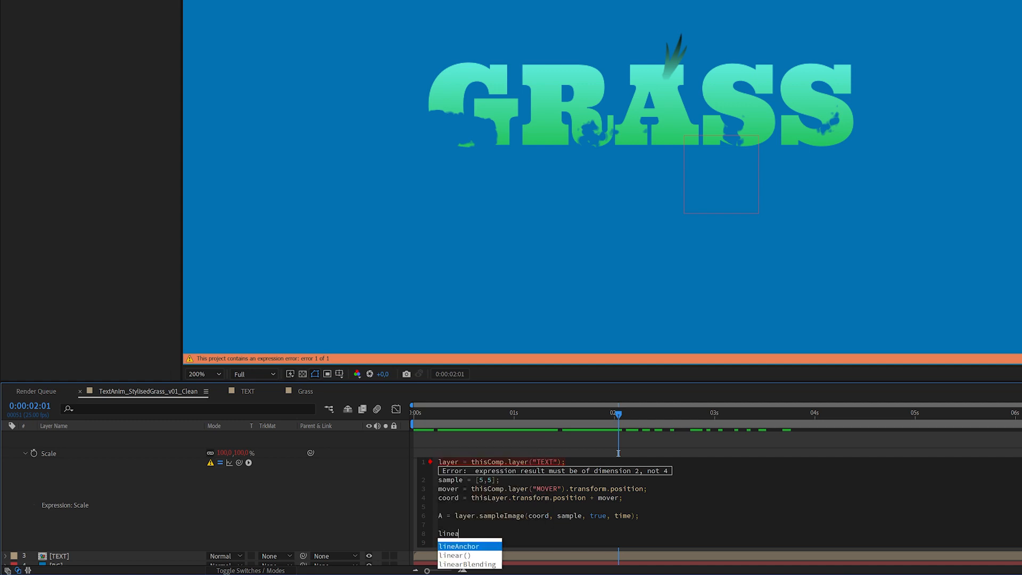
pyautogui.press('BackSpace')
pyautogui.press('BackSpace')
pyautogui.press('BackSpace')
pyautogui.press('BackSpace')
pyautogui.press('BackSpace')
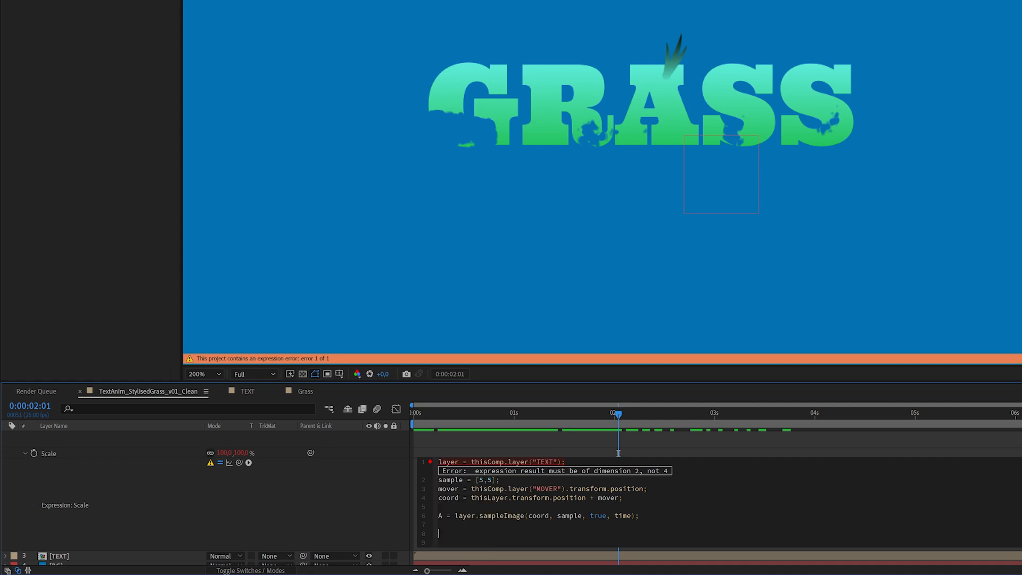
# - Insert the interpolation function linear(t, value1, value2) from the expression language library at the end of the Scale expression
pyautogui.click(248, 462)
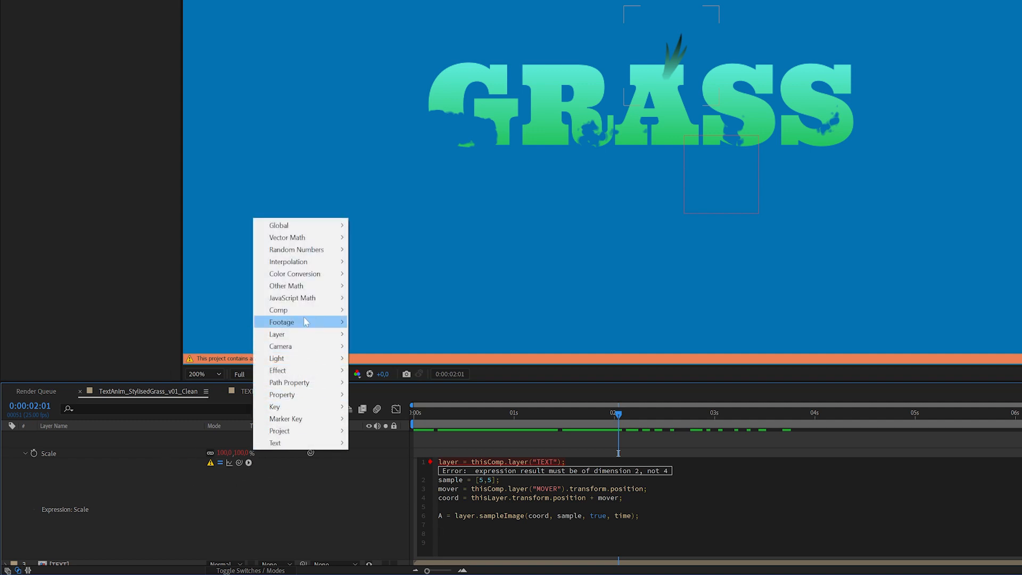
pyautogui.moveTo(301, 227)
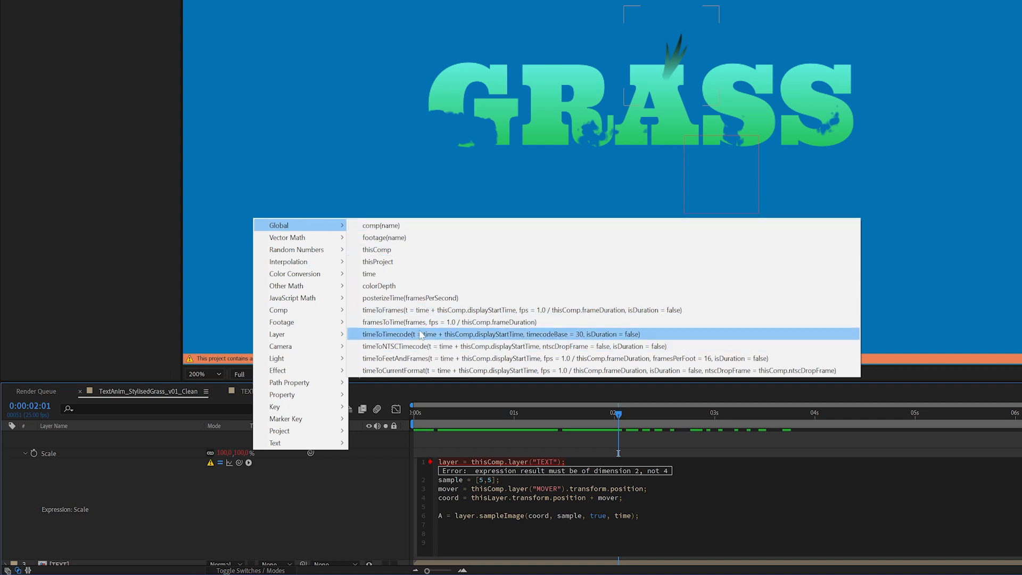
pyautogui.moveTo(307, 263)
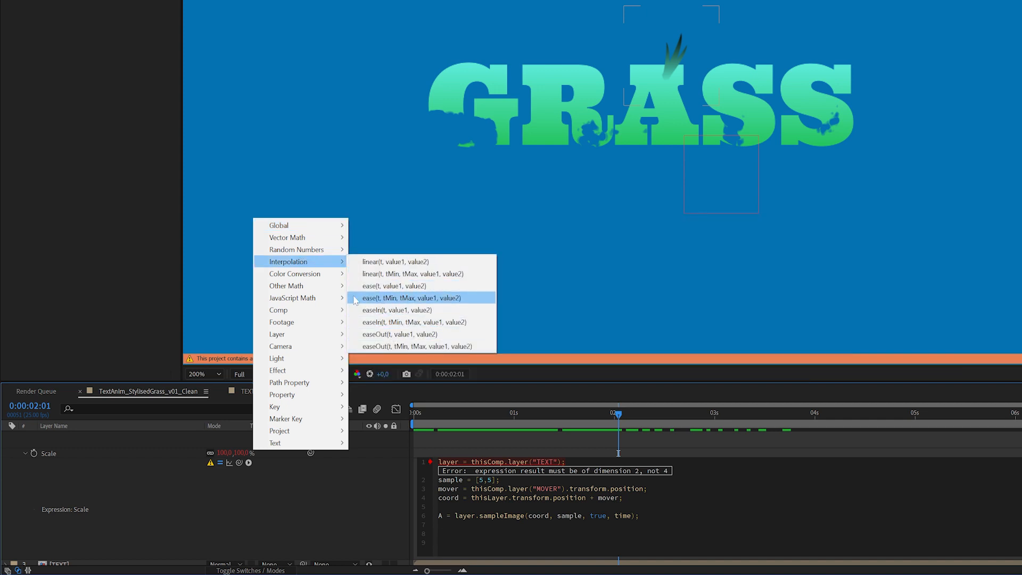
pyautogui.moveTo(323, 358)
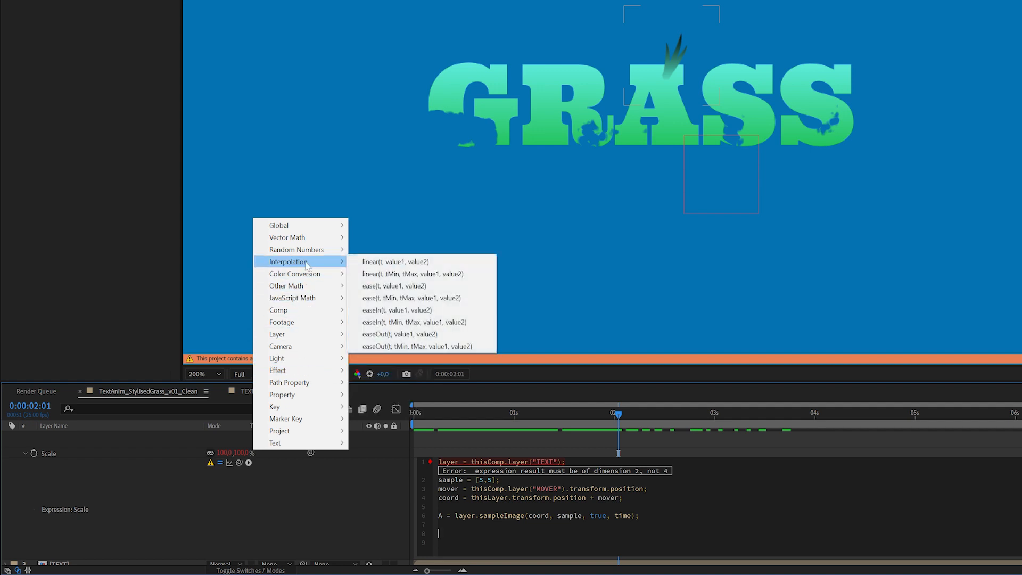
pyautogui.click(410, 266)
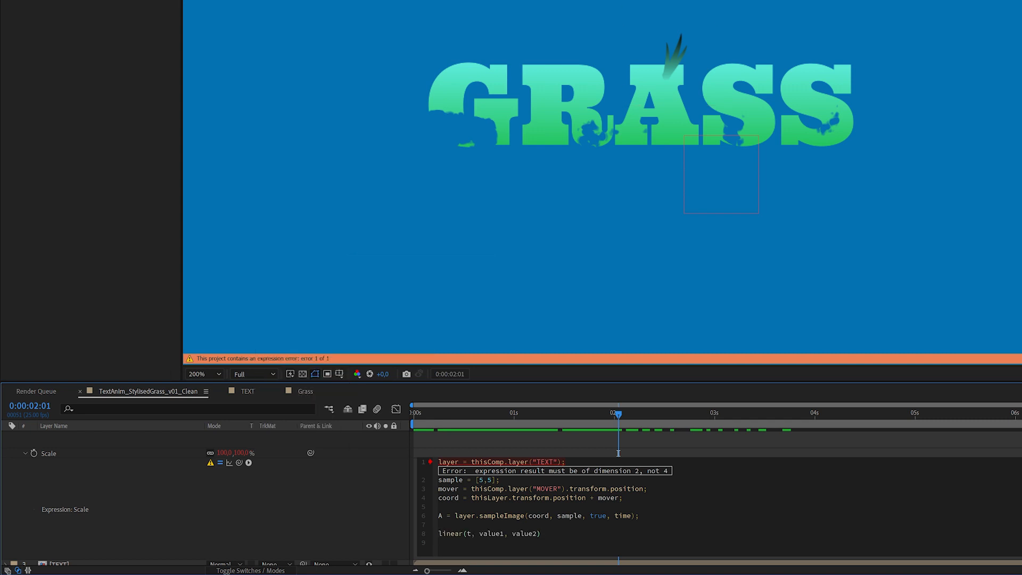
# - Replace the t argument of linear() in the Grass layer's Scale expression with A[3]
pyautogui.doubleClick(469, 534)
pyautogui.moveTo(512, 534); pyautogui.dragTo(537, 534)
pyautogui.doubleClick(469, 534)
pyautogui.moveTo(479, 534); pyautogui.dragTo(537, 534)
pyautogui.moveTo(475, 534); pyautogui.dragTo(507, 534)
pyautogui.click(472, 533)
pyautogui.hotkey('shift', 'Left')
pyautogui.write('A')
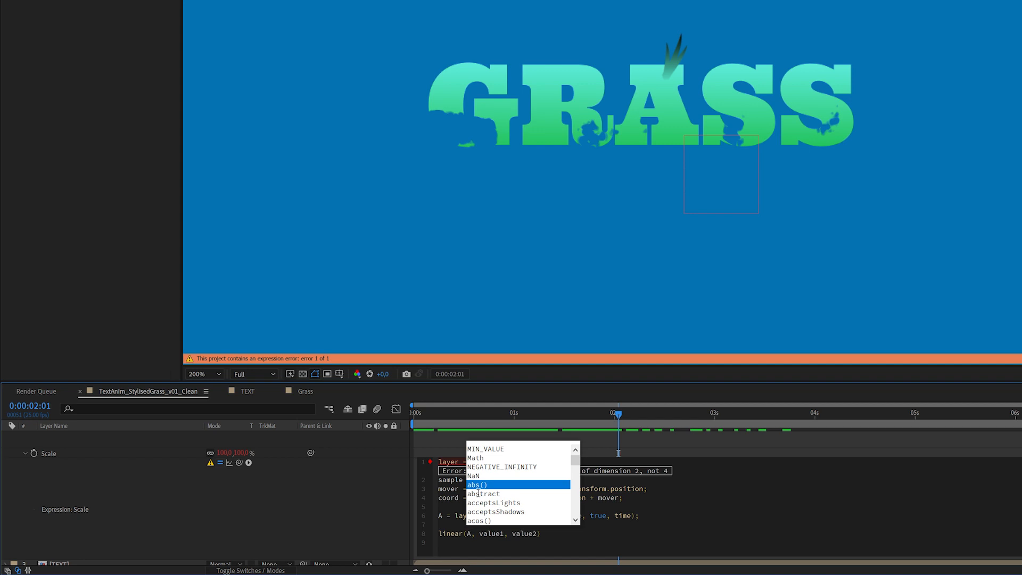
pyautogui.write('[')
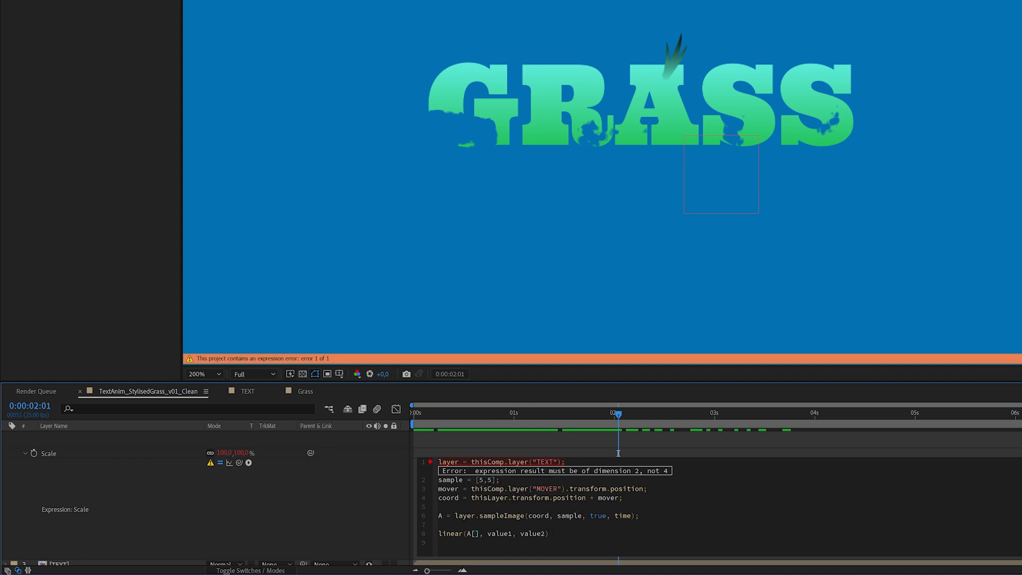
pyautogui.write('3')
# - Replace value1 with 0 and value2 with 100 in the Scale expression's linear() line, apply it and scrub the animation
pyautogui.hotkey('shift', 'Left')
pyautogui.press('Right')
pyautogui.press('Right')
pyautogui.press('Right')
pyautogui.hotkey('shift', 'Left')
pyautogui.hotkey('ctrl', 'Right')
pyautogui.hotkey('ctrl', 'Right')
pyautogui.hotkey('ctrl', 'Right')
pyautogui.hotkey('shift', 'Left')
pyautogui.hotkey('shift', 'Left')
pyautogui.hotkey('shift', 'Left')
pyautogui.hotkey('shift', 'Left')
pyautogui.hotkey('shift', 'Left')
pyautogui.hotkey('shift', 'Left')
pyautogui.write('0')
pyautogui.press('Right')
pyautogui.hotkey('shift', 'Right')
pyautogui.hotkey('shift', 'Right')
pyautogui.hotkey('shift', 'Right')
pyautogui.hotkey('shift', 'Right')
pyautogui.hotkey('shift', 'Right')
pyautogui.hotkey('shift', 'Right')
pyautogui.write('100')
pyautogui.click(326, 512)
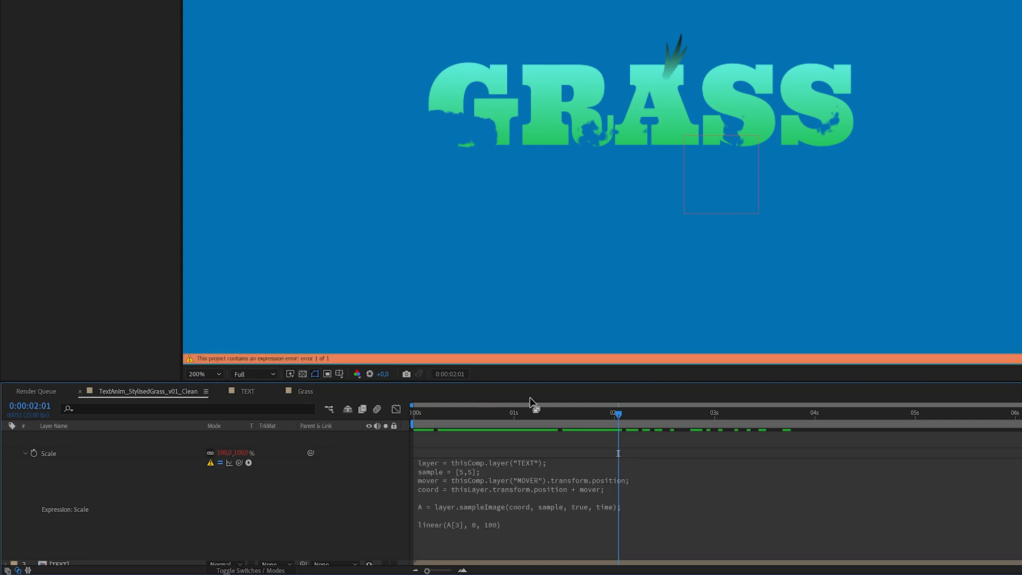
pyautogui.moveTo(596, 412); pyautogui.dragTo(538, 421)
pyautogui.moveTo(549, 424); pyautogui.dragTo(618, 421)
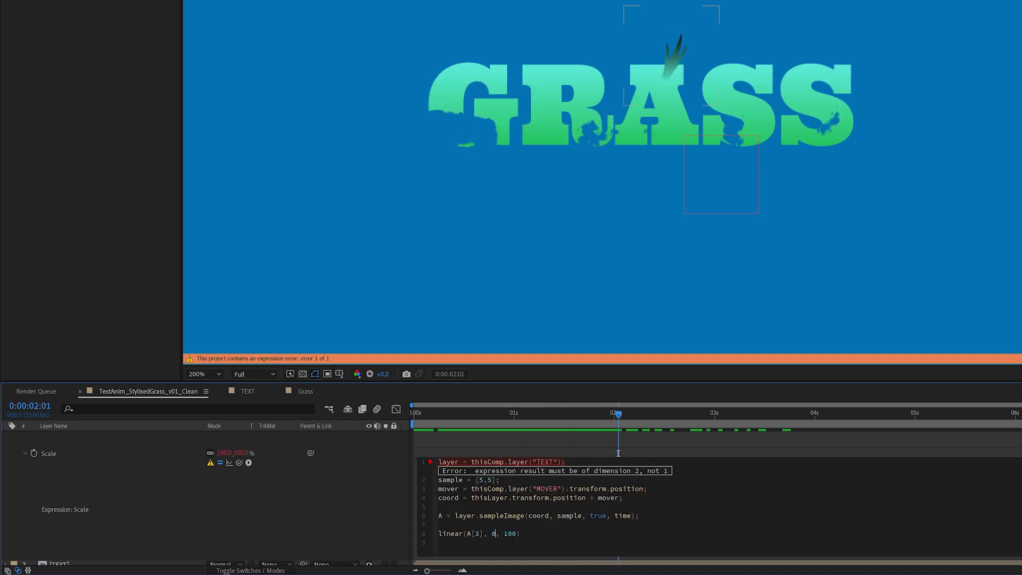
# - Change the linear() range to the two-dimensional values [0,0] and [100,100], apply the Scale expression and scrub to check the tuft
pyautogui.doubleClick(509, 533)
pyautogui.press('Left')
pyautogui.press('Left')
pyautogui.hotkey('shift', 'Left')
pyautogui.press('Left')
pyautogui.hotkey('shift', 'Left')
pyautogui.write('[0,0')
pyautogui.hotkey('shift', 'Left')
pyautogui.hotkey('shift', 'Left')
pyautogui.hotkey('shift', 'Left')
pyautogui.write('[100,100')
pyautogui.click(328, 490)
pyautogui.click(612, 414)
pyautogui.moveTo(612, 414); pyautogui.dragTo(499, 418)
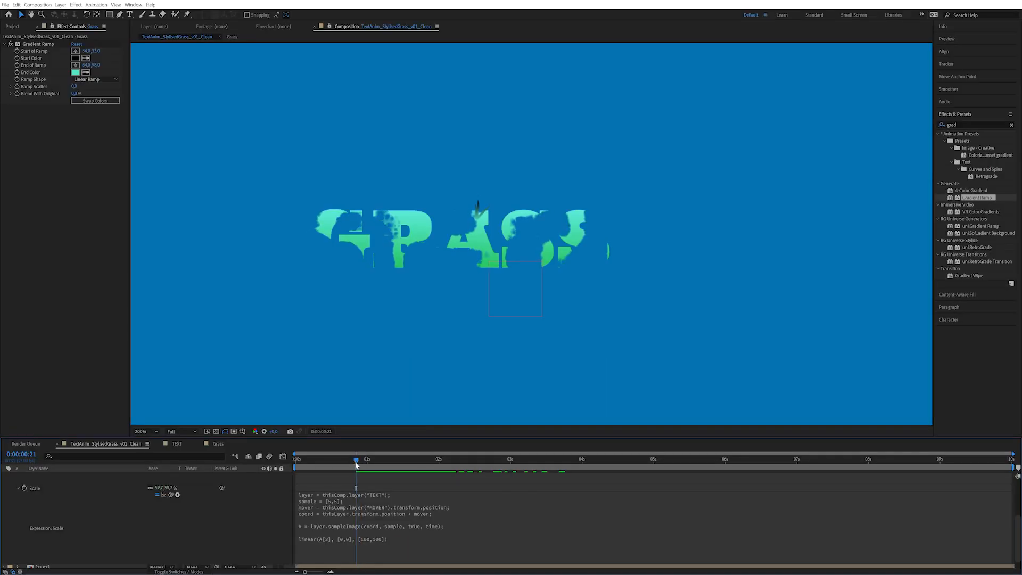
pyautogui.moveTo(356, 464); pyautogui.dragTo(441, 463)
# - Sample the Grass layer's End Color into the Gradient Ramp's Start Color, lighten it to pale mint BEFFF1, and preview the animation
pyautogui.scroll(5, 132, 542)
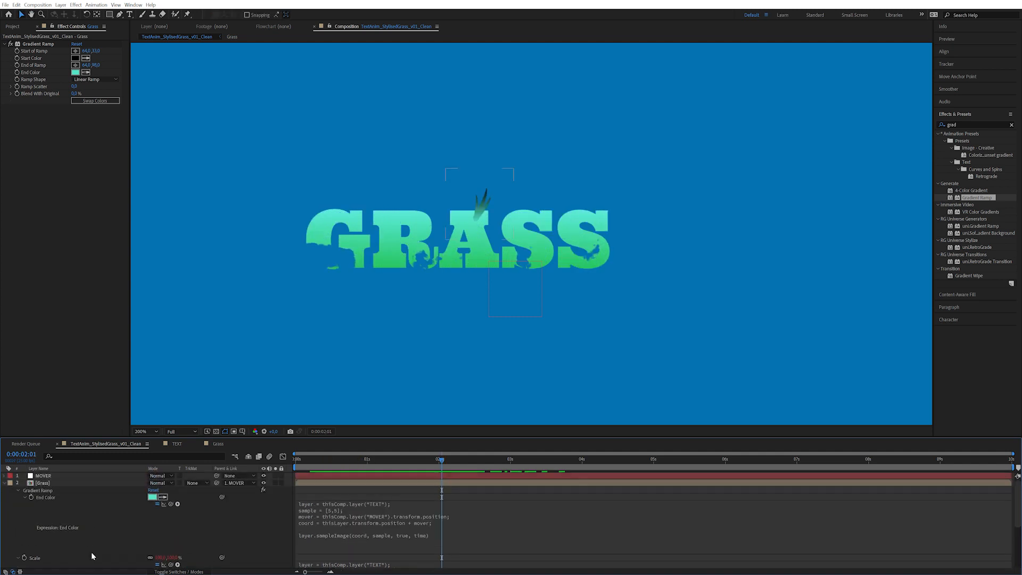
pyautogui.click(88, 484)
pyautogui.click(86, 58)
pyautogui.click(77, 72)
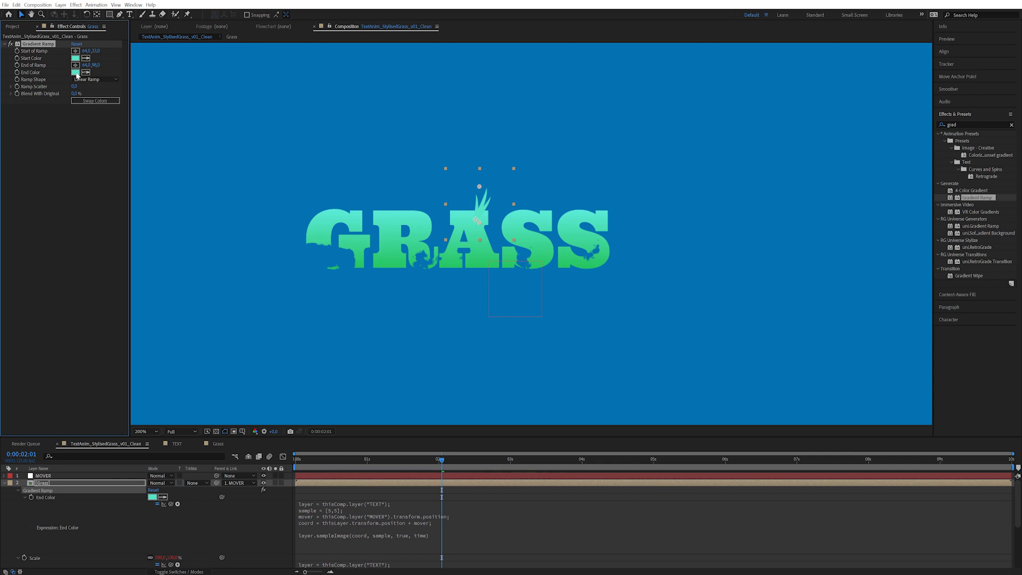
pyautogui.click(75, 58)
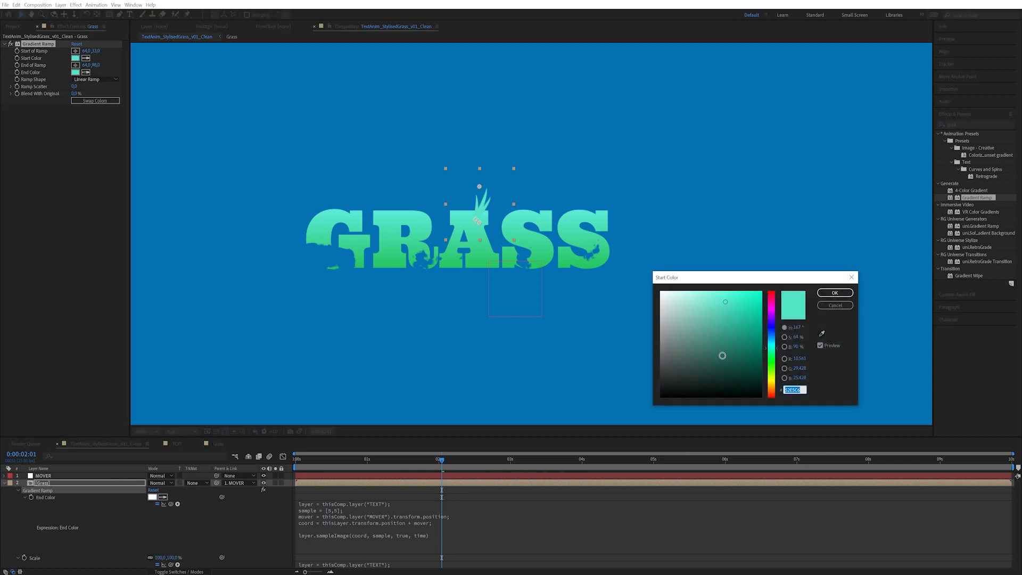
pyautogui.moveTo(699, 298); pyautogui.dragTo(683, 289)
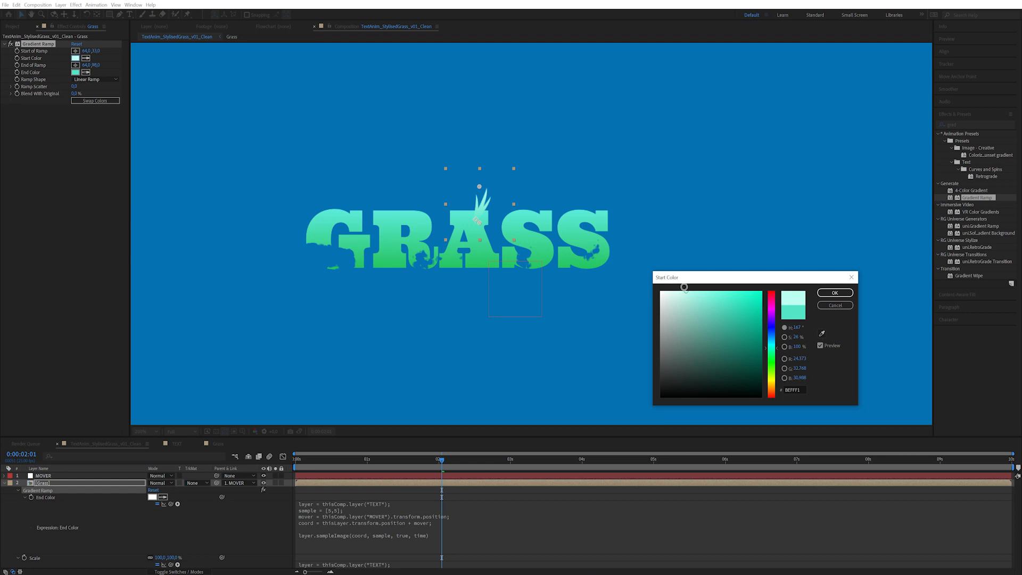
pyautogui.click(834, 292)
pyautogui.moveTo(432, 458); pyautogui.dragTo(335, 477)
pyautogui.press('space')
pyautogui.scroll(-1, 264, 522)
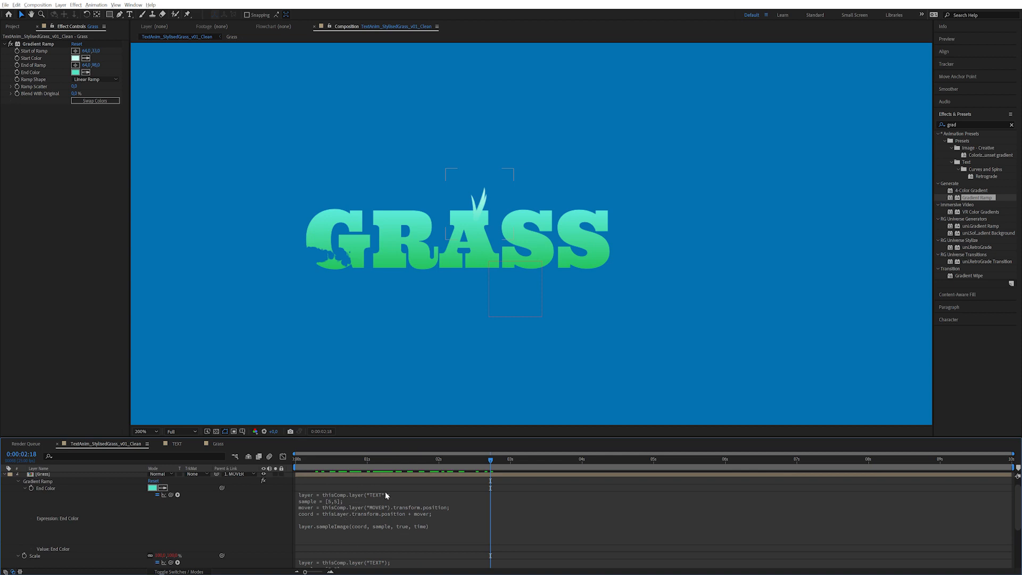
pyautogui.moveTo(477, 462)
pyautogui.mouseDown()
pyautogui.moveTo(461, 464)
pyautogui.moveTo(473, 462)
pyautogui.mouseUp()
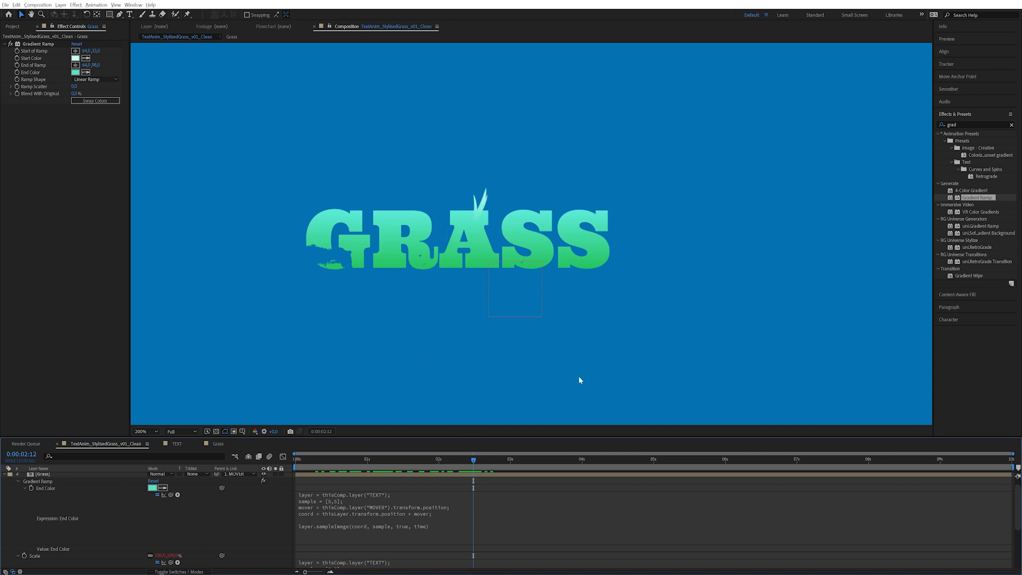
# - Create a new null object layer and rename it CTRL
pyautogui.scroll(2, 441, 531)
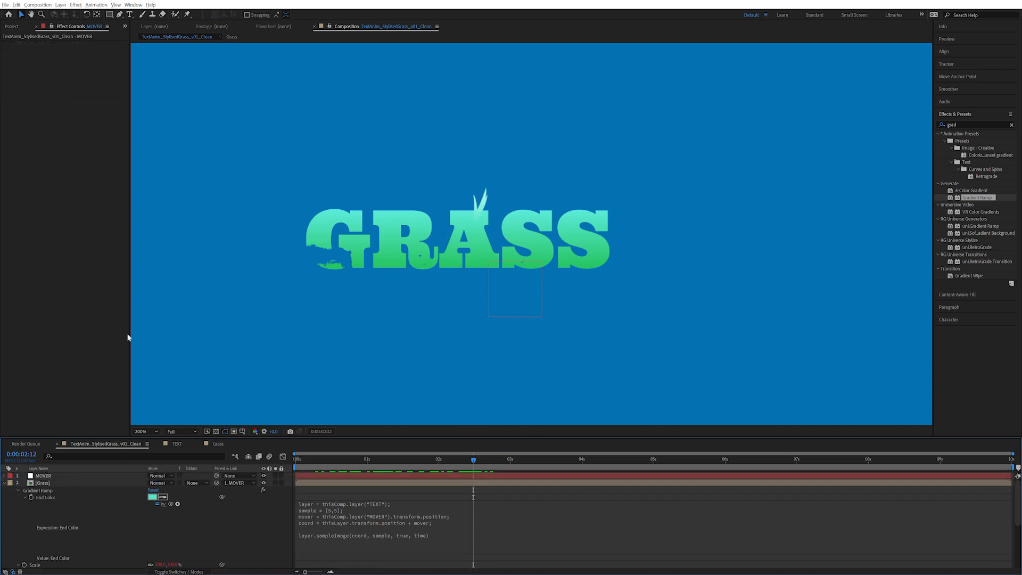
pyautogui.click(60, 5)
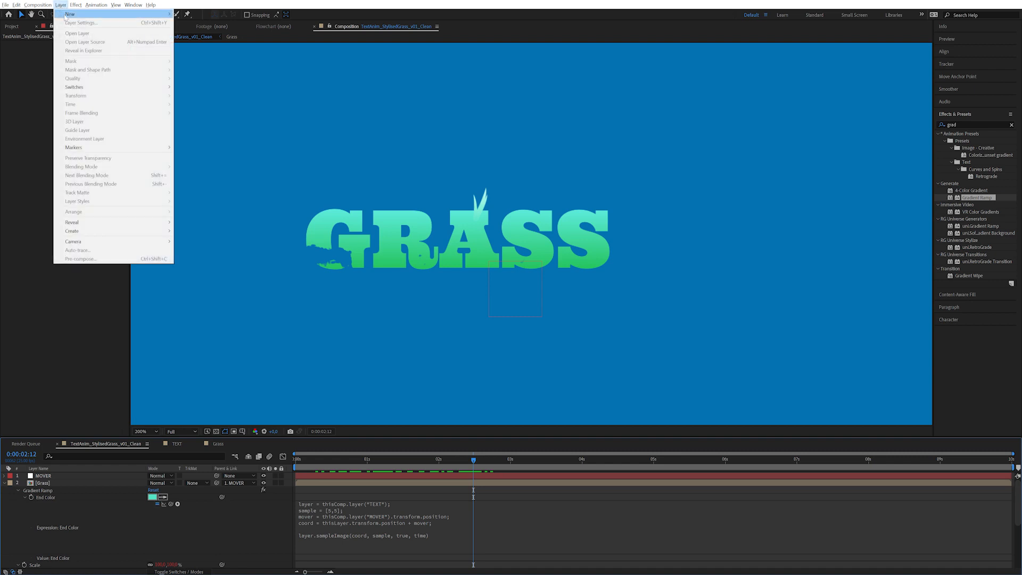
pyautogui.moveTo(80, 14)
pyautogui.click(229, 49)
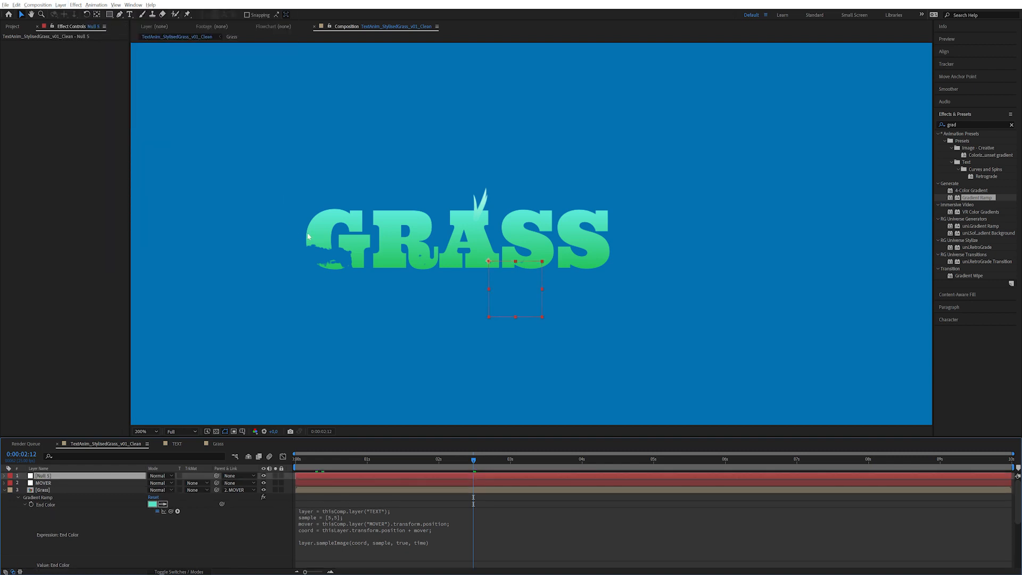
pyautogui.press('Return')
pyautogui.write('CTRL')
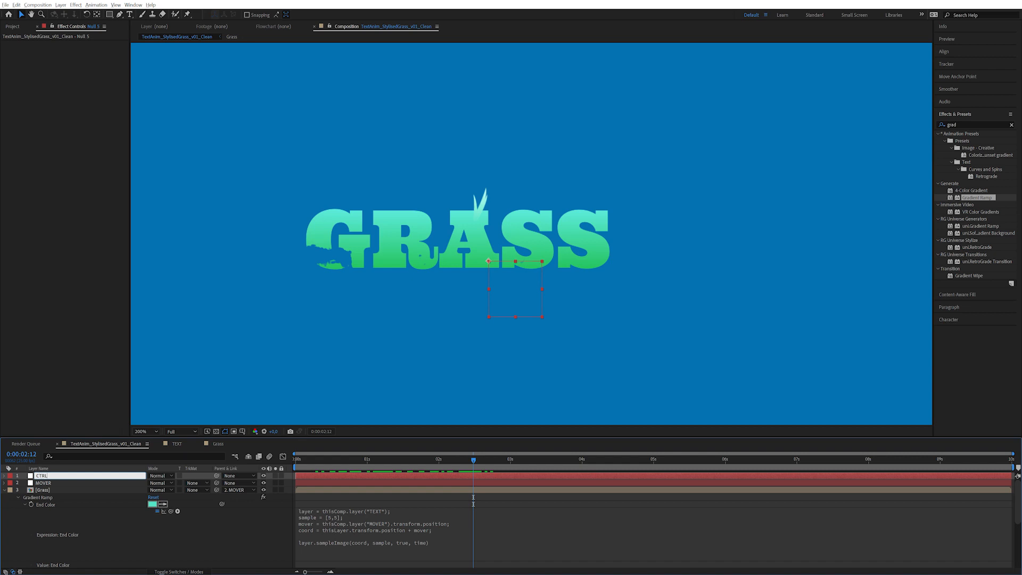
pyautogui.press('Return')
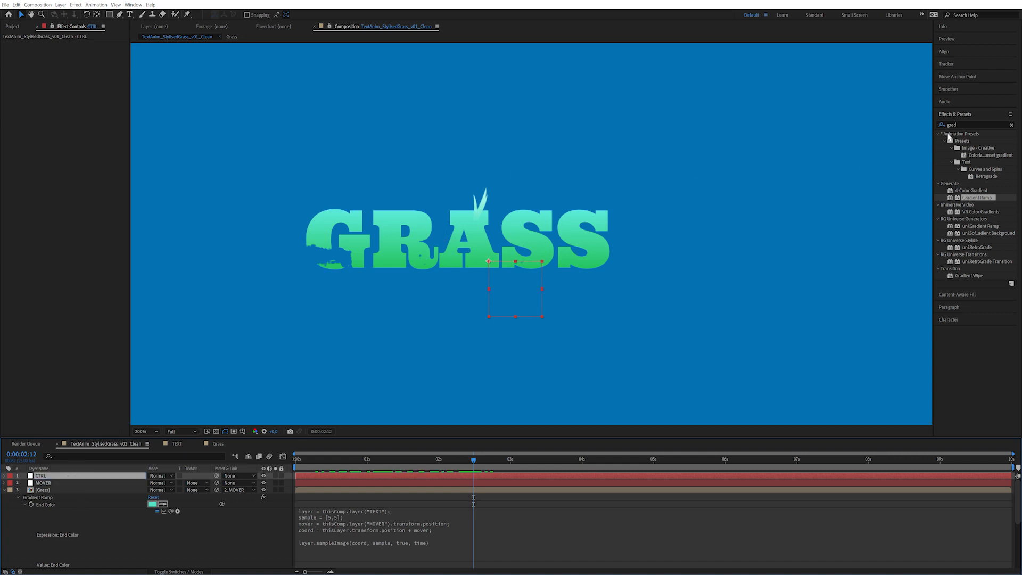
# - Search the effects for "slide", apply a Slider Control to the CTRL layer and rename the effect Rotation Random
pyautogui.click(952, 130)
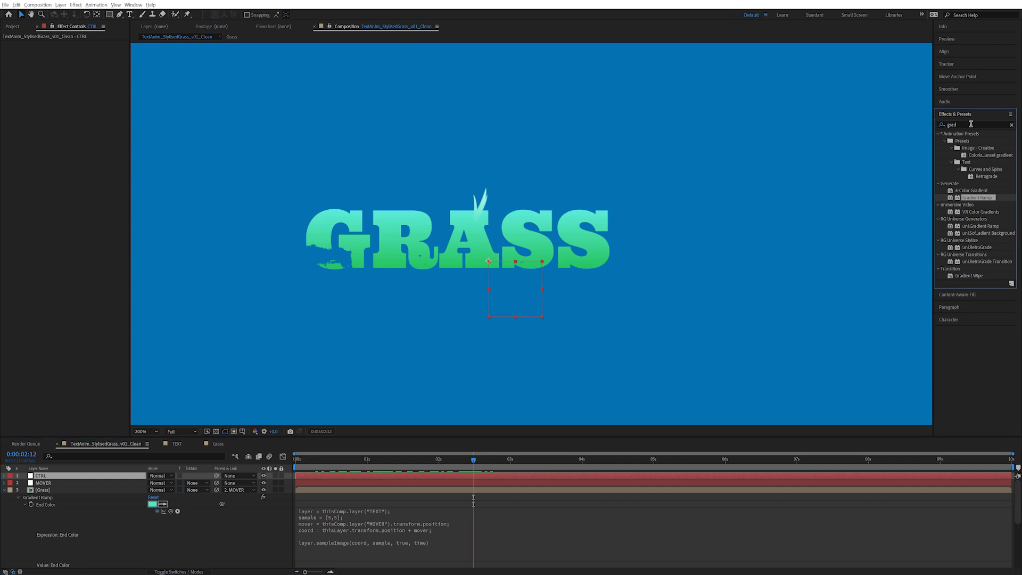
pyautogui.moveTo(971, 124); pyautogui.dragTo(842, 116)
pyautogui.write('slide')
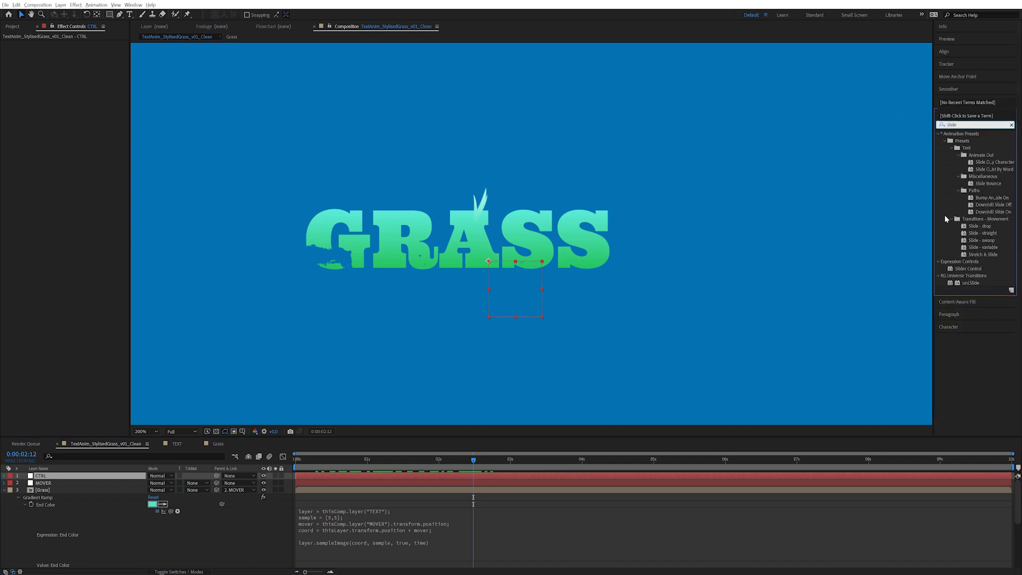
pyautogui.moveTo(966, 275); pyautogui.dragTo(39, 44)
pyautogui.press('Return')
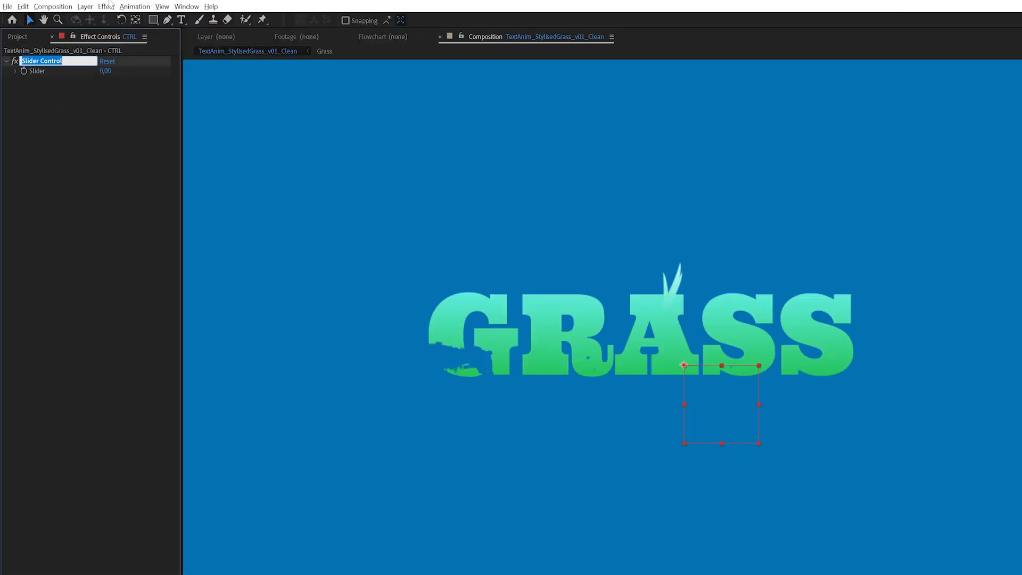
pyautogui.write('Rotation Random')
pyautogui.press('Return')
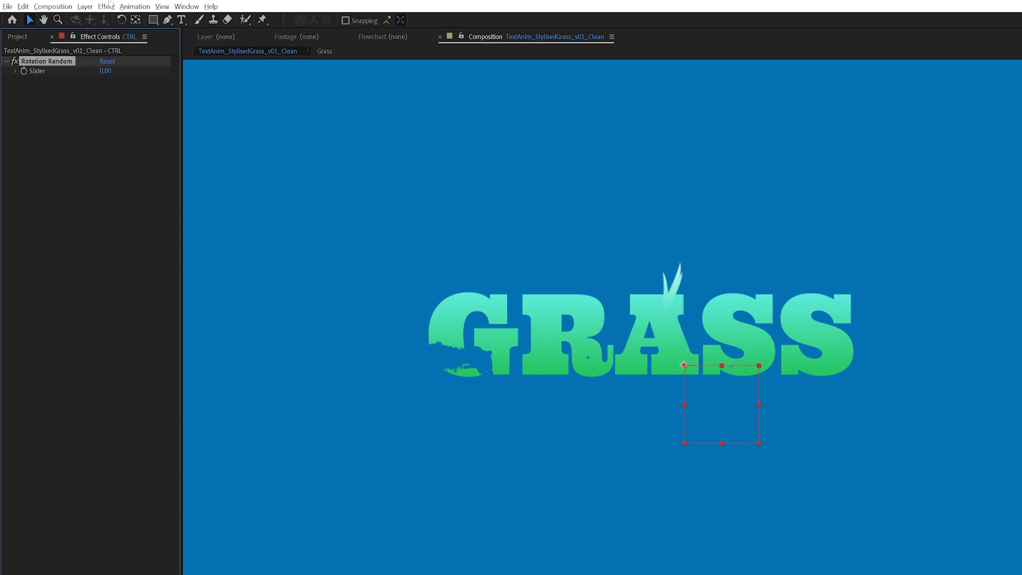
# - Duplicate the Rotation Random slider effect and rename the copy Scale Random
pyautogui.hotkey('ctrl', 'd')
pyautogui.press('Return')
pyautogui.press('End')
pyautogui.hotkey('shift', 'Right')
pyautogui.hotkey('shift', 'Right')
pyautogui.hotkey('shift', 'Right')
pyautogui.hotkey('shift', 'Right')
pyautogui.hotkey('shift', 'Right')
pyautogui.hotkey('shift', 'Right')
pyautogui.hotkey('shift', 'Right')
pyautogui.hotkey('shift', 'Right')
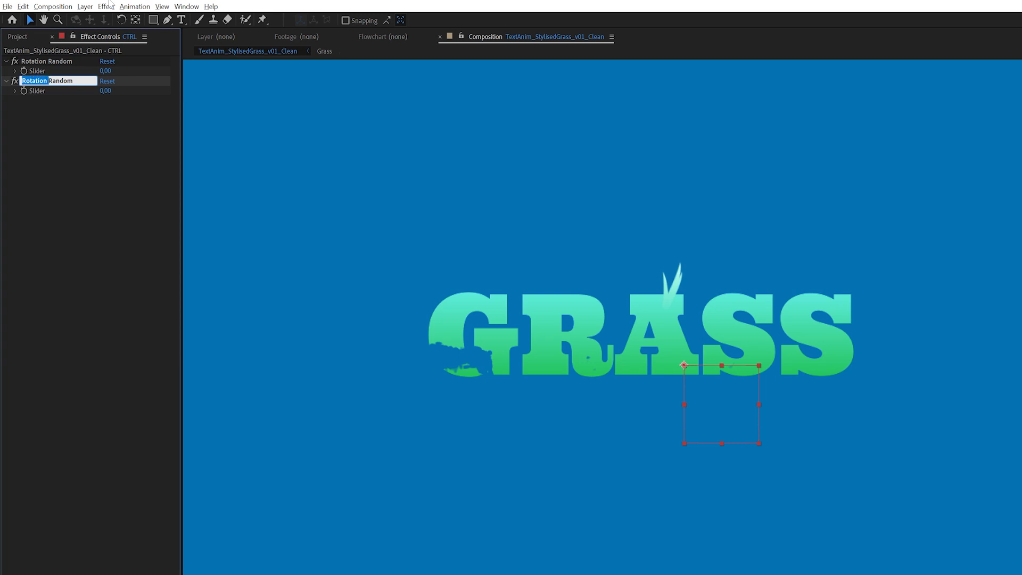
pyautogui.write('Scale')
pyautogui.press('Return')
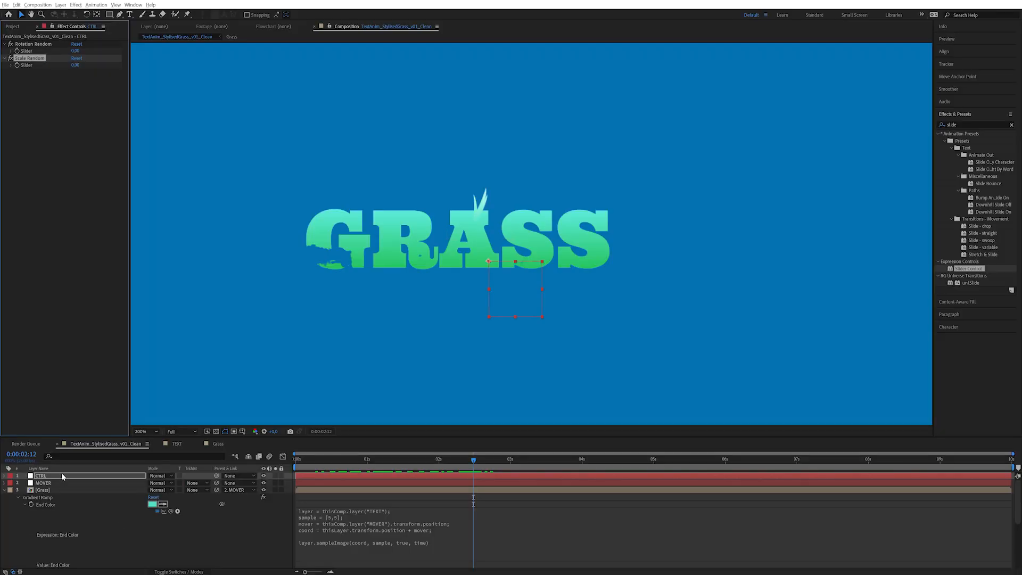
# - Reveal both slider properties of the CTRL layer, enlarge the timeline area and collapse the Grass layer's End Color expression
pyautogui.click(62, 476)
pyautogui.press('e')
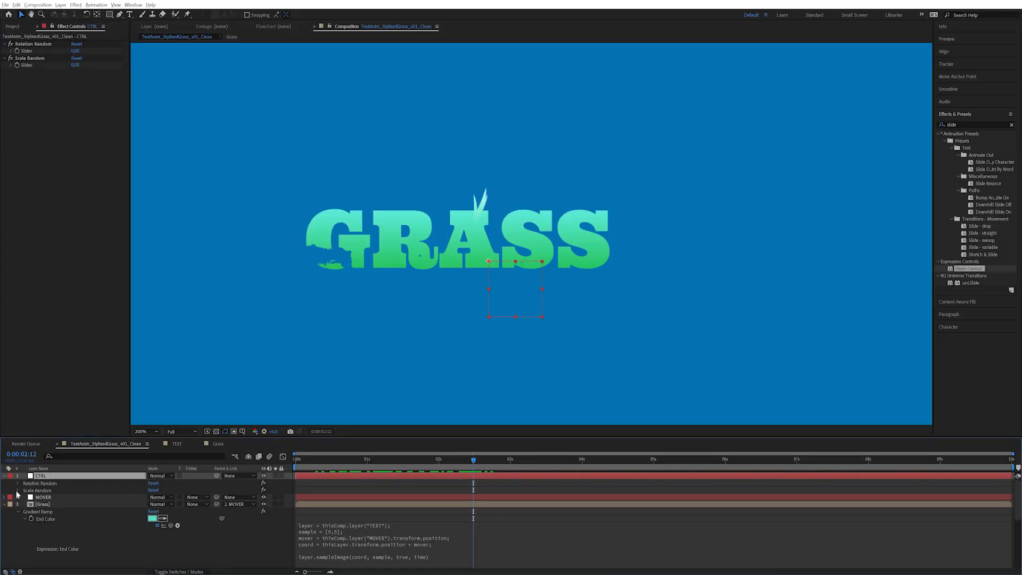
pyautogui.click(17, 490)
pyautogui.click(18, 483)
pyautogui.scroll(-3, 46, 491)
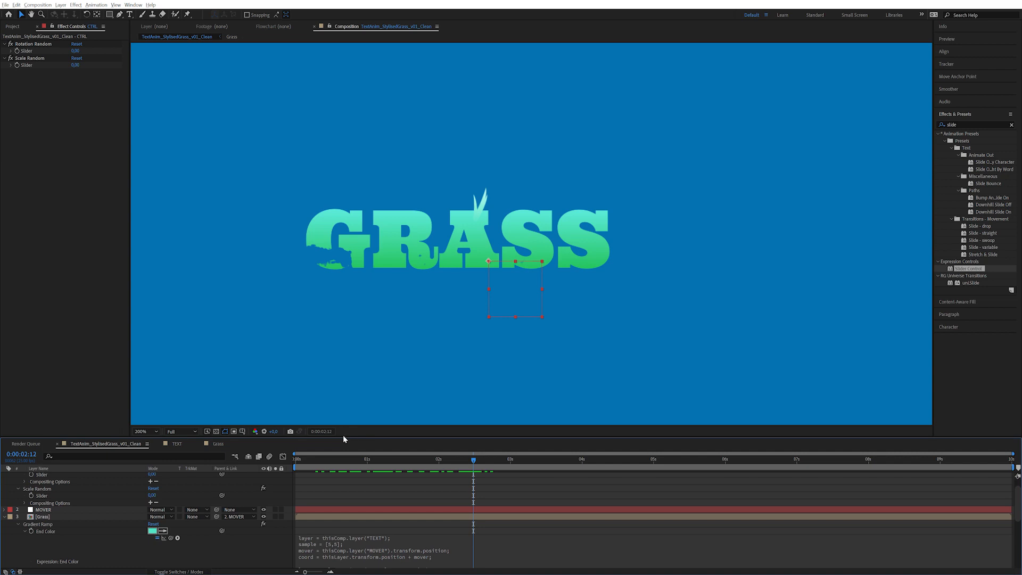
pyautogui.moveTo(343, 439); pyautogui.dragTo(346, 349)
pyautogui.scroll(1, 303, 450)
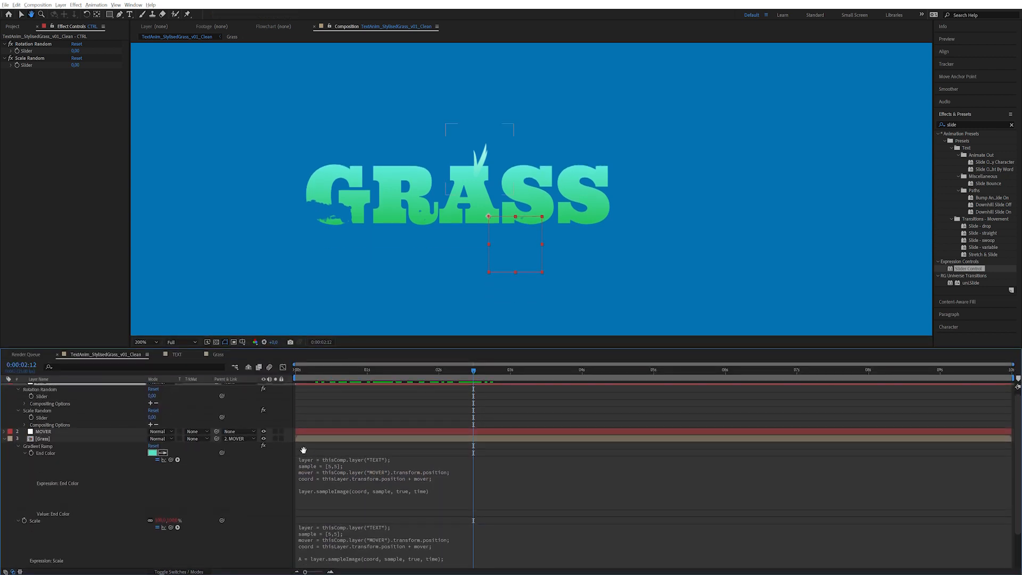
pyautogui.scroll(-2, 304, 450)
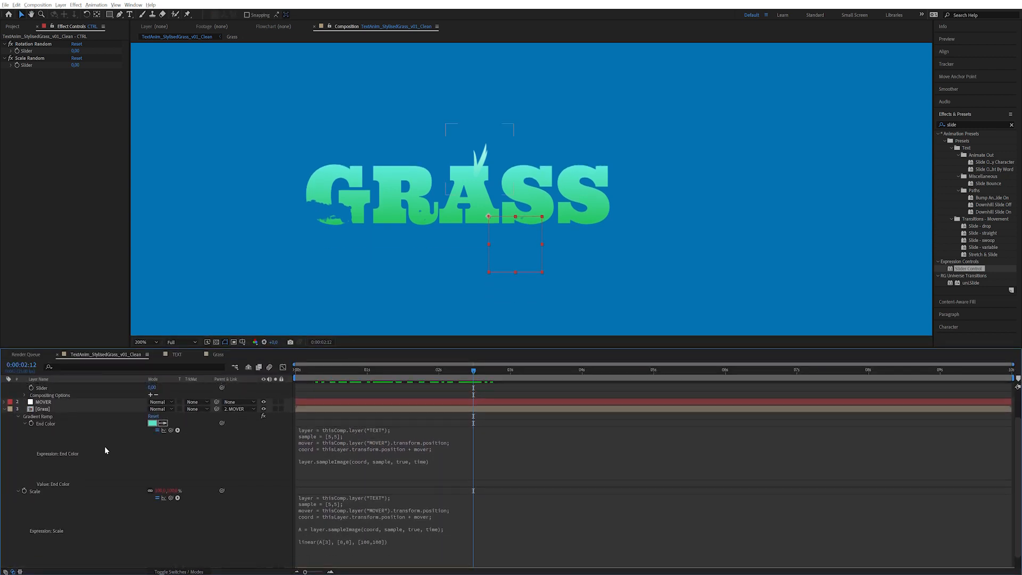
pyautogui.click(25, 421)
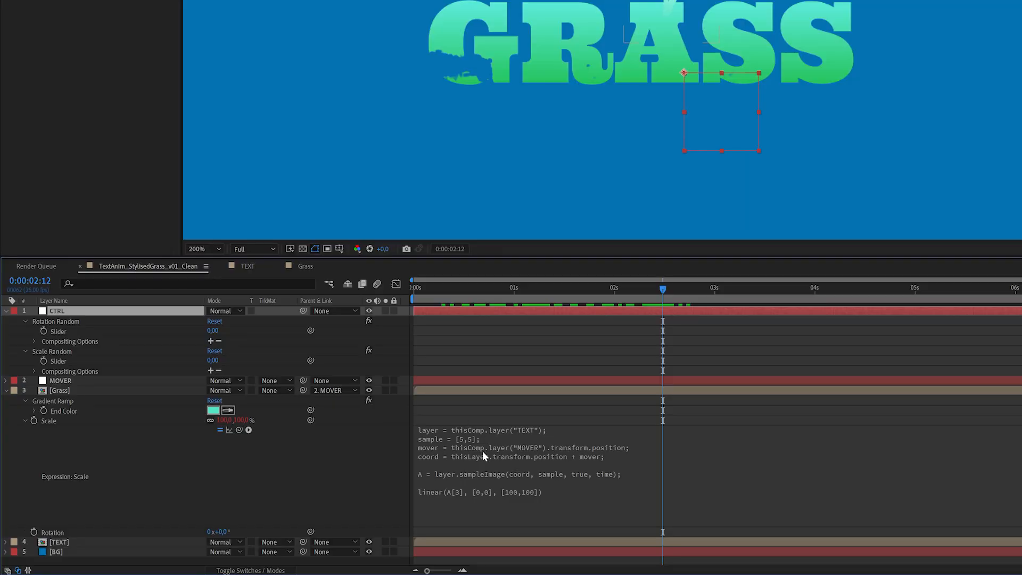
# - Add the line seedRandom(index, true); after the coord line in the Grass layer's Scale expression
pyautogui.click(482, 451)
pyautogui.click(468, 464)
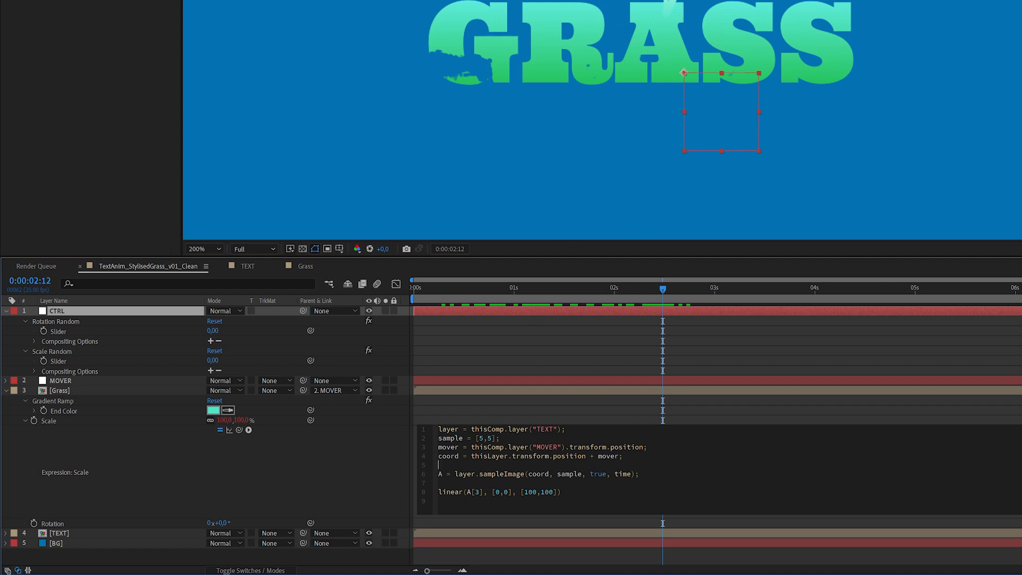
pyautogui.write('seedRandom(index,')
pyautogui.moveTo(504, 464); pyautogui.dragTo(486, 465)
pyautogui.press('End')
pyautogui.press('Left')
pyautogui.write('true);')
pyautogui.press('Return')
# - Define r in the Scale expression as random() between the negative and positive values of CTRL's linked Scale Random slider
pyautogui.write('r')
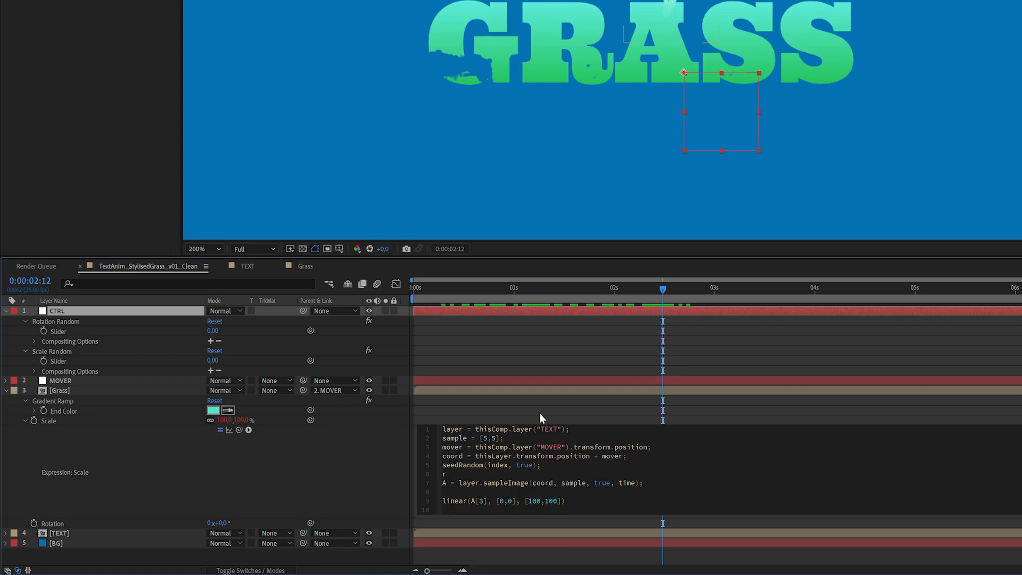
pyautogui.write(' = random();')
pyautogui.moveTo(239, 430); pyautogui.dragTo(66, 359)
pyautogui.write(',);')
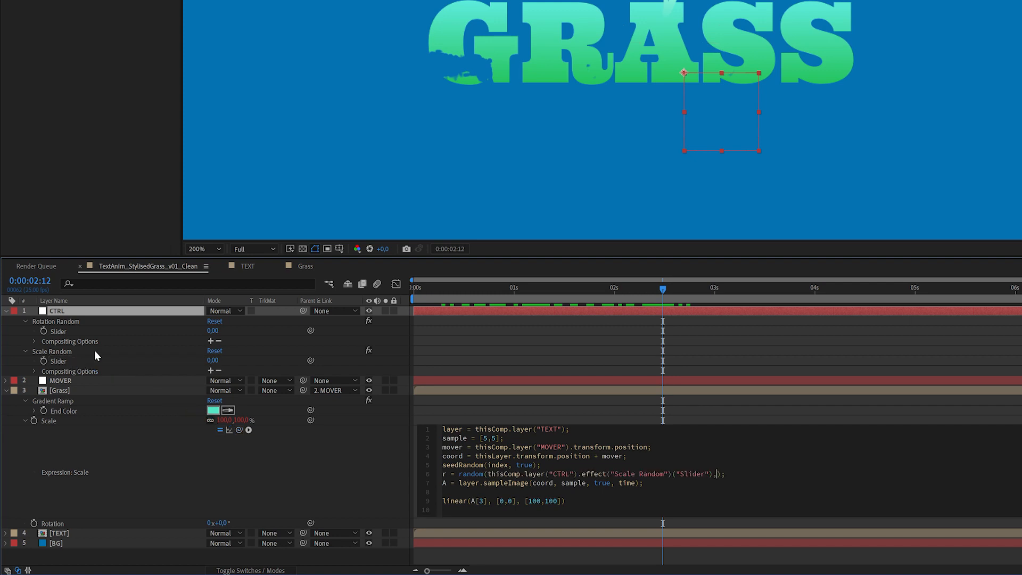
pyautogui.moveTo(239, 429); pyautogui.dragTo(61, 359)
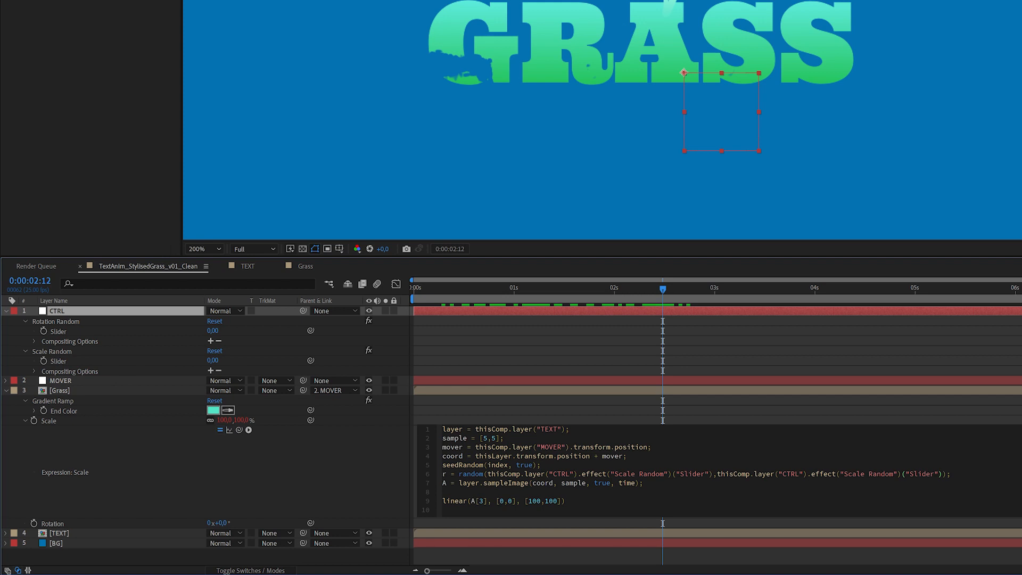
pyautogui.click(487, 474)
pyautogui.write('-')
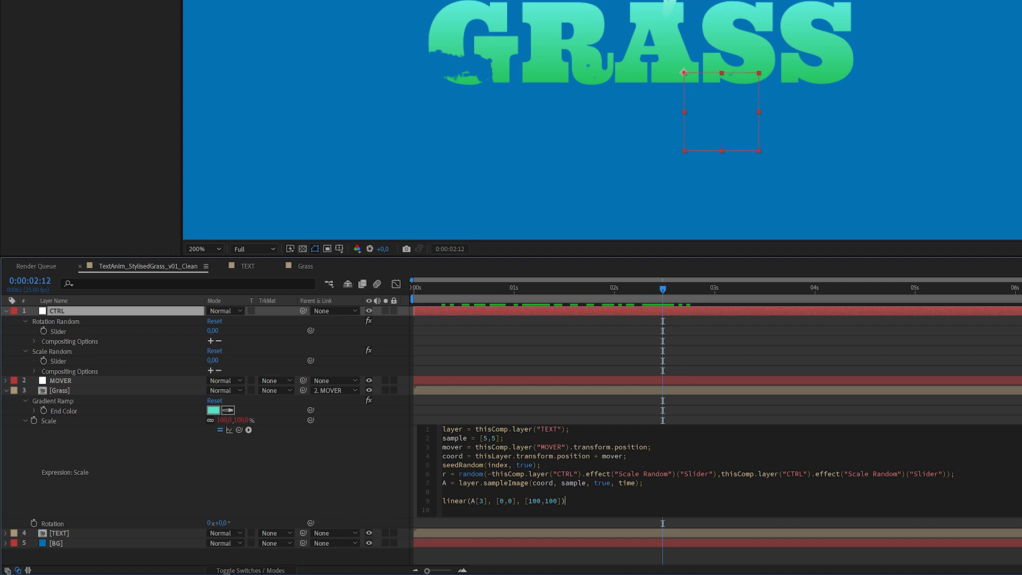
# - Append - [r,r] to the linear() line and apply the Scale expression
pyautogui.write('- [r,r]')
pyautogui.moveTo(598, 500); pyautogui.dragTo(463, 500)
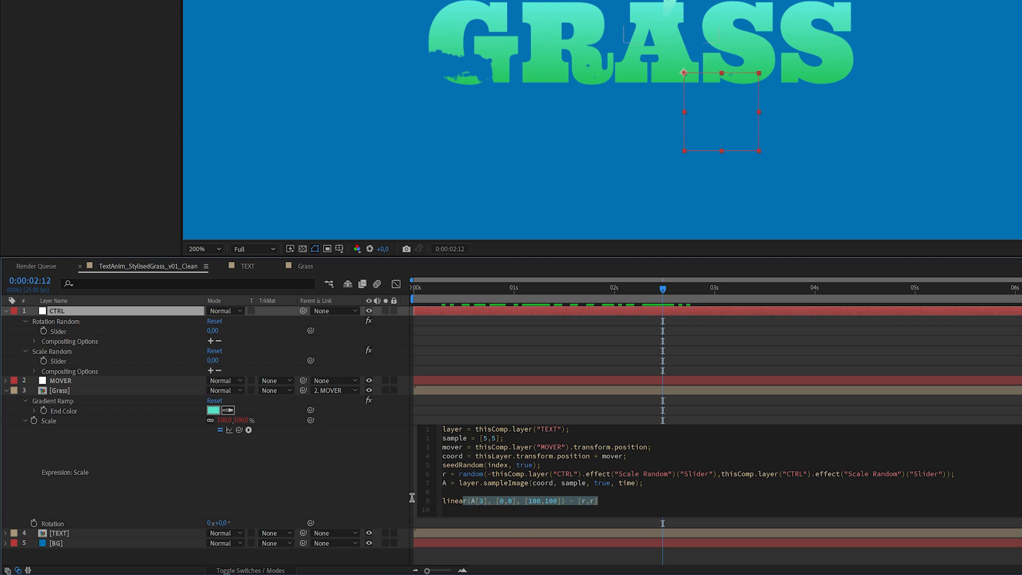
pyautogui.click(356, 479)
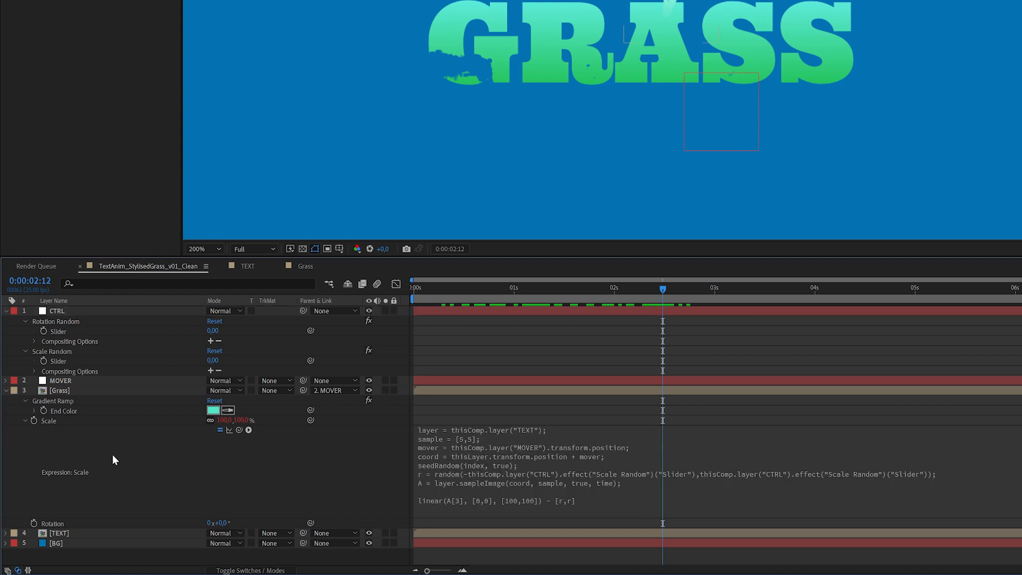
# - Add an expression to the Grass layer's Rotation property, starting with the line seedRandom(index, true);
pyautogui.keyDown('alt'); pyautogui.click(34, 524); pyautogui.keyUp('alt')
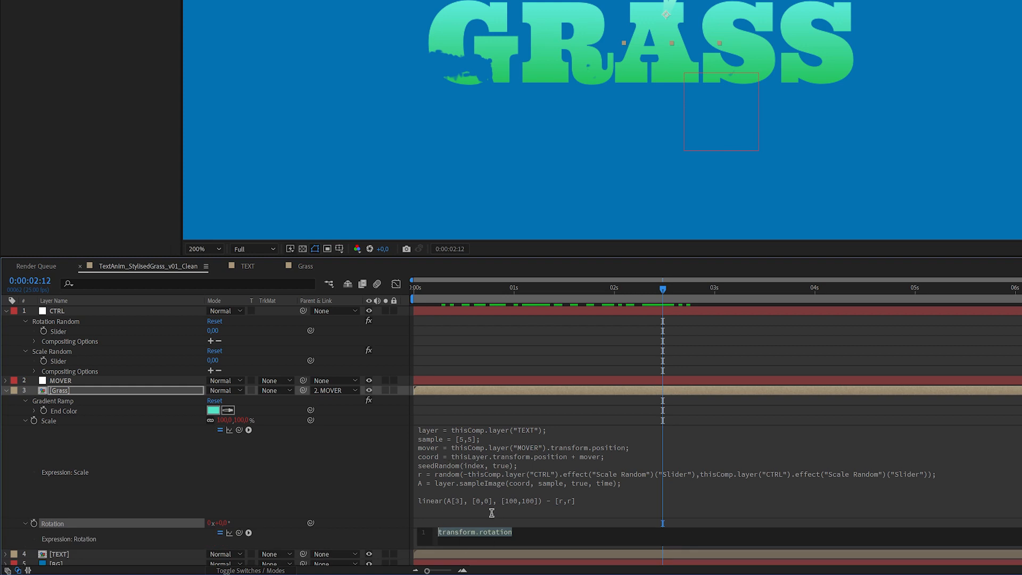
pyautogui.write('seed')
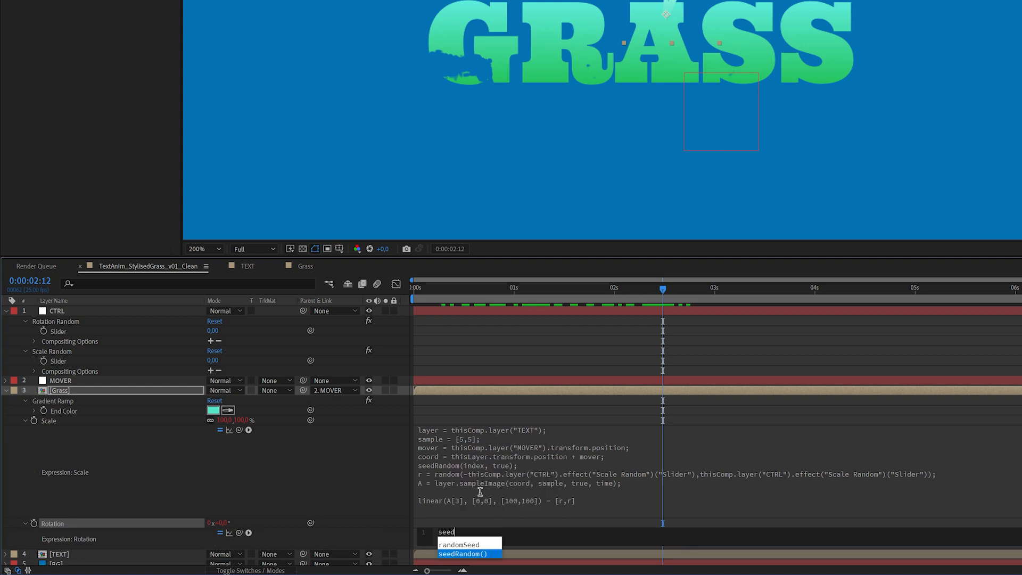
pyautogui.press('Return')
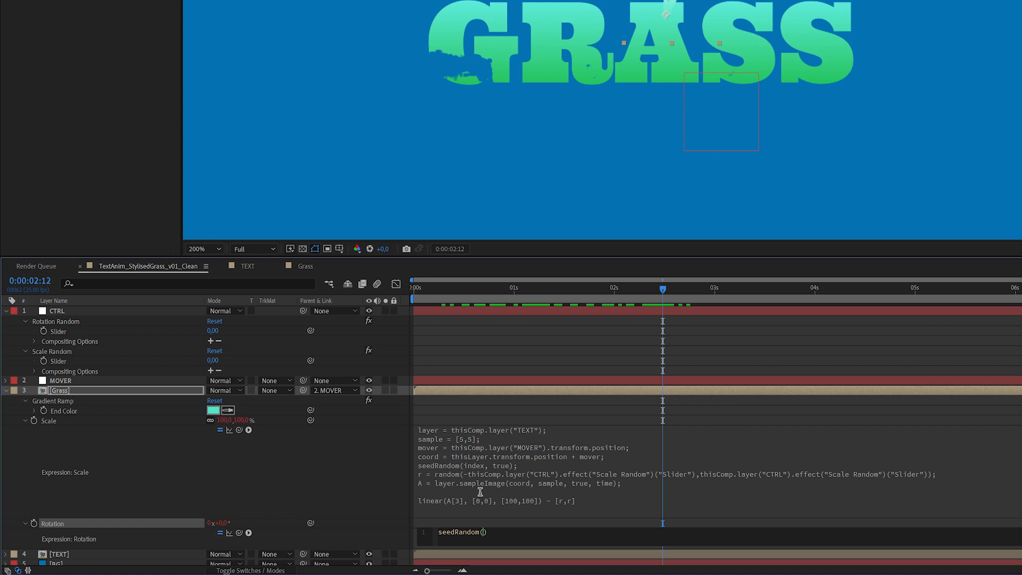
pyautogui.write('index, true')
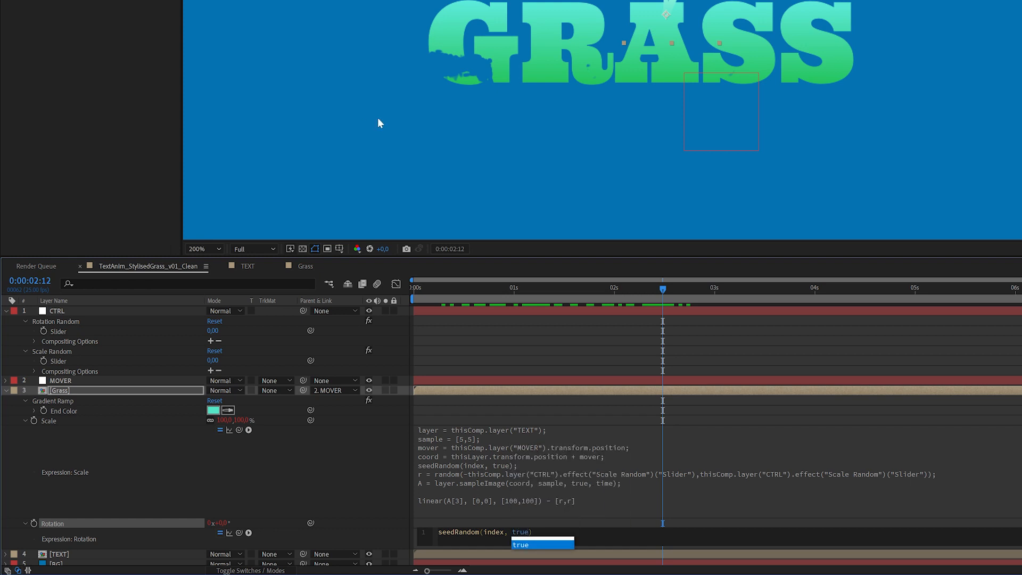
pyautogui.write(');')
pyautogui.press('Return')
# - Complete the Rotation expression with random() between the negative and positive values of CTRL's linked Rotation Random slider, and save the project
pyautogui.write('rand')
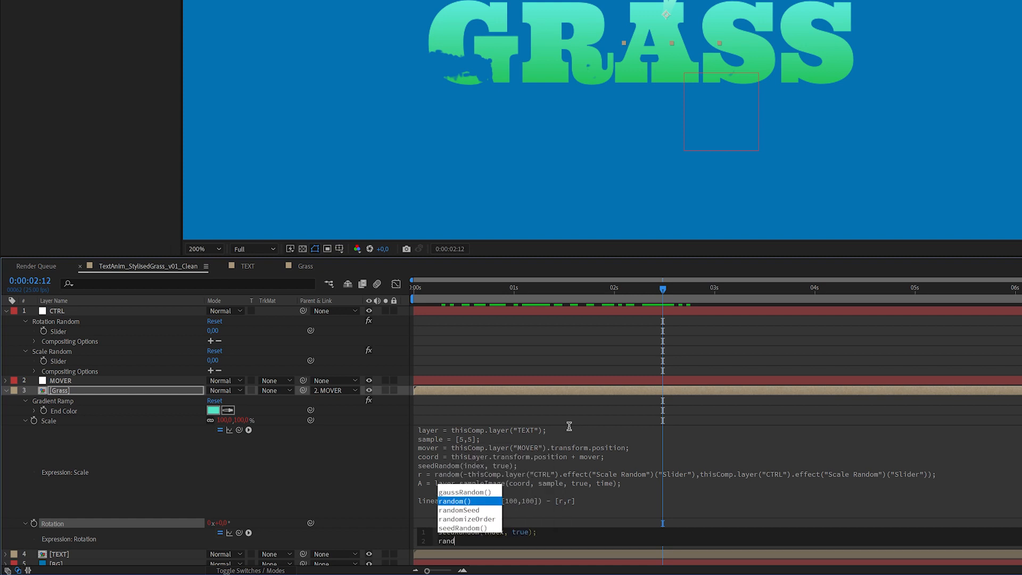
pyautogui.press('Return')
pyautogui.moveTo(239, 533); pyautogui.dragTo(96, 1)
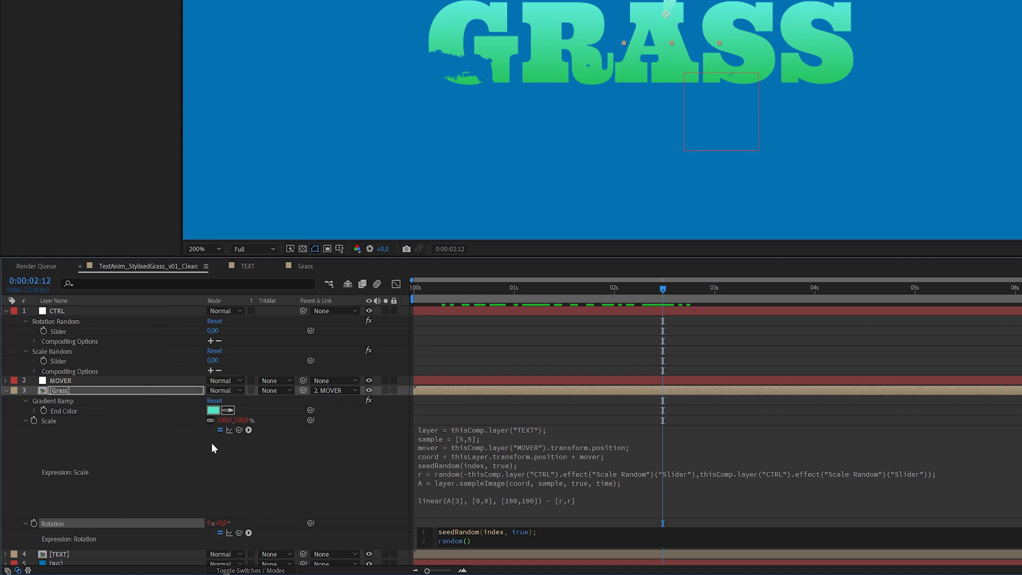
pyautogui.moveTo(240, 532); pyautogui.dragTo(68, 330)
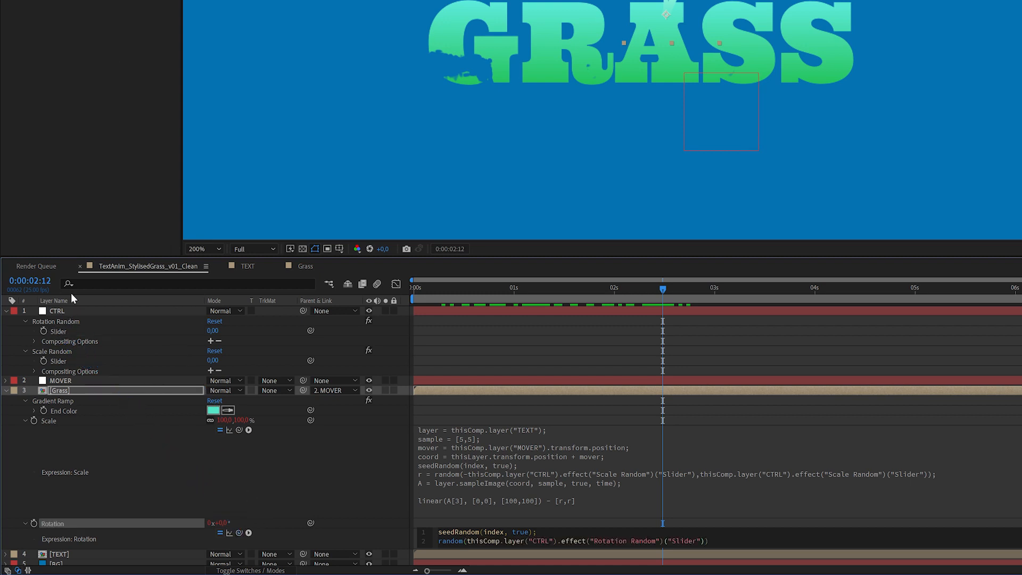
pyautogui.write(',')
pyautogui.moveTo(245, 533); pyautogui.dragTo(67, 330)
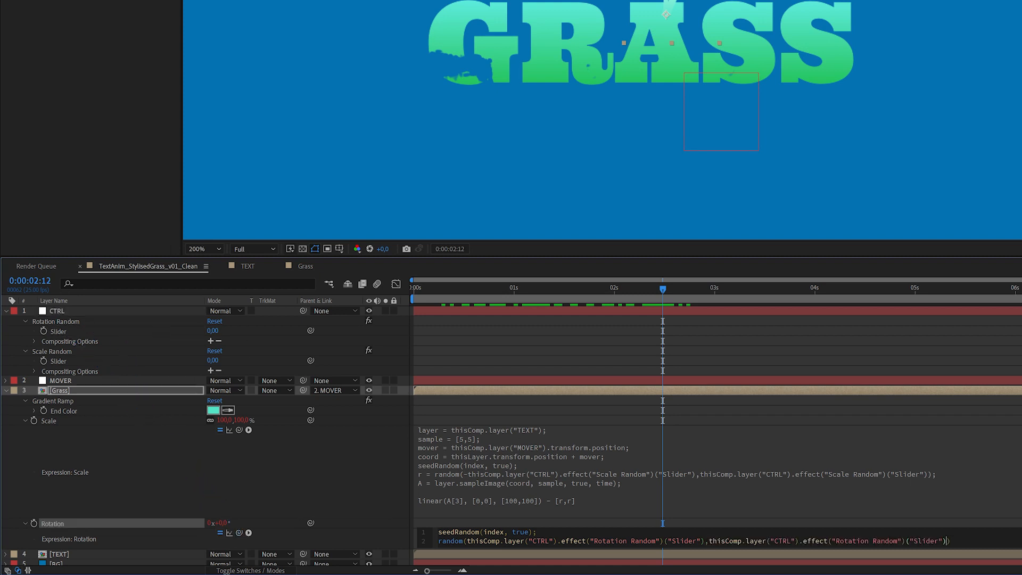
pyautogui.click(467, 541)
pyautogui.write('-')
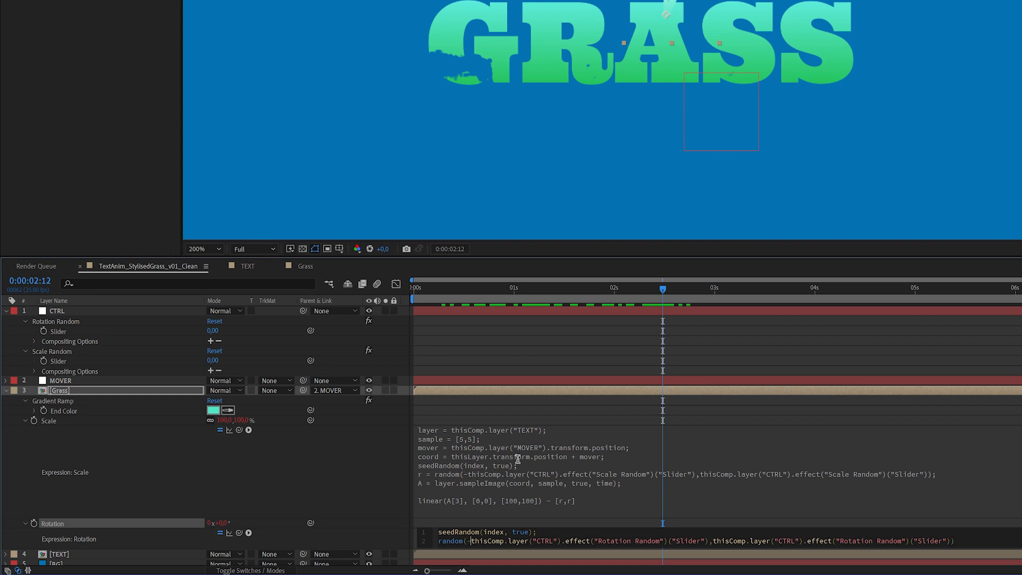
pyautogui.click(339, 487)
pyautogui.hotkey('ctrl', 's')
pyautogui.click(104, 390)
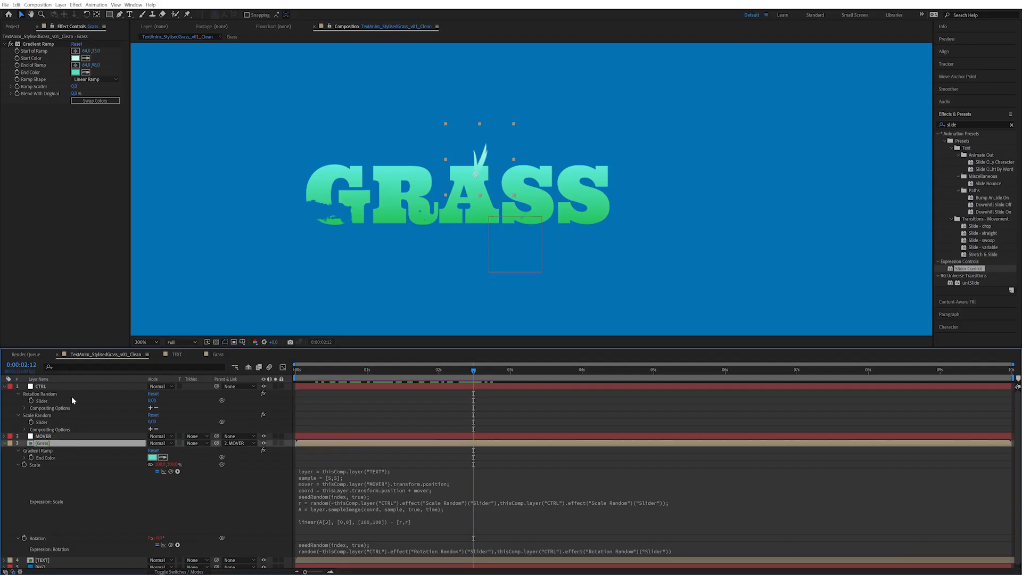
pyautogui.click(60, 387)
pyautogui.moveTo(75, 64); pyautogui.dragTo(46, 57)
pyautogui.click(77, 58)
pyautogui.hotkey('ctrl', 'z')
# - Collapse the revealed properties and expressions of the Grass layer in the timeline
pyautogui.click(50, 444)
pyautogui.press('u')
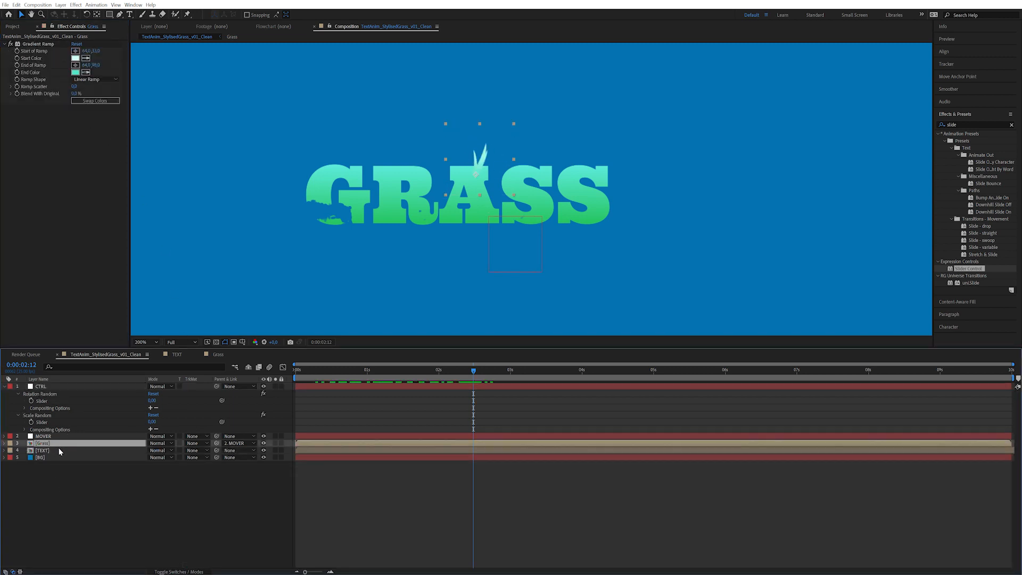
# - Duplicate the Grass layer repeatedly and spread the copies over all letters of the GRASS text
pyautogui.click(4, 386)
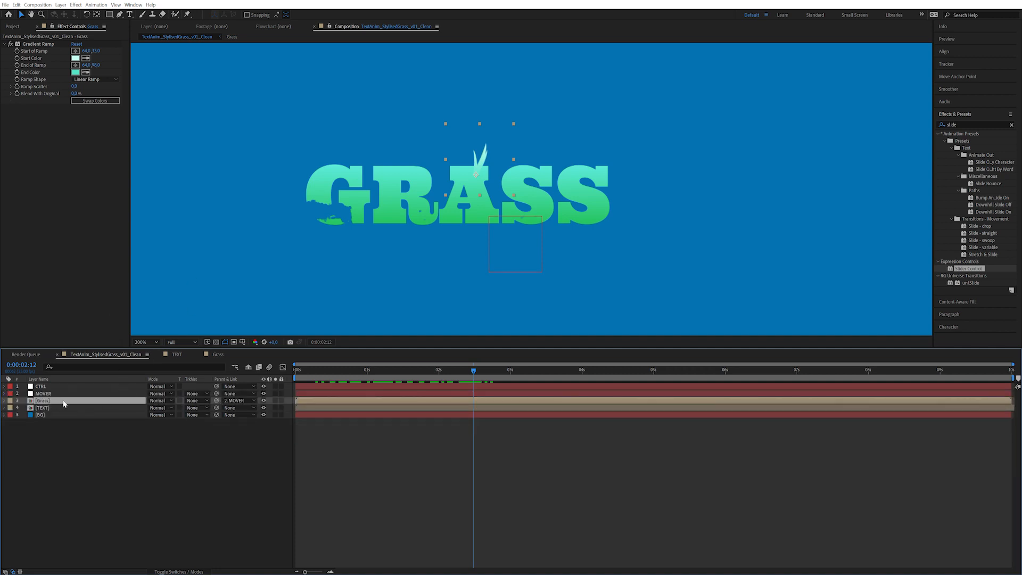
pyautogui.hotkey('ctrl', 'd')
pyautogui.moveTo(478, 164); pyautogui.dragTo(458, 191)
pyautogui.hotkey('ctrl', 'd')
pyautogui.hotkey('ctrl', 'd')
pyautogui.hotkey('ctrl', 'd')
pyautogui.hotkey('ctrl', 'd')
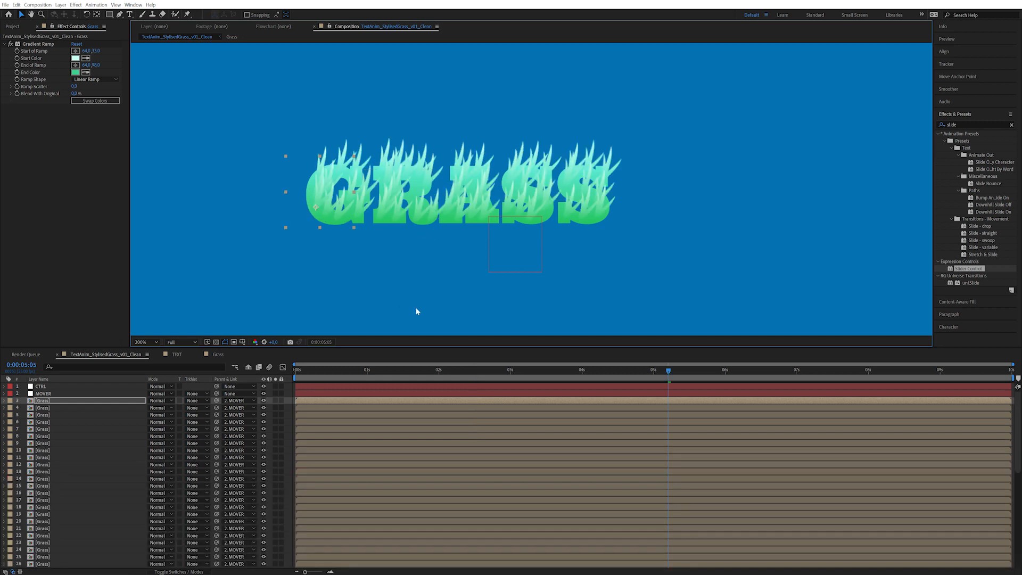
# - Set the CTRL layer's Rotation Random slider to 15
pyautogui.scroll(-1, 379, 256)
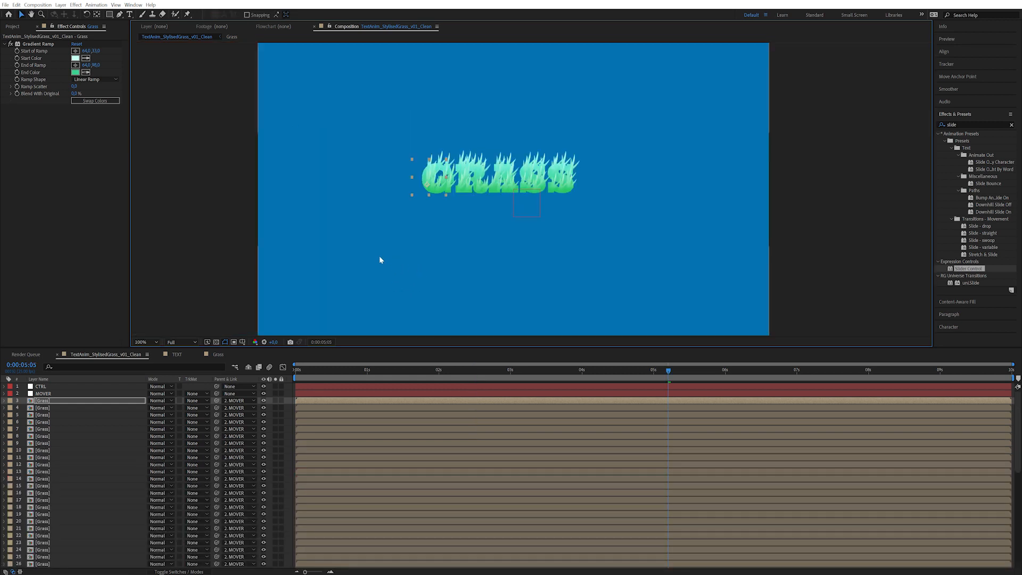
pyautogui.moveTo(604, 200); pyautogui.dragTo(560, 206)
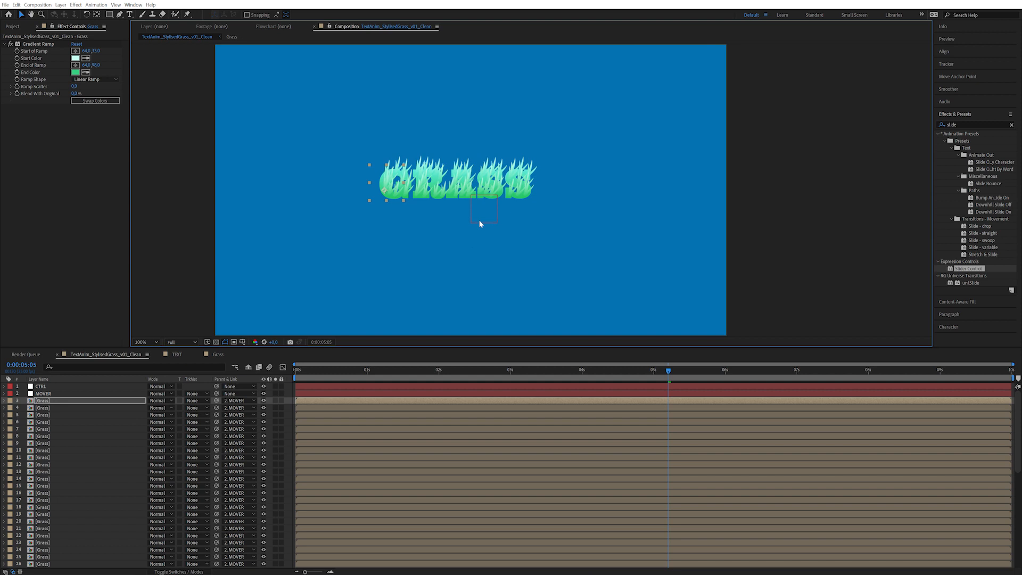
pyautogui.press('.')
pyautogui.moveTo(482, 258); pyautogui.dragTo(528, 255)
pyautogui.press('v')
pyautogui.click(54, 386)
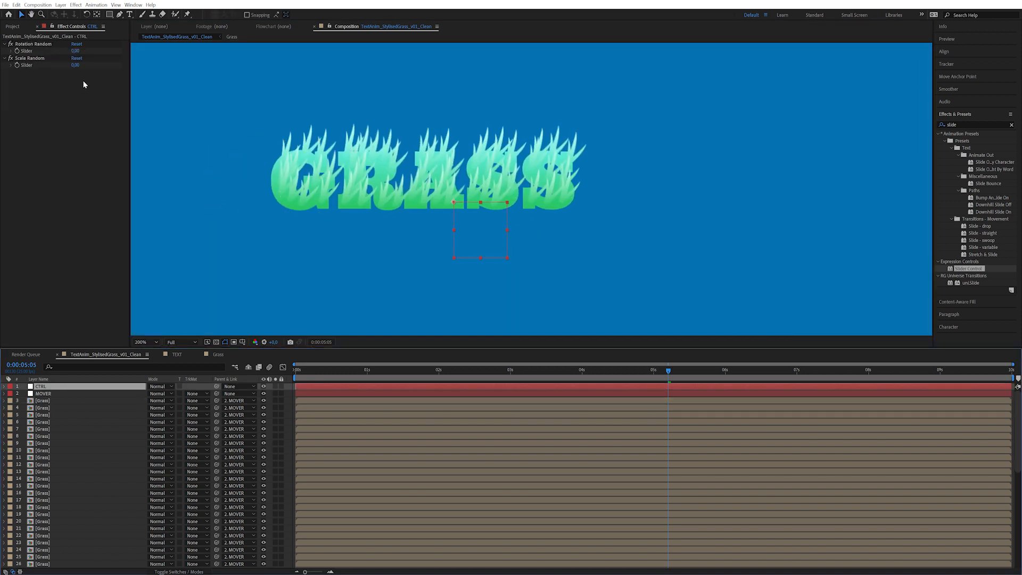
pyautogui.click(76, 51)
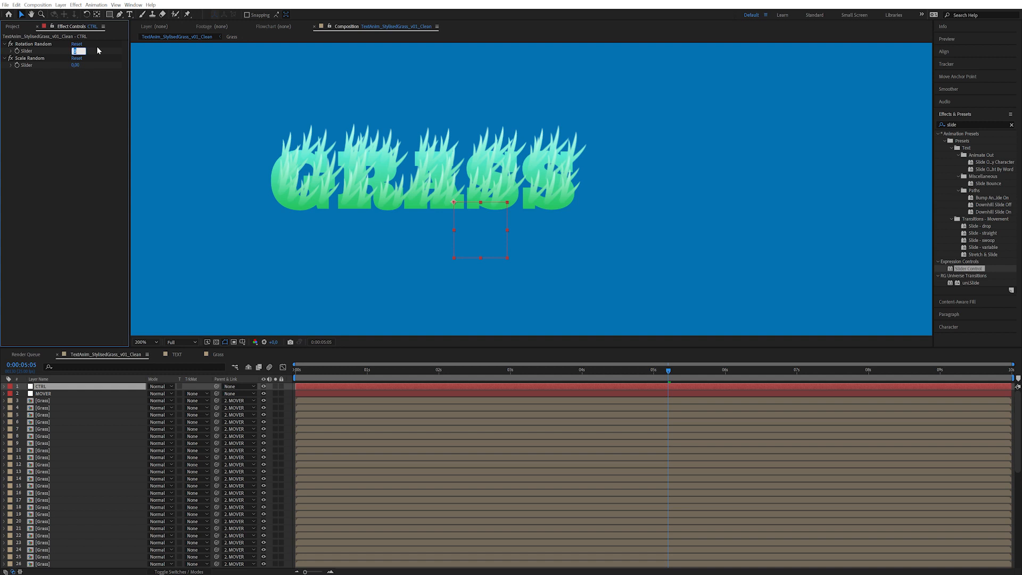
pyautogui.press('Return')
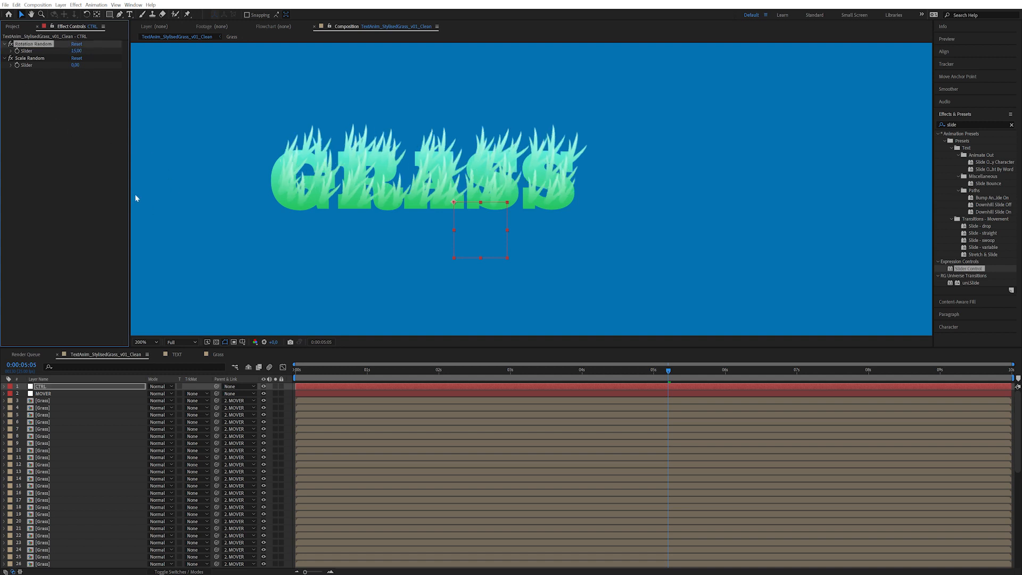
# - Set the CTRL layer's Scale Random slider to 20
pyautogui.click(75, 64)
pyautogui.write('20')
pyautogui.press('Return')
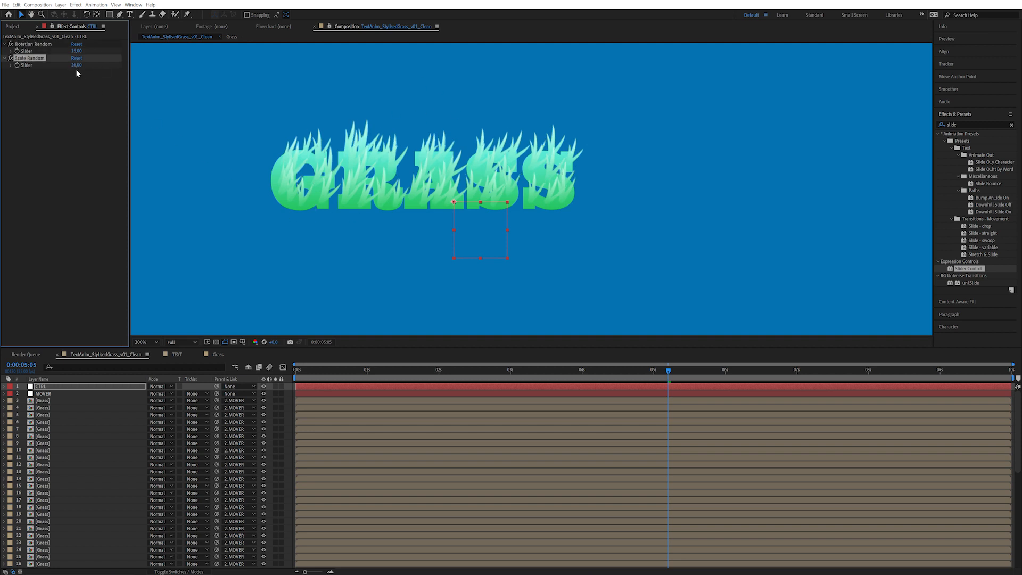
pyautogui.moveTo(76, 65); pyautogui.dragTo(78, 65)
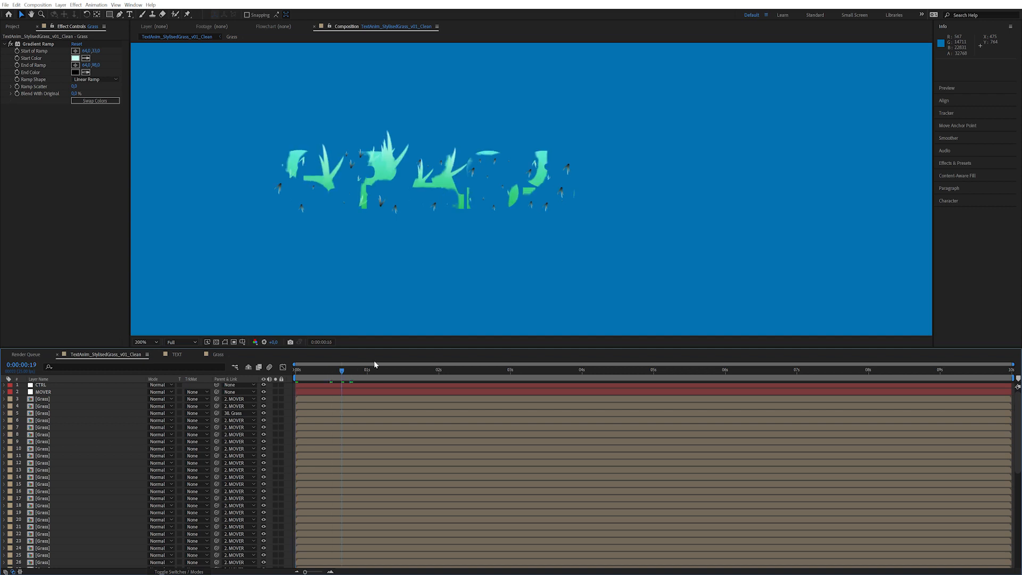
# - Go to 0:00:00:09 and reveal the Scale and Opacity properties of the topmost Grass layer
pyautogui.moveTo(375, 361); pyautogui.dragTo(298, 361)
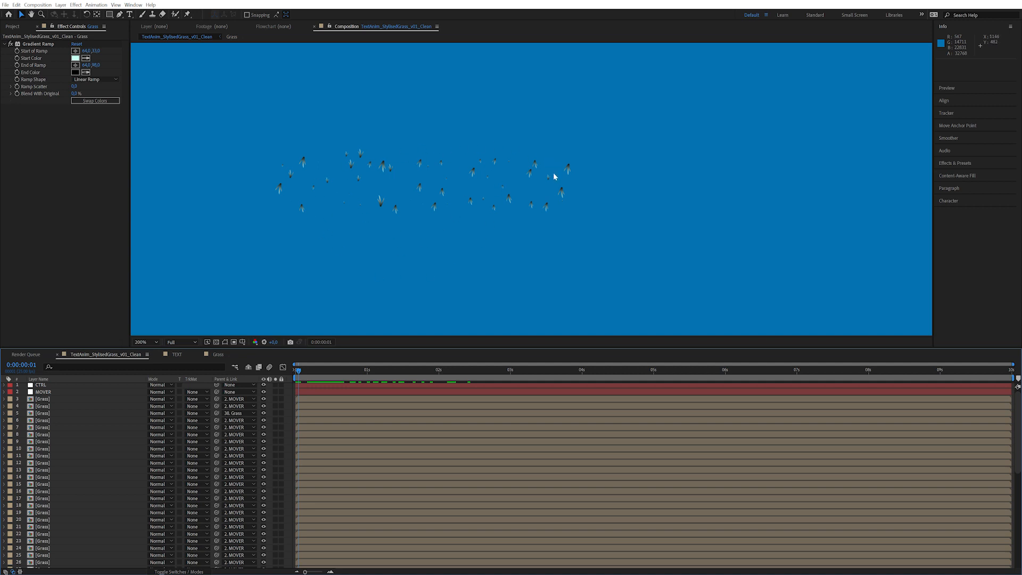
pyautogui.moveTo(310, 372)
pyautogui.mouseDown()
pyautogui.moveTo(559, 379)
pyautogui.moveTo(295, 389)
pyautogui.moveTo(330, 391)
pyautogui.moveTo(322, 370)
pyautogui.moveTo(303, 373)
pyautogui.moveTo(322, 371)
pyautogui.mouseUp()
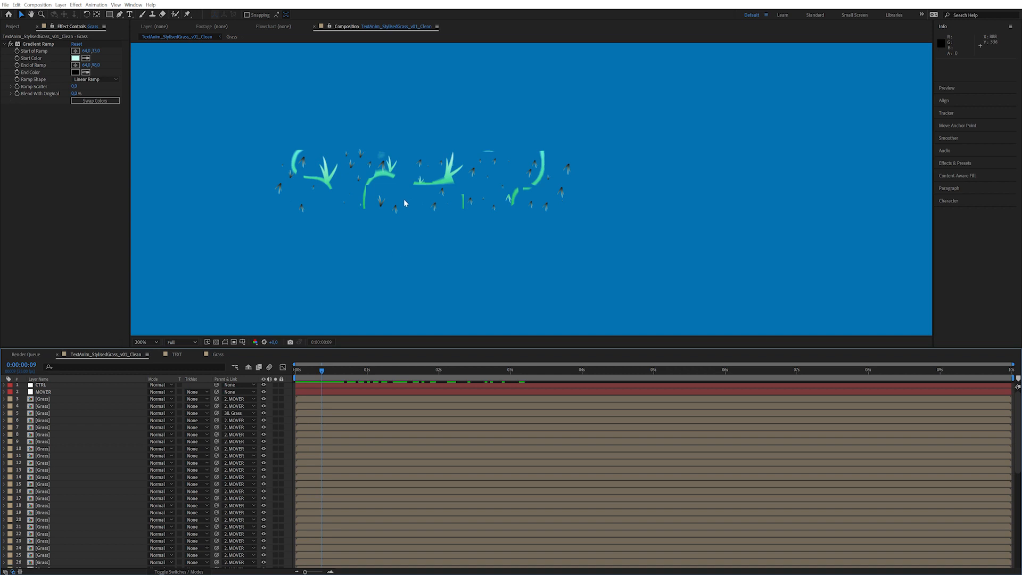
pyautogui.click(68, 400)
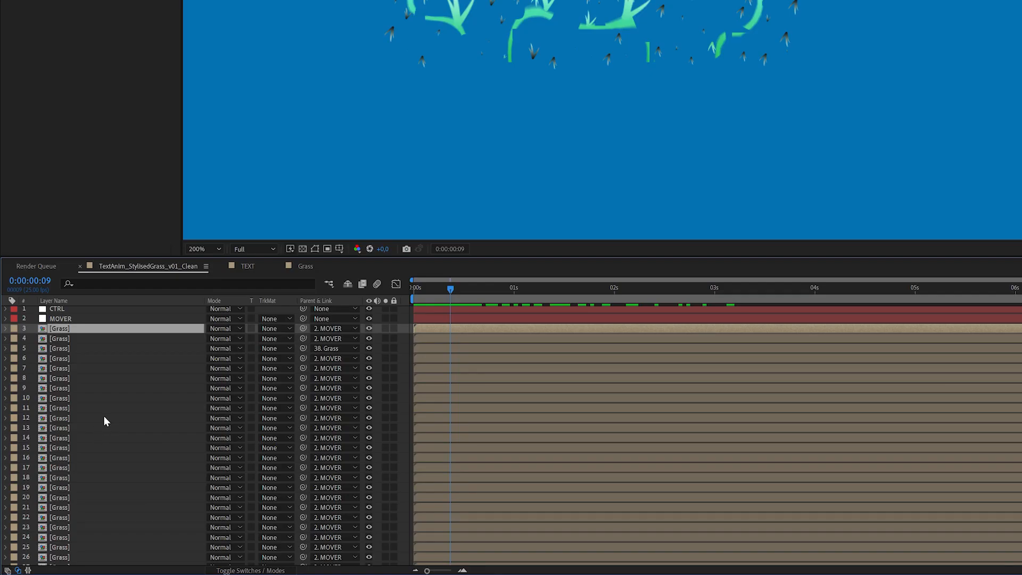
pyautogui.press('t')
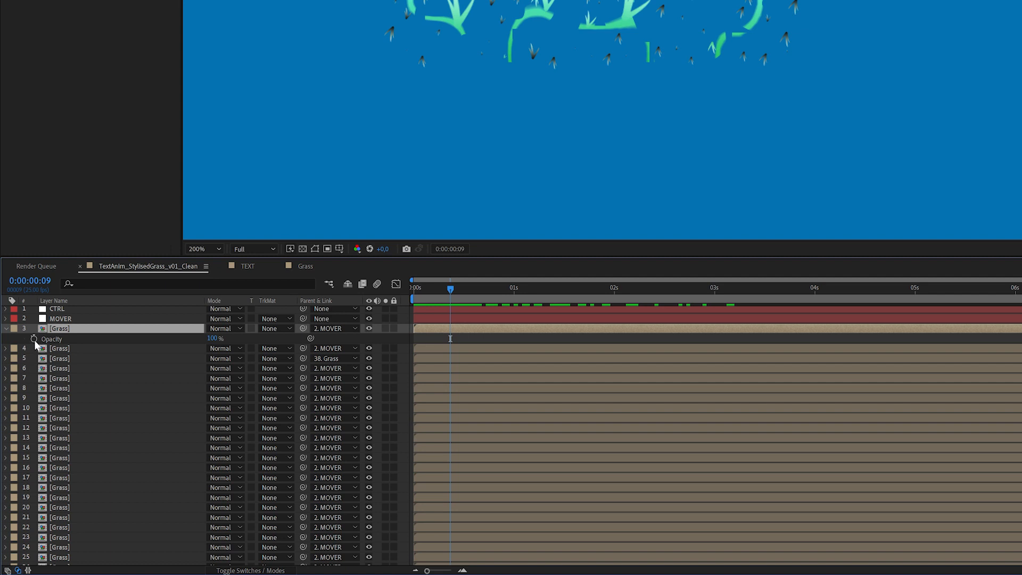
pyautogui.hotkey('shift', 's')
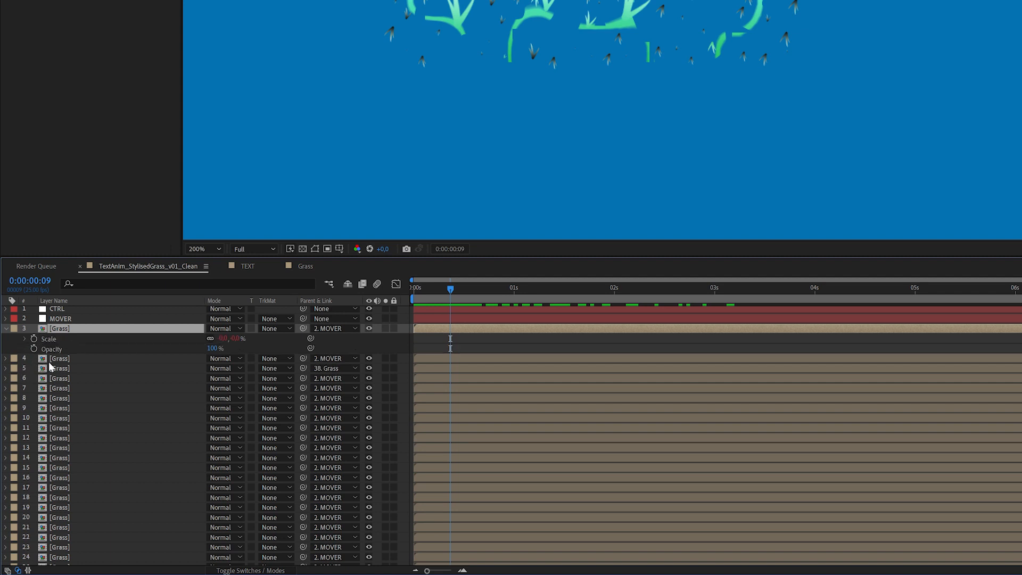
# - Copy the full text of the topmost Grass layer's Scale expression
pyautogui.keyDown('alt'); pyautogui.click(34, 339); pyautogui.keyUp('alt')
pyautogui.write('layer = thisComp.layer("TEXT"); sample = [5,5]; mover = thisComp.layer("MOVER").transform.position; coord = thisLayer.transform.position + mover; seedRandom(index, true); r = random(-thisComp.layer("CTRL").effect("Scale Random")("Slider"),thisComp.layer("CTRL").effect("Scale Random")("Slider")); A = layer.sampleImage(coord, sample, true, time);')
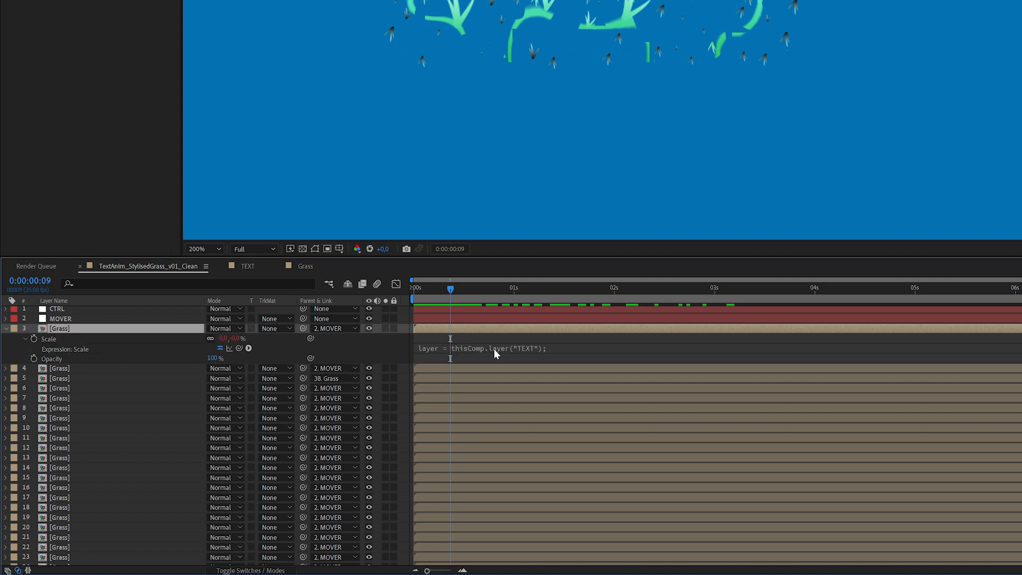
pyautogui.moveTo(495, 358); pyautogui.dragTo(495, 449)
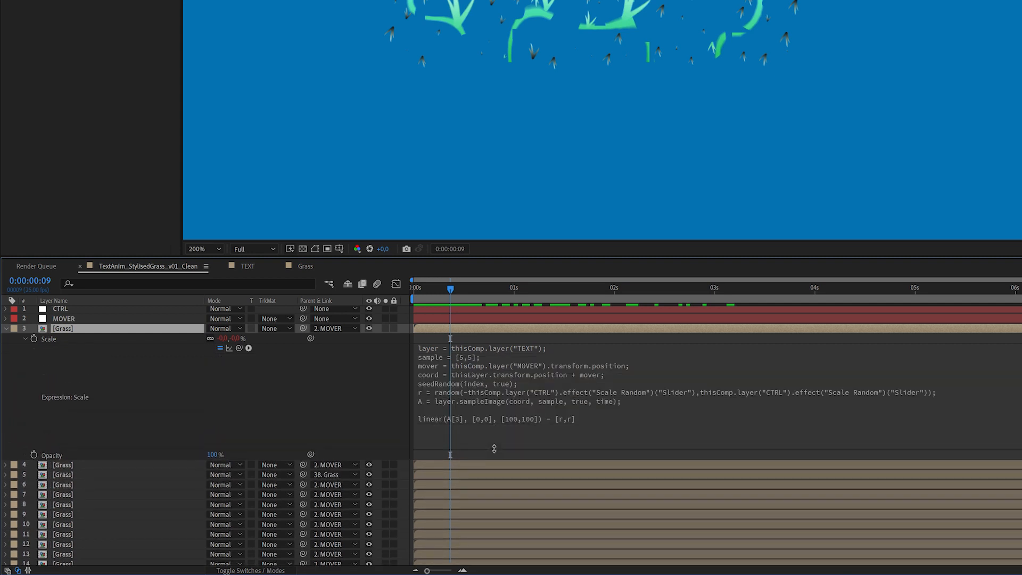
pyautogui.moveTo(606, 421); pyautogui.dragTo(426, 308)
pyautogui.hotkey('ctrl', 'c')
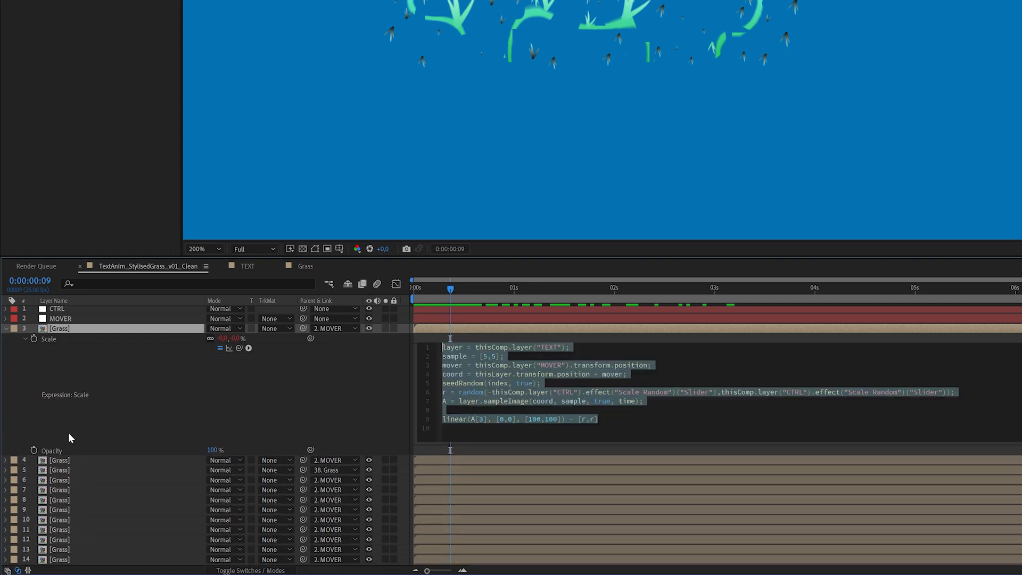
pyautogui.click(443, 60)
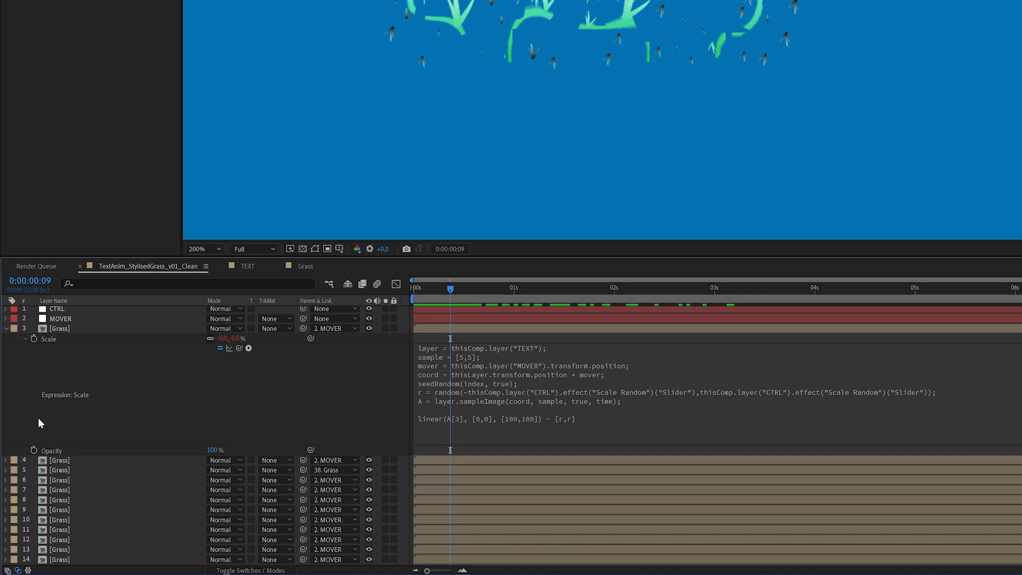
# - Add an expression to the same Grass layer's Opacity, paste the copied Scale code and enlarge the expression field
pyautogui.keyDown('alt'); pyautogui.click(34, 450); pyautogui.keyUp('alt')
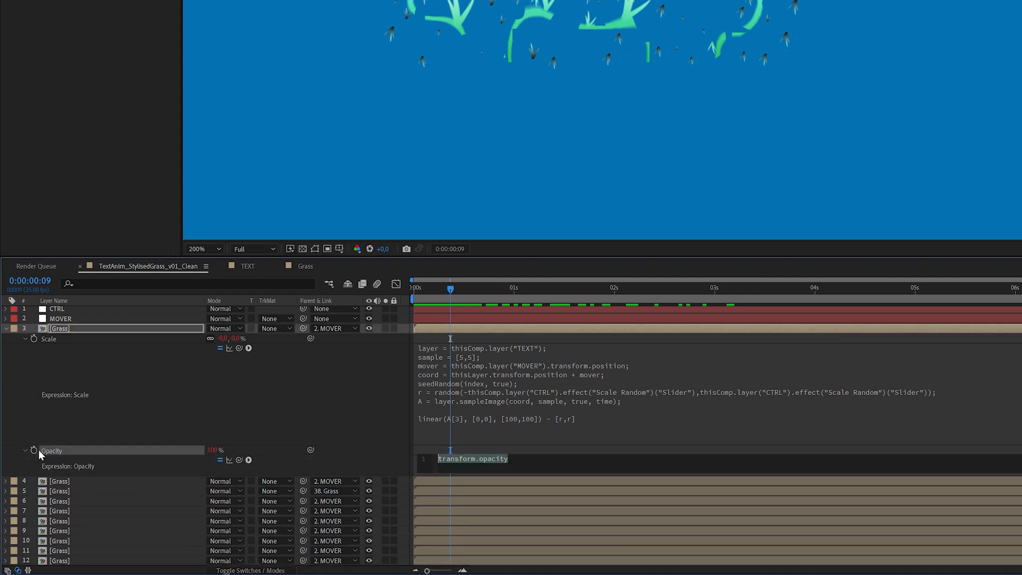
pyautogui.hotkey('ctrl', 'v')
pyautogui.moveTo(509, 473); pyautogui.dragTo(516, 541)
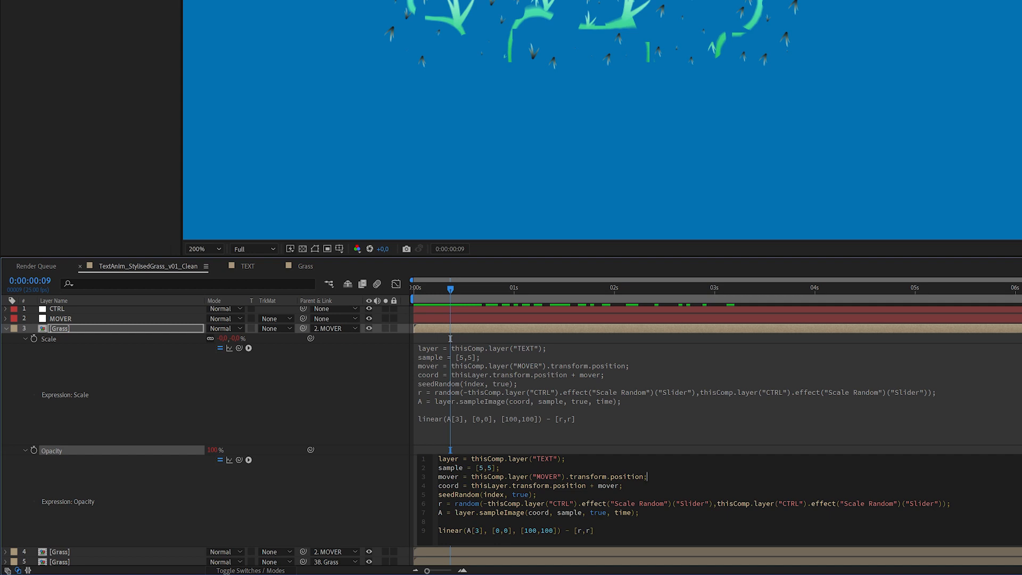
# - Delete the random "r" line and the seedRandom line from the Opacity expression
pyautogui.hotkey('shift', 'Home')
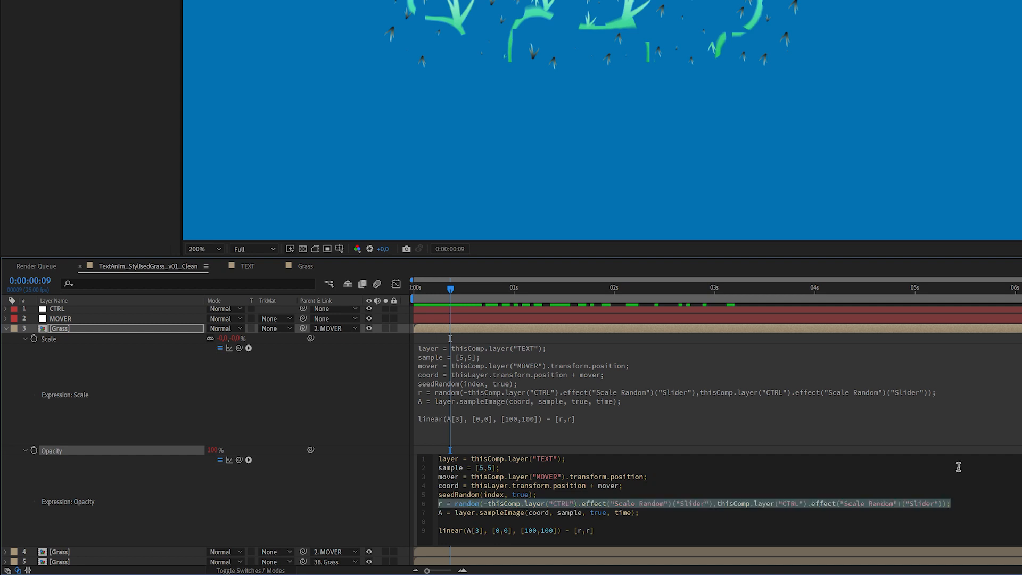
pyautogui.press('BackSpace')
pyautogui.press('BackSpace')
pyautogui.hotkey('shift', 'Home')
pyautogui.press('BackSpace')
pyautogui.press('BackSpace')
# - Remove the final linear() line from the Opacity expression, including its "- [r,r]" term
pyautogui.press('Down')
pyautogui.press('Down')
pyautogui.press('Down')
pyautogui.hotkey('shift', 'Left')
pyautogui.hotkey('shift', 'Left')
pyautogui.hotkey('shift', 'Left')
pyautogui.hotkey('shift', 'Left')
pyautogui.hotkey('shift', 'Left')
pyautogui.hotkey('shift', 'Left')
pyautogui.hotkey('shift', 'Left')
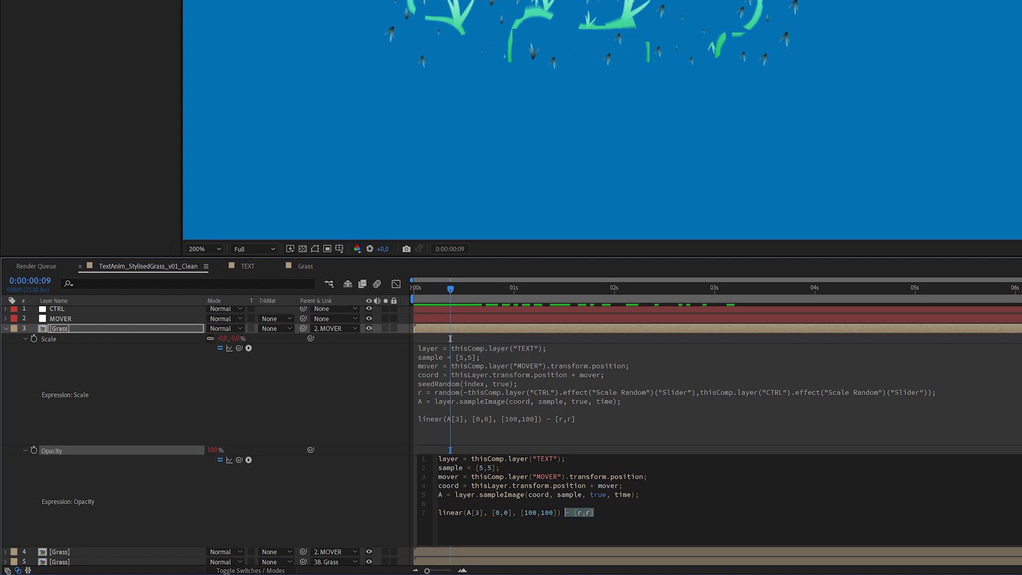
pyautogui.press('BackSpace')
pyautogui.press('BackSpace')
pyautogui.hotkey('shift', 'Home')
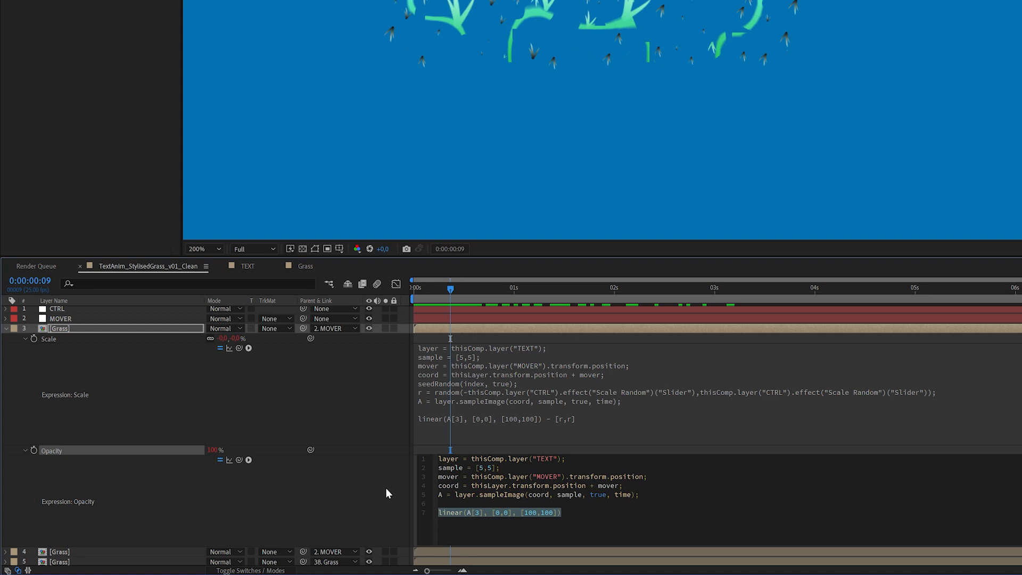
pyautogui.press('BackSpace')
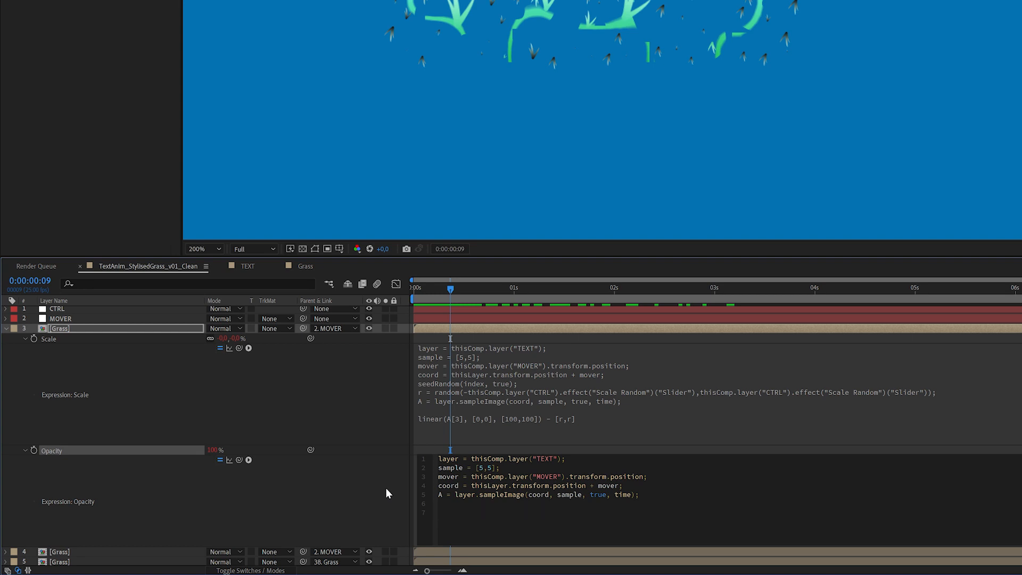
# - End the Opacity expression with "if(A[3] == 0){0}else{100}" and apply it
pyautogui.write('if')
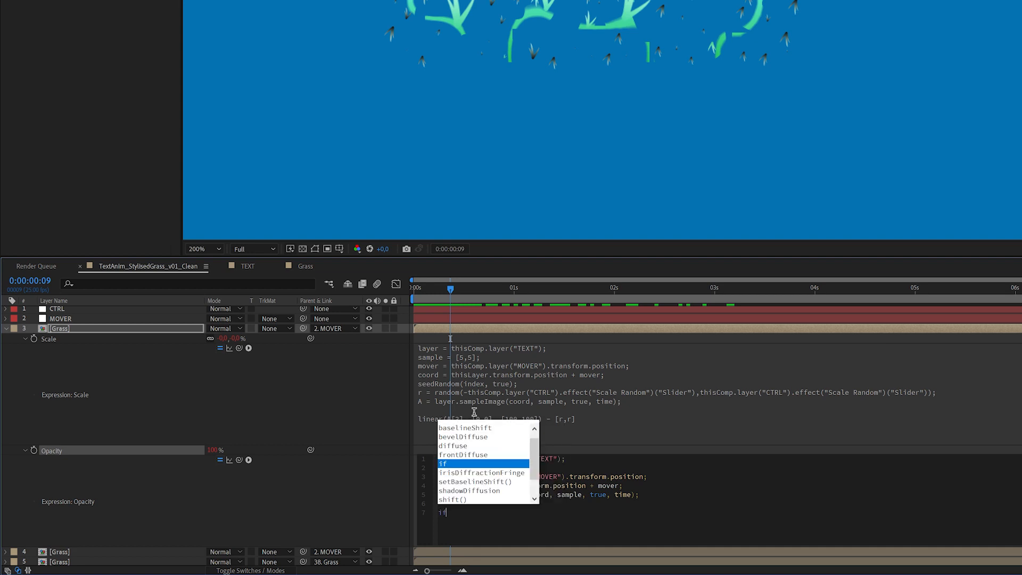
pyautogui.write('(A[3]')
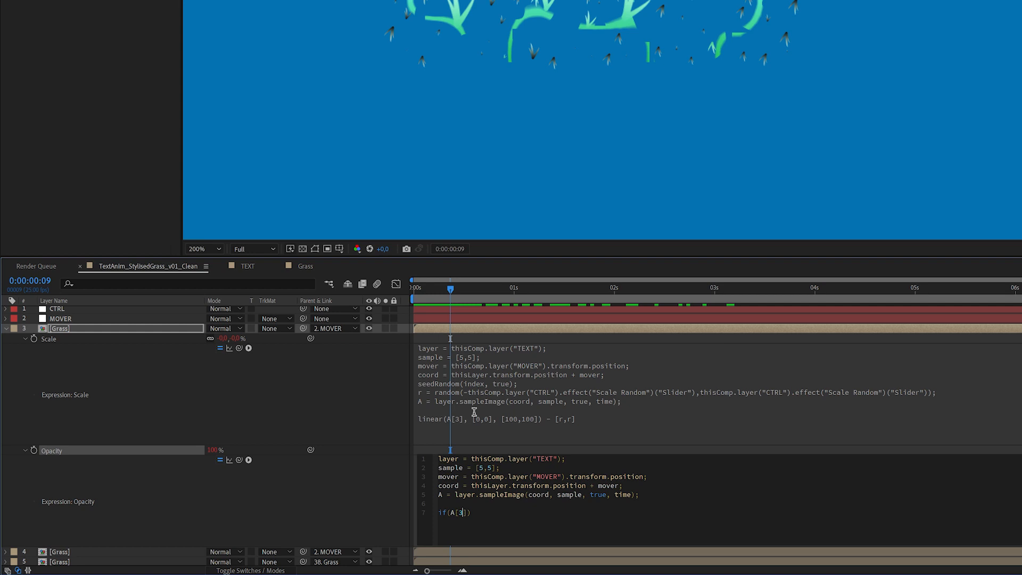
pyautogui.write(' ==')
pyautogui.hotkey('shift', 'Left')
pyautogui.write('0')
pyautogui.write('{}')
pyautogui.write('0')
pyautogui.write('else')
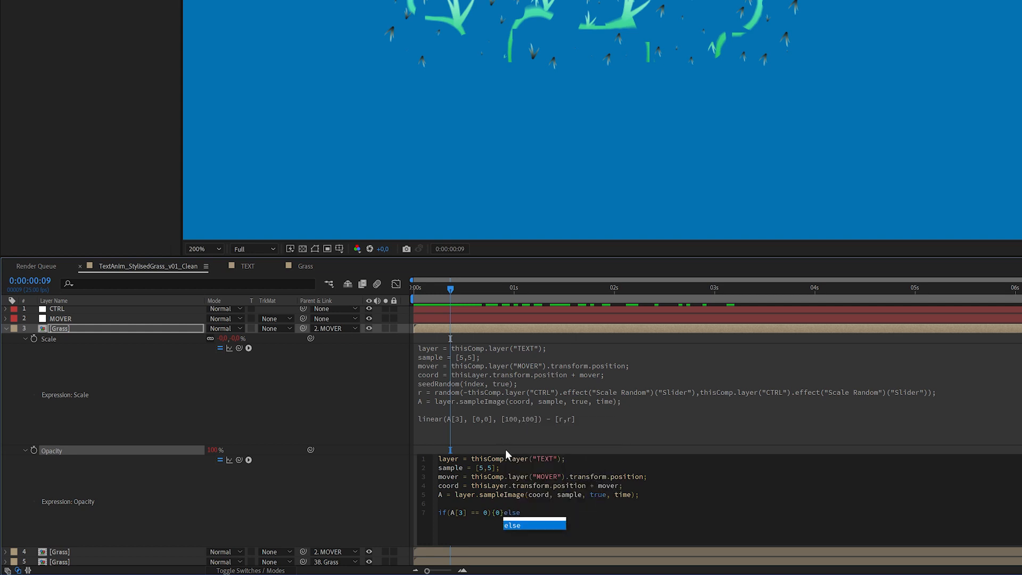
pyautogui.write('{100')
pyautogui.click(354, 499)
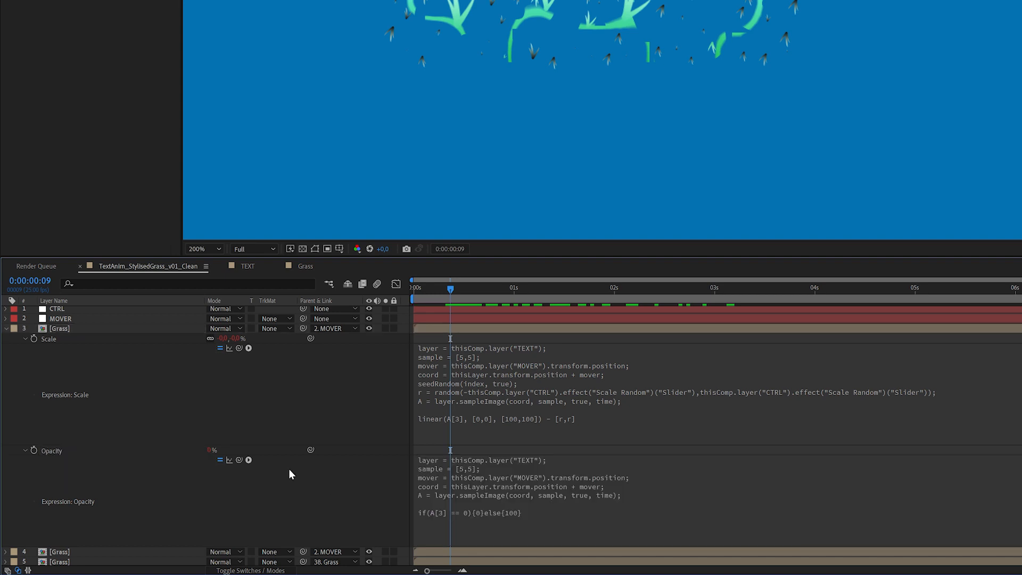
# - Show the layer controls in the composition view and copy only the expression from the topmost Grass layer's Opacity
pyautogui.click(92, 329)
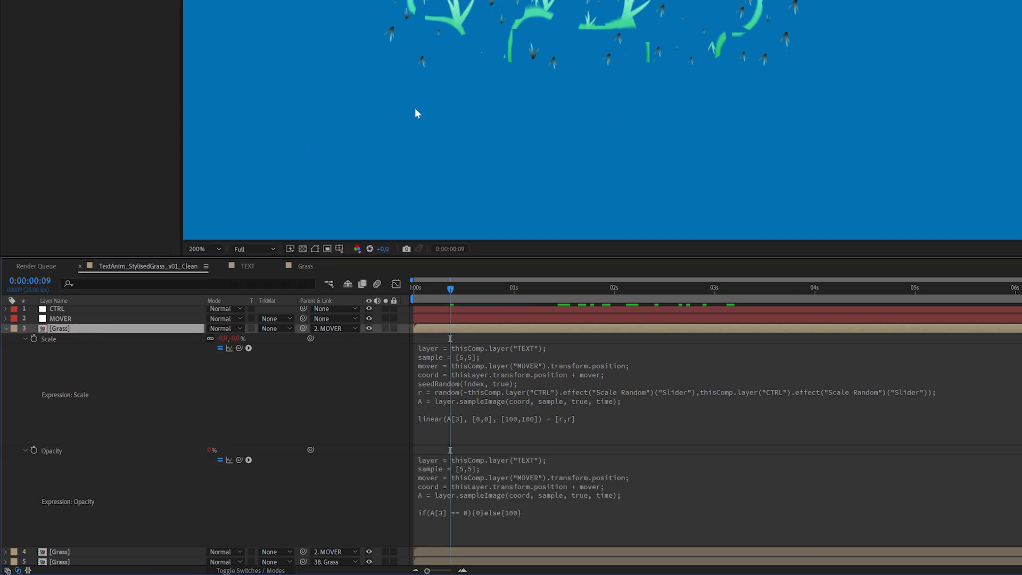
pyautogui.hotkey('ctrl', 'shift', 'h')
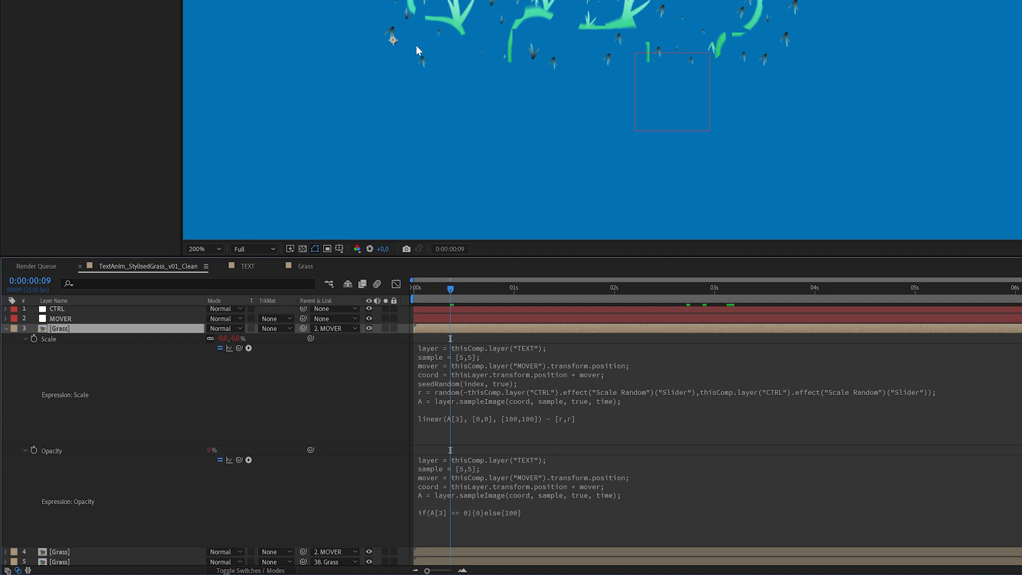
pyautogui.click(80, 450)
pyautogui.rightClick(77, 449)
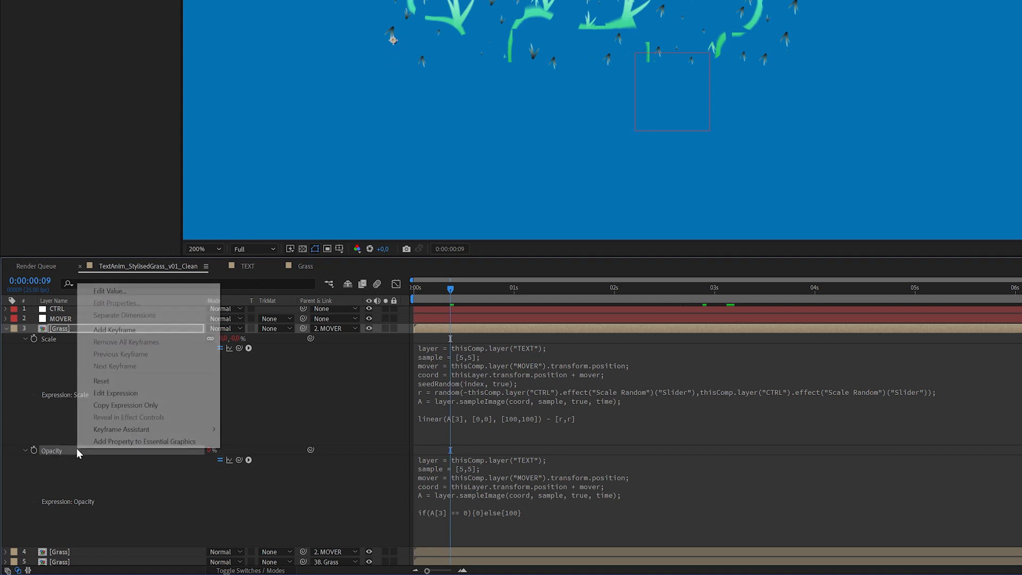
pyautogui.click(139, 405)
# - Paste the Opacity expression onto all the other Grass layers, 4 through 54, and deselect them
pyautogui.click(91, 553)
pyautogui.scroll(-2, 202, 309)
pyautogui.scroll(-10, 202, 310)
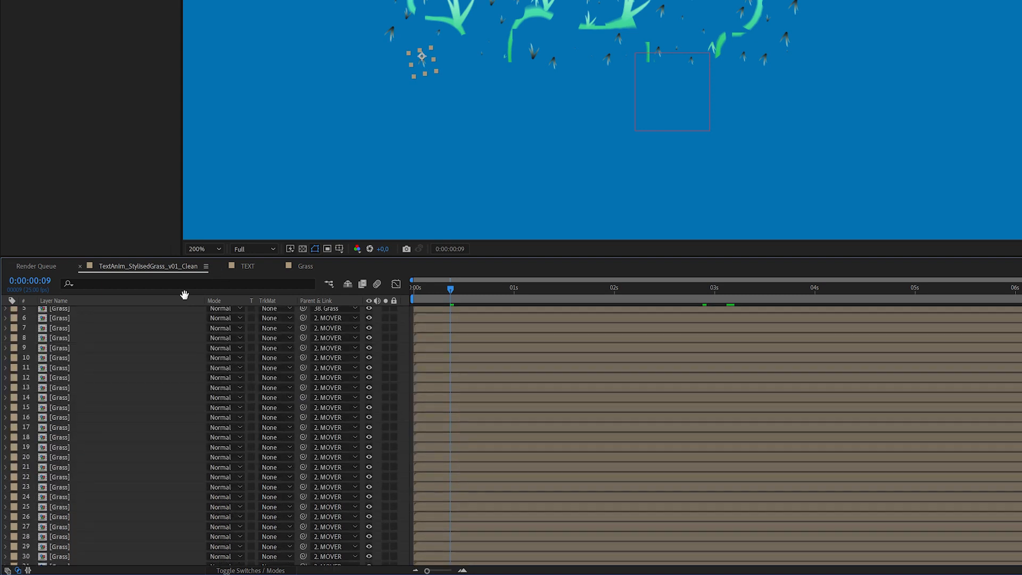
pyautogui.keyDown('shift'); pyautogui.click(78, 540); pyautogui.keyUp('shift')
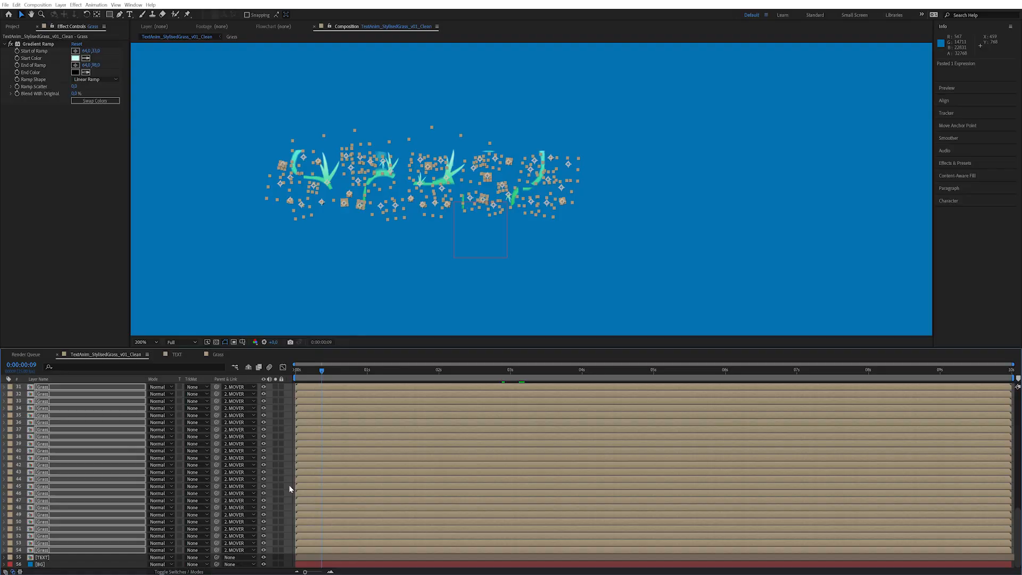
pyautogui.click(399, 439)
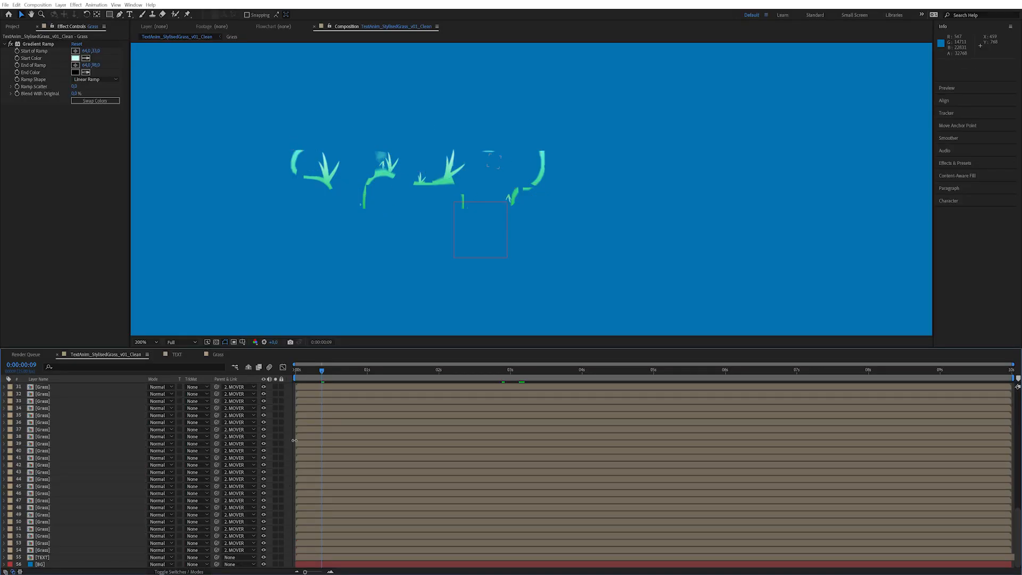
# - Scrub the grass growth forward to 0:00:04:20 and show the composition at 100% magnification
pyautogui.moveTo(322, 372); pyautogui.dragTo(614, 379)
pyautogui.click(146, 342)
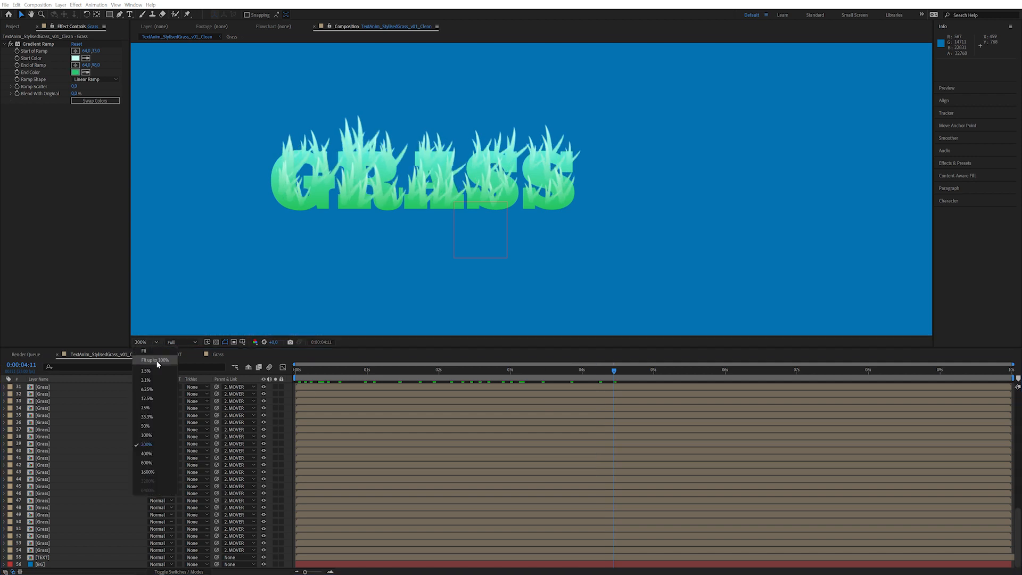
pyautogui.click(146, 434)
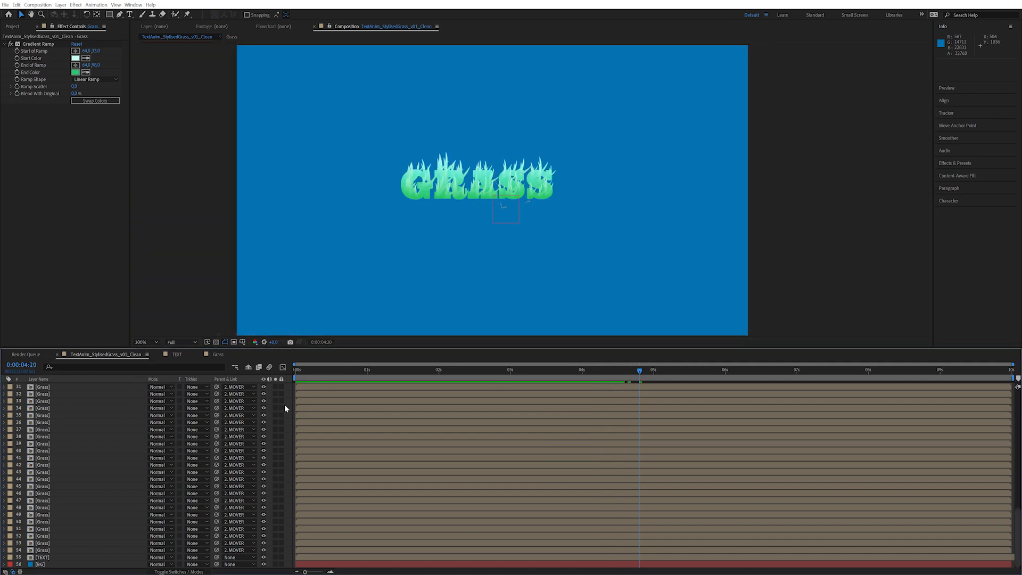
# - Change the BG solid's color to dark navy blue, 001B4C
pyautogui.click(52, 565)
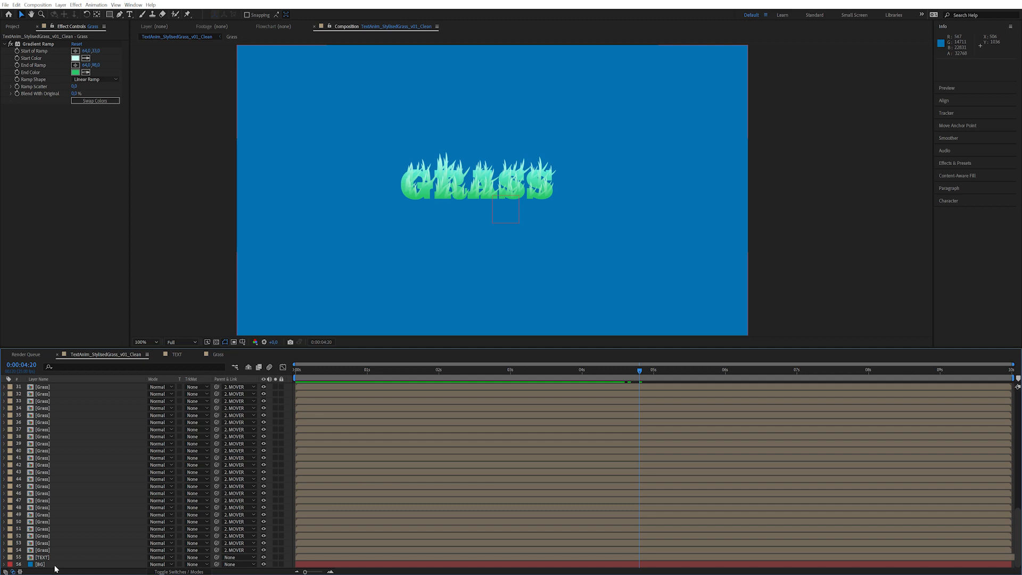
pyautogui.click(56, 566)
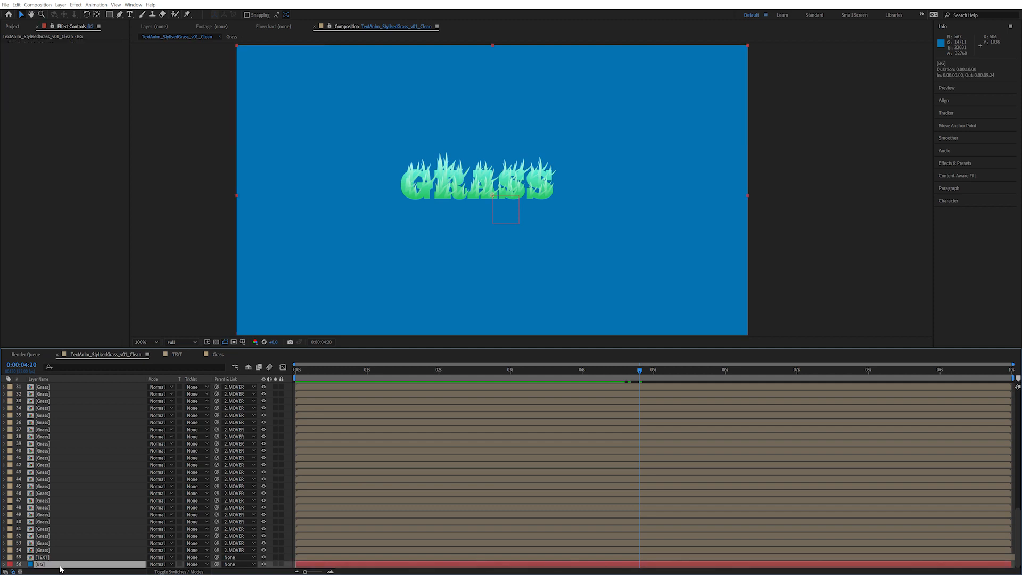
pyautogui.click(60, 5)
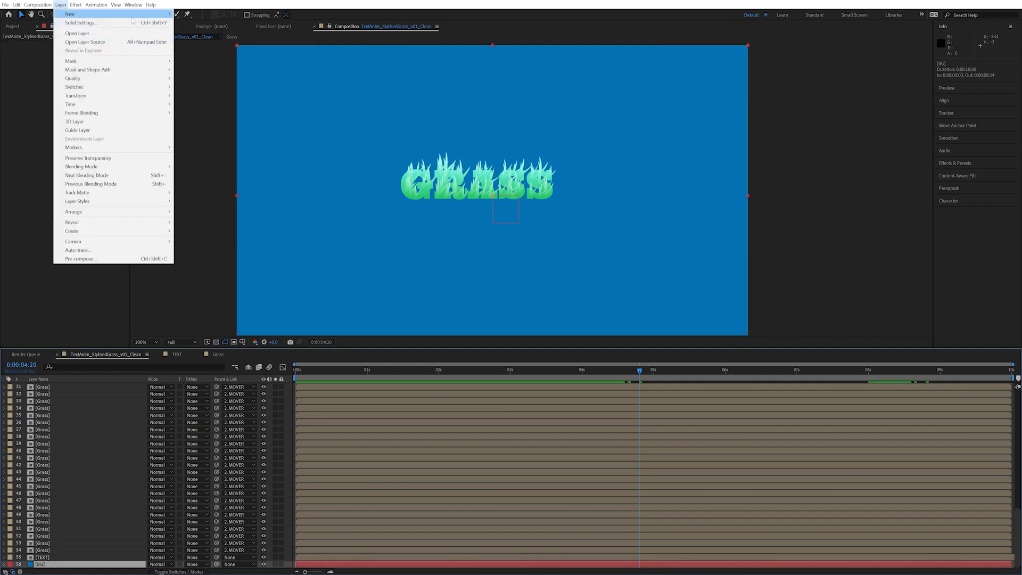
pyautogui.click(154, 23)
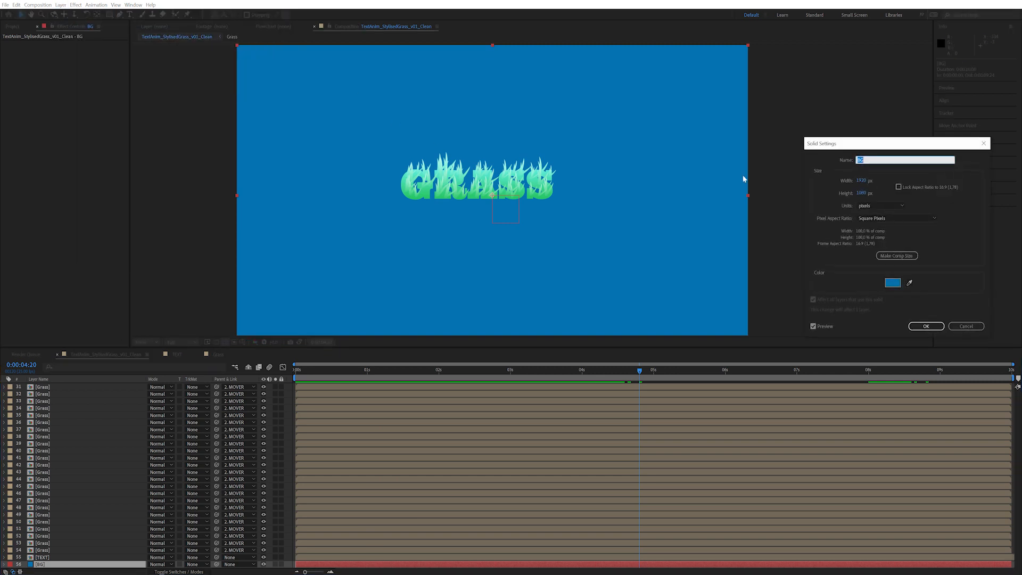
pyautogui.click(893, 285)
pyautogui.moveTo(760, 326); pyautogui.dragTo(761, 366)
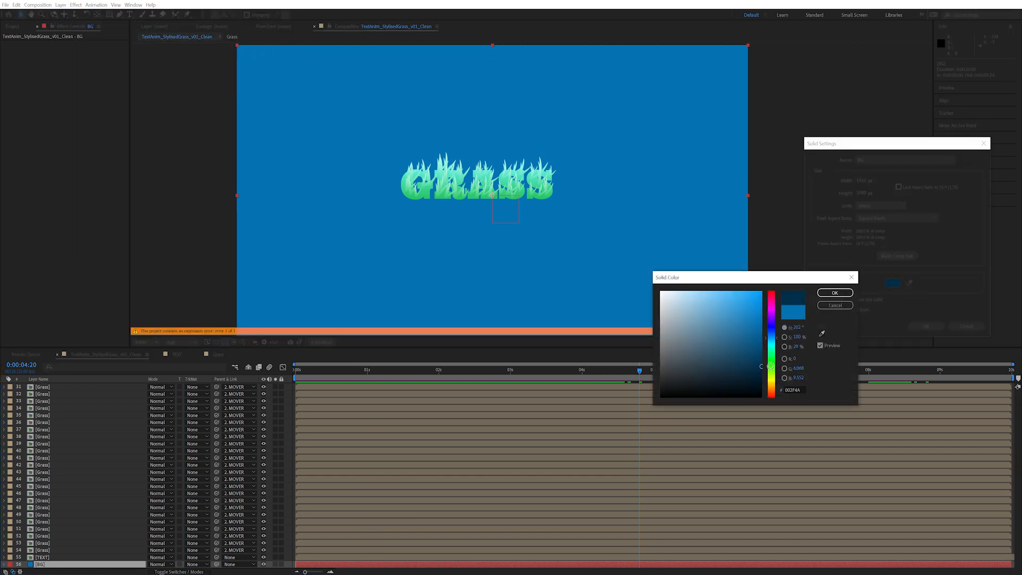
pyautogui.click(776, 332)
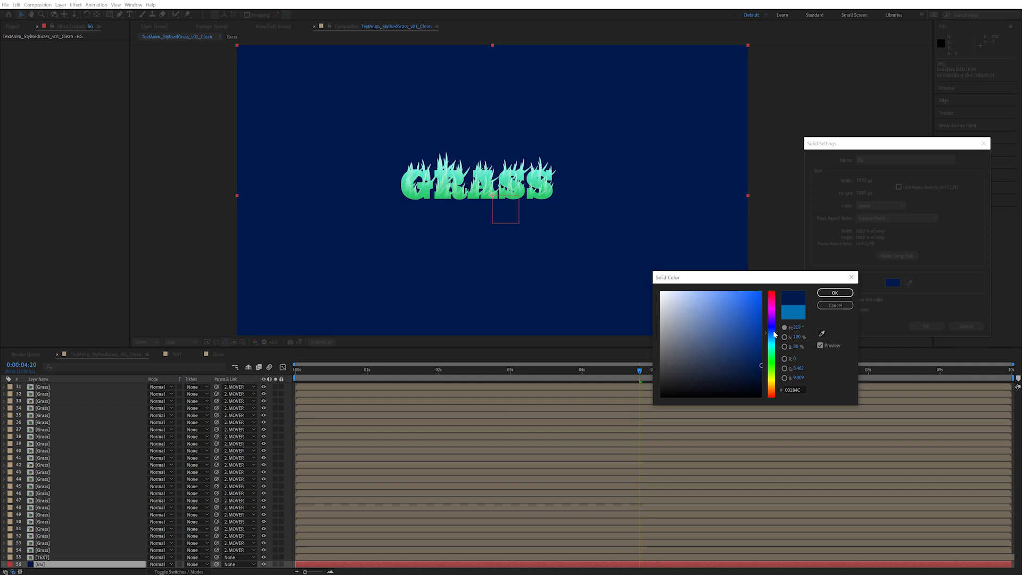
pyautogui.click(834, 292)
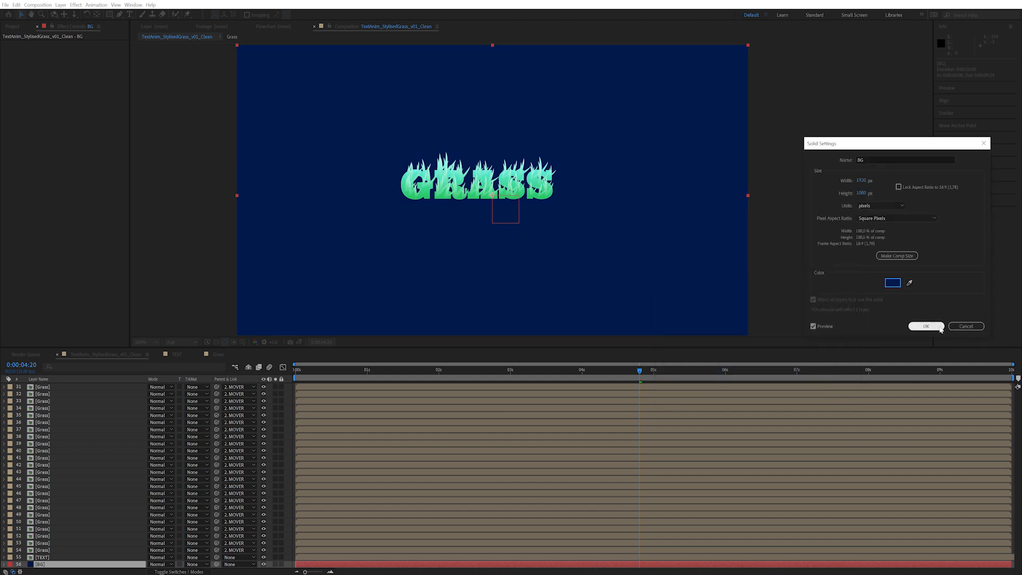
pyautogui.click(925, 326)
# - With no layer selected and the time at 0:00:00:00, draw a circle about 180 px wide at the composition's center as a new shape layer
pyautogui.scroll(15, 107, 479)
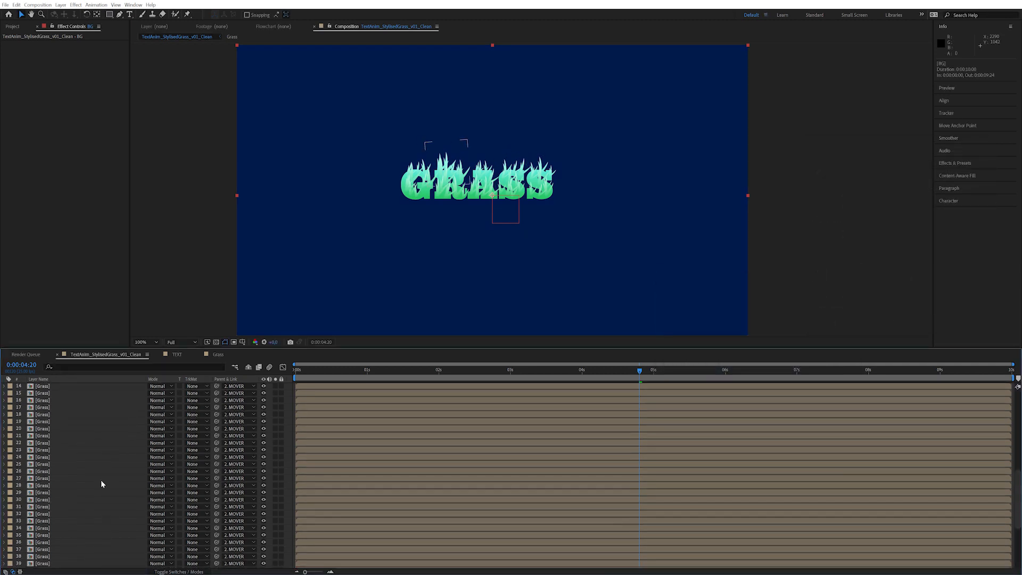
pyautogui.click(5, 401)
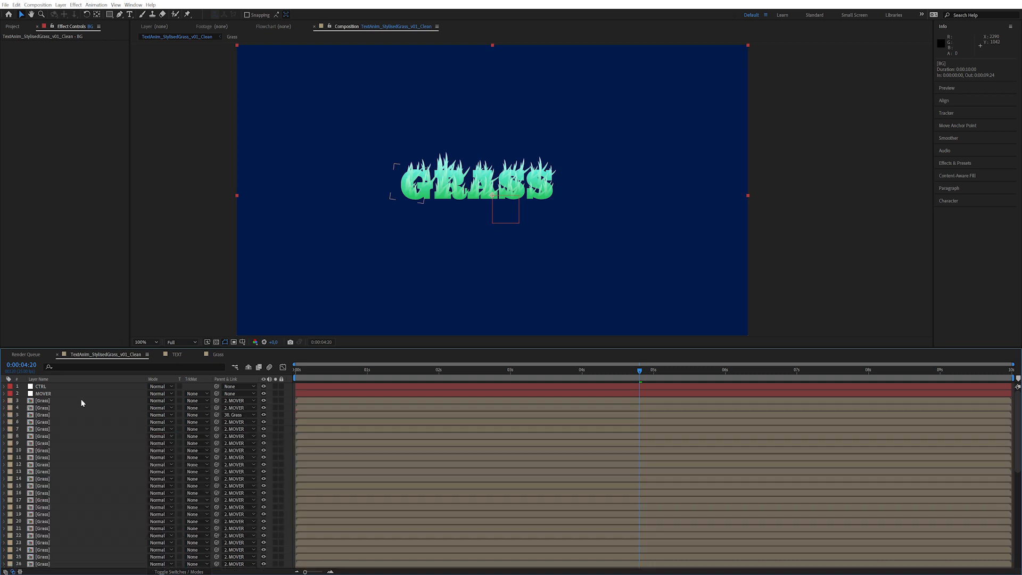
pyautogui.click(287, 414)
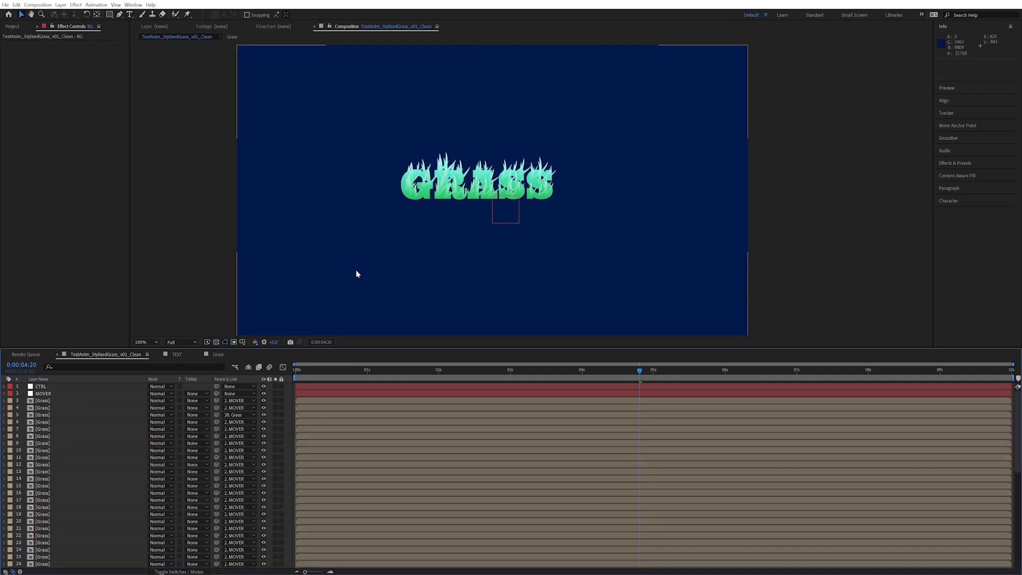
pyautogui.moveTo(342, 369); pyautogui.dragTo(259, 378)
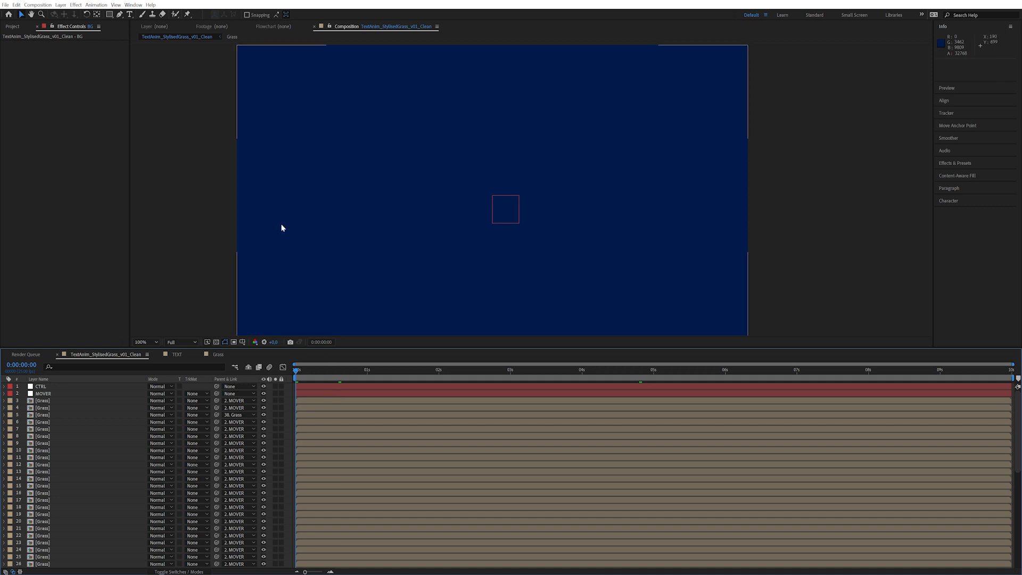
pyautogui.click(120, 14)
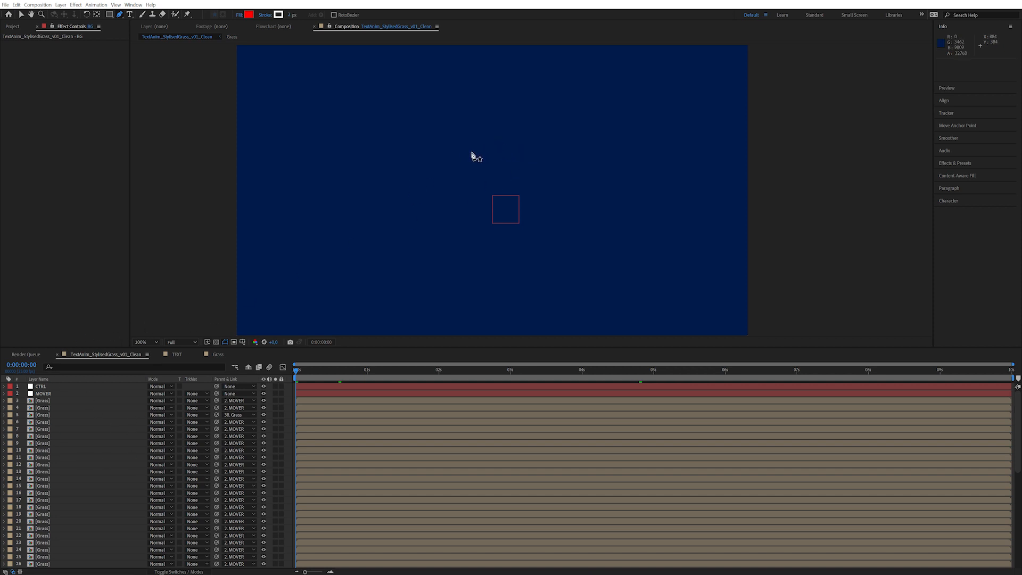
pyautogui.click(110, 16)
pyautogui.moveTo(110, 16); pyautogui.dragTo(137, 50)
pyautogui.click(107, 16)
pyautogui.moveTo(108, 17); pyautogui.dragTo(146, 33)
pyautogui.moveTo(491, 195); pyautogui.dragTo(519, 225)
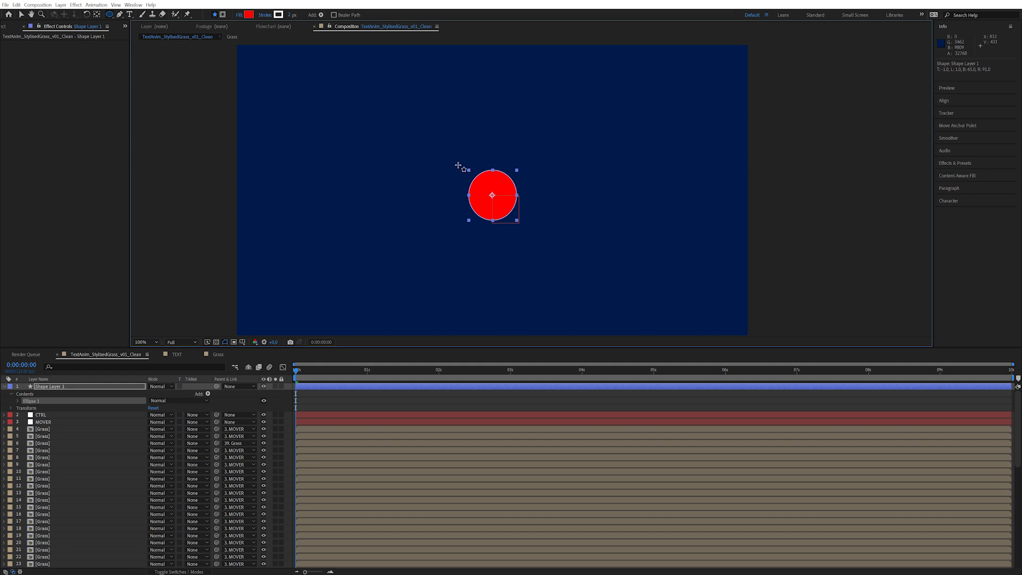
# - Delete Stroke 1 from the circle's Ellipse 1 group
pyautogui.click(17, 401)
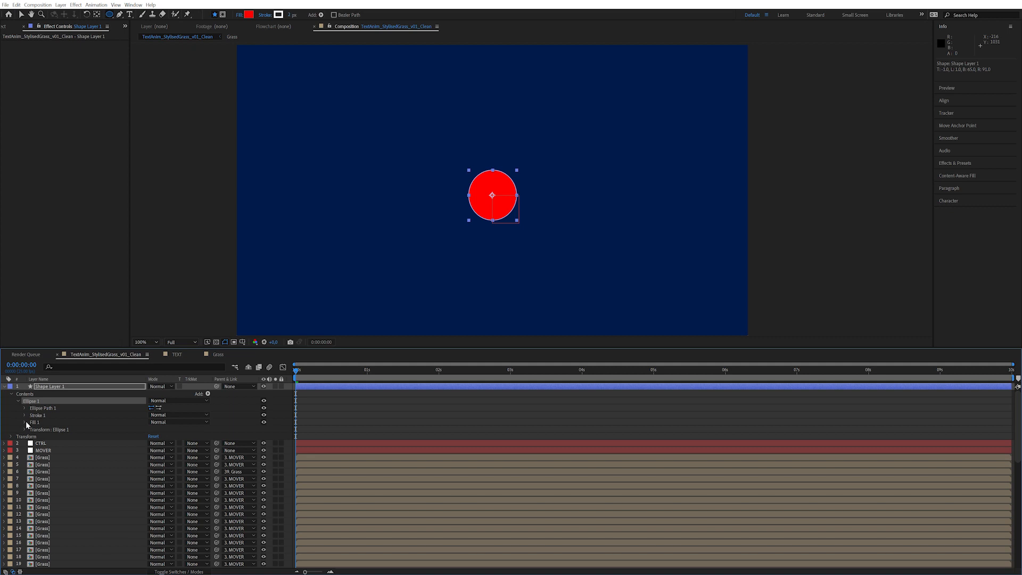
pyautogui.click(41, 415)
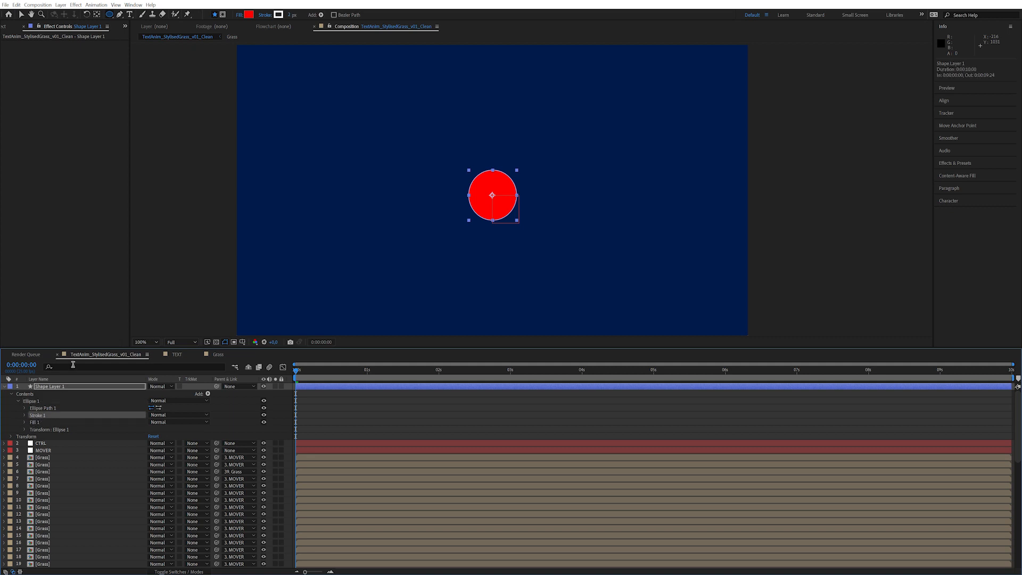
pyautogui.press('Delete')
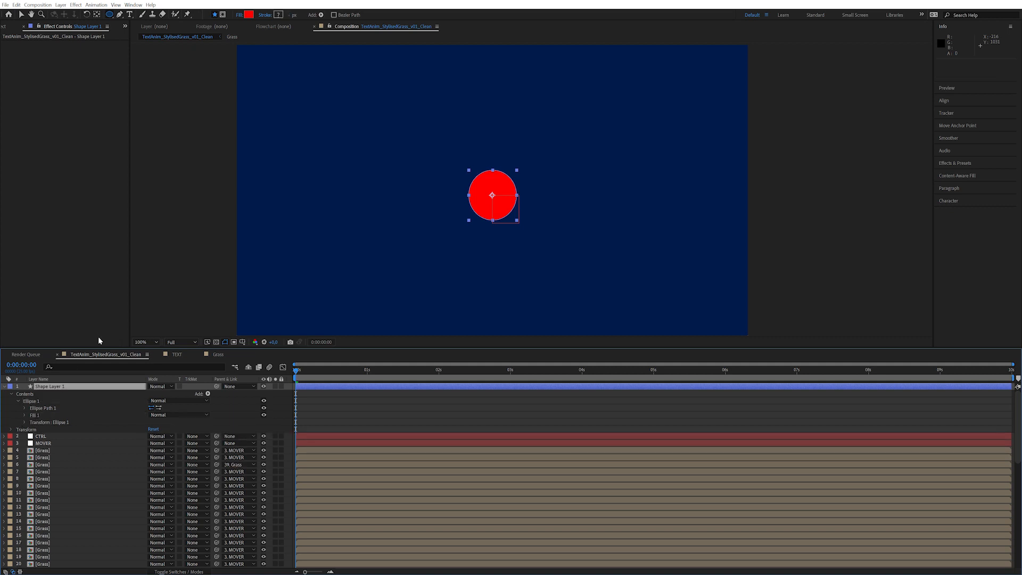
# - Change the circle's Fill 1 color from red to a light water blue
pyautogui.click(24, 415)
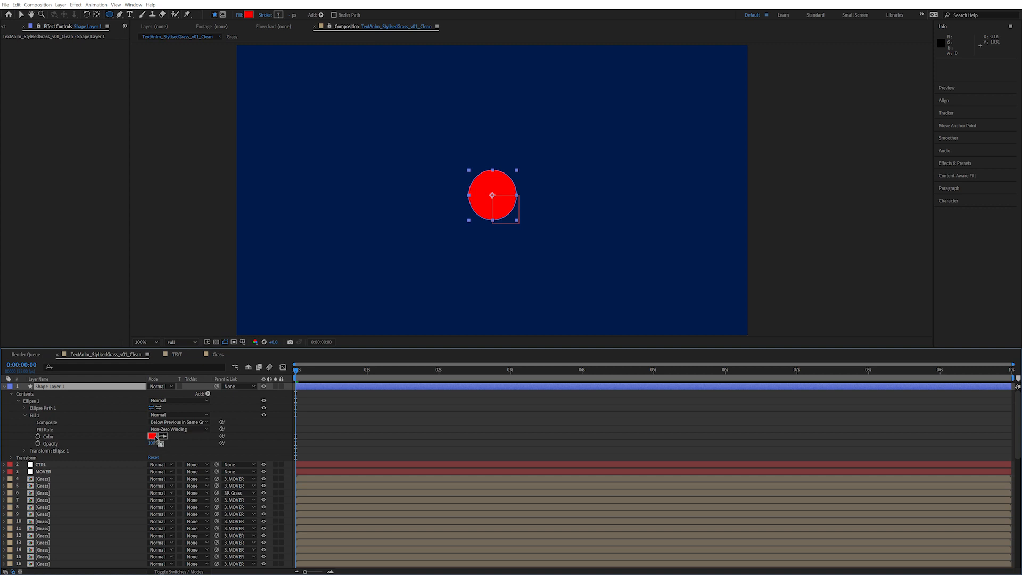
pyautogui.click(152, 435)
pyautogui.click(770, 341)
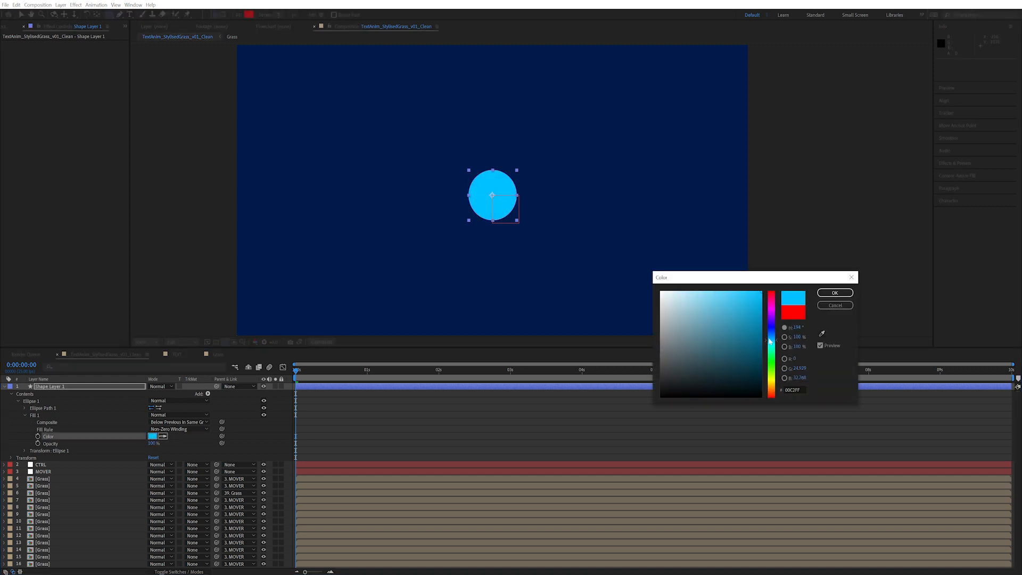
pyautogui.moveTo(745, 306); pyautogui.dragTo(747, 296)
pyautogui.click(774, 339)
pyautogui.click(835, 293)
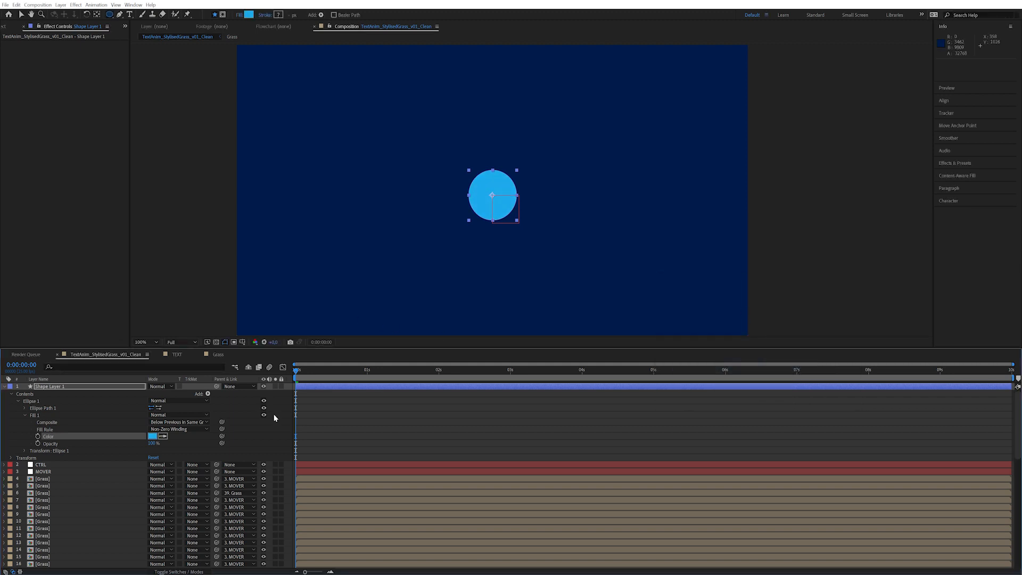
# - Convert the circle's Ellipse Path 1 to a Bezier path and select the resulting path
pyautogui.click(220, 408)
pyautogui.click(63, 387)
pyautogui.moveTo(494, 192); pyautogui.dragTo(463, 179)
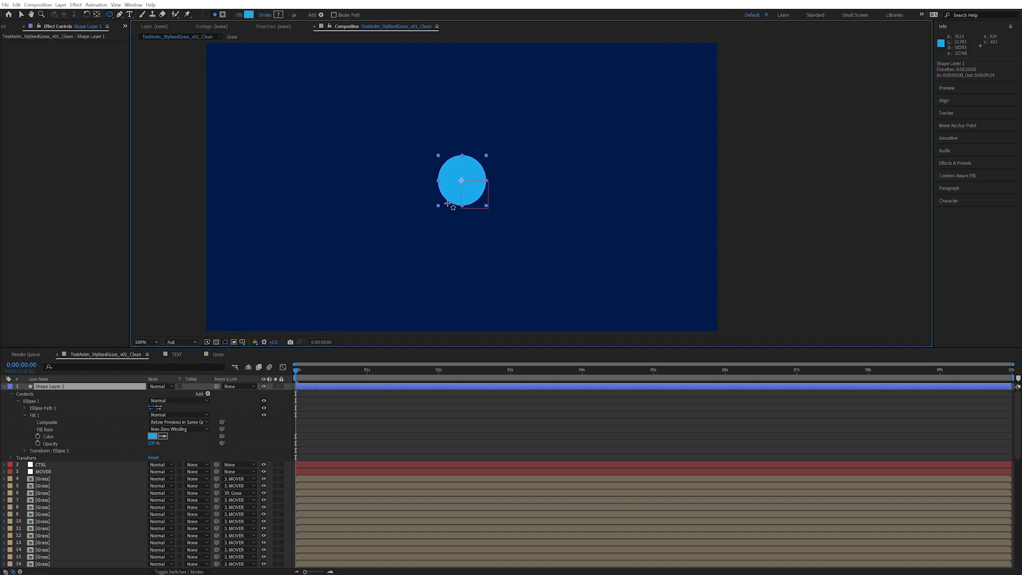
pyautogui.click(25, 408)
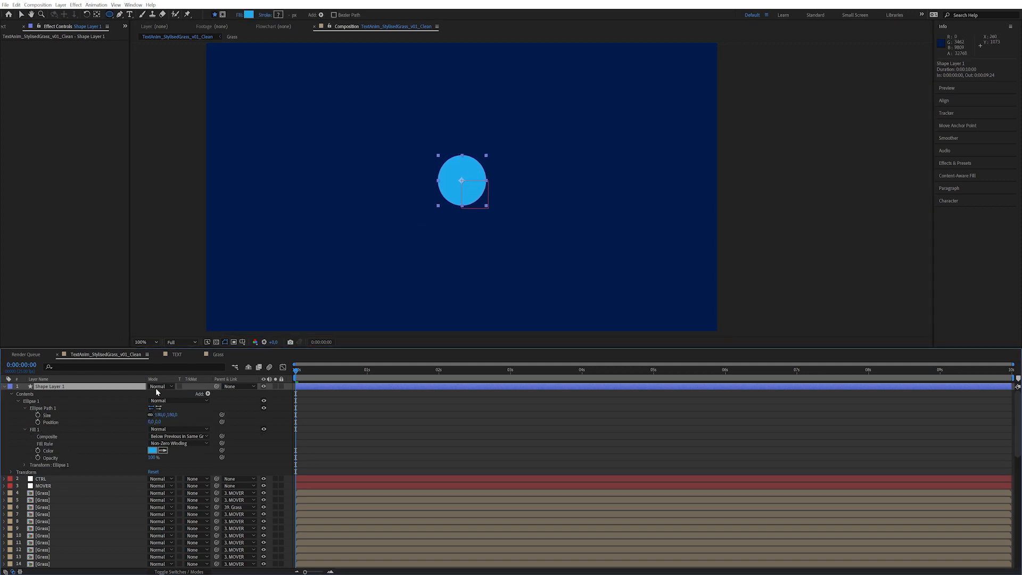
pyautogui.click(55, 414)
pyautogui.click(47, 410)
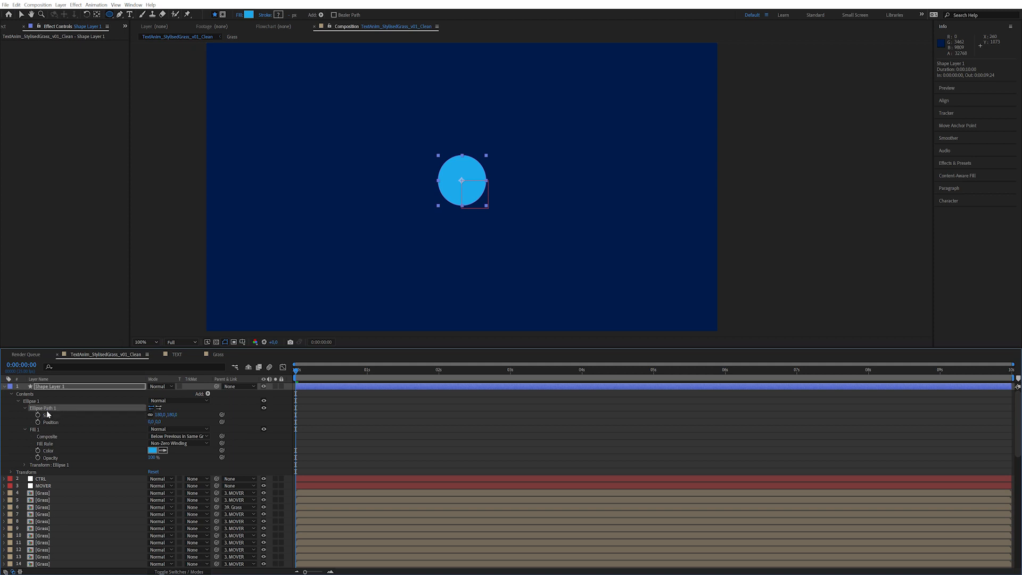
pyautogui.rightClick(49, 408)
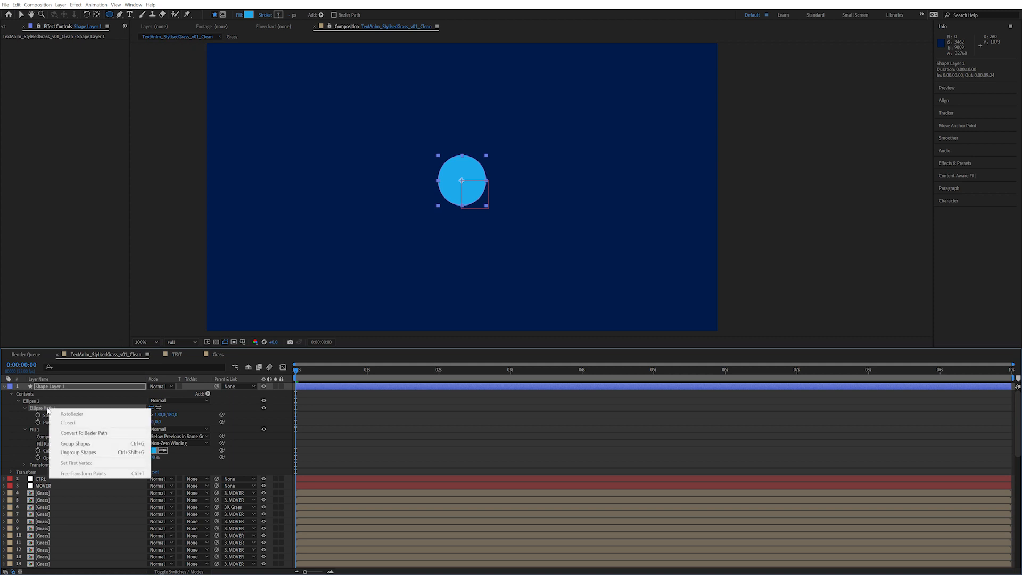
pyautogui.click(110, 433)
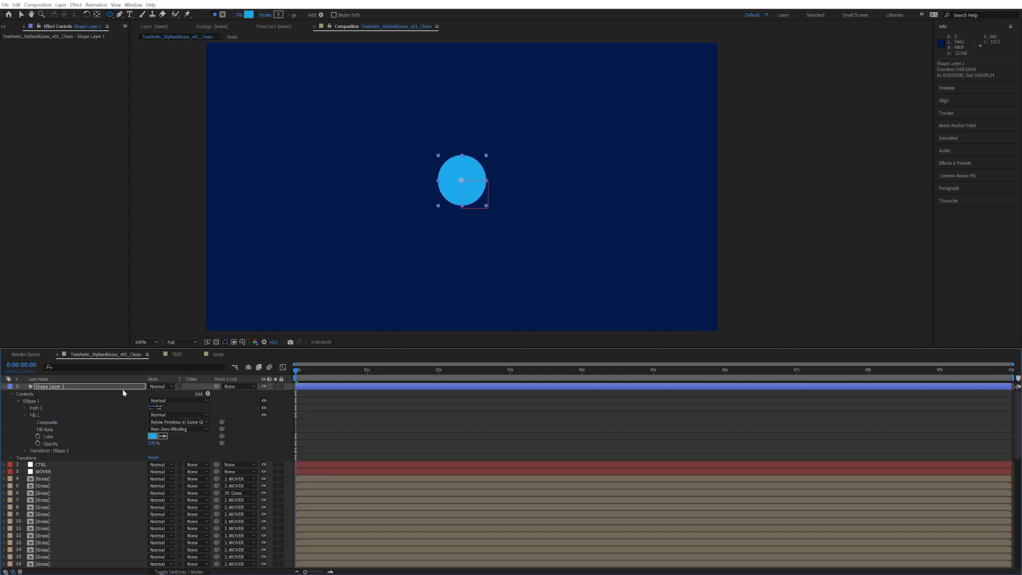
pyautogui.click(24, 408)
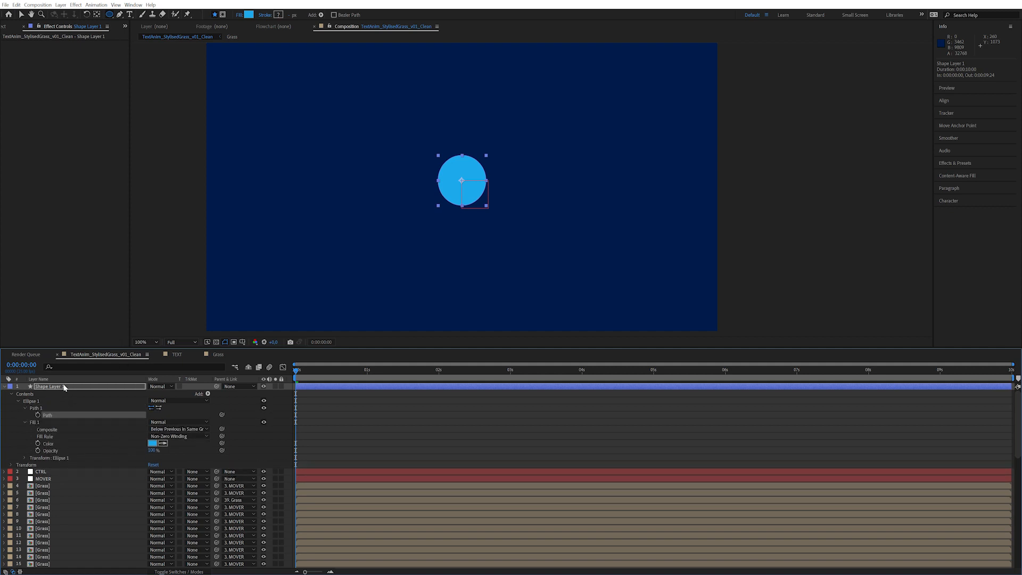
pyautogui.click(75, 408)
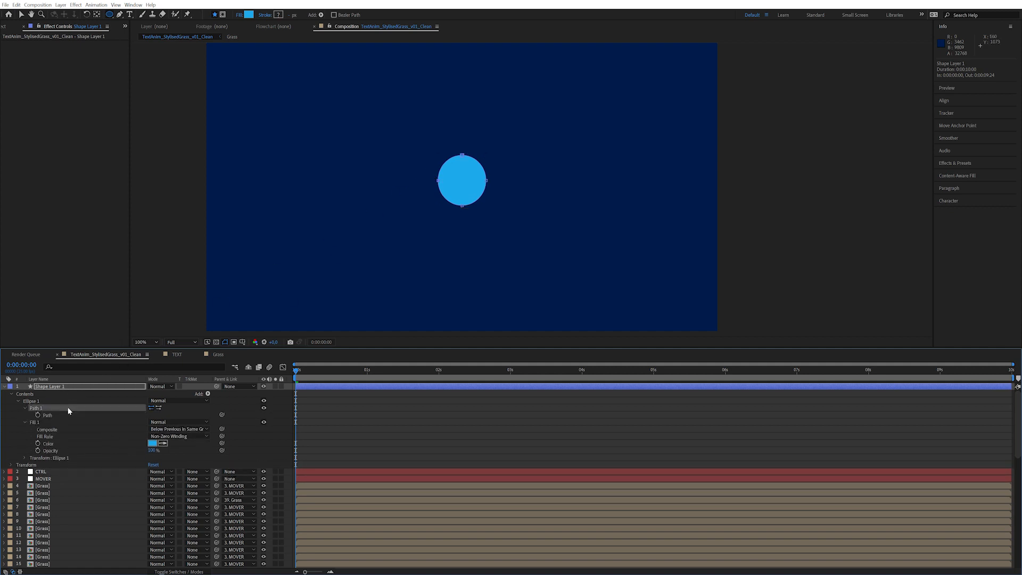
pyautogui.click(119, 14)
pyautogui.moveTo(462, 155); pyautogui.dragTo(456, 216)
pyautogui.hotkey('ctrl', 'z')
# - Solo Shape Layer 1, keyframe the circle's Path at 0:00:00:09, and return the time to 0:00:00:00
pyautogui.press('space')
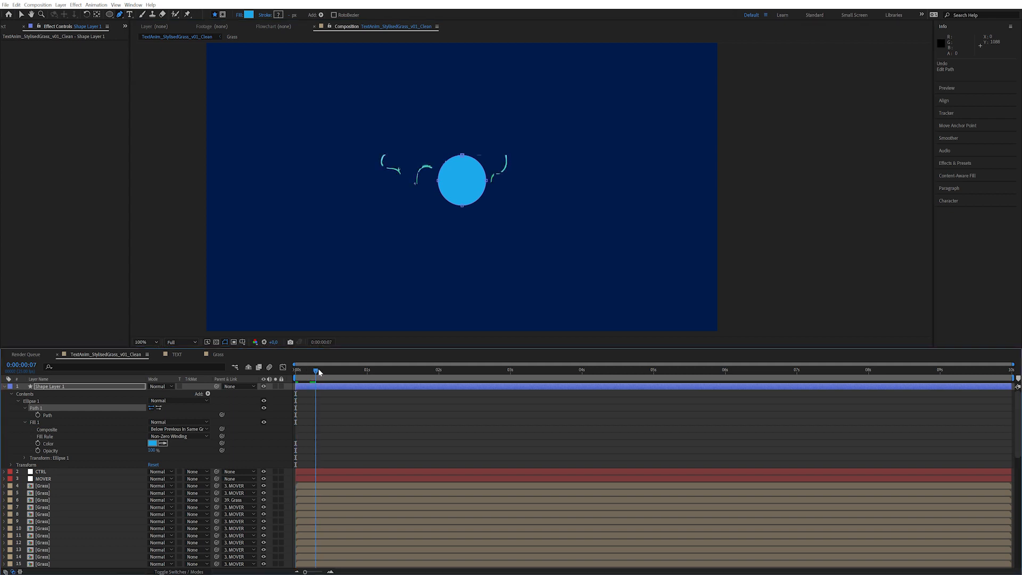
pyautogui.click(276, 386)
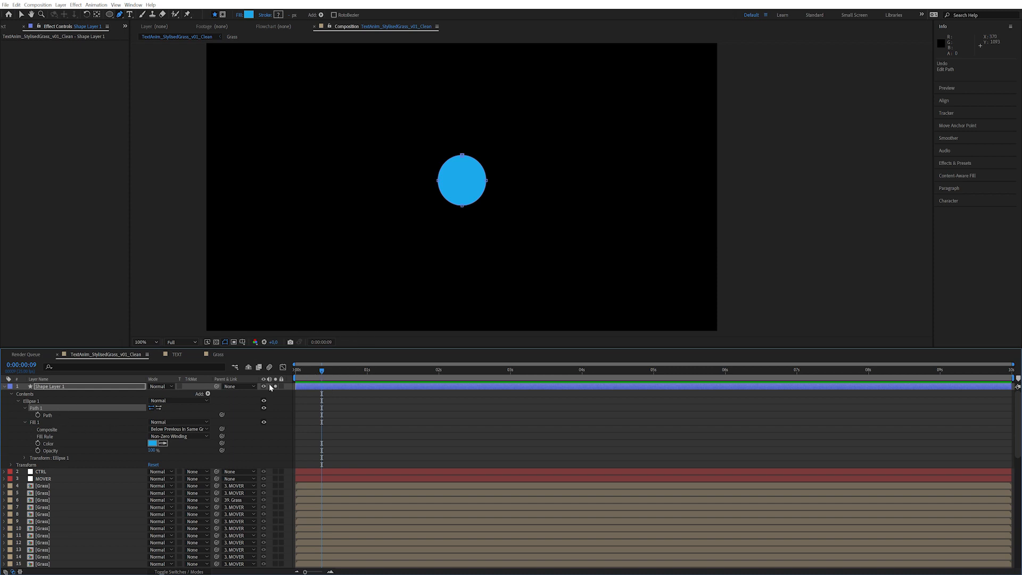
pyautogui.click(38, 415)
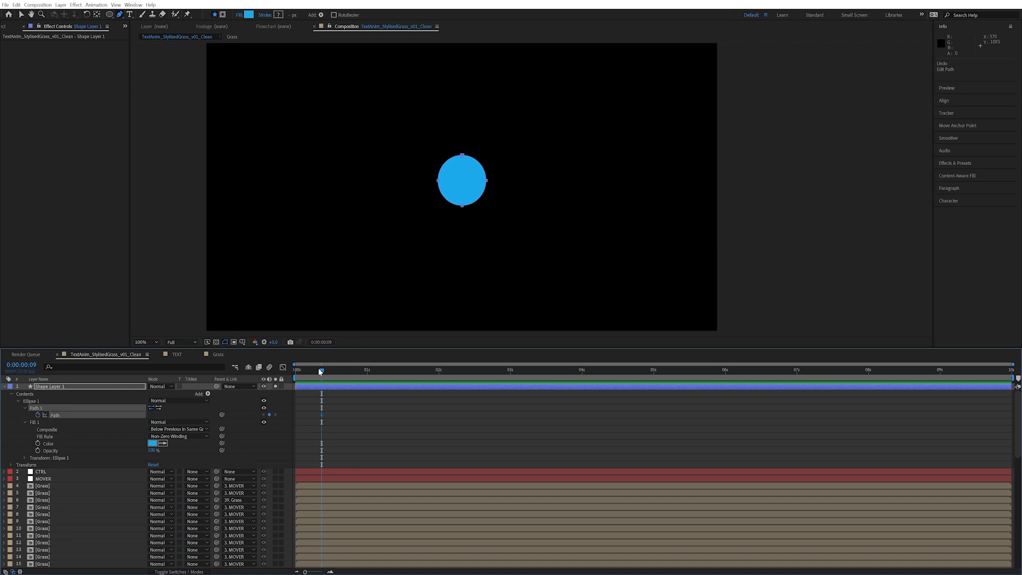
pyautogui.moveTo(320, 374); pyautogui.dragTo(296, 373)
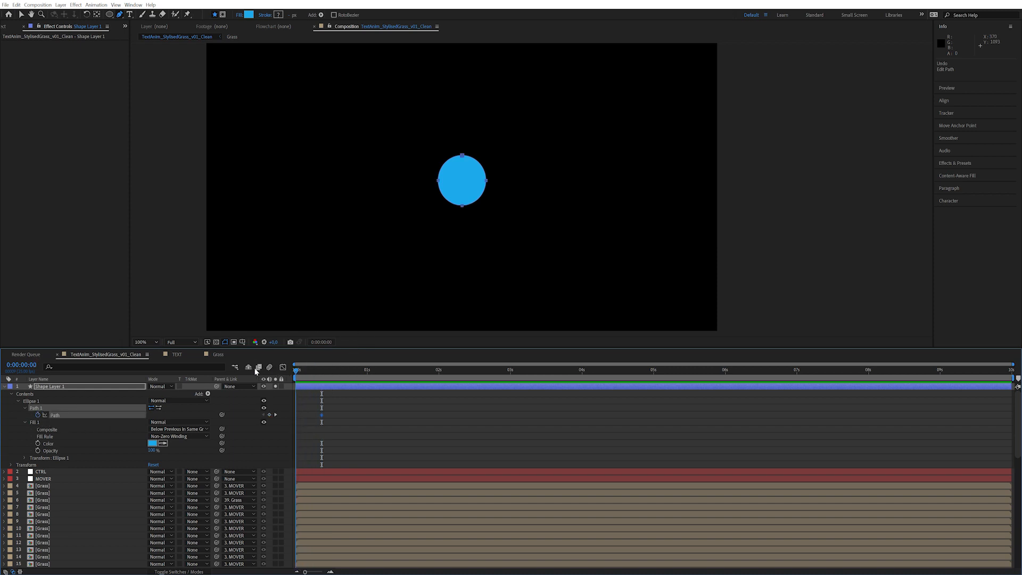
pyautogui.click(80, 387)
pyautogui.press('v')
pyautogui.moveTo(462, 156); pyautogui.dragTo(463, 136)
pyautogui.hotkey('ctrl', 'z')
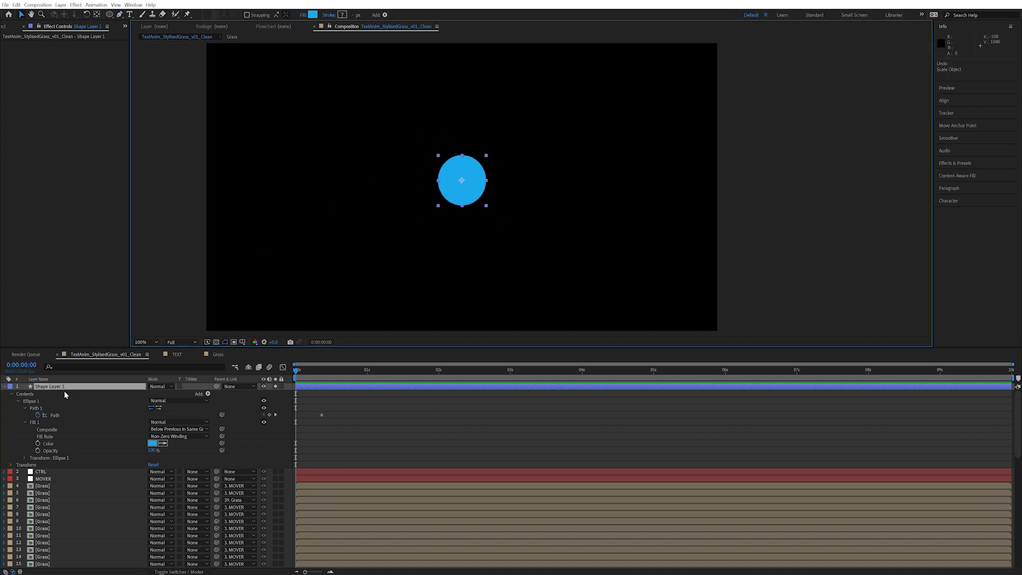
# - Reshape the path at 0:00:00:00 into a teardrop by raising the top vertex to about 960, 294, narrowing its tip, and adjusting the side and bottom curves
pyautogui.click(45, 408)
pyautogui.moveTo(462, 154); pyautogui.dragTo(468, 124)
pyautogui.press('g')
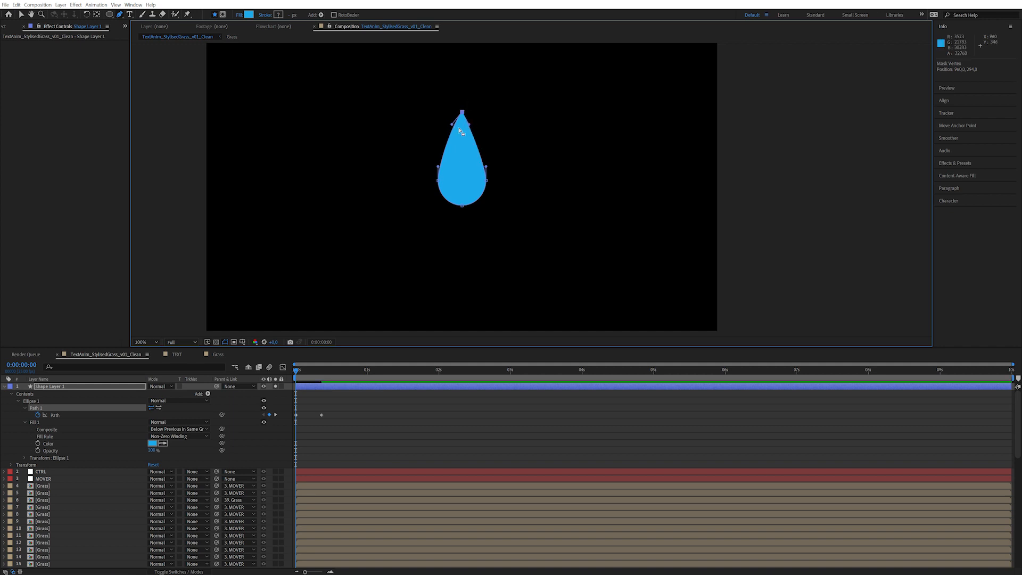
pyautogui.moveTo(438, 167); pyautogui.dragTo(485, 152)
pyautogui.moveTo(462, 205); pyautogui.dragTo(461, 208)
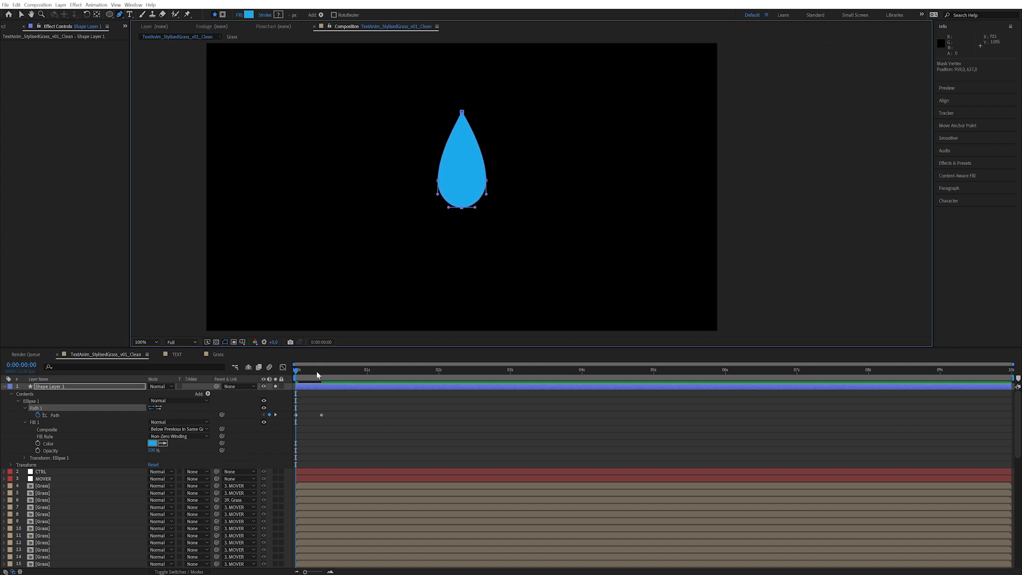
# - Shift the two Path keyframes to 0:00:00:16 and 0:00:01:00, and select Path 1 at 0:00:00:00
pyautogui.moveTo(308, 376); pyautogui.dragTo(320, 376)
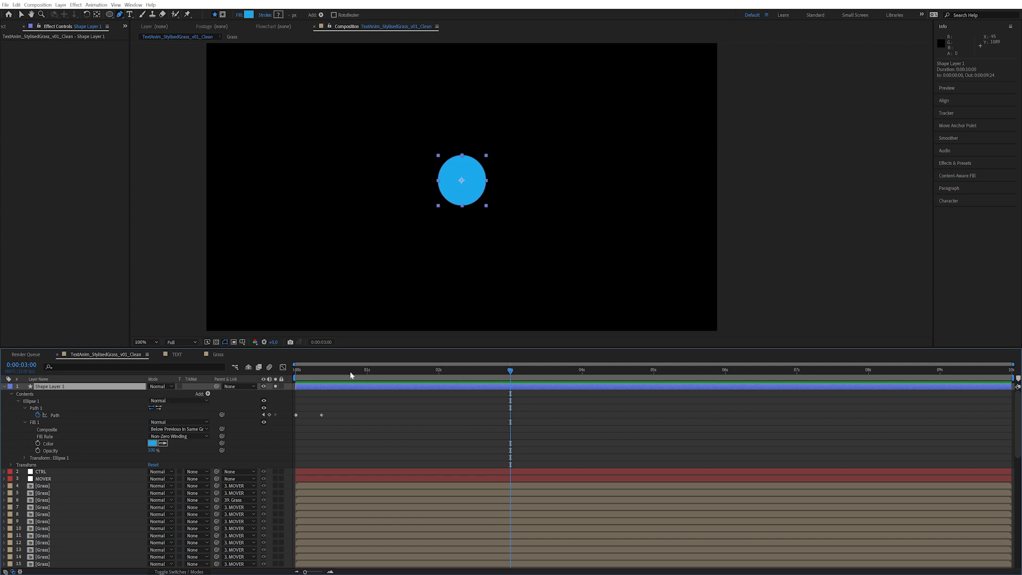
pyautogui.moveTo(335, 375); pyautogui.dragTo(358, 373)
pyautogui.click(321, 414)
pyautogui.moveTo(326, 416); pyautogui.dragTo(366, 418)
pyautogui.click(374, 404)
pyautogui.moveTo(354, 371); pyautogui.dragTo(296, 371)
pyautogui.click(48, 409)
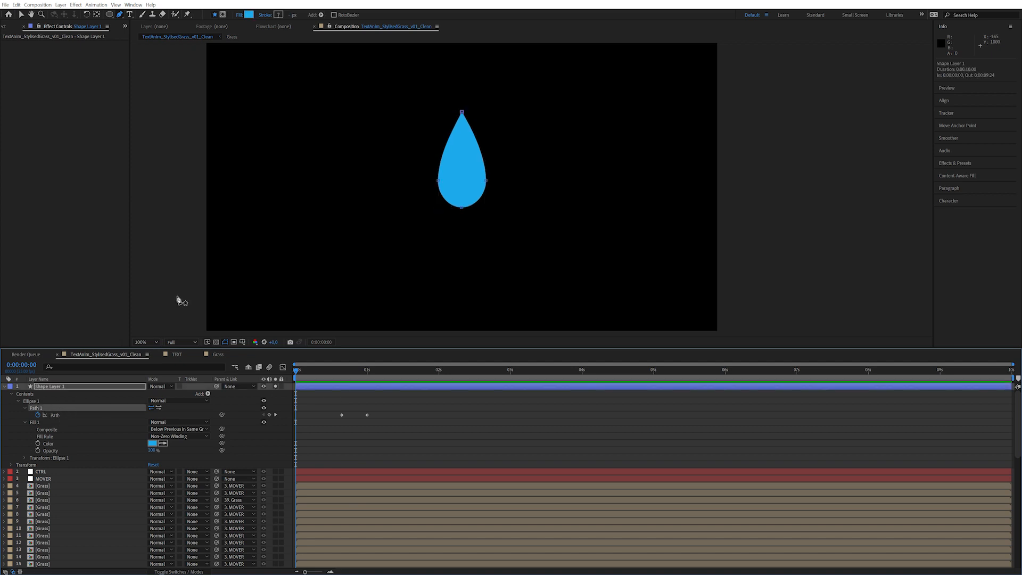
# - Scale the whole teardrop path at 0:00:00:00 down to about 12% near its tip and nudge it back toward the drop's centre line
pyautogui.press('v')
pyautogui.moveTo(516, 79); pyautogui.dragTo(374, 283)
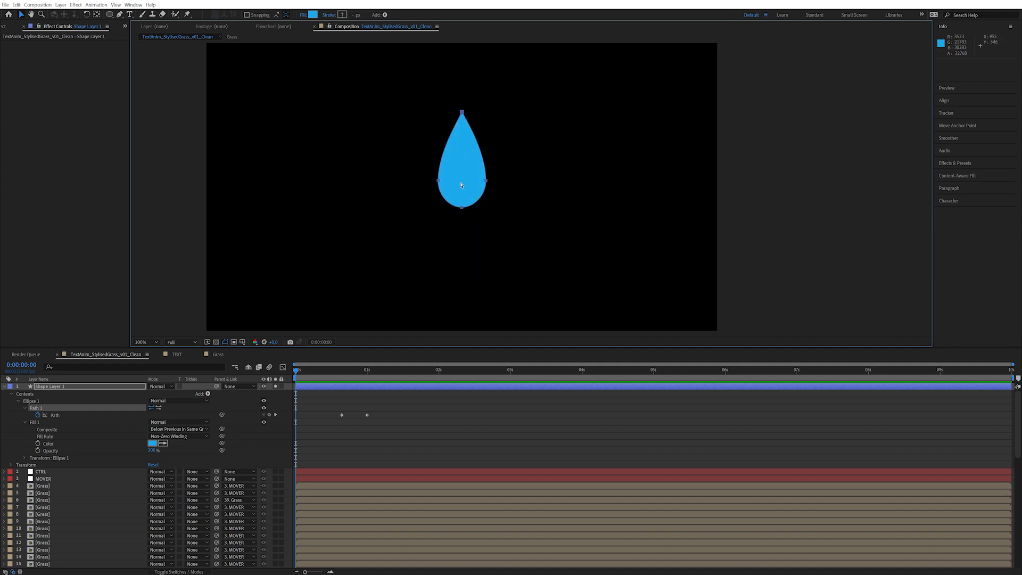
pyautogui.hotkey('ctrl', 't')
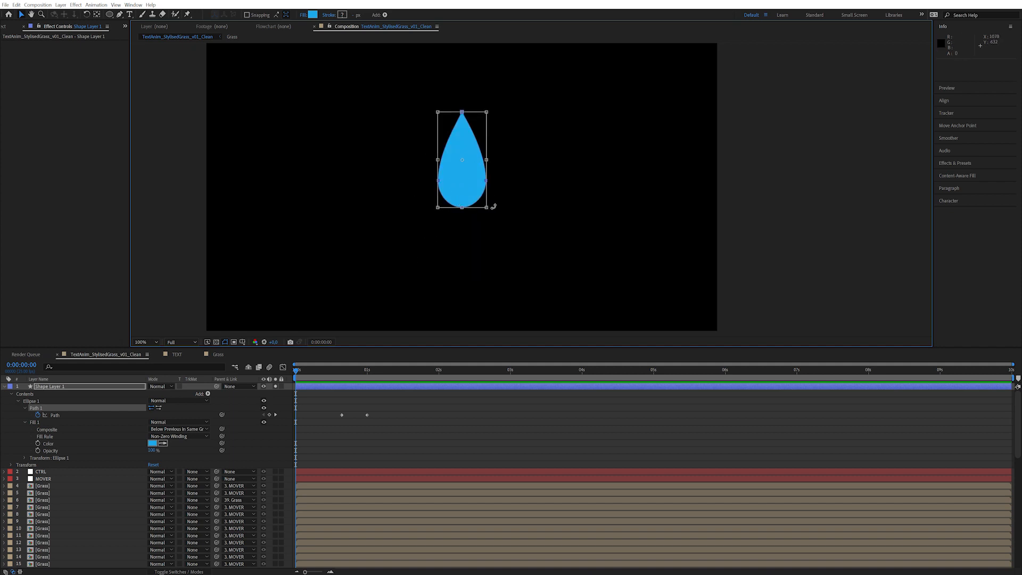
pyautogui.moveTo(486, 209); pyautogui.dragTo(468, 127)
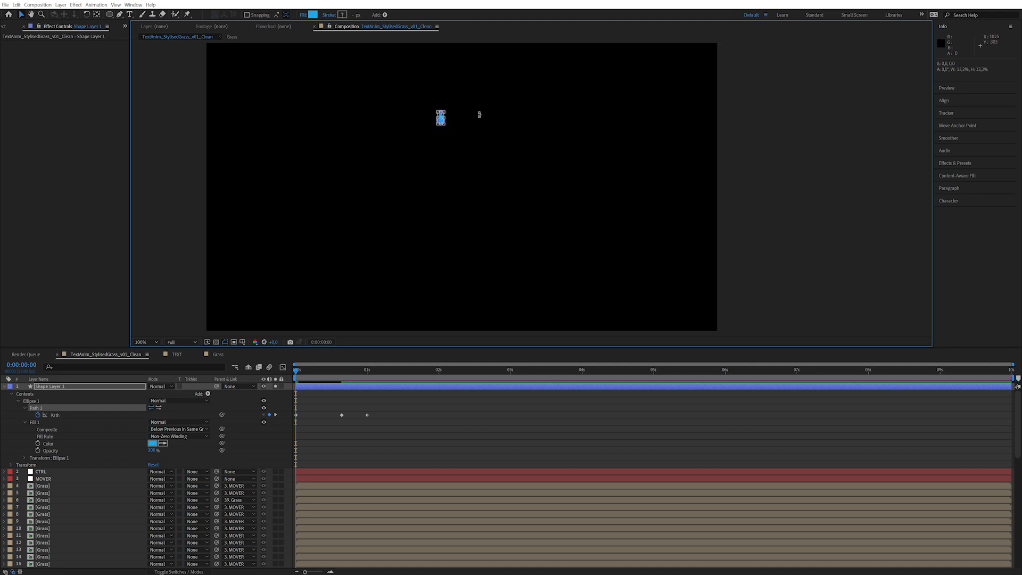
pyautogui.press('Escape')
pyautogui.hotkey('shift', 'Right')
pyautogui.hotkey('shift', 'Right')
pyautogui.hotkey('shift', 'Right')
pyautogui.hotkey('shift', 'Right')
pyautogui.hotkey('shift', 'Right')
# - Align the small drop at 0:00:00:00 with the full teardrop's tip, comparing it against the keyframe at 0:00:00:16
pyautogui.click(343, 370)
pyautogui.press('Home')
pyautogui.press('k')
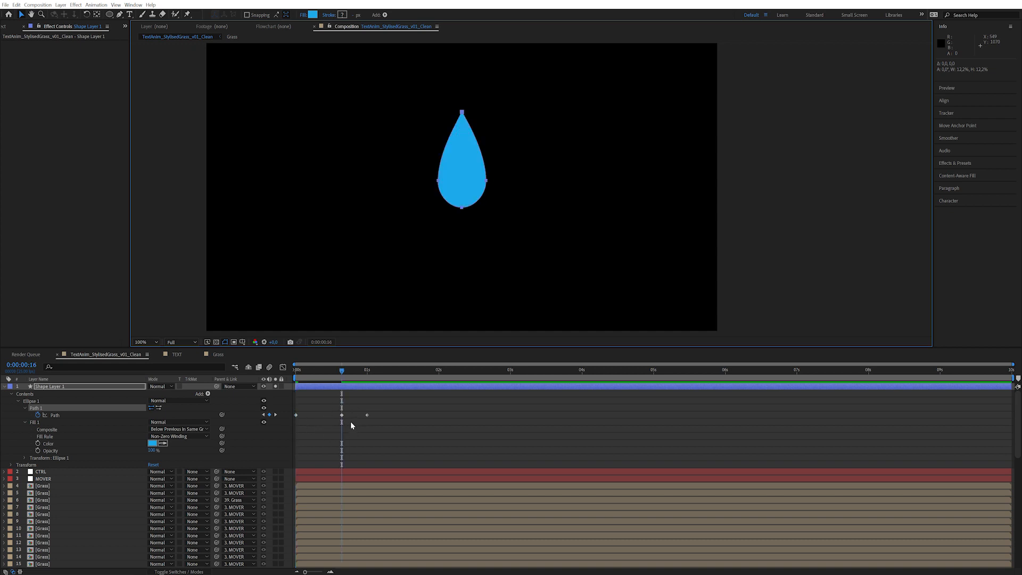
pyautogui.press('Home')
pyautogui.press('k')
pyautogui.press('Home')
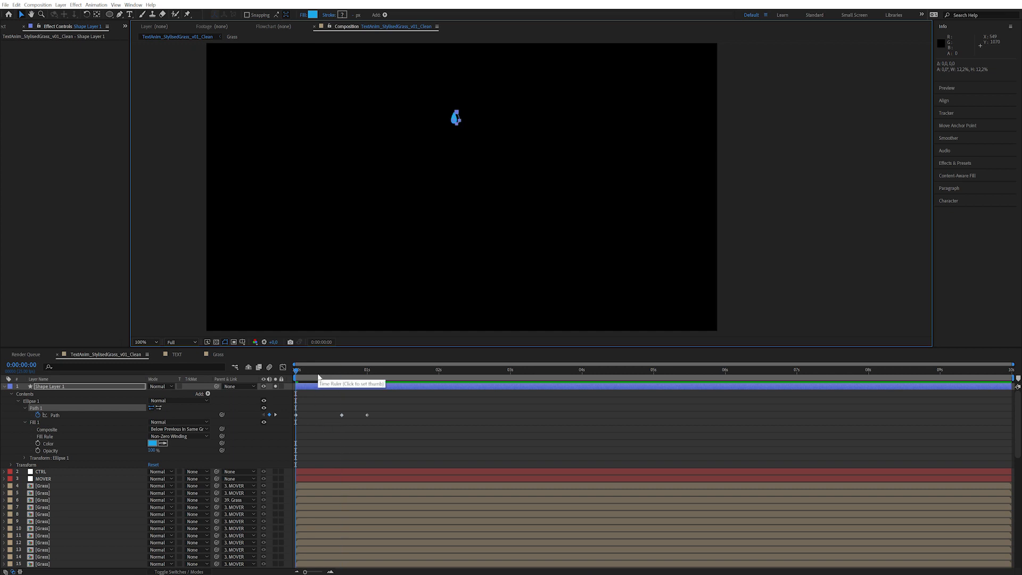
pyautogui.press('k')
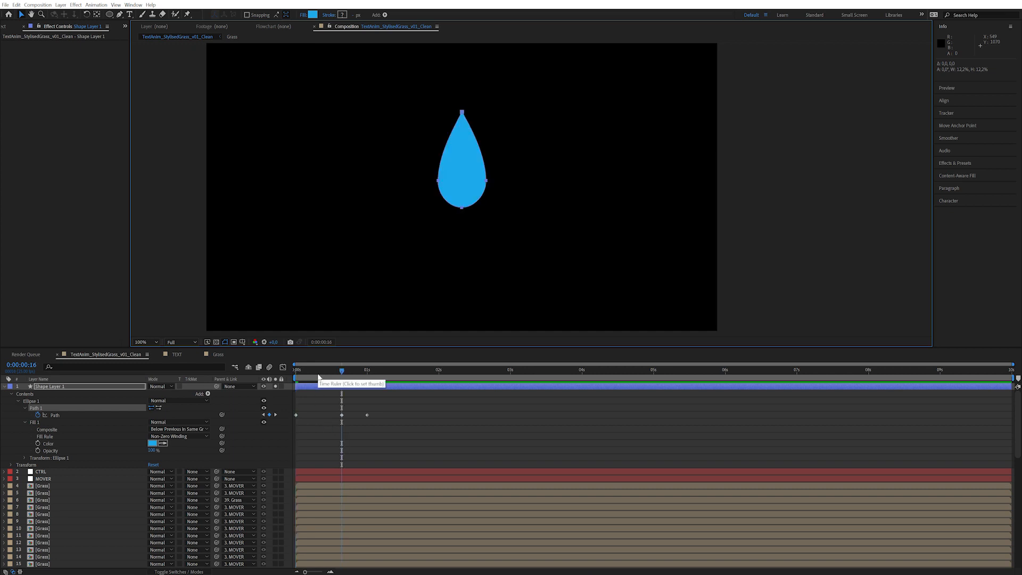
pyautogui.press('Home')
pyautogui.press('k')
pyautogui.press('Home')
pyautogui.press('k')
pyautogui.moveTo(339, 377); pyautogui.dragTo(376, 388)
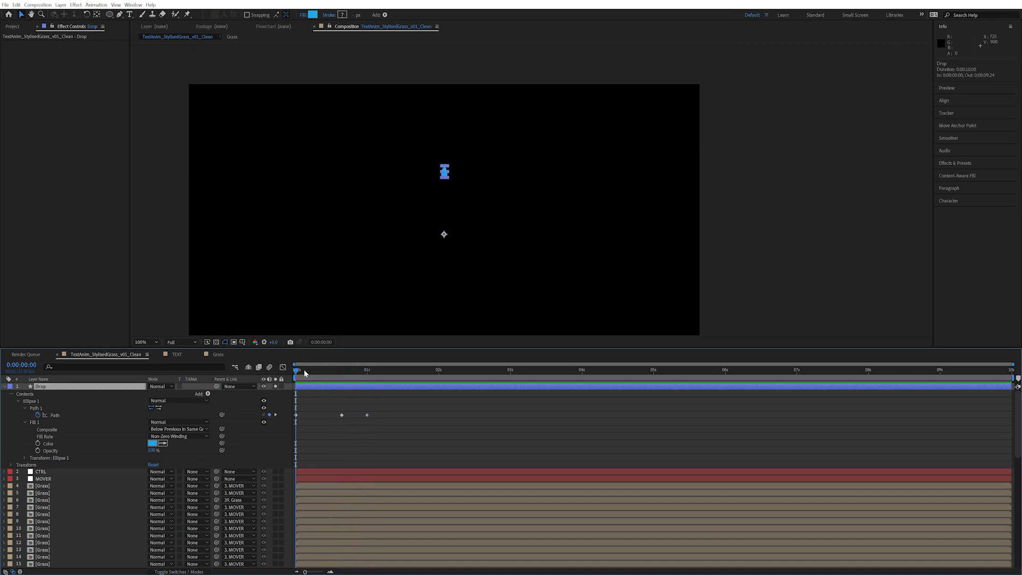
# - Pre-compose the Drop layer into a new composition named Drop and open it
pyautogui.moveTo(301, 373); pyautogui.dragTo(427, 370)
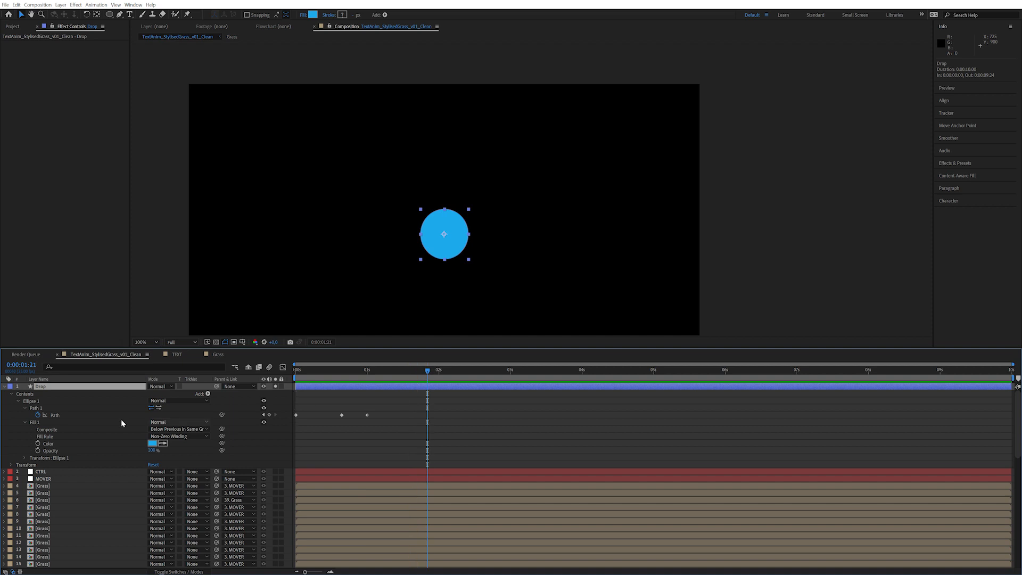
pyautogui.click(61, 5)
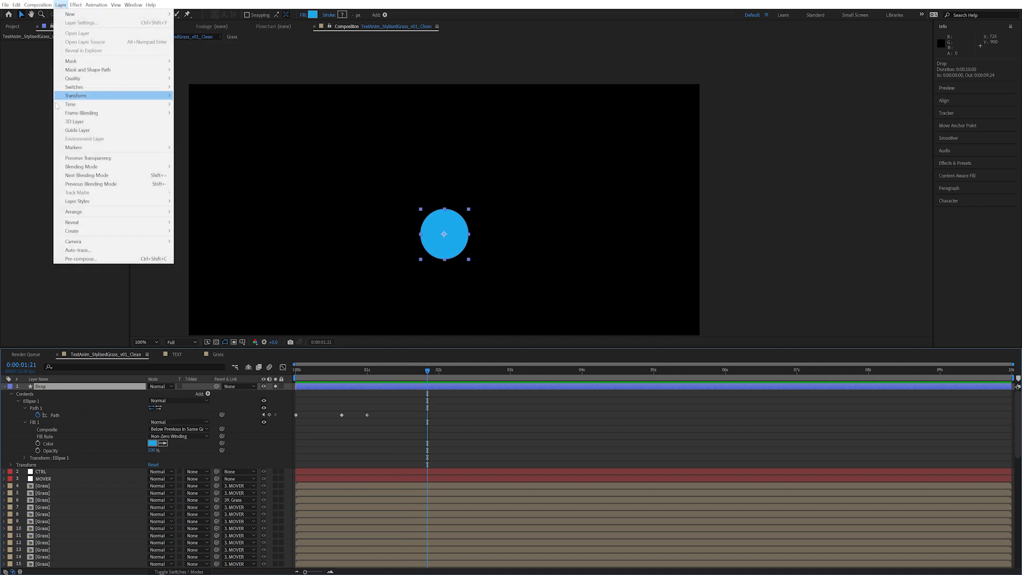
pyautogui.click(113, 259)
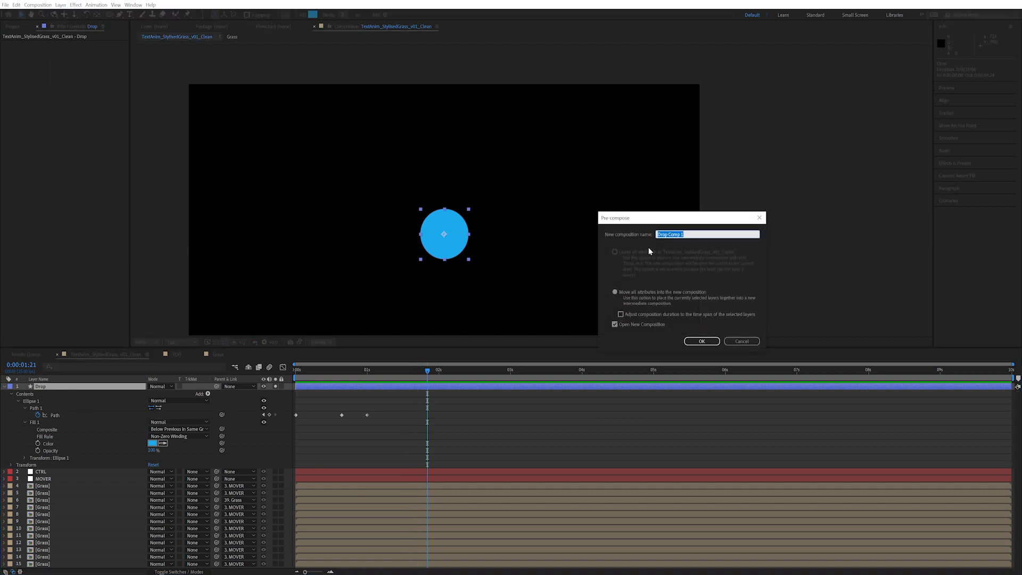
pyautogui.press('BackSpace')
pyautogui.click(694, 343)
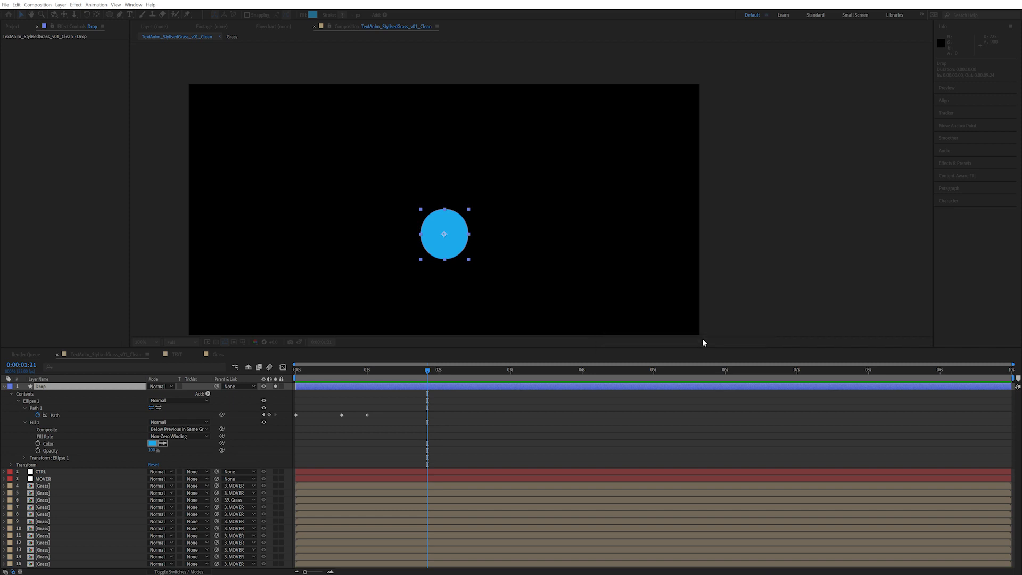
# - Set the incoming velocity of the Path keyframe at 0:00:00:16 to speed 0 and influence 100%
pyautogui.moveTo(329, 375)
pyautogui.mouseDown()
pyautogui.moveTo(294, 379)
pyautogui.moveTo(342, 380)
pyautogui.mouseUp()
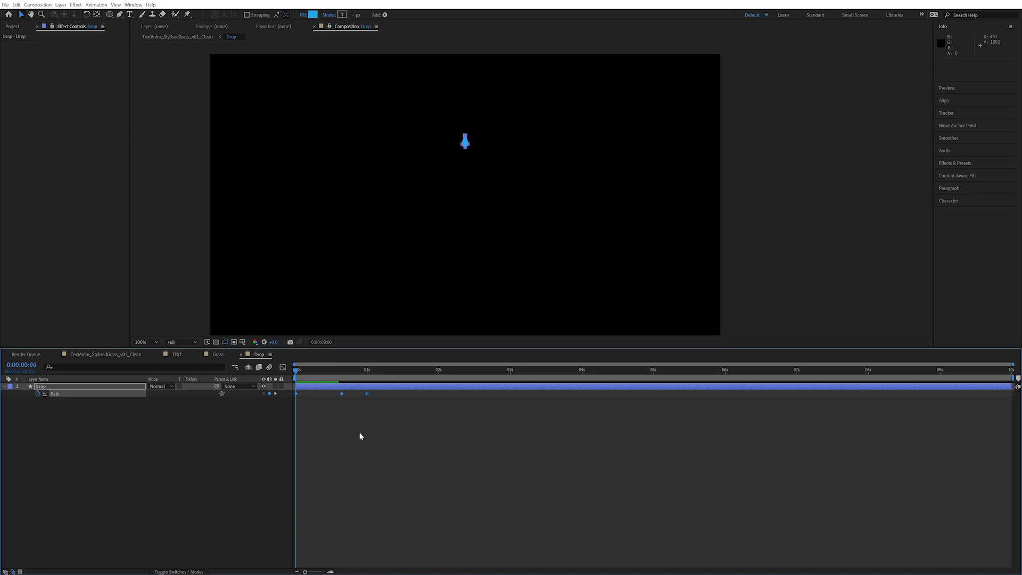
pyautogui.click(360, 435)
pyautogui.click(342, 393)
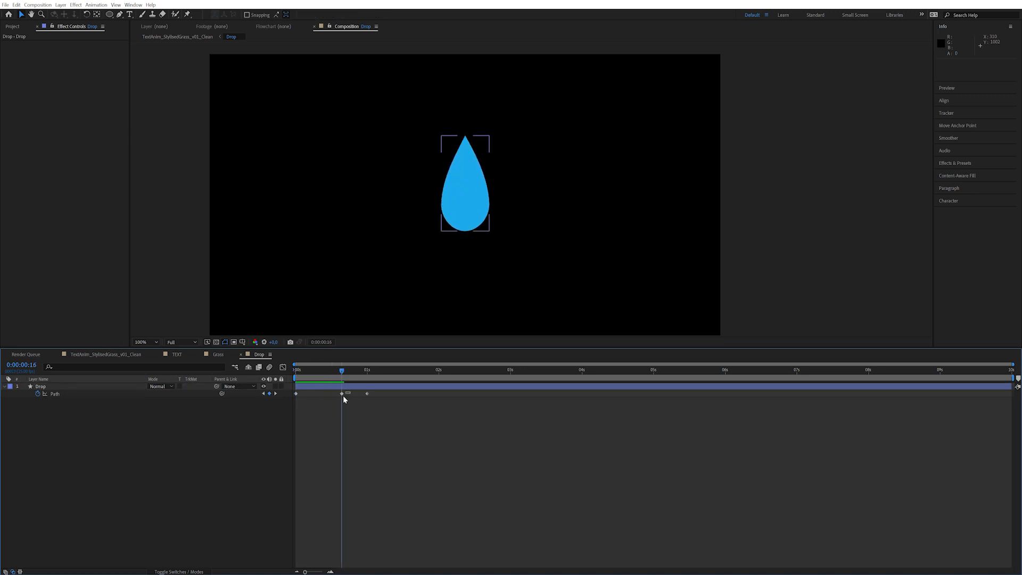
pyautogui.rightClick(343, 395)
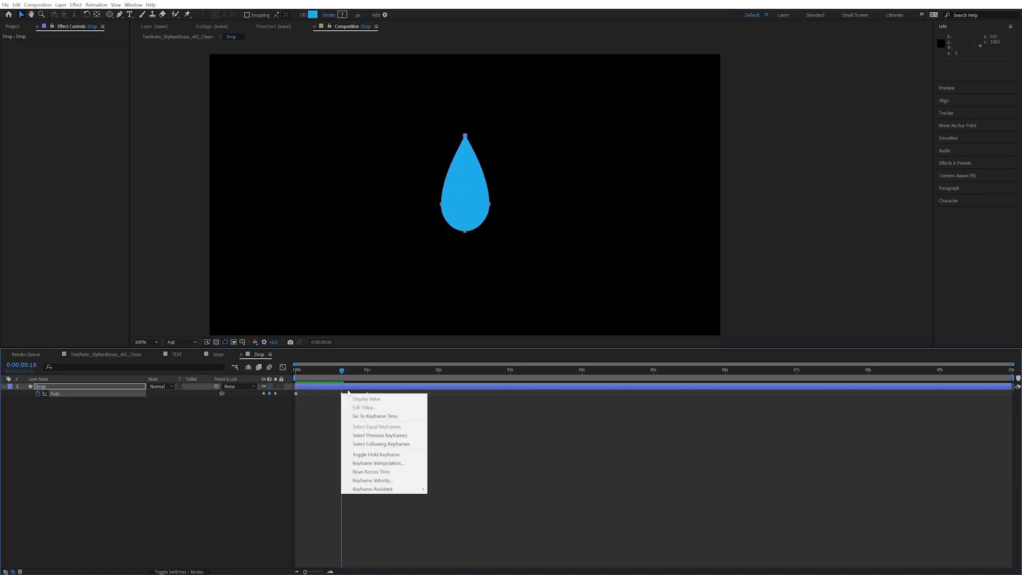
pyautogui.click(382, 481)
pyautogui.click(365, 290)
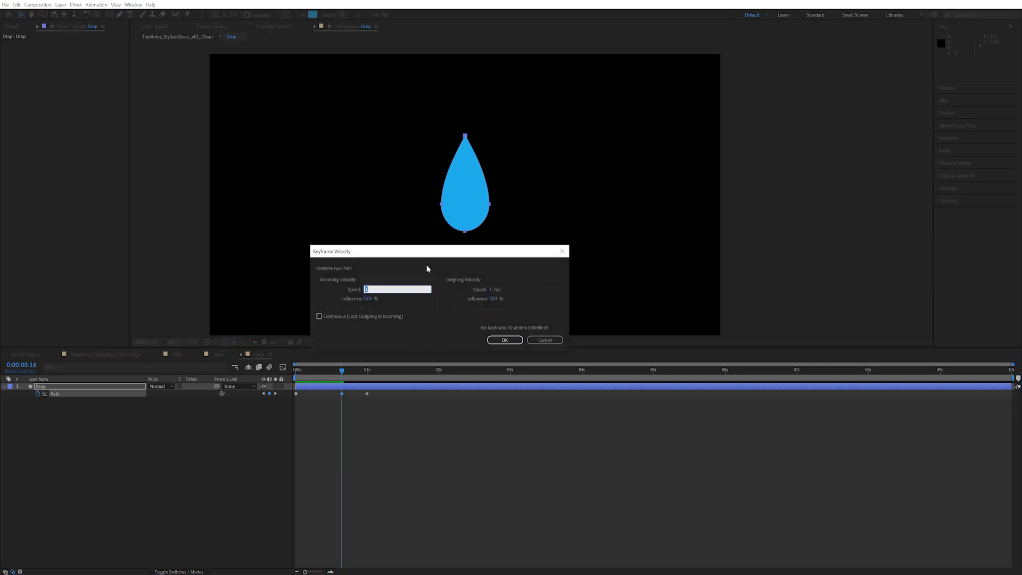
pyautogui.press('Tab')
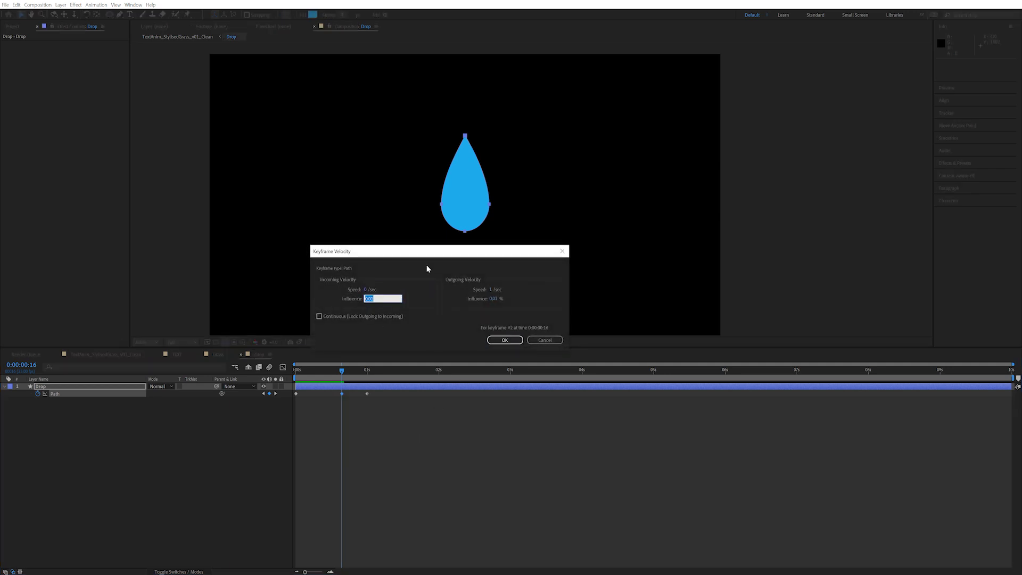
pyautogui.write('100')
pyautogui.press('Return')
# - Bring the last Path keyframe close behind the one at 0:00:00:16, with the time back at 0:00:00:00
pyautogui.moveTo(296, 371)
pyautogui.mouseDown()
pyautogui.moveTo(352, 371)
pyautogui.moveTo(359, 397)
pyautogui.moveTo(327, 369)
pyautogui.moveTo(354, 369)
pyautogui.moveTo(288, 379)
pyautogui.mouseUp()
pyautogui.click(123, 416)
pyautogui.click(76, 386)
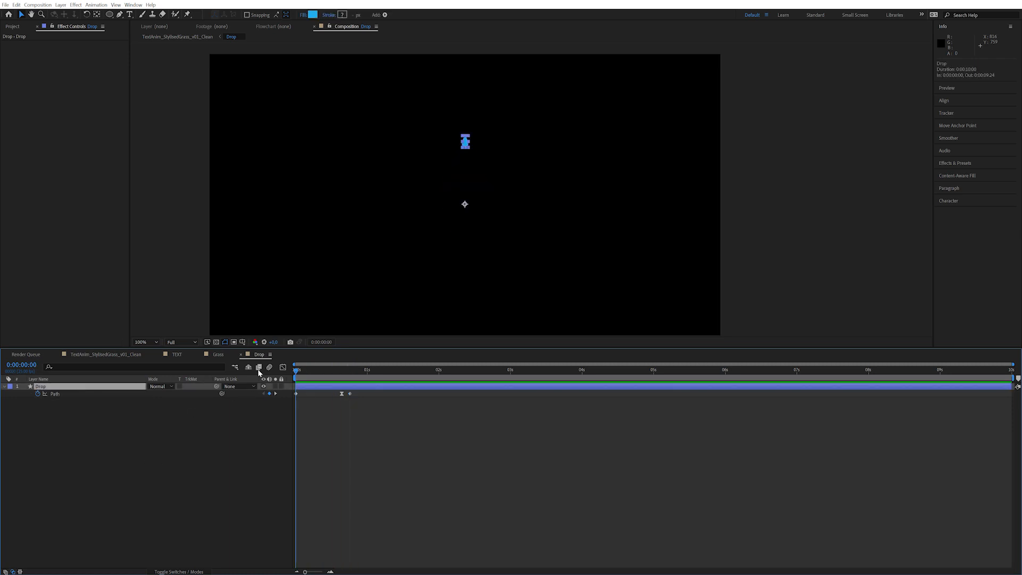
# - Duplicate the Drop layer at 0:00:00:16 and change the copy's fill to the darker blue 0066E4
pyautogui.click(342, 372)
pyautogui.click(65, 407)
pyautogui.click(60, 387)
pyautogui.hotkey('ctrl', 'd')
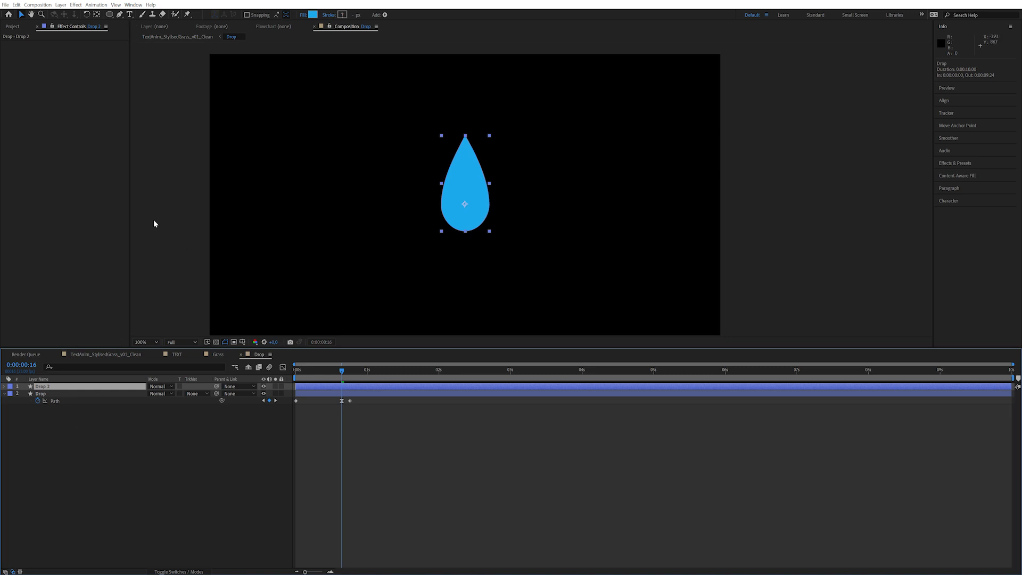
pyautogui.click(315, 15)
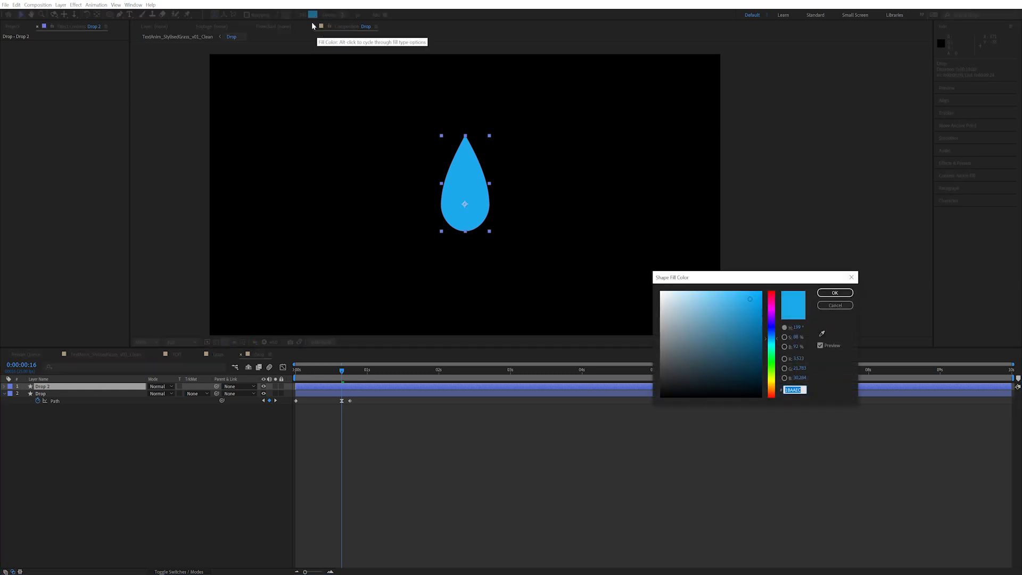
pyautogui.moveTo(776, 343); pyautogui.dragTo(770, 302)
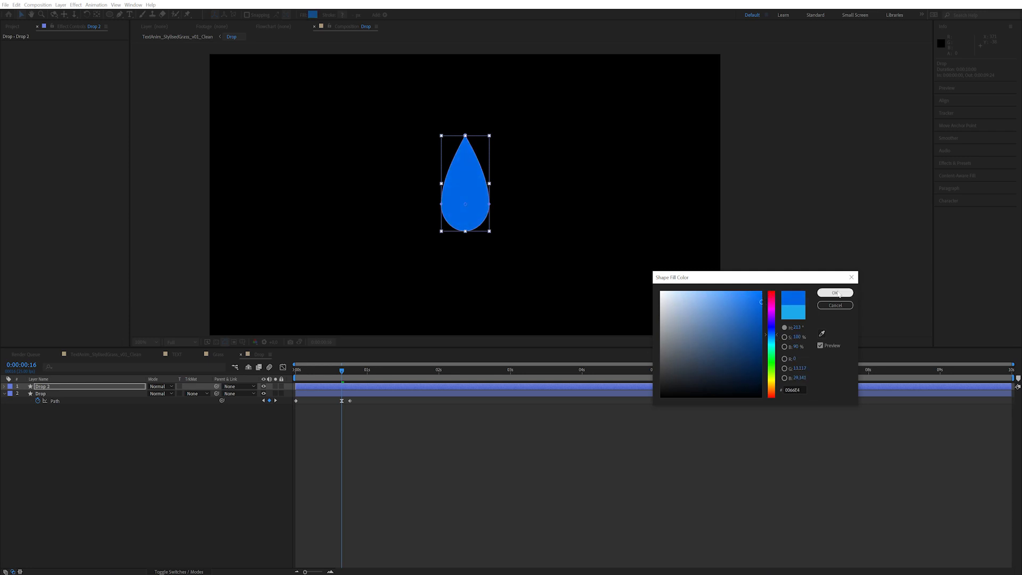
pyautogui.click(836, 293)
# - Apply Simple Choker to the dark blue copy and set Choke Matte to about 72
pyautogui.click(956, 163)
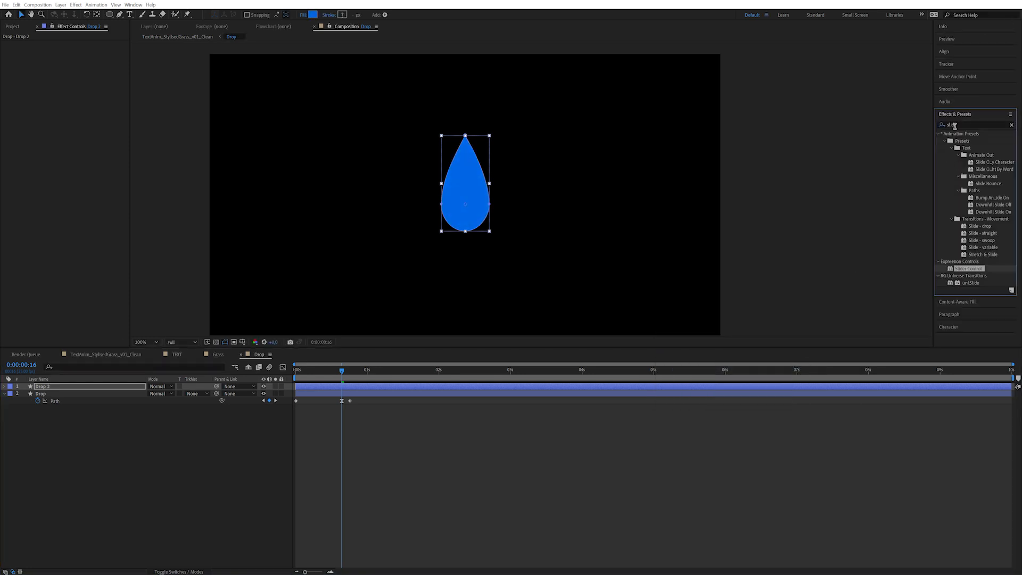
pyautogui.write('simple')
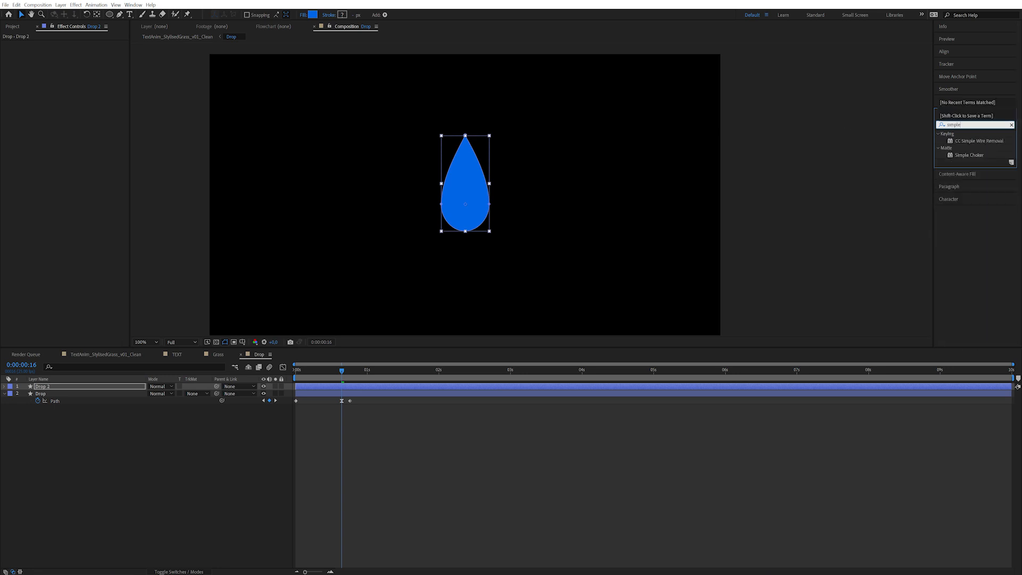
pyautogui.doubleClick(967, 157)
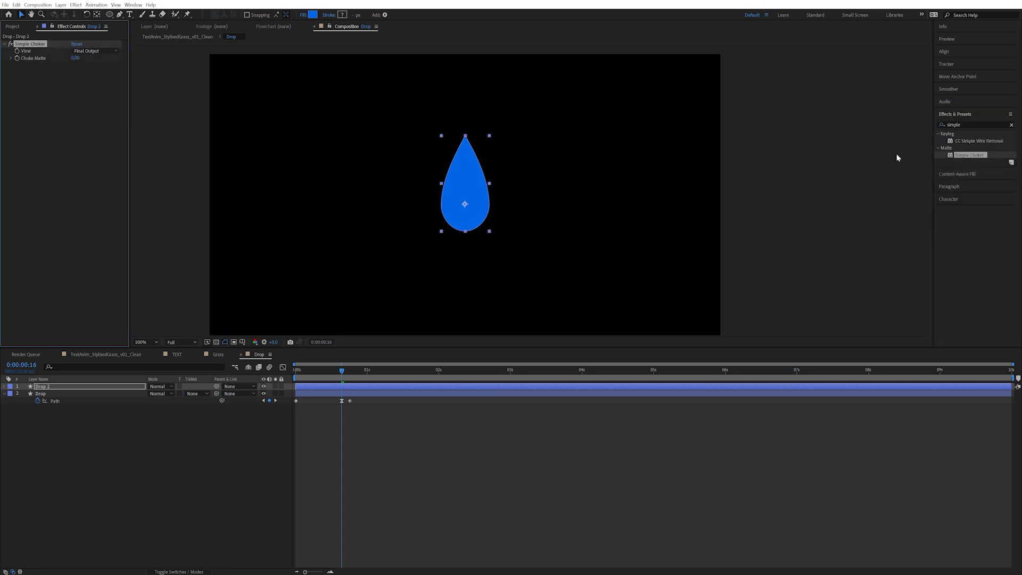
pyautogui.moveTo(75, 58); pyautogui.dragTo(8, 66)
pyautogui.click(80, 59)
pyautogui.click(79, 68)
pyautogui.moveTo(78, 58); pyautogui.dragTo(358, 41)
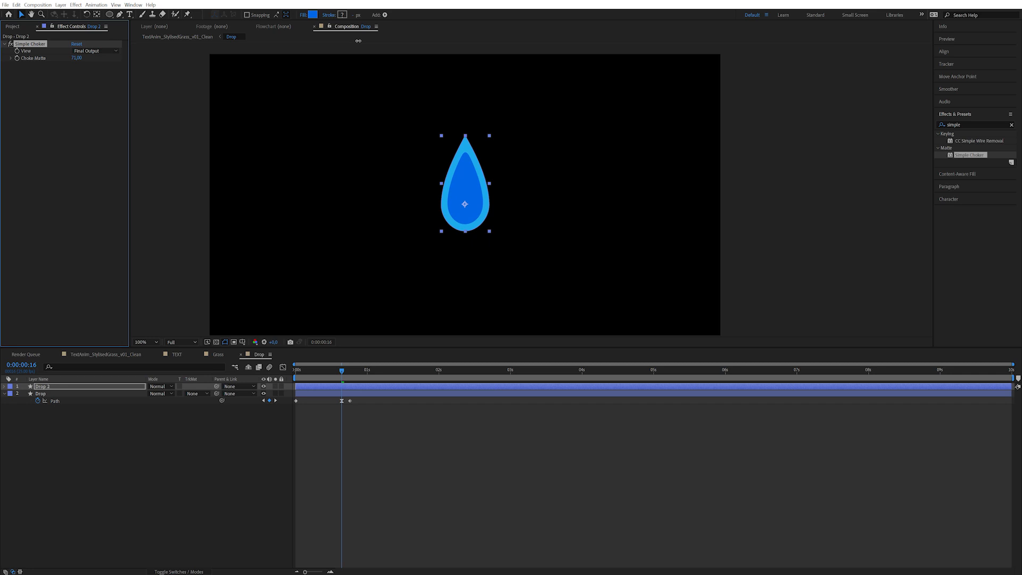
# - Apply Fast Box Blur to the dark blue copy with a Blur Radius of about 19
pyautogui.click(967, 124)
pyautogui.write('fast')
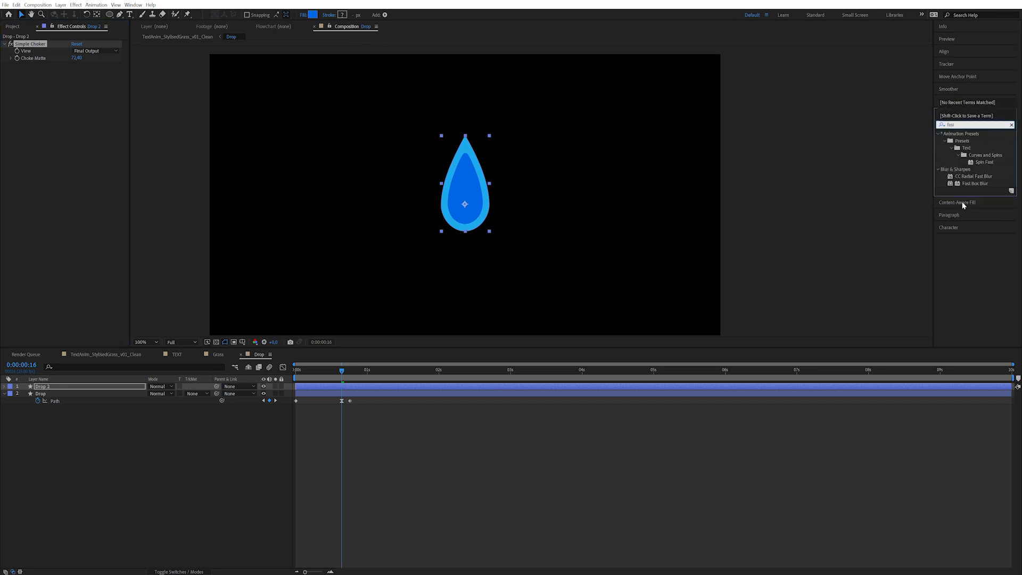
pyautogui.doubleClick(974, 183)
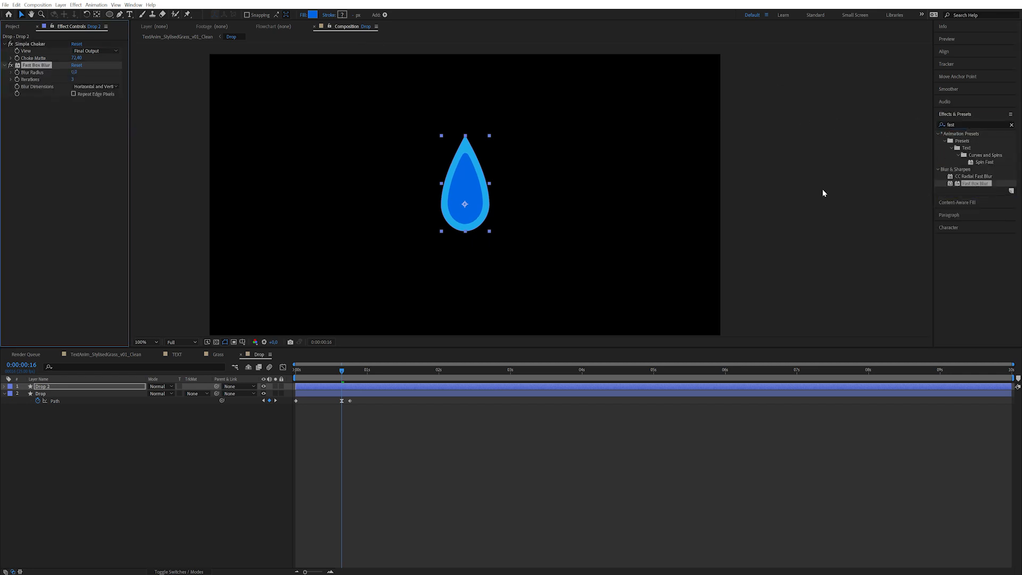
pyautogui.moveTo(75, 73); pyautogui.dragTo(79, 71)
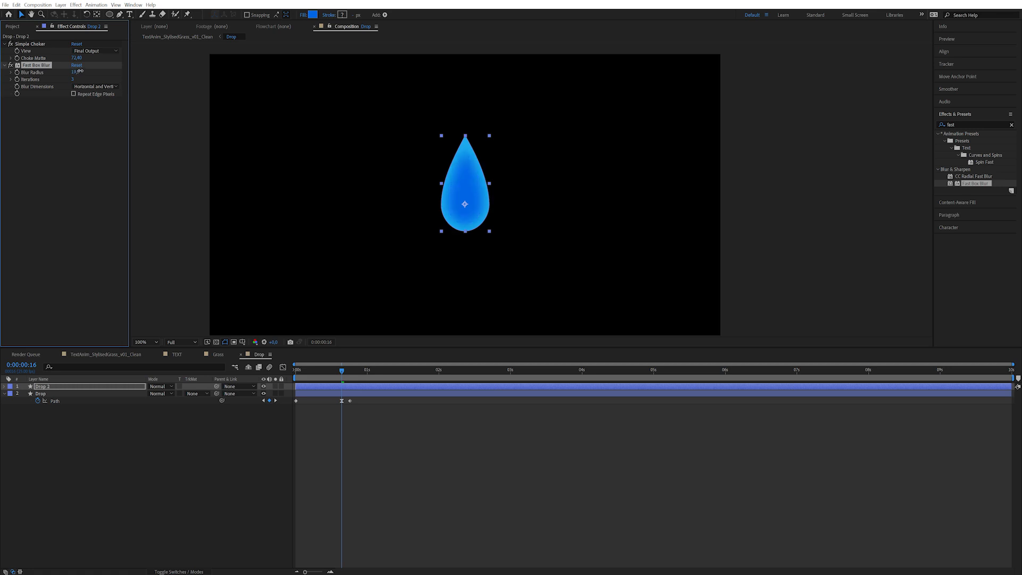
# - Duplicate the blurred dark blue drop and nudge the new copy about 30 px to the right and down
pyautogui.click(88, 421)
pyautogui.click(60, 386)
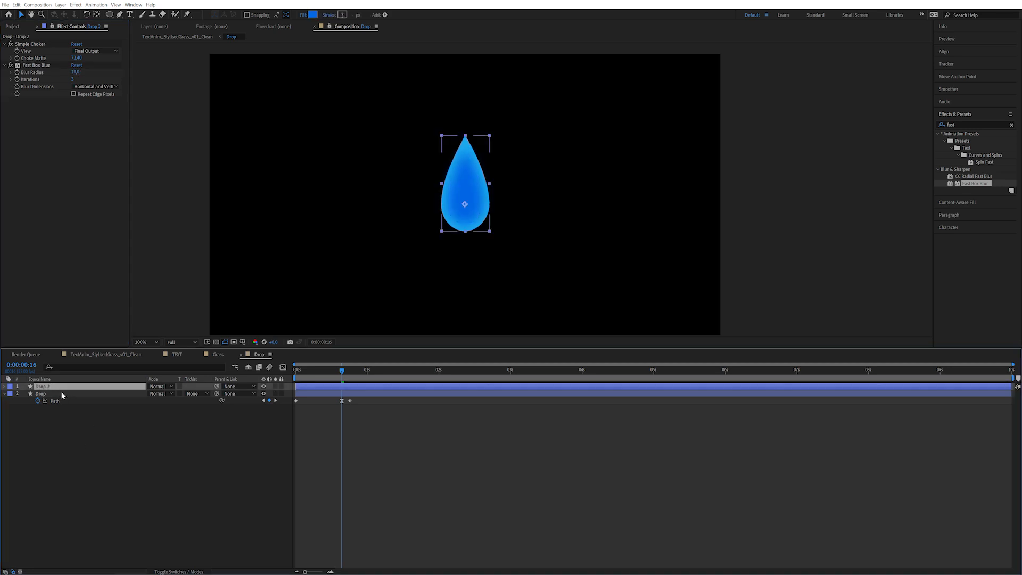
pyautogui.hotkey('ctrl', 'd')
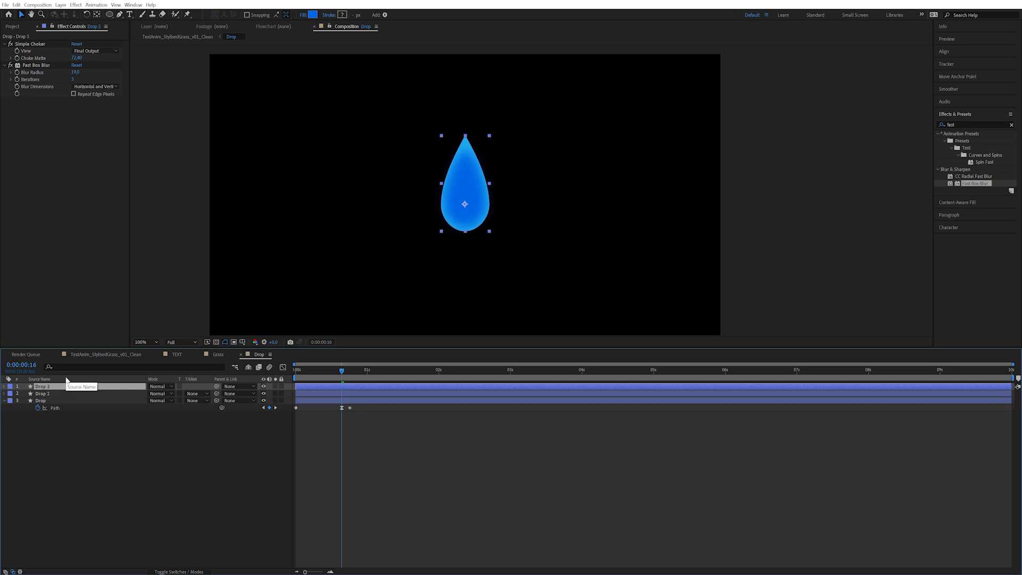
pyautogui.hotkey('shift', 'Right')
pyautogui.hotkey('shift', 'Down')
pyautogui.hotkey('shift', 'Right')
pyautogui.hotkey('shift', 'Down')
pyautogui.hotkey('shift', 'Right')
pyautogui.hotkey('shift', 'Down')
pyautogui.press('Right')
pyautogui.press('Down')
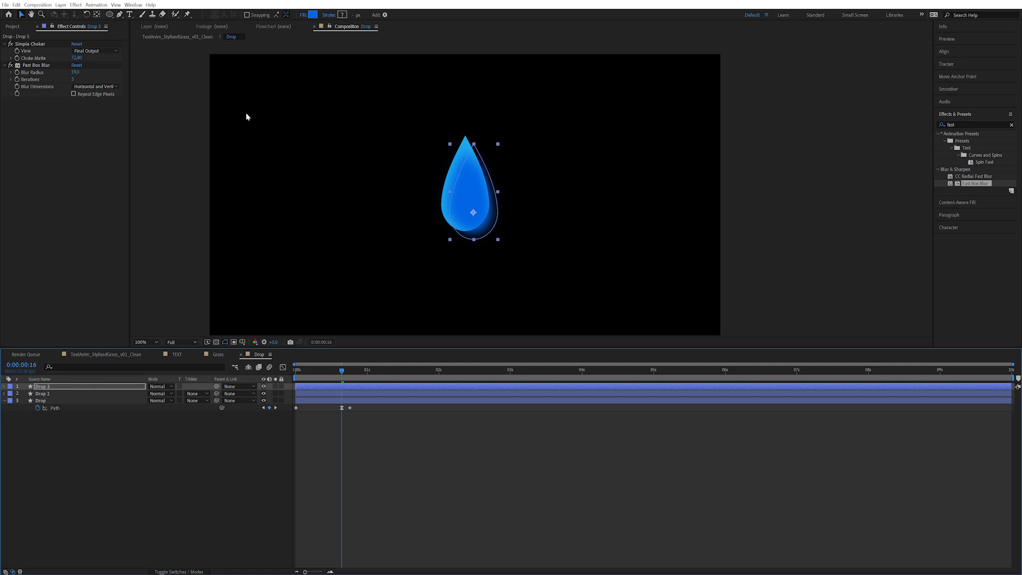
# - Change the offset copy's fill to a pale light blue and raise its Choke Matte to about 99
pyautogui.click(313, 15)
pyautogui.moveTo(771, 335); pyautogui.dragTo(768, 338)
pyautogui.moveTo(717, 294); pyautogui.dragTo(706, 288)
pyautogui.click(835, 293)
pyautogui.moveTo(85, 60); pyautogui.dragTo(120, 60)
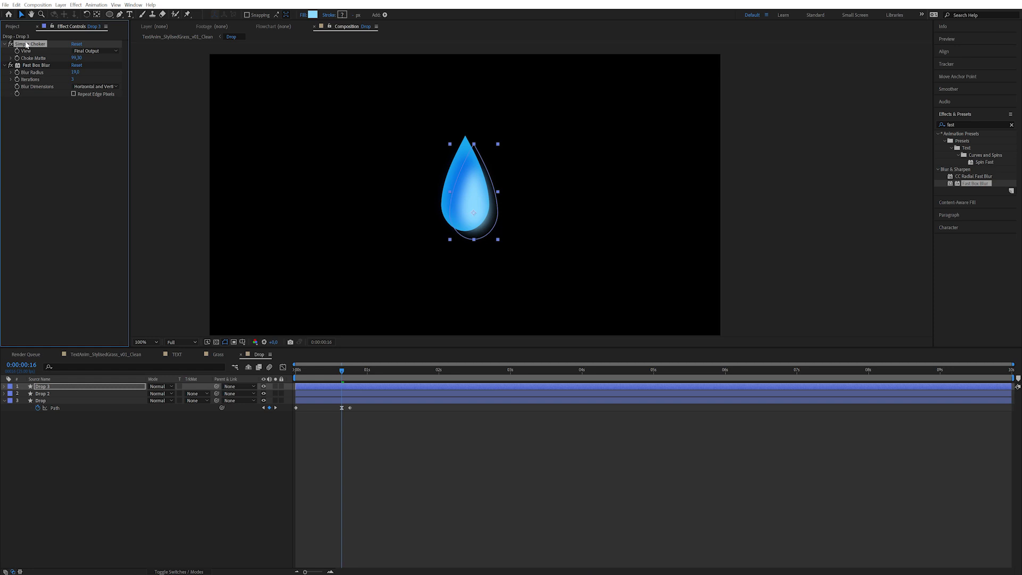
# - Duplicate Simple Choker on the pale highlight with Choke Matte about 80, and reduce its Blur Radius to 11
pyautogui.hotkey('ctrl', 'd')
pyautogui.moveTo(81, 79)
pyautogui.mouseDown()
pyautogui.moveTo(59, 80)
pyautogui.moveTo(94, 75)
pyautogui.moveTo(70, 94)
pyautogui.mouseUp()
pyautogui.click(76, 87)
pyautogui.hotkey('ctrl', 'z')
pyautogui.hotkey('ctrl', 'z')
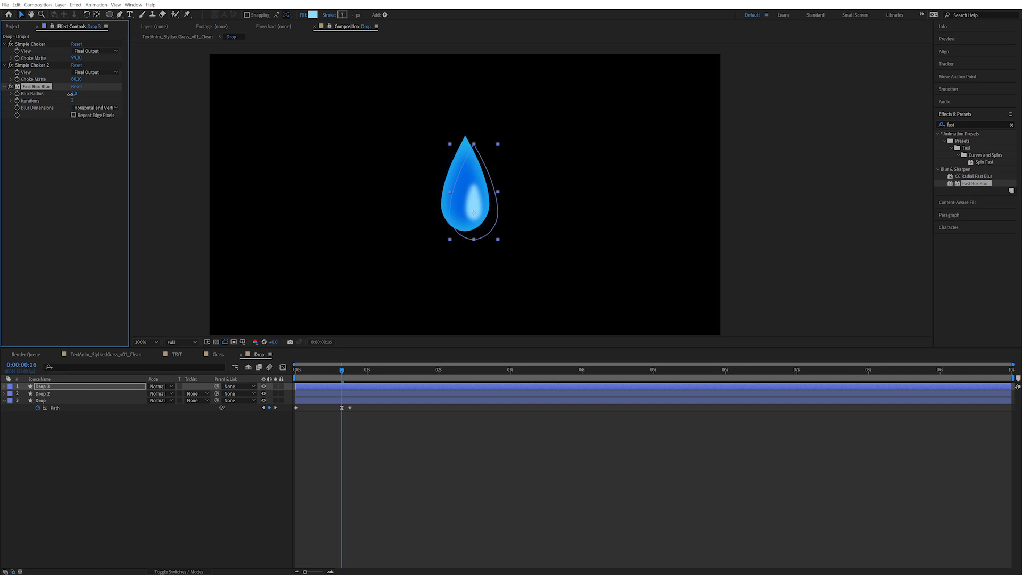
pyautogui.click(64, 387)
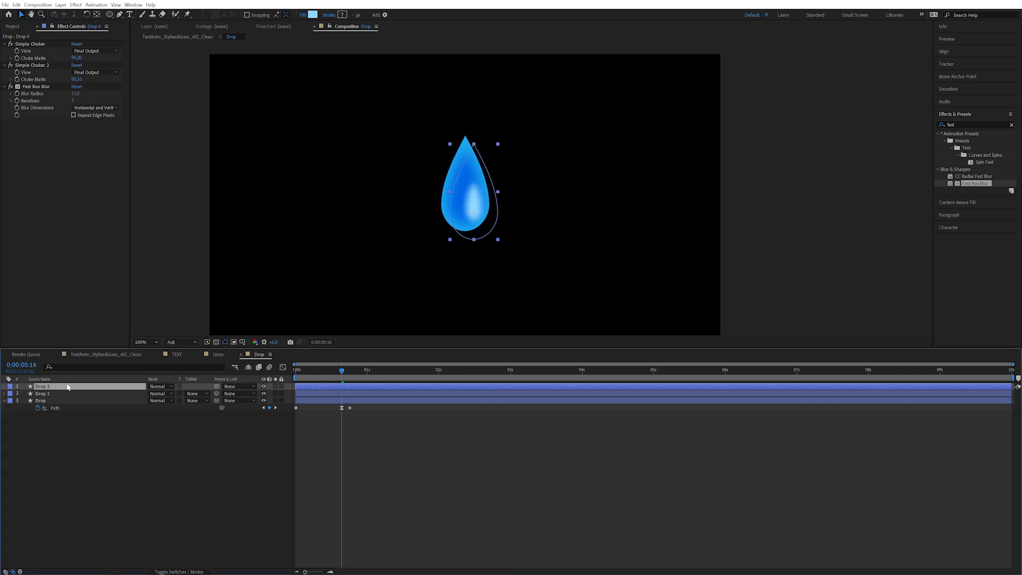
# - Duplicate the pale blue highlight layer and change the copy's fill to near-white with 5% saturation
pyautogui.hotkey('ctrl', 'd')
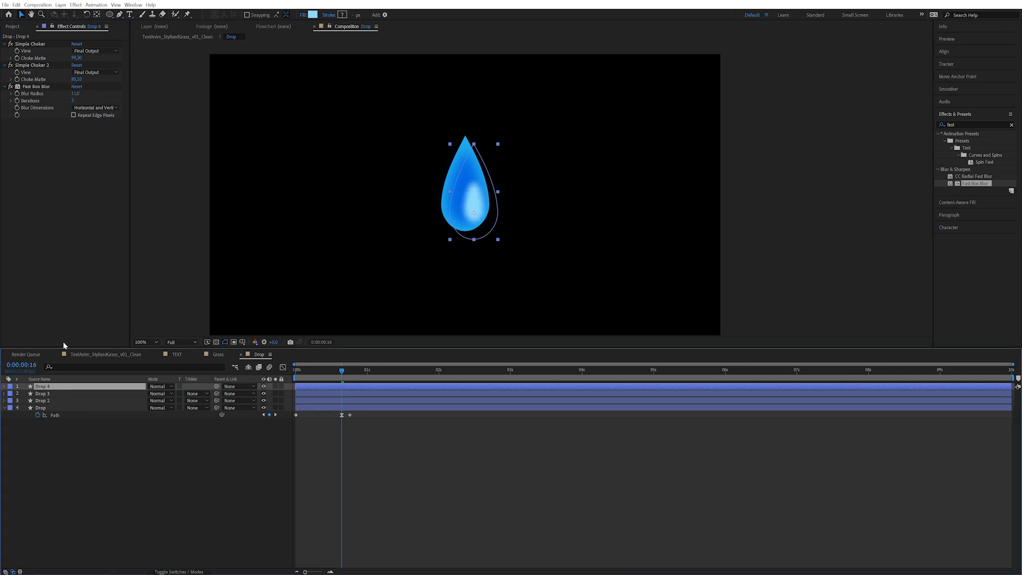
pyautogui.click(313, 15)
pyautogui.click(662, 292)
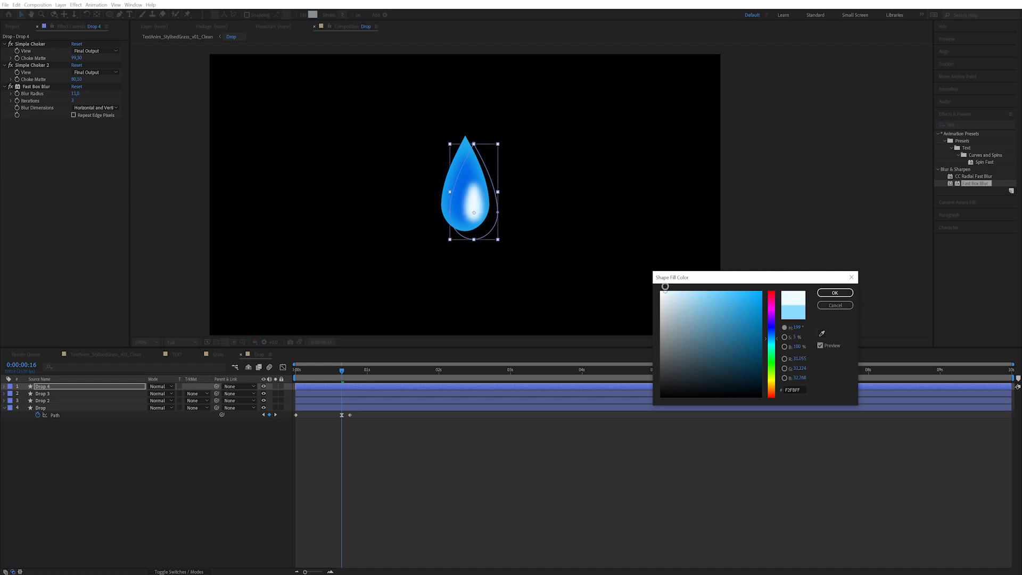
pyautogui.click(835, 293)
# - Move the white highlight to the drop's upper left, rotate it 13°, and refine its placement inside the drop
pyautogui.moveTo(472, 194); pyautogui.dragTo(458, 167)
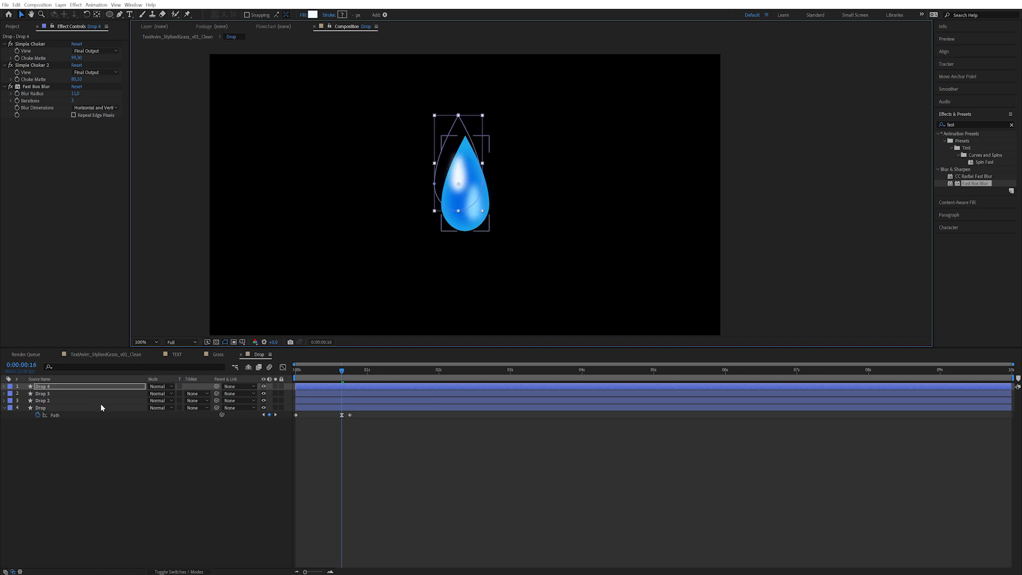
pyautogui.press('r')
pyautogui.moveTo(165, 392); pyautogui.dragTo(166, 392)
pyautogui.moveTo(471, 176); pyautogui.dragTo(463, 175)
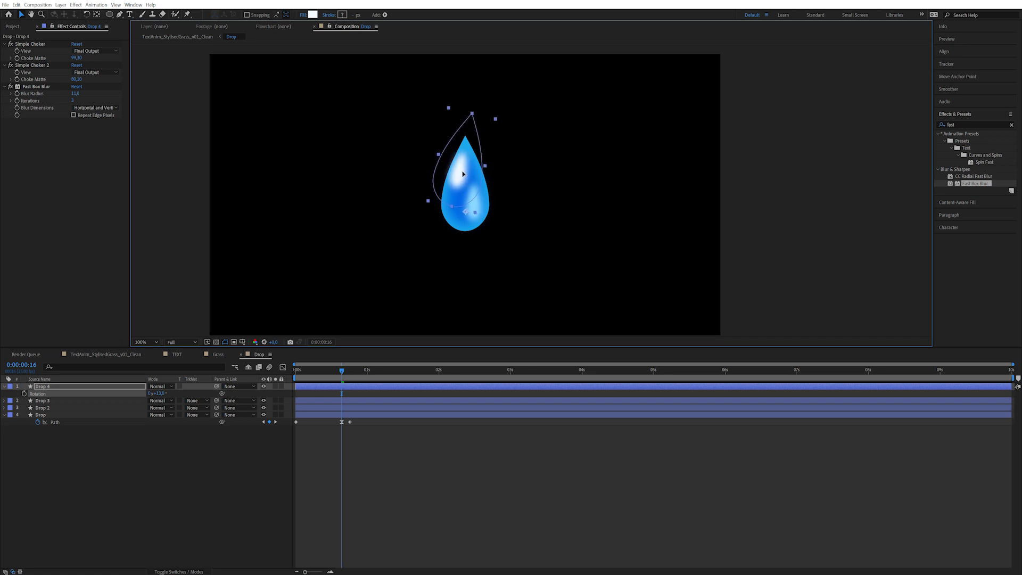
# - Raise the second Simple Choker's Choke Matte on the white highlight to about 98
pyautogui.moveTo(78, 79); pyautogui.dragTo(138, 68)
pyautogui.moveTo(341, 374)
pyautogui.mouseDown()
pyautogui.moveTo(308, 374)
pyautogui.moveTo(377, 375)
pyautogui.moveTo(343, 377)
pyautogui.mouseUp()
pyautogui.click(24, 394)
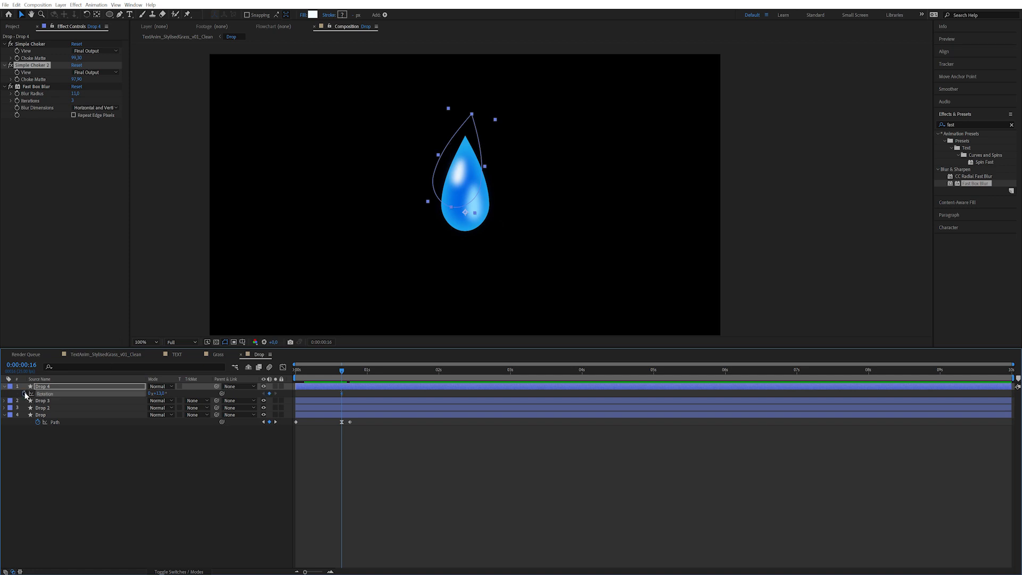
pyautogui.click(24, 393)
# - Keyframe the white highlight's Position at frame 16, and lower it onto the round drop at frame 19
pyautogui.click(50, 387)
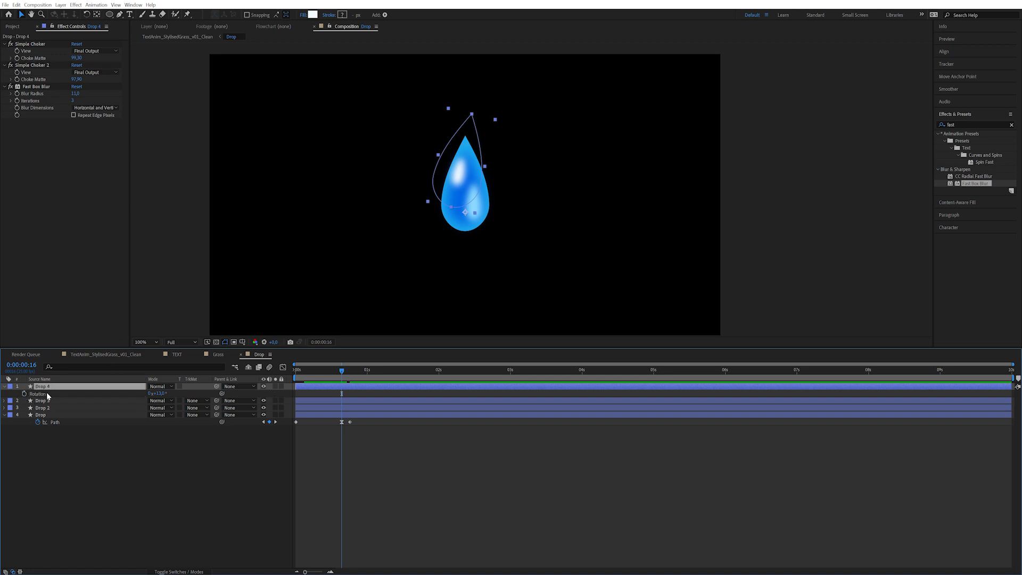
pyautogui.press('p')
pyautogui.moveTo(354, 373); pyautogui.dragTo(349, 372)
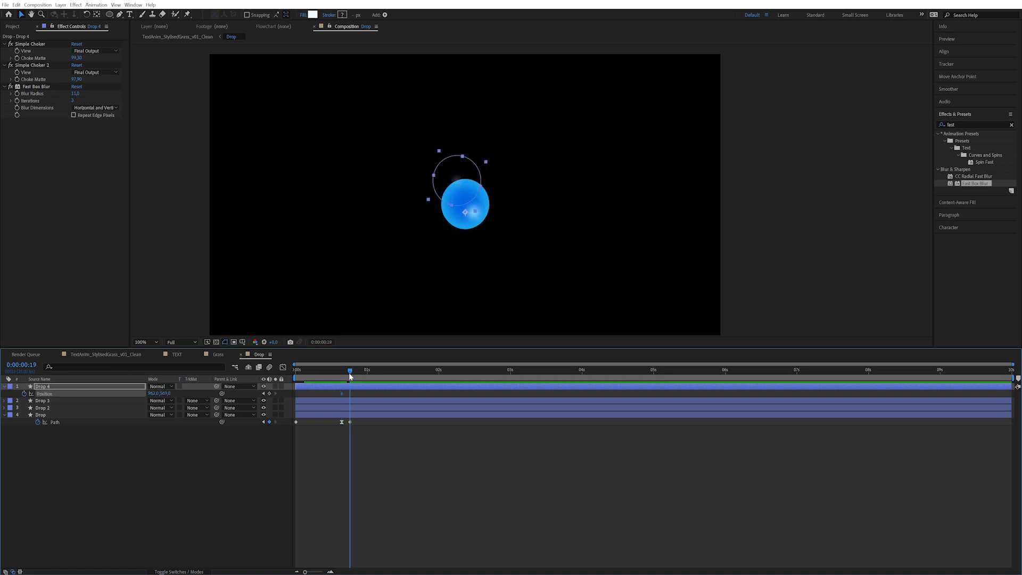
pyautogui.moveTo(457, 174); pyautogui.dragTo(458, 209)
# - Keyframe the white highlight's second Choke Matte and Blur Radius at frame 16, then set them to about 84 and 5 at frame 19
pyautogui.press('j')
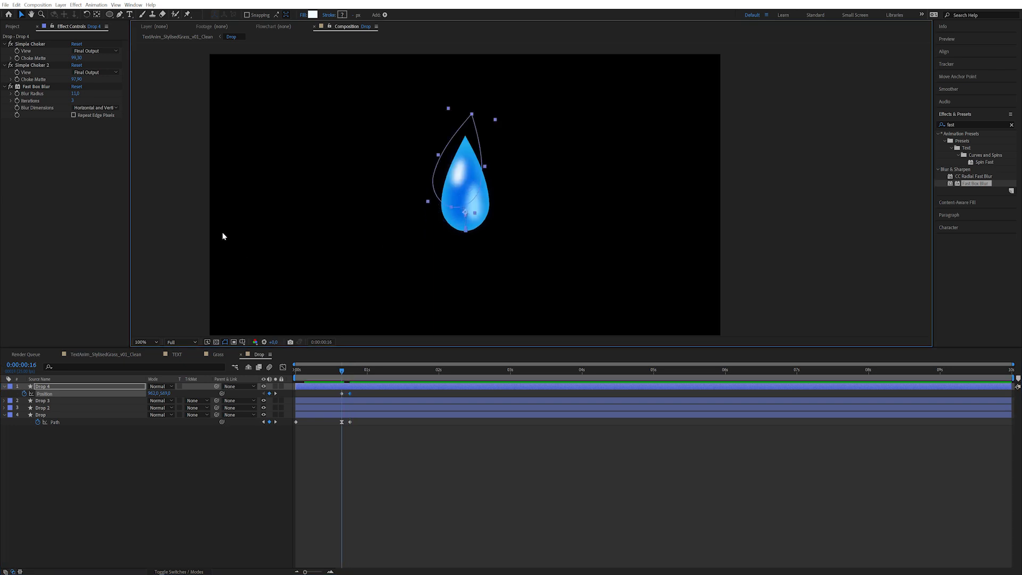
pyautogui.click(28, 190)
pyautogui.click(18, 81)
pyautogui.click(20, 87)
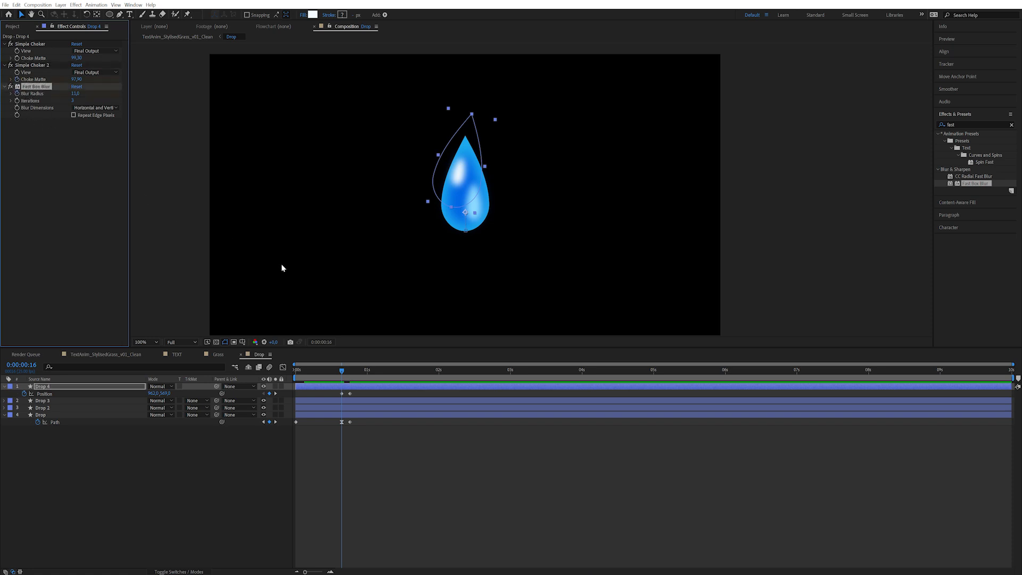
pyautogui.press('k')
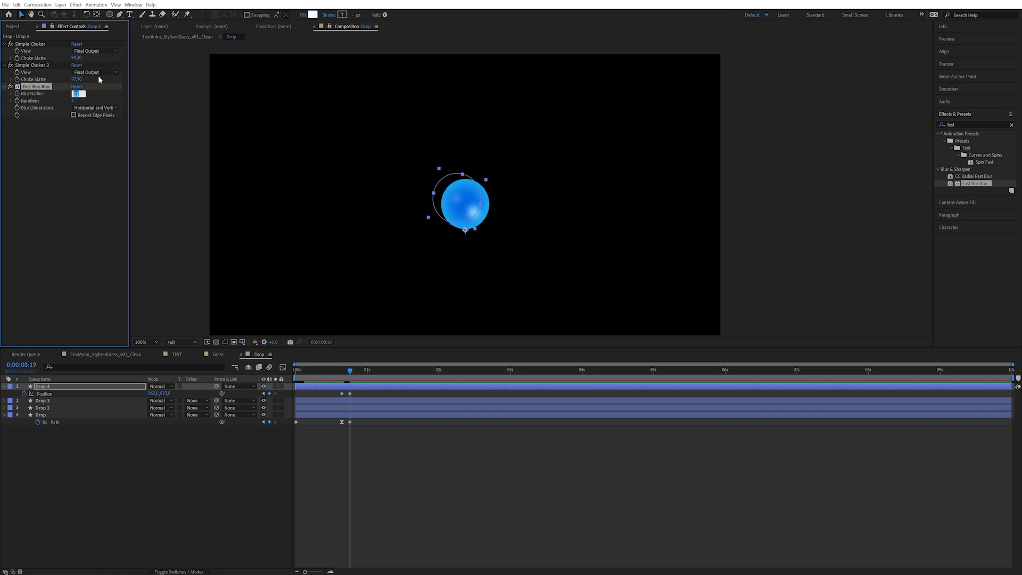
pyautogui.click(76, 79)
pyautogui.write('50')
pyautogui.press('Return')
pyautogui.moveTo(75, 79); pyautogui.dragTo(204, 40)
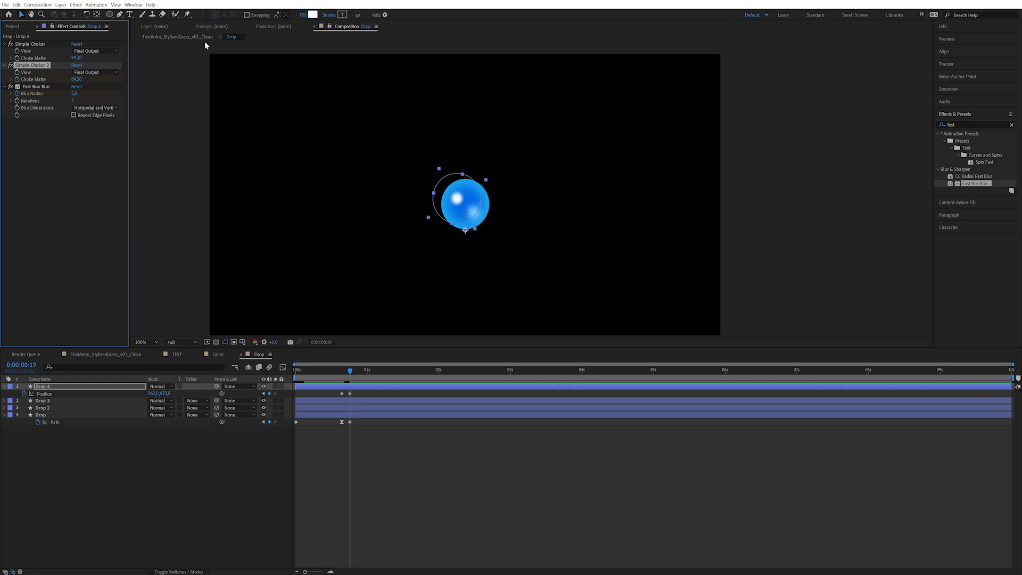
# - Open the TextAnim_StylisedGrass_v01_Clean composition and raise the Drop layer to a Y position of 327 at frame 0
pyautogui.click(205, 40)
pyautogui.click(295, 367)
pyautogui.moveTo(294, 366); pyautogui.dragTo(281, 368)
pyautogui.scroll(3, 451, 219)
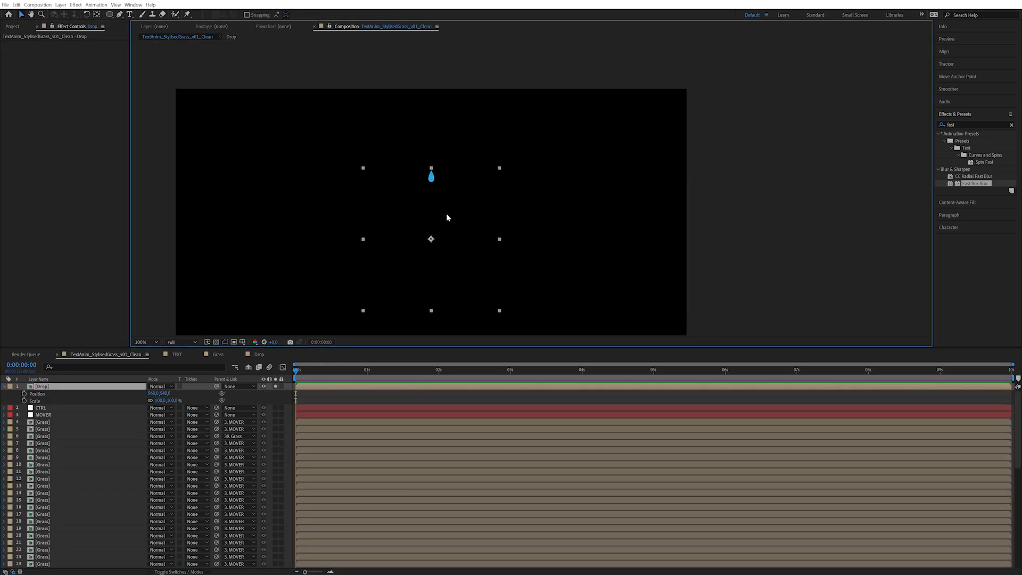
pyautogui.moveTo(433, 215); pyautogui.dragTo(445, 167)
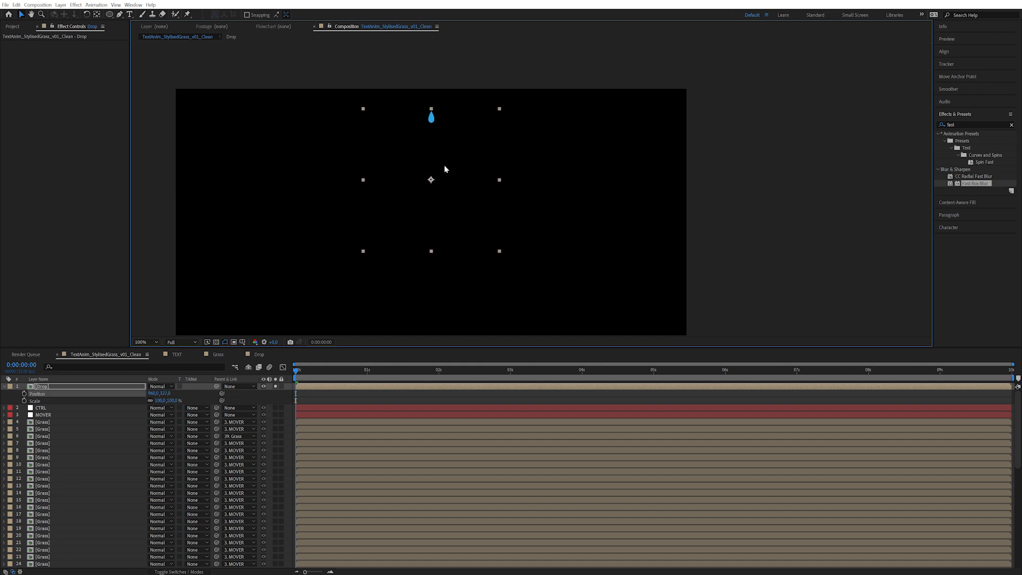
# - Add Position and Scale keyframes to the Drop layer at frame 0
pyautogui.moveTo(306, 374)
pyautogui.mouseDown()
pyautogui.moveTo(364, 364)
pyautogui.moveTo(296, 365)
pyautogui.mouseUp()
pyautogui.click(24, 394)
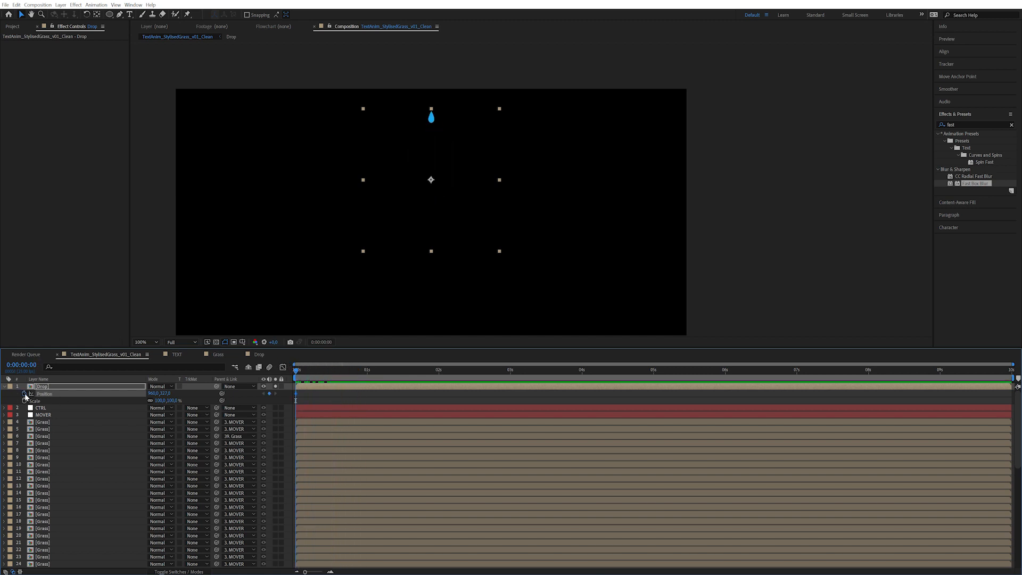
pyautogui.click(24, 401)
# - Move the Drop layer's Scale keyframe from the start to frame 19, where the drop becomes round
pyautogui.click(309, 371)
pyautogui.moveTo(316, 373); pyautogui.dragTo(360, 372)
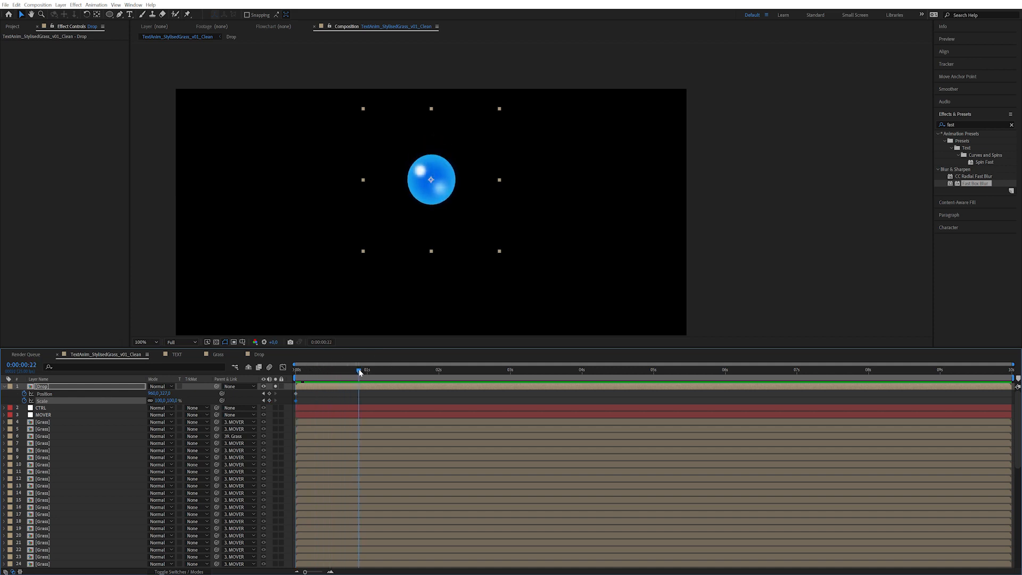
pyautogui.moveTo(295, 401); pyautogui.dragTo(357, 400)
pyautogui.press('pageup')
pyautogui.press('pageup')
pyautogui.press('pageup')
pyautogui.press('pageup')
pyautogui.press('pagedown')
pyautogui.press('pagedown')
pyautogui.press('pagedown')
pyautogui.moveTo(357, 400); pyautogui.dragTo(349, 400)
pyautogui.press('pageup')
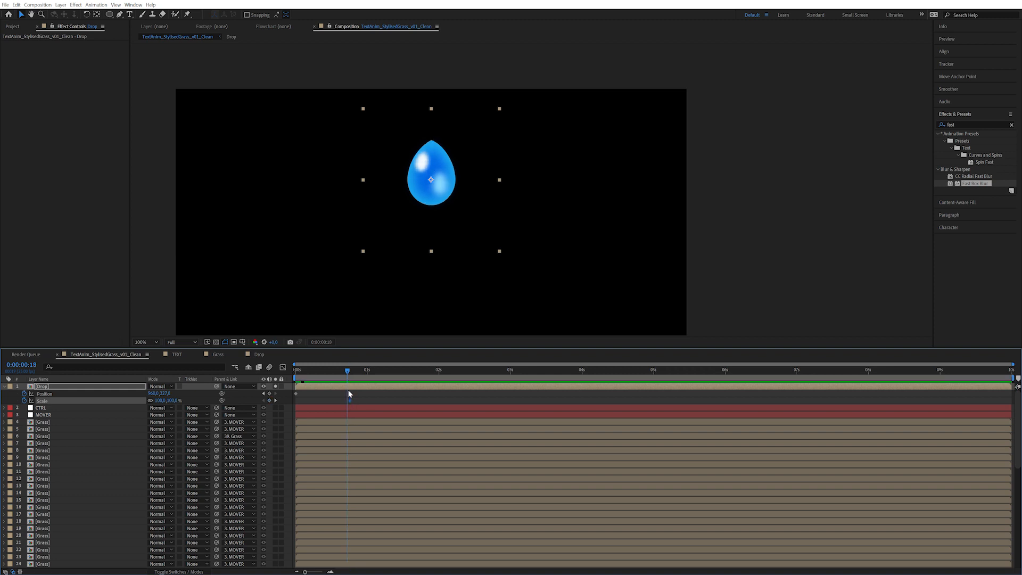
# - Add Scale keyframes to the Drop layer at frames 18 and 20, plus a Position keyframe at frame 20
pyautogui.click(269, 401)
pyautogui.moveTo(350, 374); pyautogui.dragTo(352, 371)
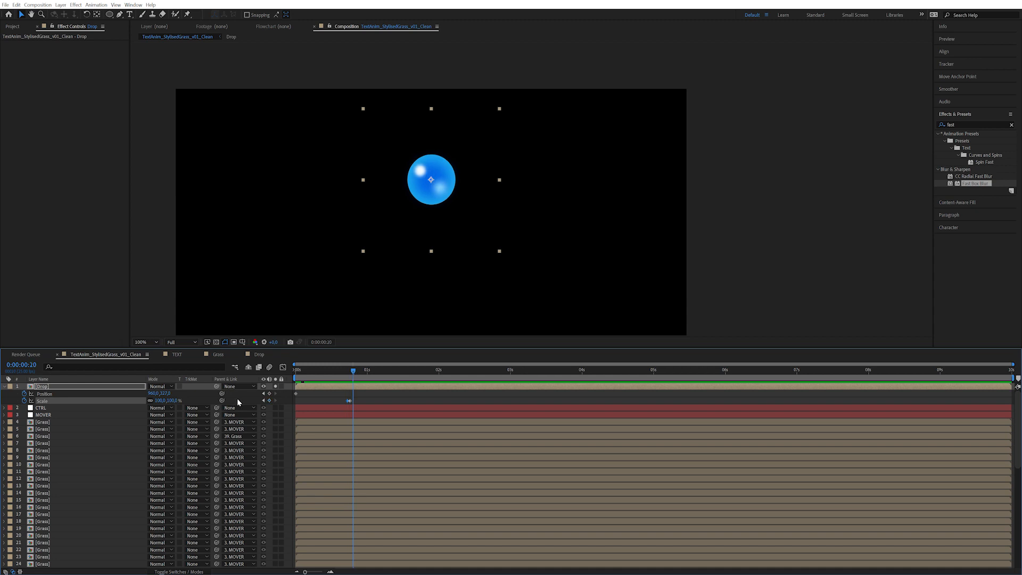
pyautogui.click(172, 400)
pyautogui.click(270, 400)
pyautogui.click(270, 394)
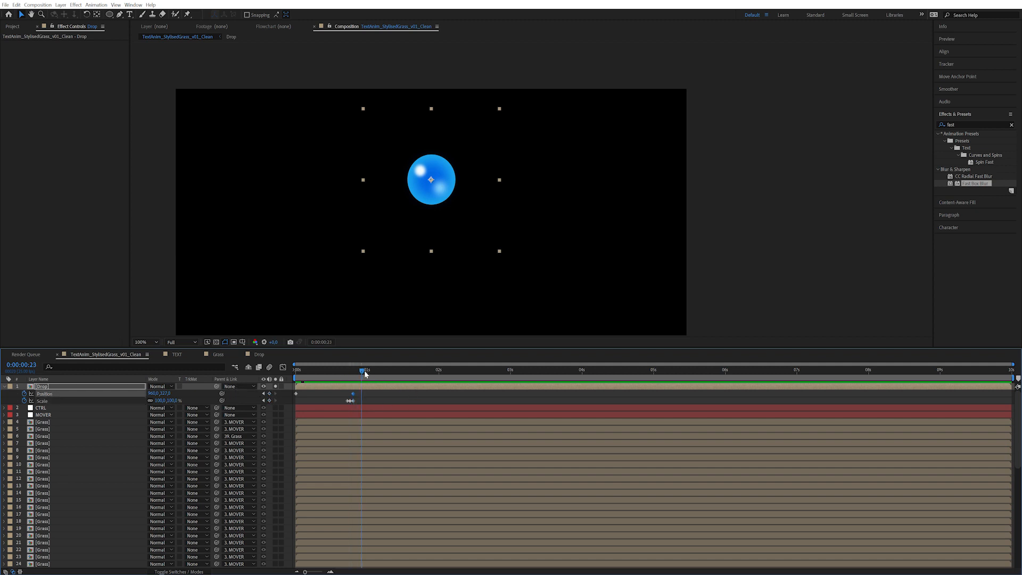
# - At 3 seconds, keyframe the Drop layer about 610 px lower in the frame with a reduced Scale
pyautogui.moveTo(371, 374); pyautogui.dragTo(390, 373)
pyautogui.moveTo(471, 371); pyautogui.dragTo(511, 373)
pyautogui.scroll(-2, 416, 241)
pyautogui.moveTo(430, 149); pyautogui.dragTo(435, 287)
pyautogui.moveTo(451, 229); pyautogui.dragTo(452, 122)
pyautogui.moveTo(434, 192); pyautogui.dragTo(446, 236)
pyautogui.moveTo(172, 400); pyautogui.dragTo(150, 406)
pyautogui.moveTo(414, 239); pyautogui.dragTo(400, 288)
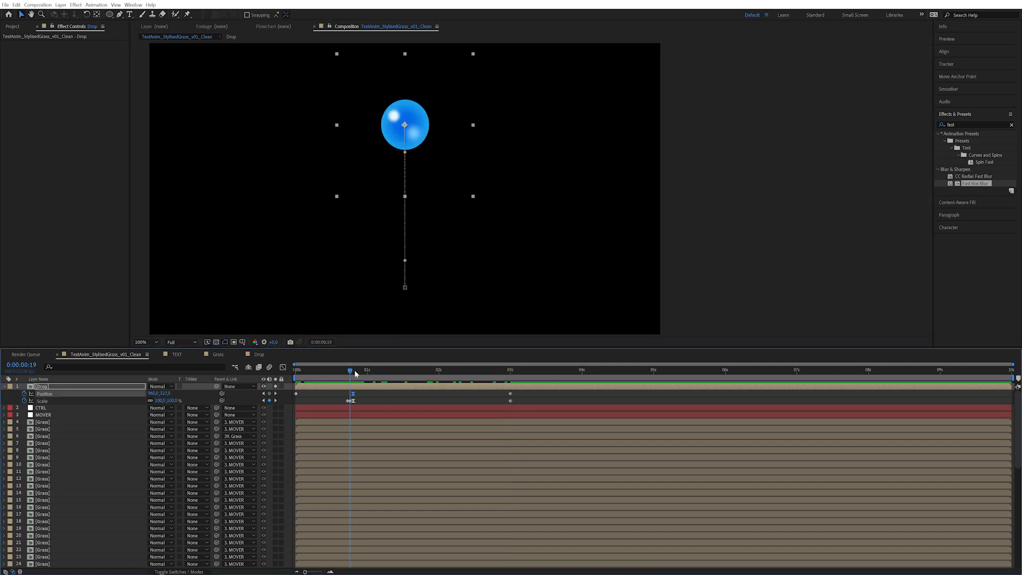
# - Preview the drop's change into a round bubble from frame 16
pyautogui.moveTo(355, 374); pyautogui.dragTo(342, 375)
pyautogui.press('space')
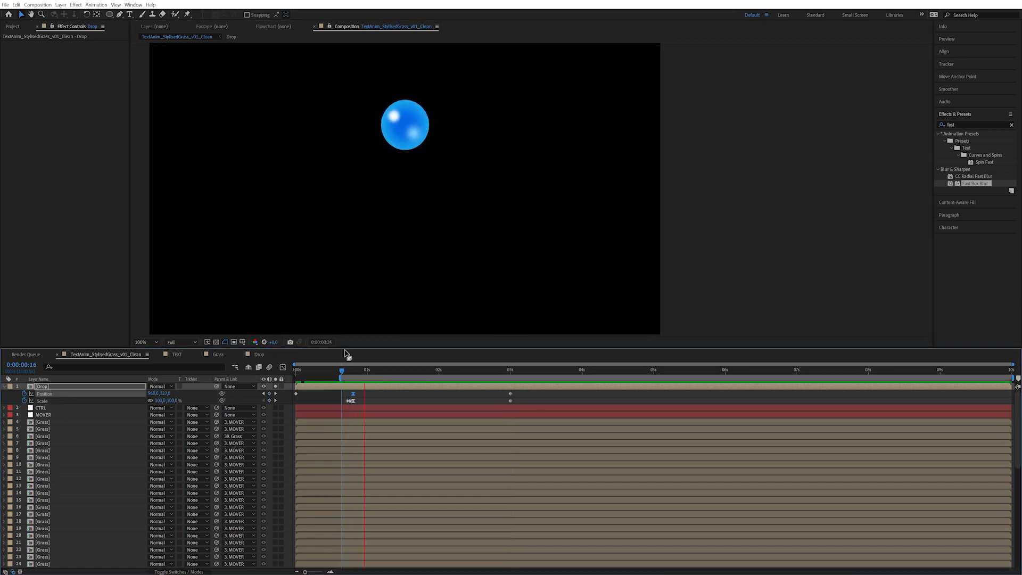
pyautogui.press('space')
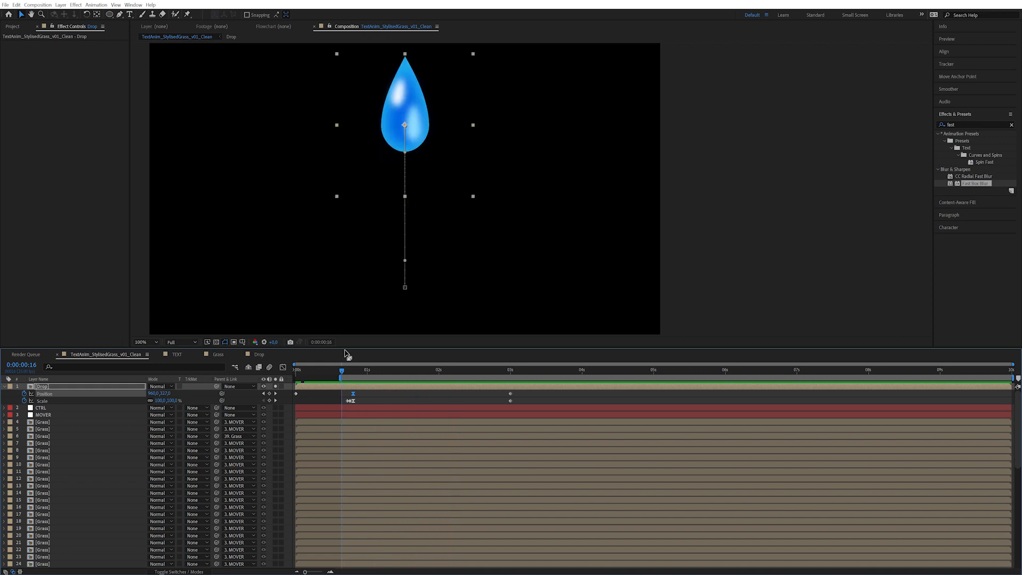
pyautogui.click(348, 374)
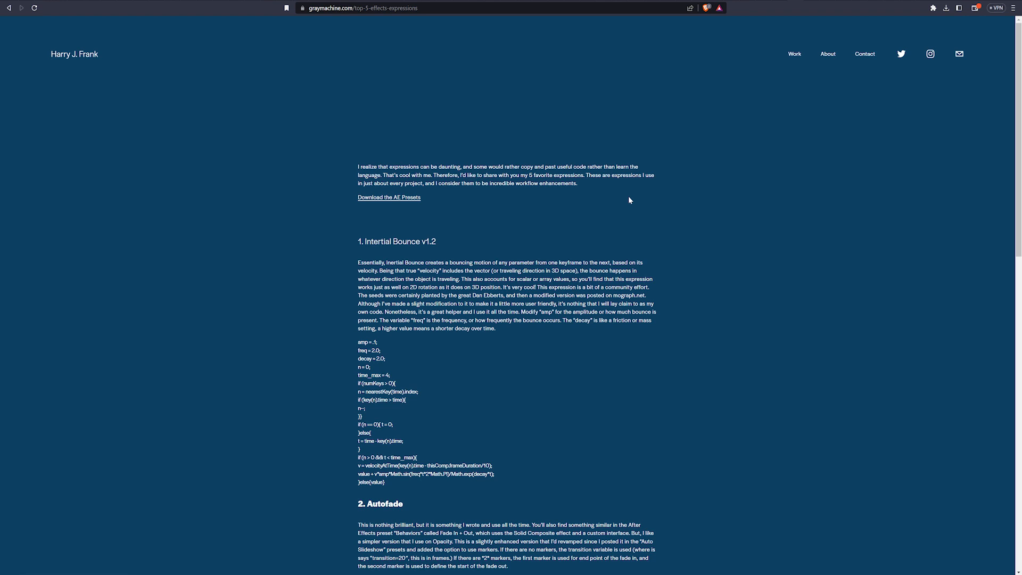
# - Switch to the graymachine.com page on top 5 effects expressions and look through its list of expressions
pyautogui.moveTo(309, 9); pyautogui.dragTo(390, 13)
pyautogui.click(391, 111)
pyautogui.tripleClick(76, 58)
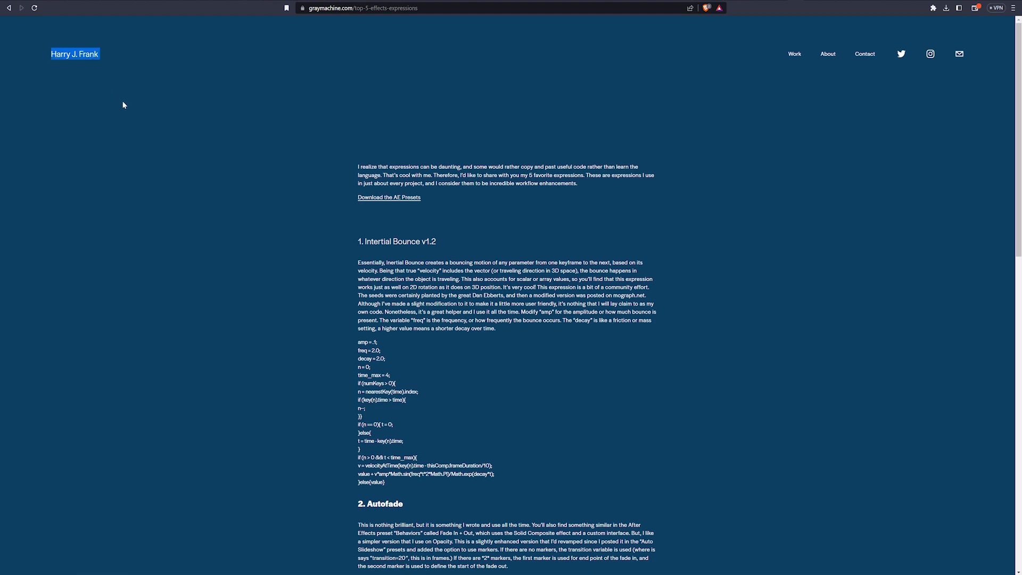
pyautogui.click(486, 341)
pyautogui.scroll(-9, 516, 359)
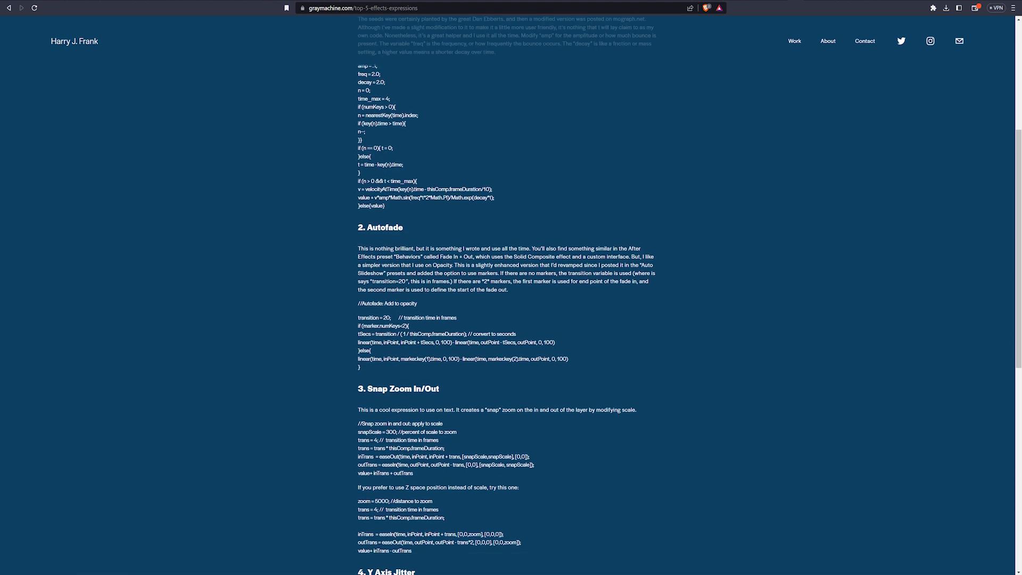
pyautogui.scroll(-3, 522, 372)
pyautogui.scroll(8, 521, 372)
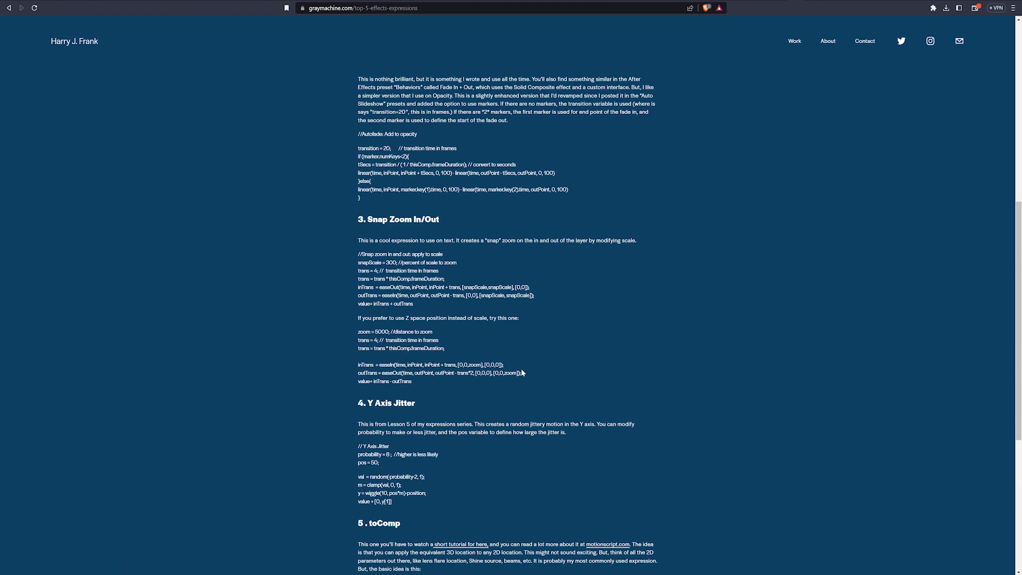
pyautogui.scroll(4, 521, 372)
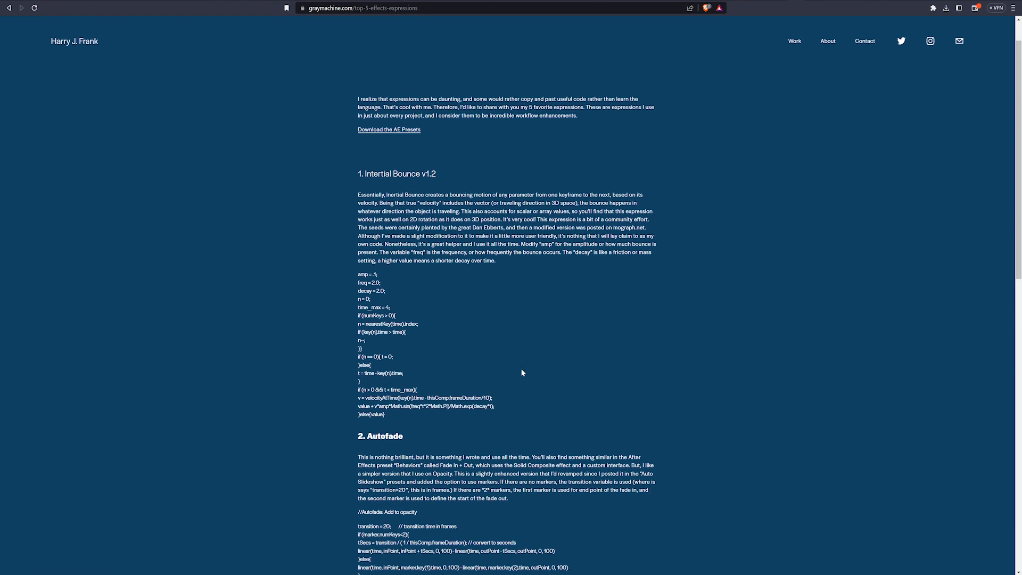
# - Examine the description and code of the Intertial Bounce v1.2 expression
pyautogui.moveTo(589, 220); pyautogui.dragTo(641, 219)
pyautogui.click(494, 281)
pyautogui.scroll(-2, 440, 298)
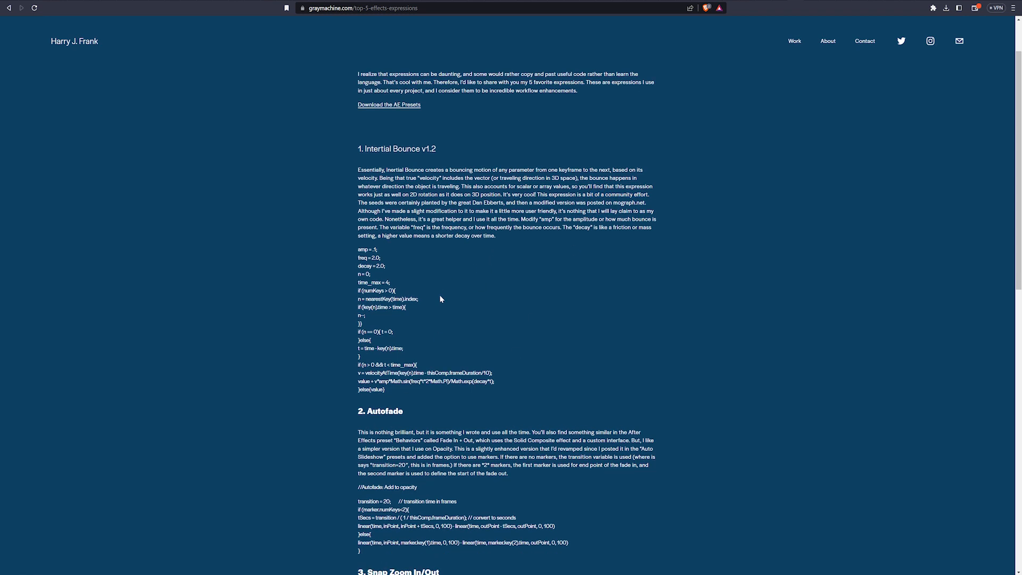
pyautogui.moveTo(391, 335); pyautogui.dragTo(324, 177)
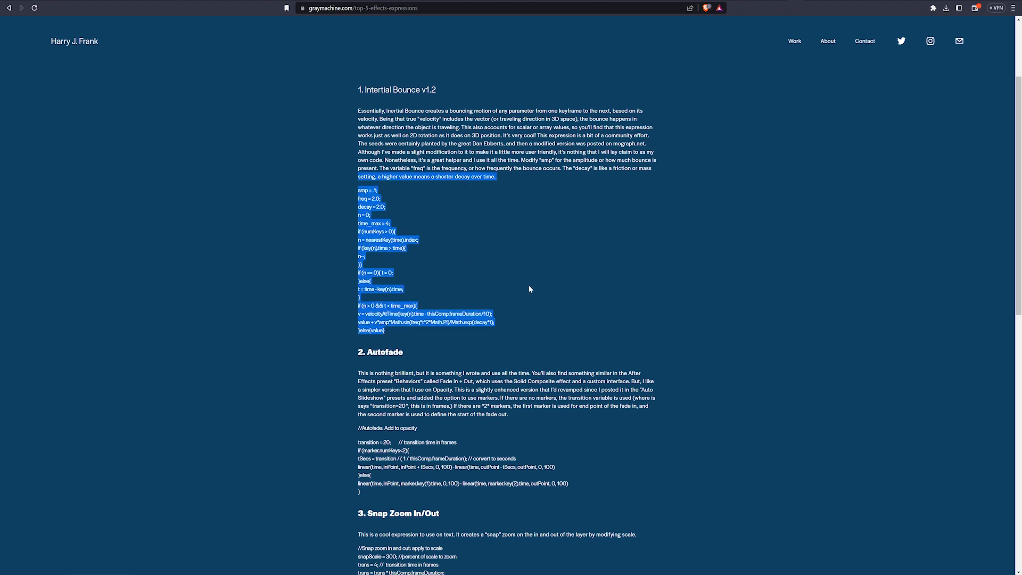
pyautogui.click(644, 311)
pyautogui.scroll(-5, 644, 311)
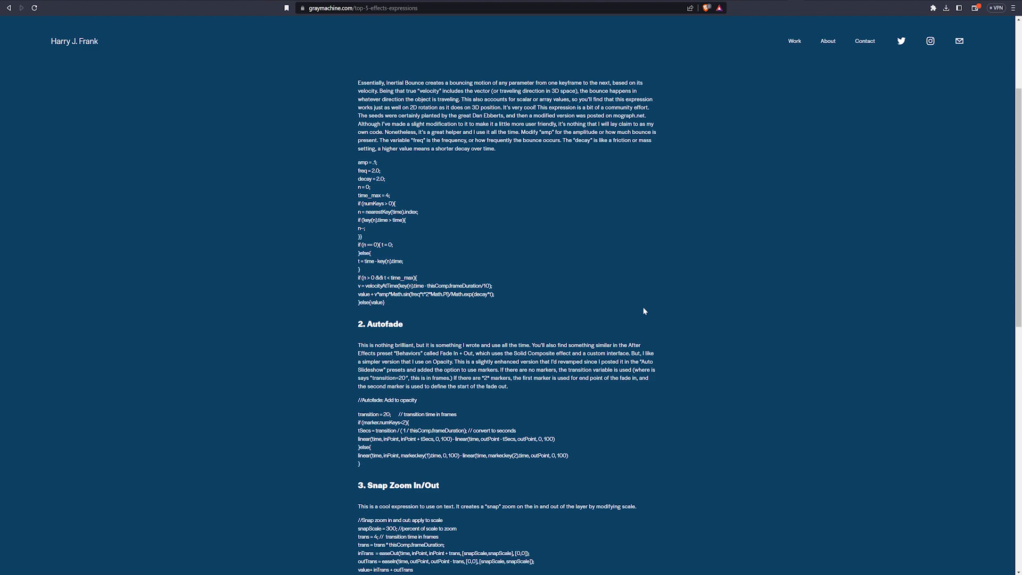
pyautogui.scroll(-5, 643, 311)
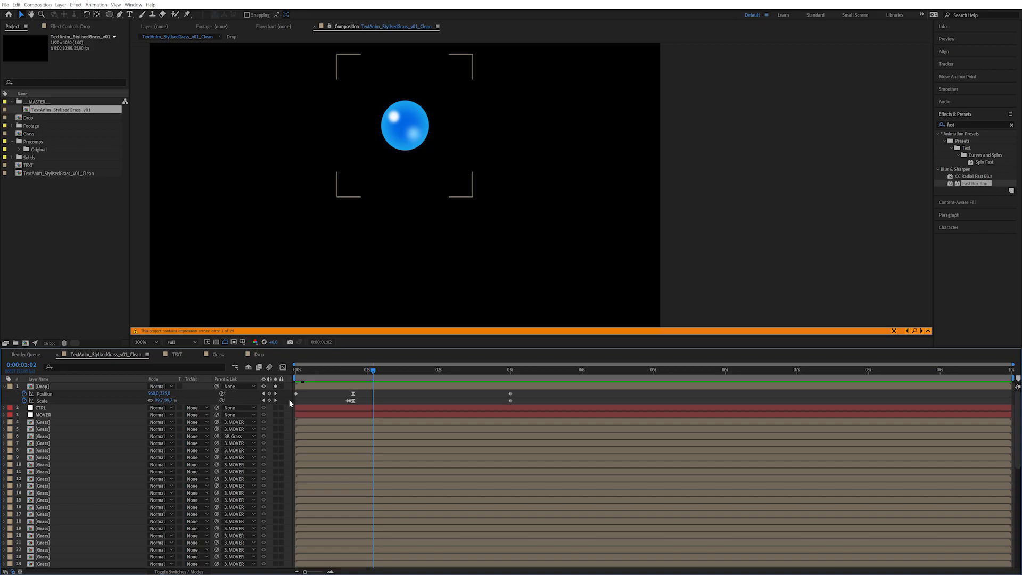
# - Return to After Effects, paste the inertial bounce expression onto the Drop layer's Scale, and enlarge the expression field to show all its code
pyautogui.click(342, 368)
pyautogui.moveTo(346, 371); pyautogui.dragTo(348, 369)
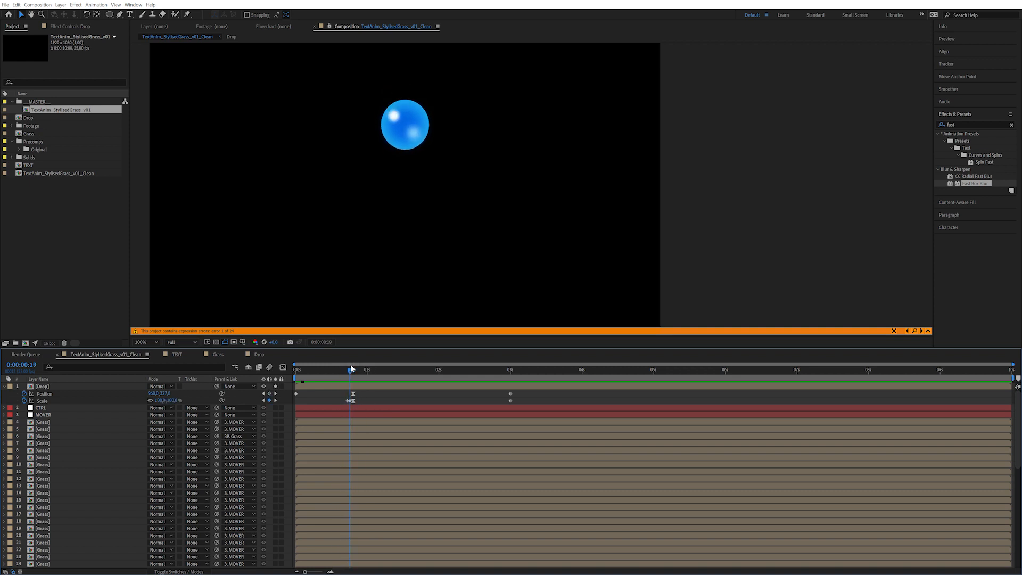
pyautogui.keyDown('alt'); pyautogui.click(24, 400); pyautogui.keyUp('alt')
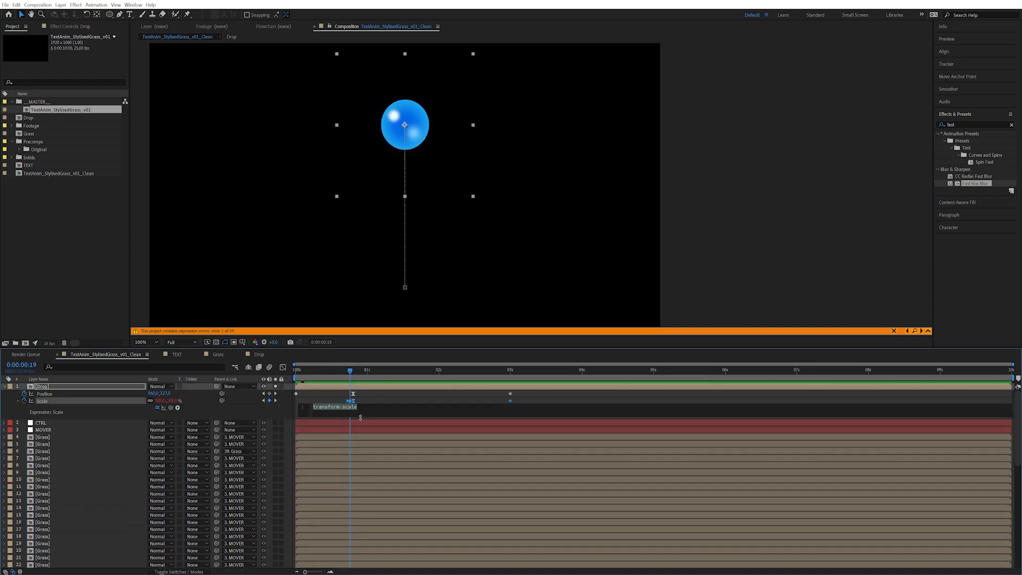
pyautogui.hotkey('ctrl', 'v')
pyautogui.click(274, 411)
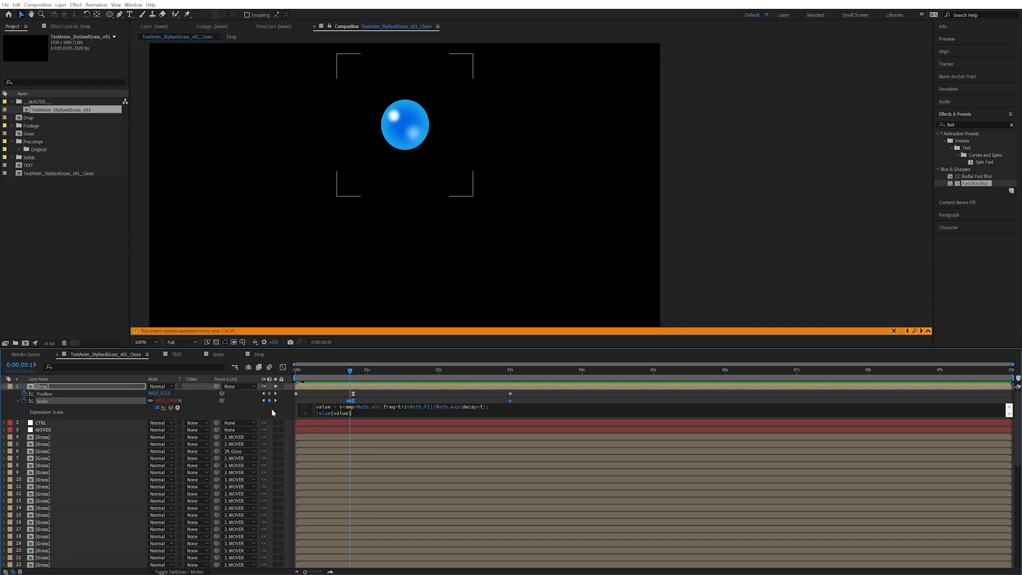
pyautogui.moveTo(347, 418); pyautogui.dragTo(348, 519)
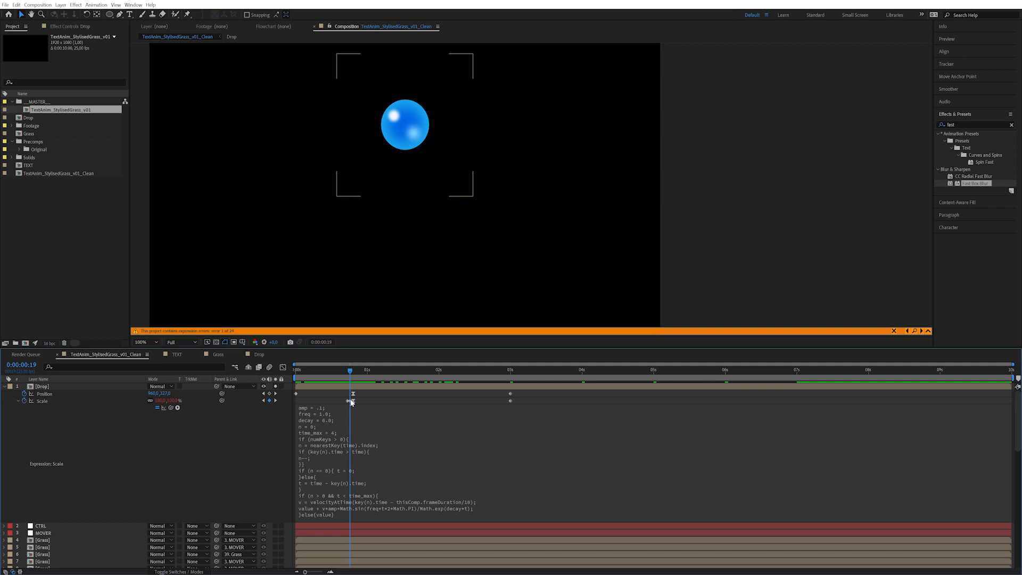
# - Set the Drop layer's Scale to 70% at frame 19 and preview the bouncing bubble
pyautogui.click(173, 402)
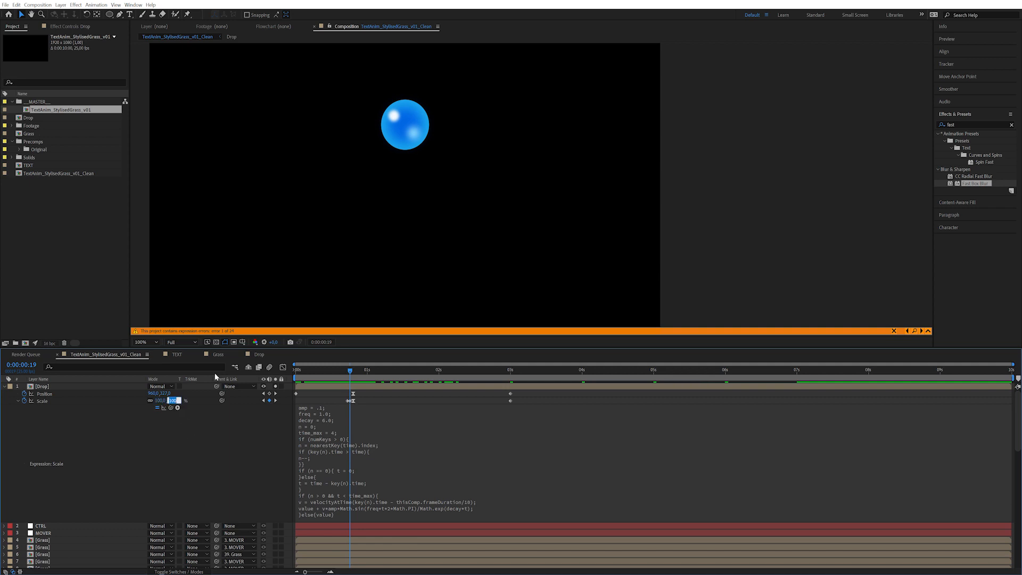
pyautogui.press('Return')
pyautogui.moveTo(349, 371); pyautogui.dragTo(390, 371)
pyautogui.press('space')
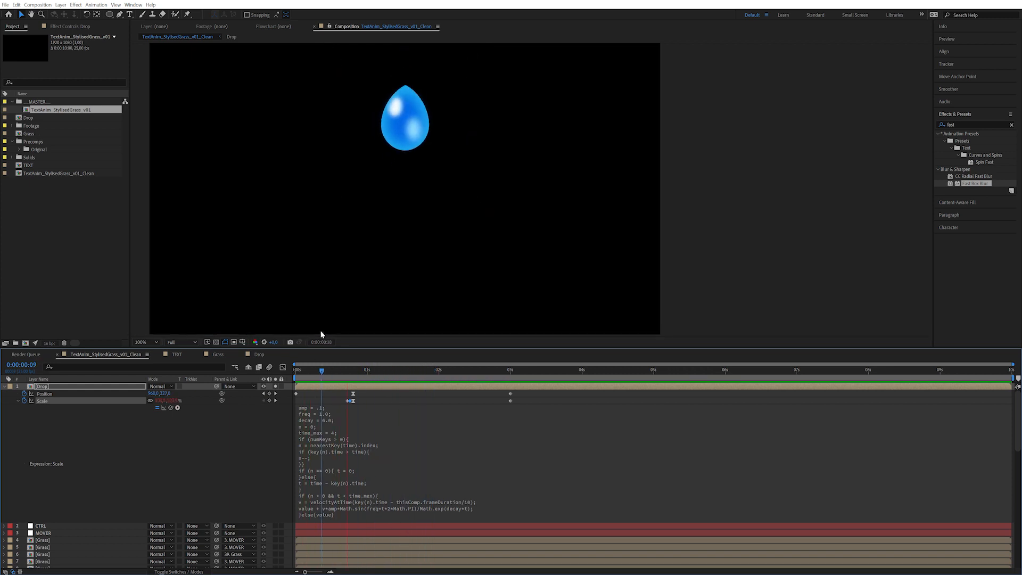
pyautogui.press('space')
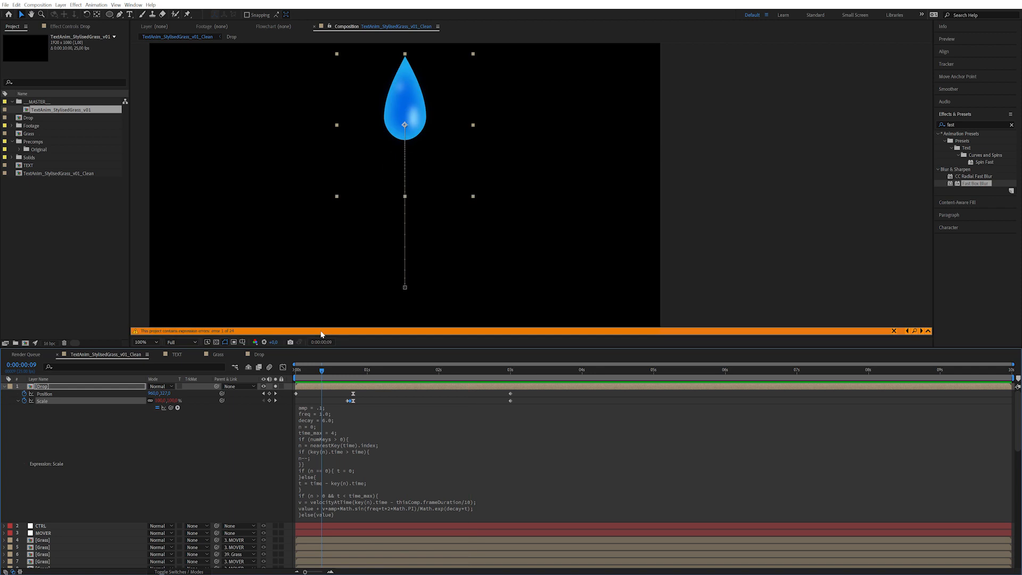
# - Set decay to 4.0 and freq to 2.0 in the Drop layer's Scale expression and preview the bounce from frame 19
pyautogui.click(349, 372)
pyautogui.click(352, 425)
pyautogui.click(341, 420)
pyautogui.write('4')
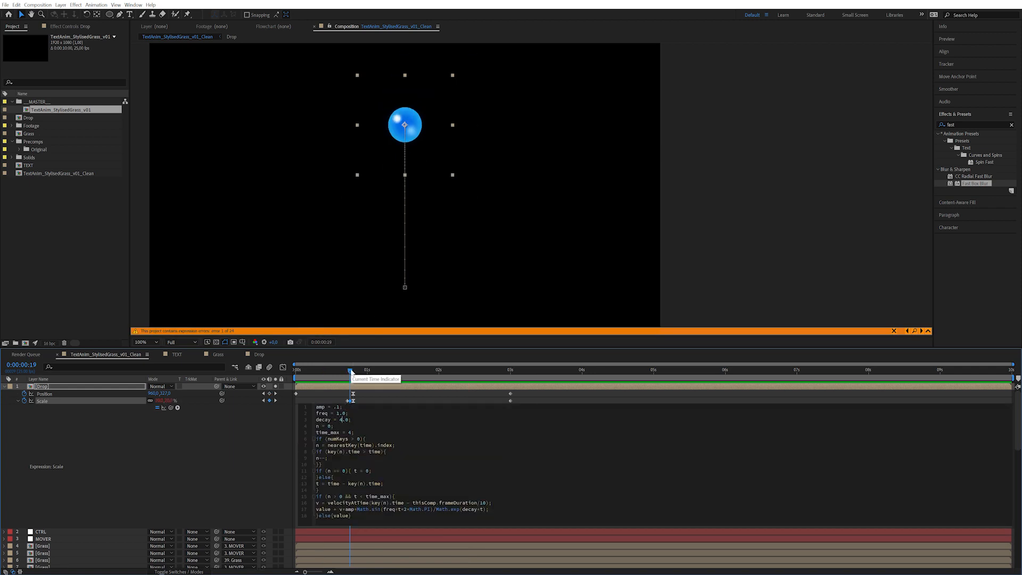
pyautogui.write('2')
pyautogui.click(245, 439)
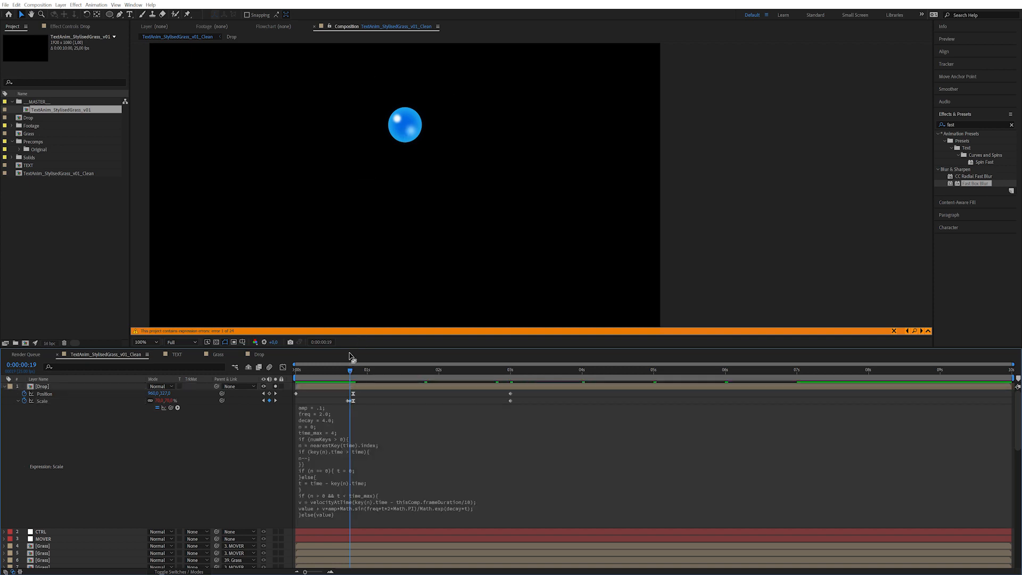
pyautogui.press('space')
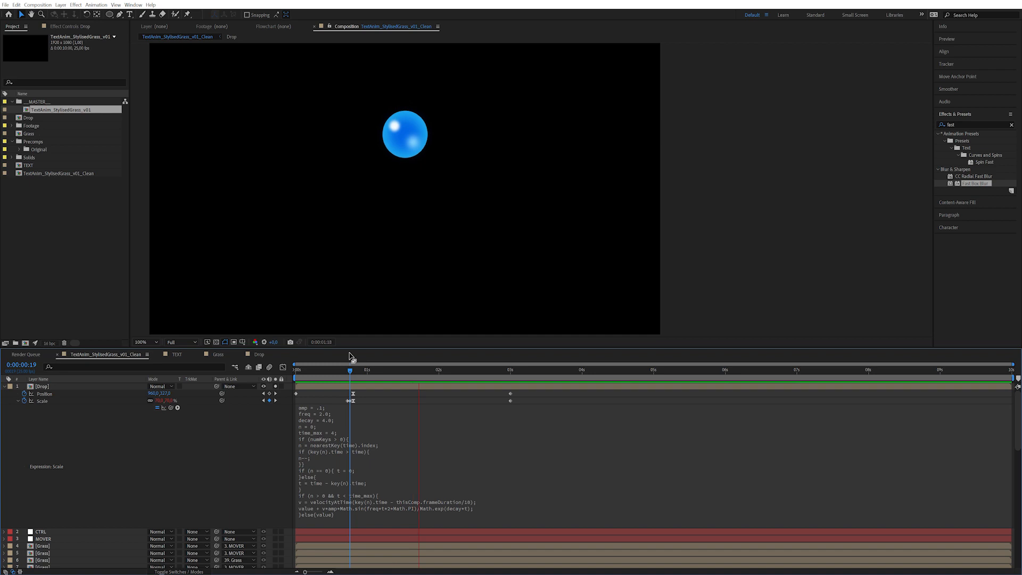
pyautogui.press('space')
# - Set amp to .08 and decay to 5.0 in the Drop layer's Scale expression and scrub through the resulting bounce
pyautogui.click(342, 430)
pyautogui.write('amp = .08; freq = 2.0; decay = 5.0; n = 0; time_max = 4; if (numKeys > 0){ n = nearestKey(time).index; if (key(n).time > time){ n--; }} if (n == 0){ t = 0; }else{ t = time - key(n).time; } if (n > 0 && t < time_max){ v = velocityAtTime(key(n).time - thisComp.frameDuration/10); value + v*amp*Math.sin(freq*t*2*Math.PI)/Math.exp(decay*t); }else{value}')
pyautogui.click(358, 375)
pyautogui.moveTo(358, 376); pyautogui.dragTo(404, 387)
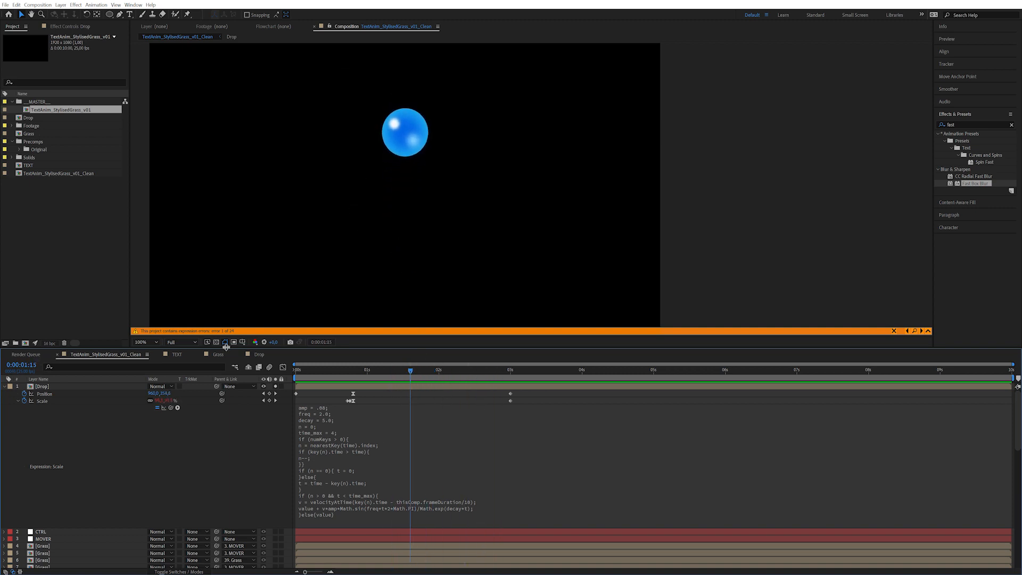
# - Apply the Turbulent Displace effect to the Drop layer and set its Size to 60
pyautogui.click(69, 386)
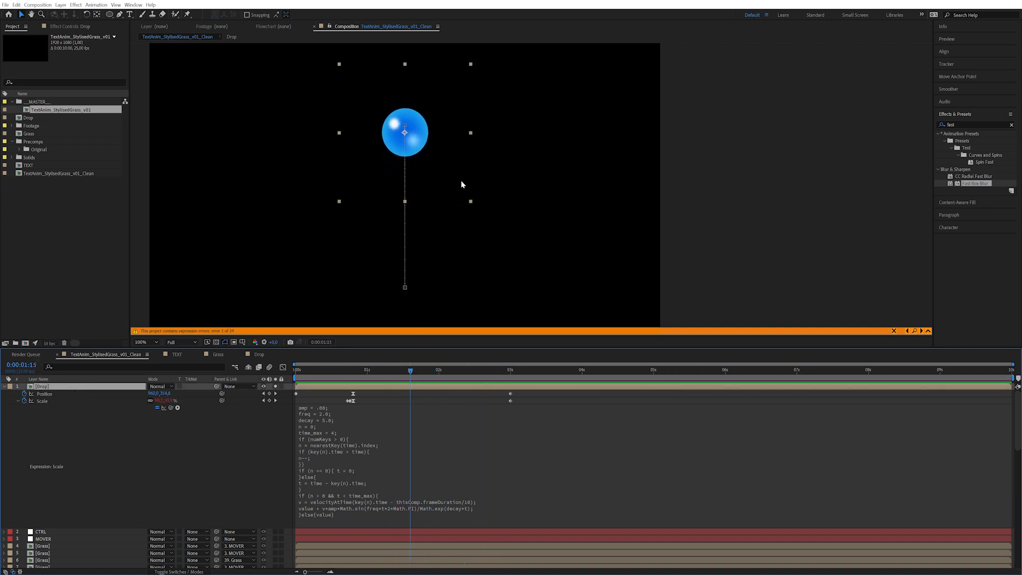
pyautogui.click(950, 126)
pyautogui.write('tu')
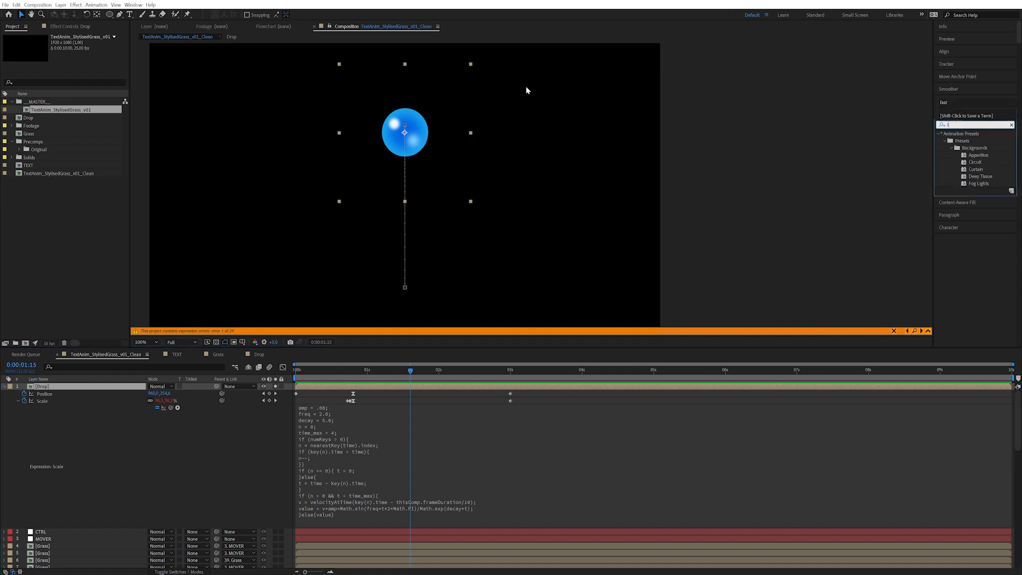
pyautogui.write('rb')
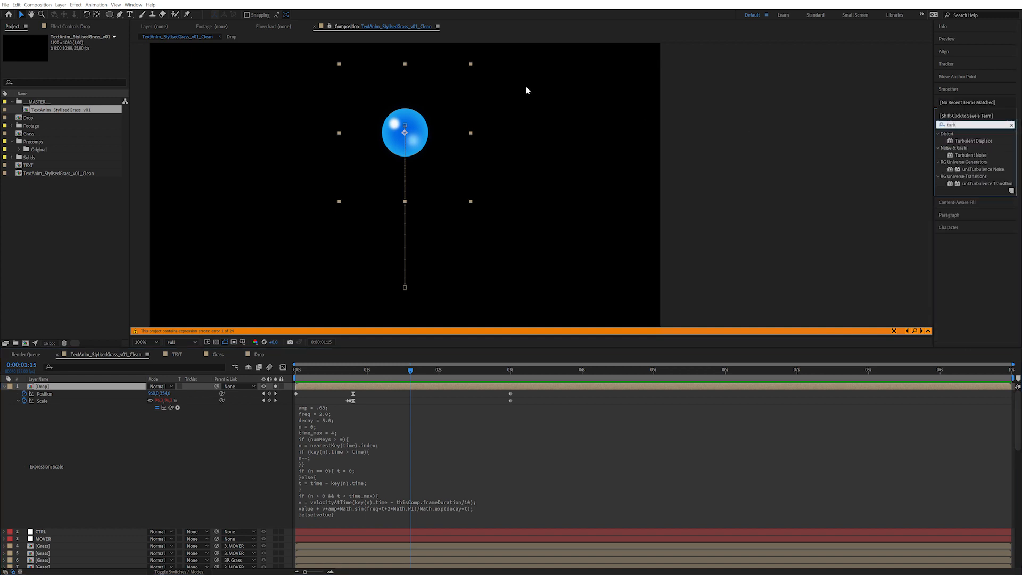
pyautogui.doubleClick(986, 142)
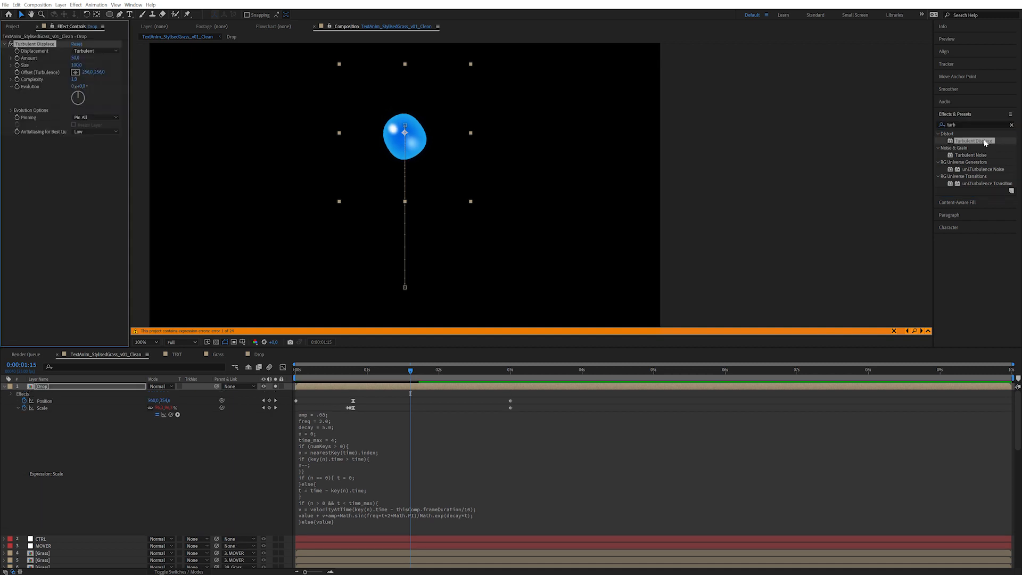
pyautogui.moveTo(417, 375); pyautogui.dragTo(355, 371)
pyautogui.click(126, 236)
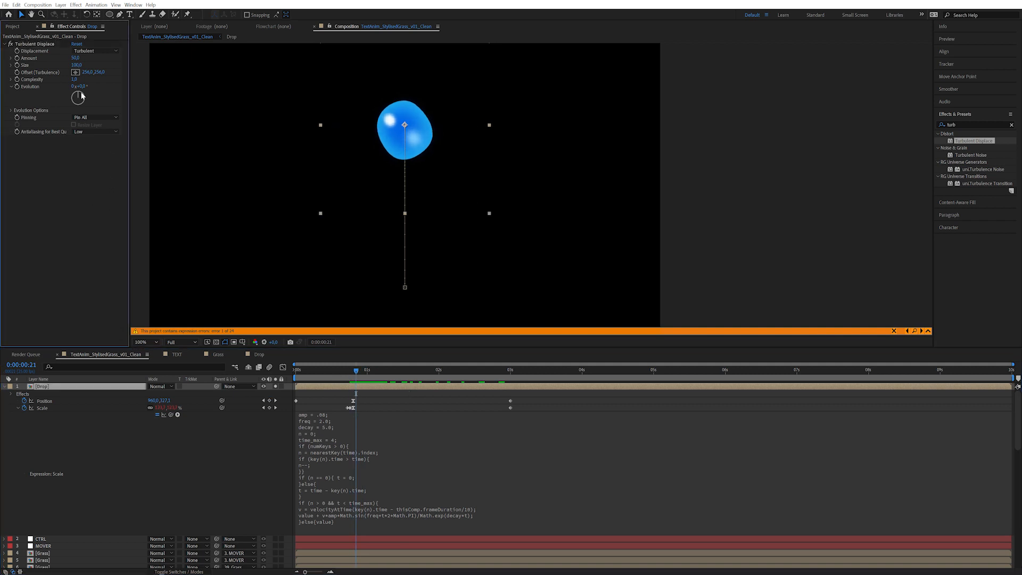
pyautogui.click(77, 64)
pyautogui.write('60')
pyautogui.press('Return')
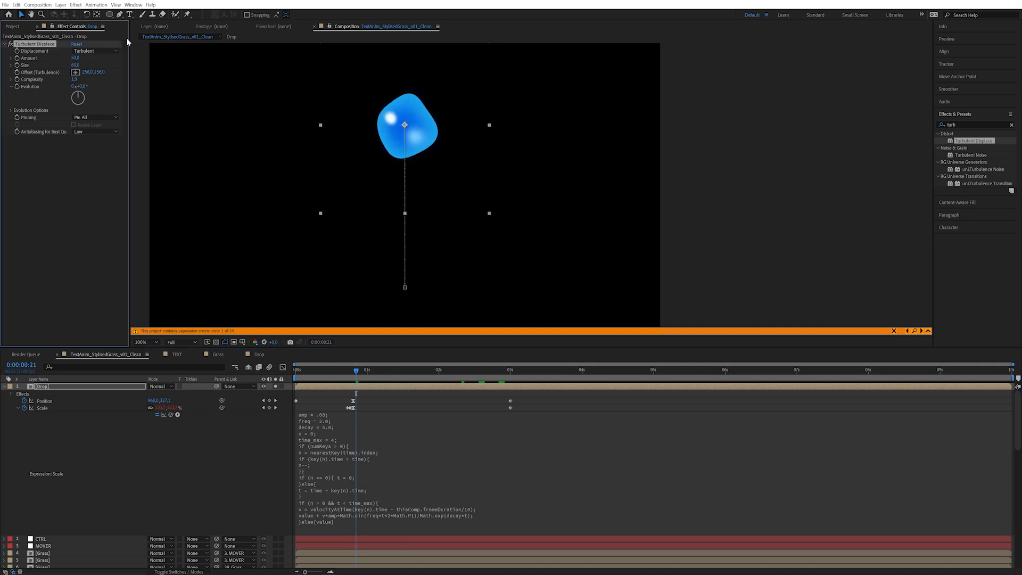
# - Keyframe the Turbulent Displace Amount at 50 on frame 19 and 0 on frame 18, and check the motion
pyautogui.moveTo(356, 372); pyautogui.dragTo(349, 371)
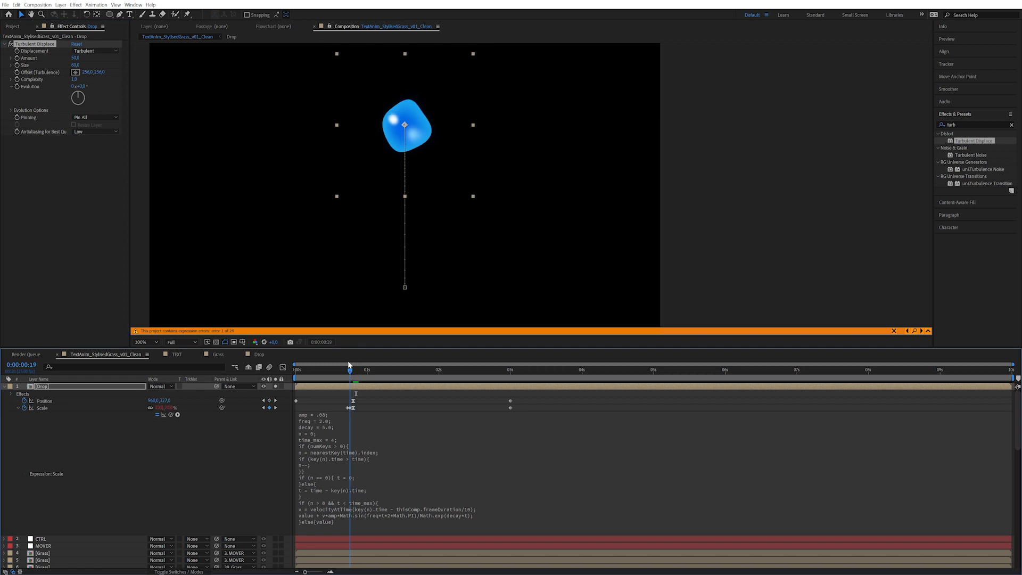
pyautogui.click(17, 62)
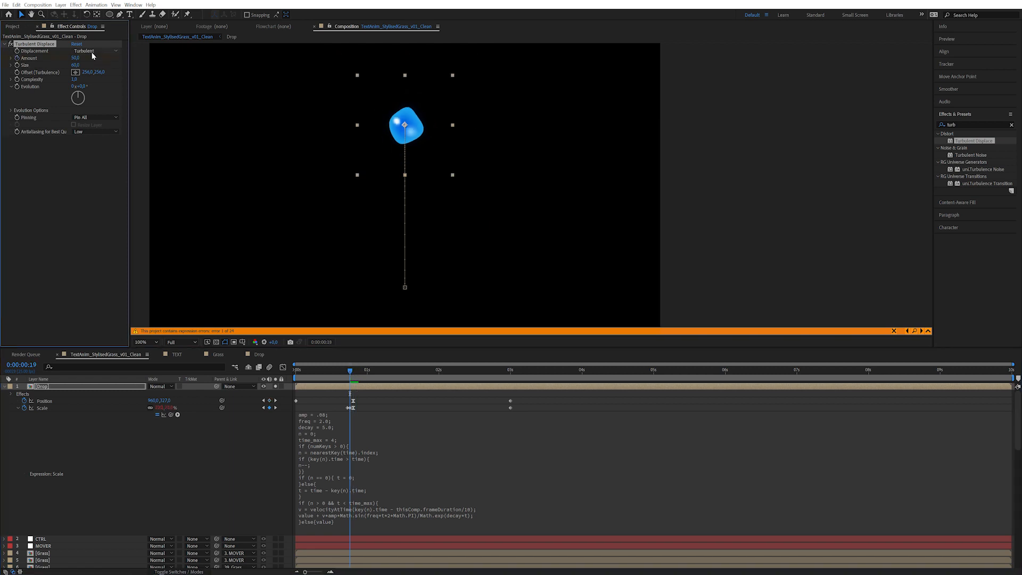
pyautogui.press('pageup')
pyautogui.click(76, 58)
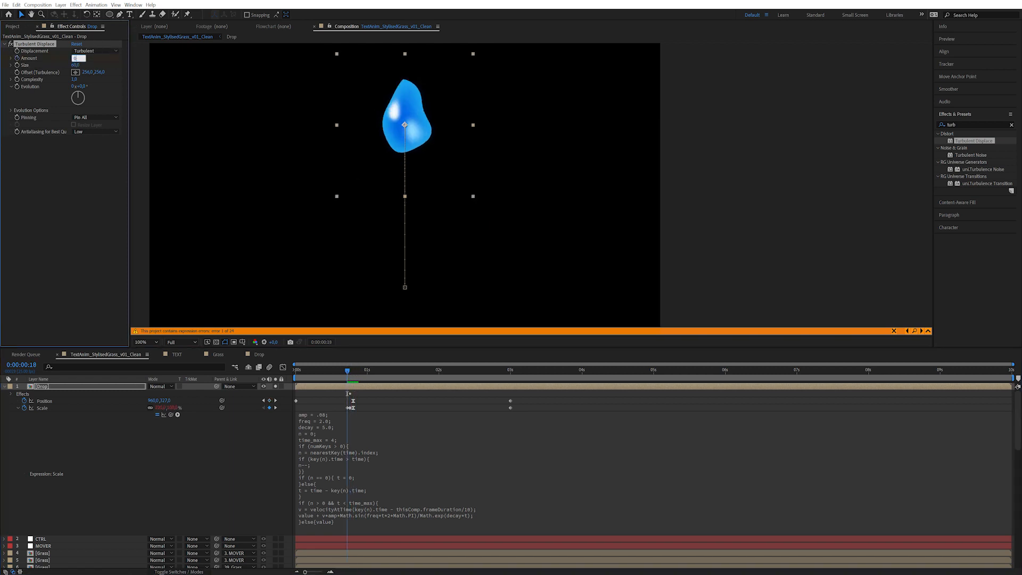
pyautogui.write('0')
pyautogui.press('Return')
pyautogui.press('space')
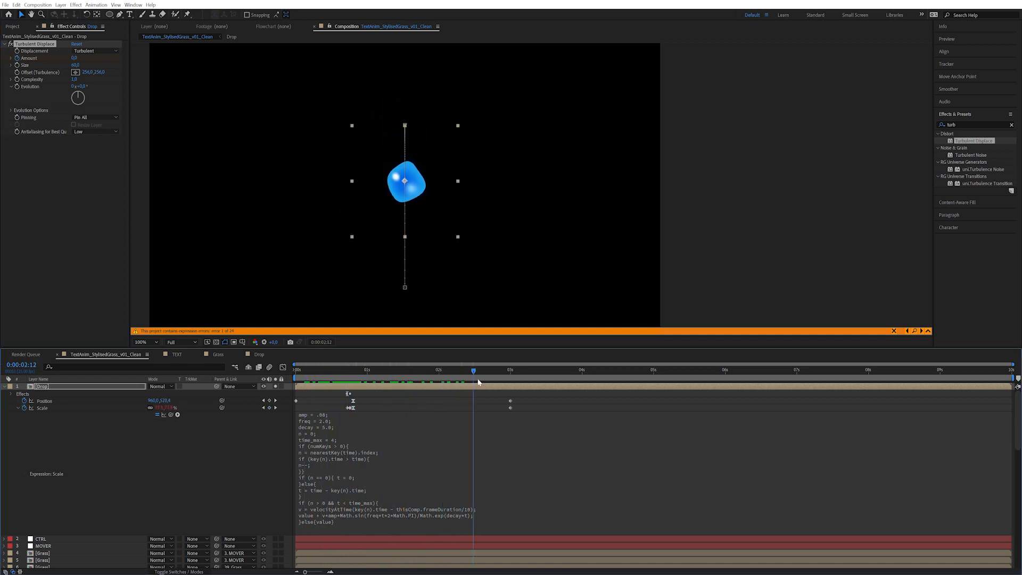
pyautogui.moveTo(359, 376); pyautogui.dragTo(354, 375)
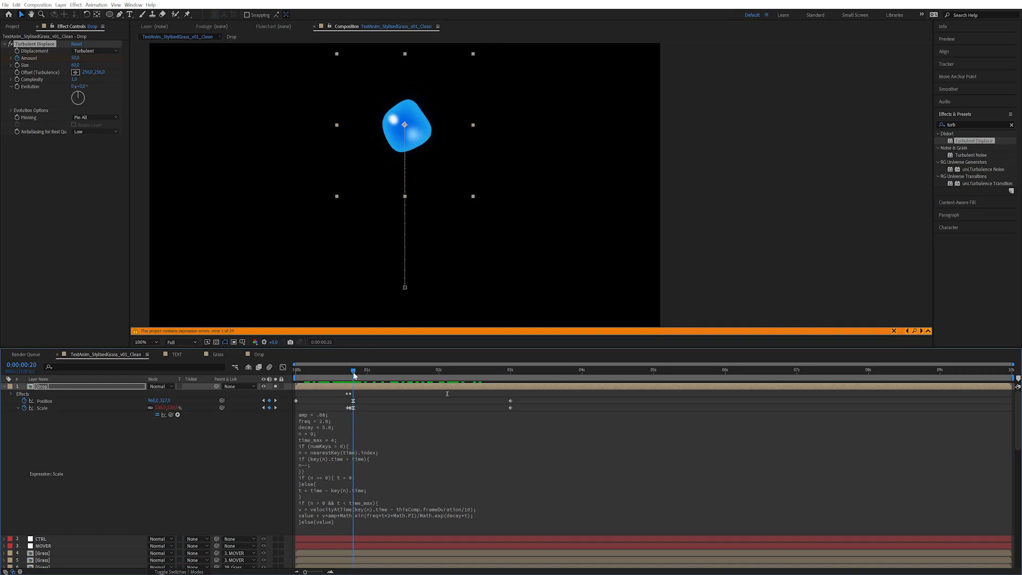
# - Animate the Offset (Turbulence) from frame 20 to 3 seconds, moving its vertical value far into the negative
pyautogui.click(69, 190)
pyautogui.click(17, 73)
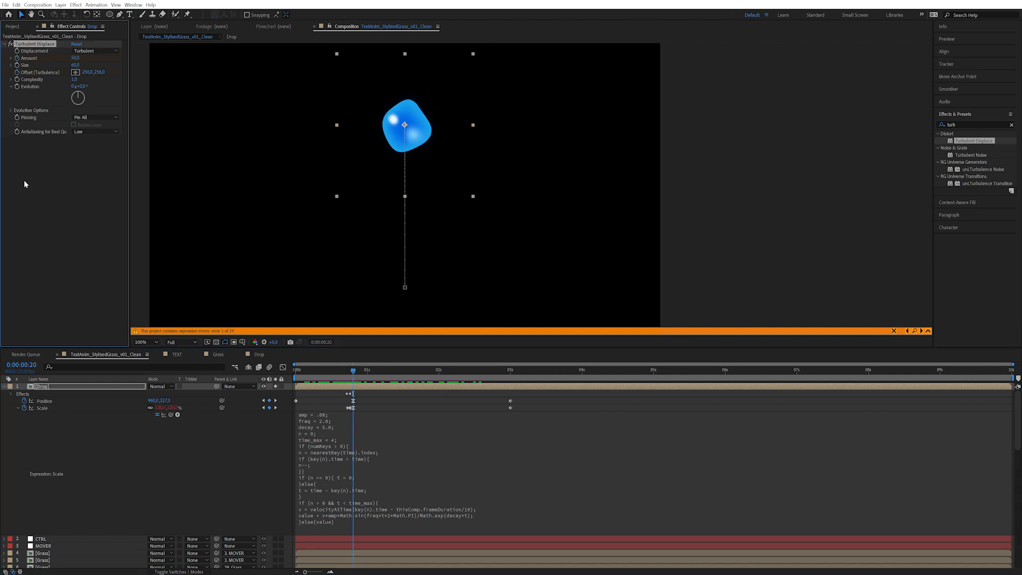
pyautogui.moveTo(473, 378); pyautogui.dragTo(510, 378)
pyautogui.moveTo(98, 73); pyautogui.dragTo(33, 67)
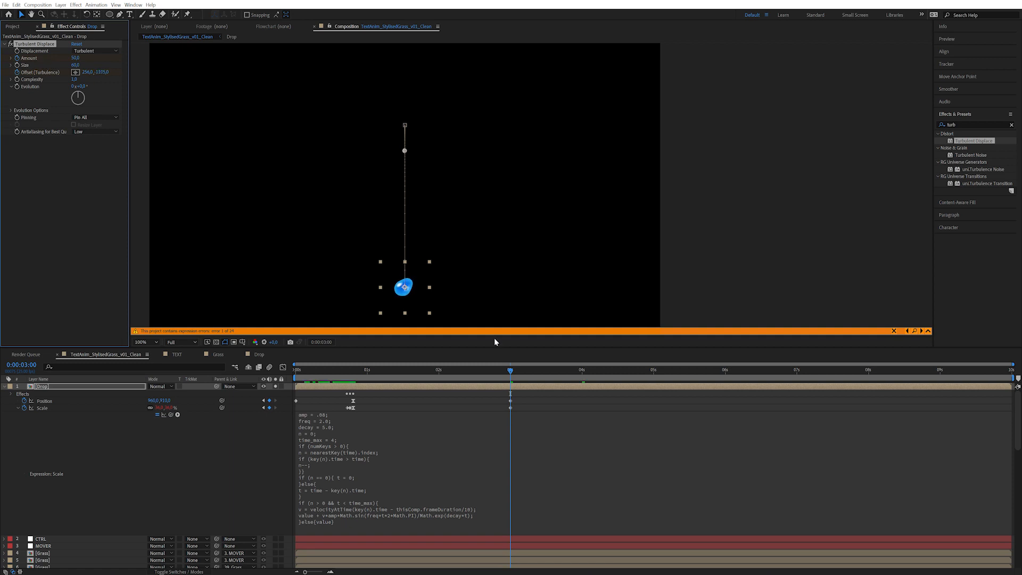
# - Set the first Offset (Turbulence) keyframe's outgoing velocity to speed 0 and influence 80%, and preview the wobbling bubble
pyautogui.press('u')
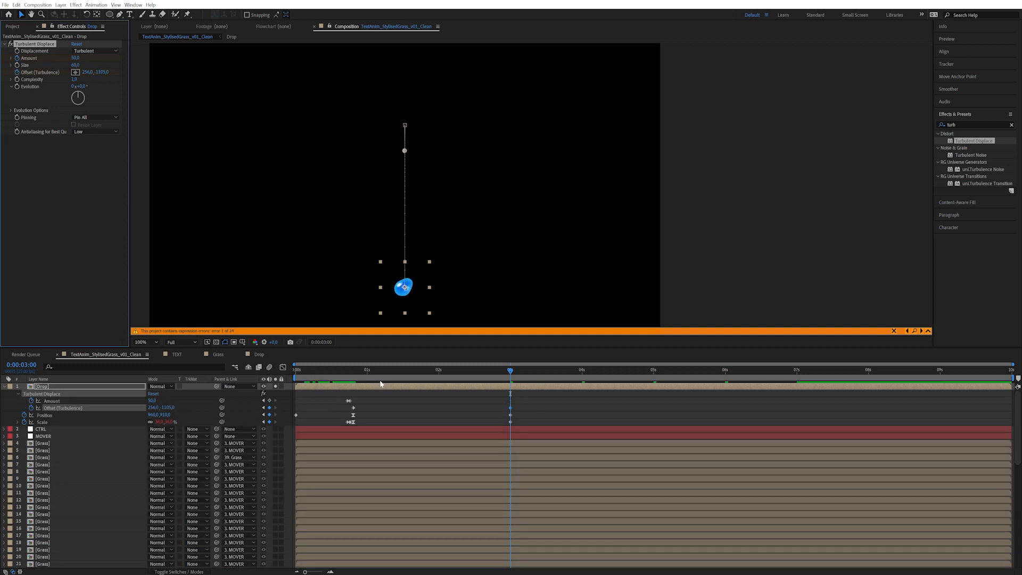
pyautogui.click(353, 408)
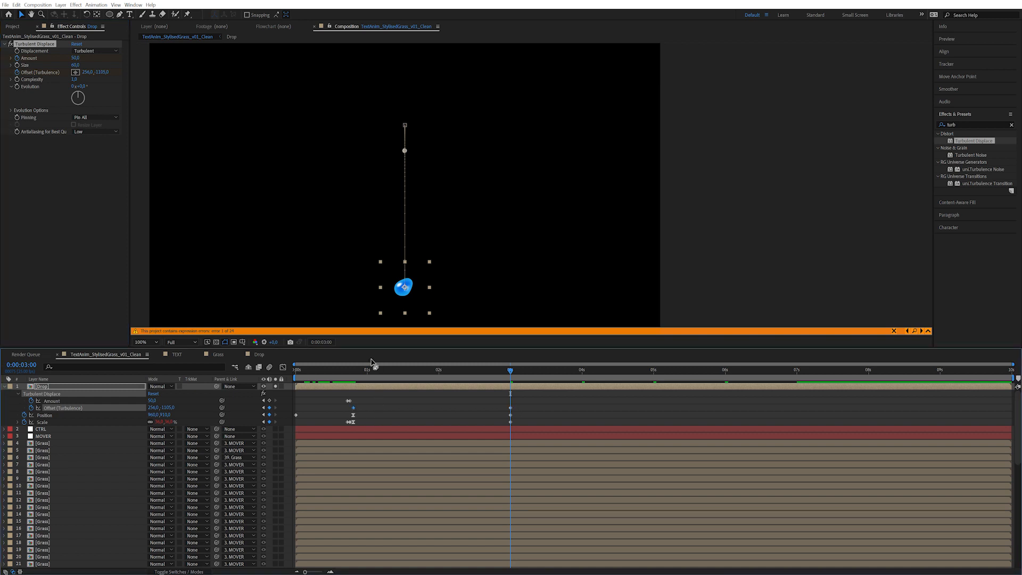
pyautogui.hotkey('ctrl', 'shift', 'k')
pyautogui.click(500, 289)
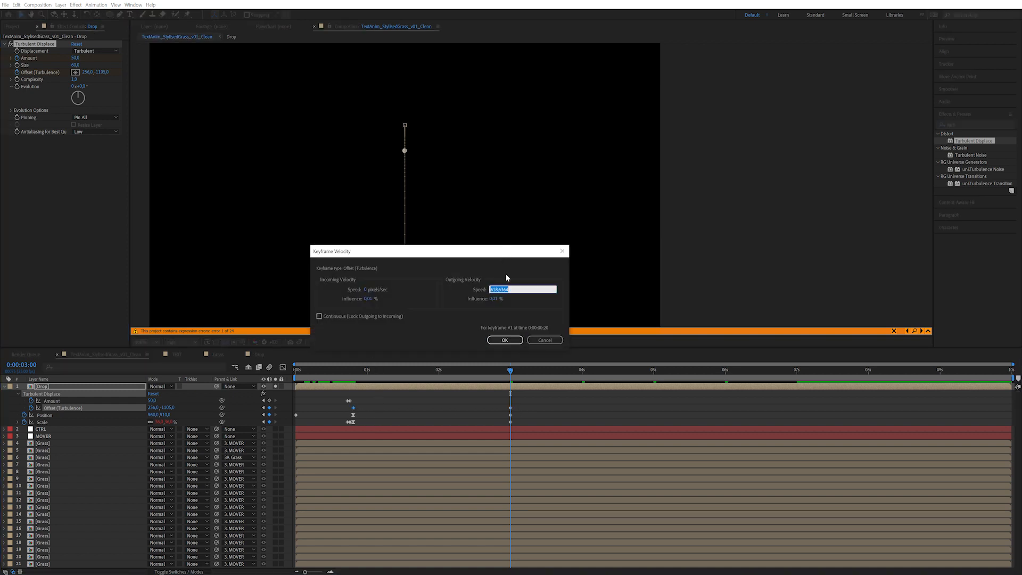
pyautogui.write('0')
pyautogui.press('Tab')
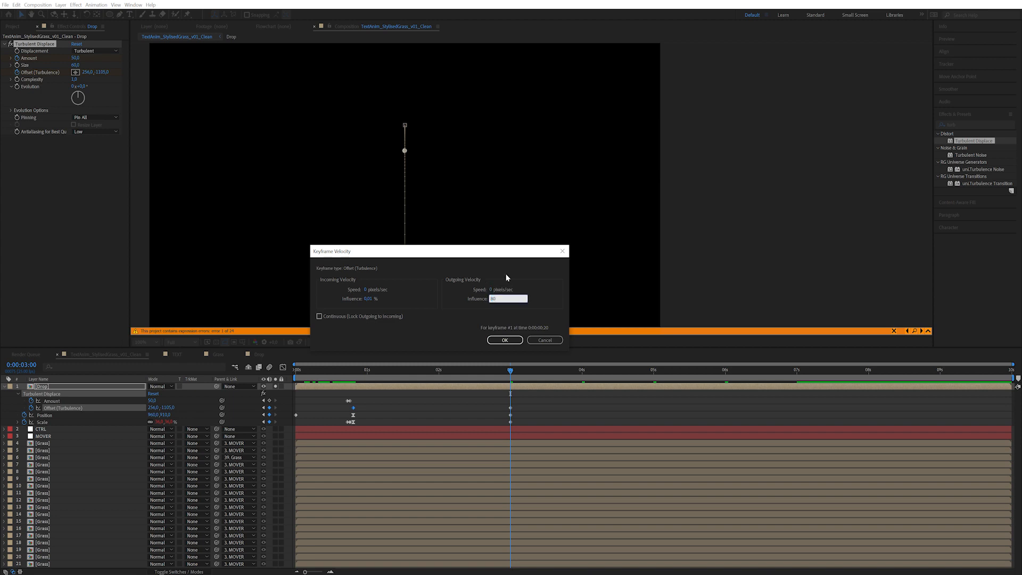
pyautogui.press('Return')
pyautogui.click(353, 370)
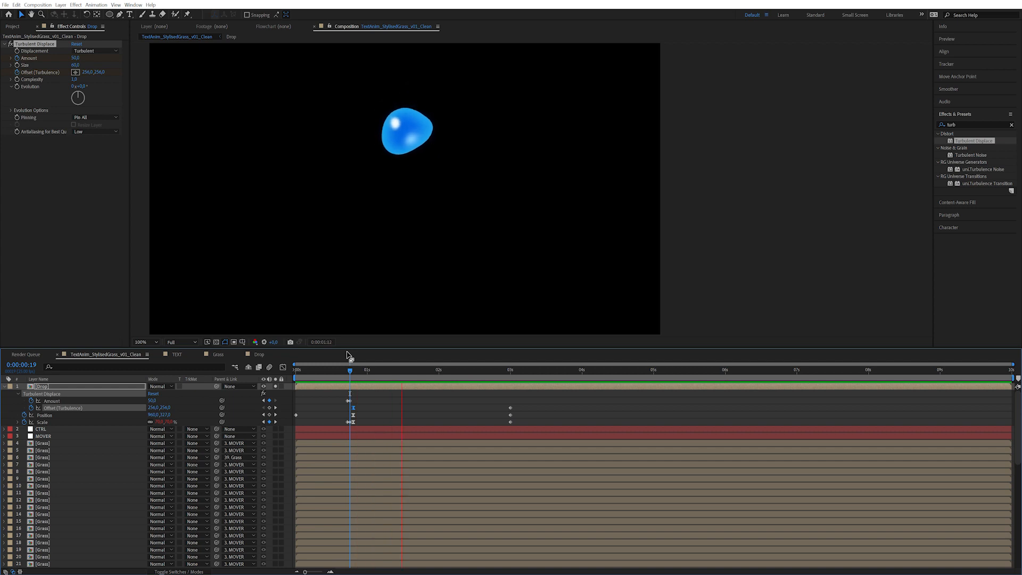
pyautogui.press('space')
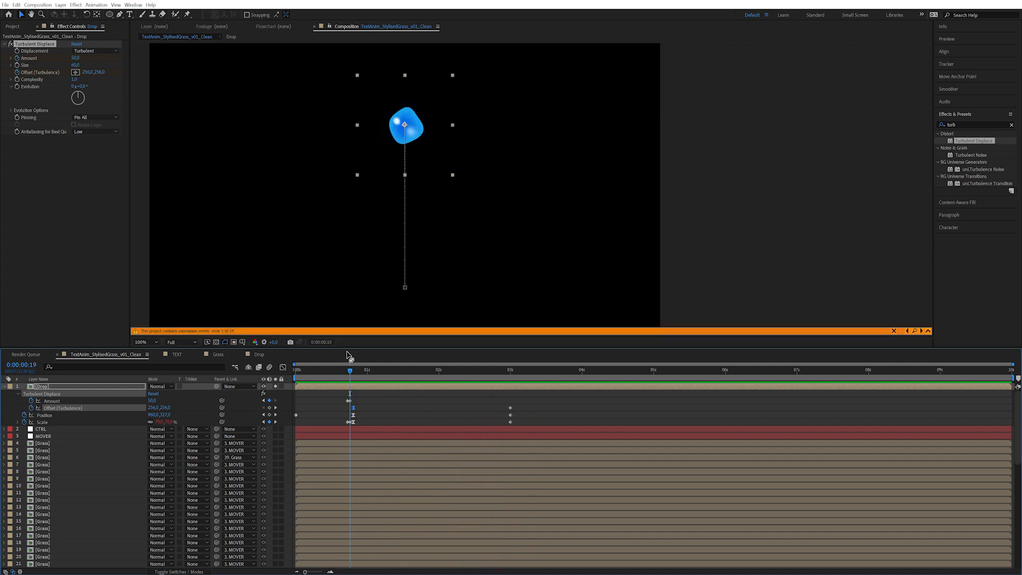
pyautogui.moveTo(410, 372); pyautogui.dragTo(490, 375)
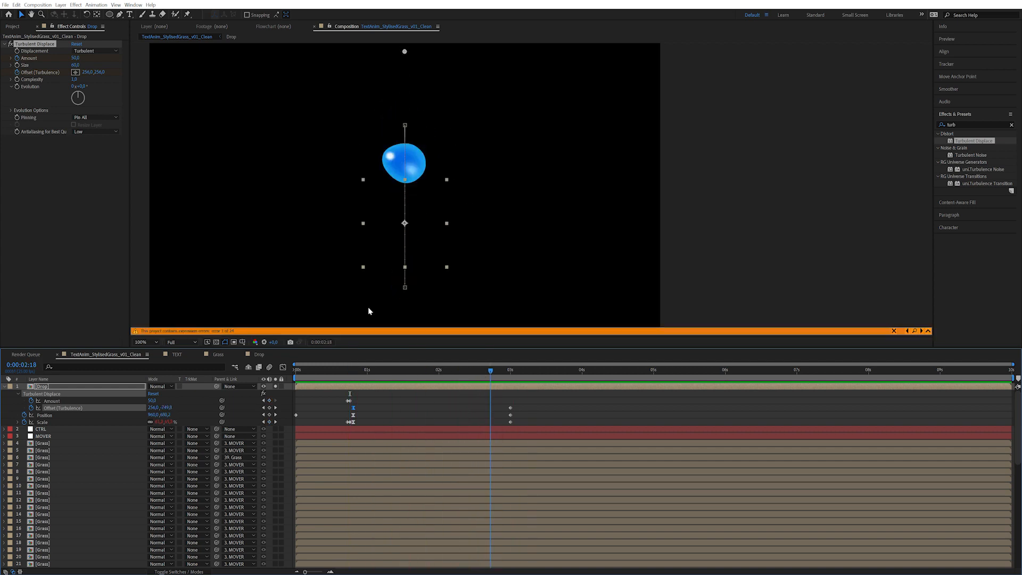
# - Set the Turbulent Displace Size to 40 on the Drop layer
pyautogui.click(77, 155)
pyautogui.click(76, 65)
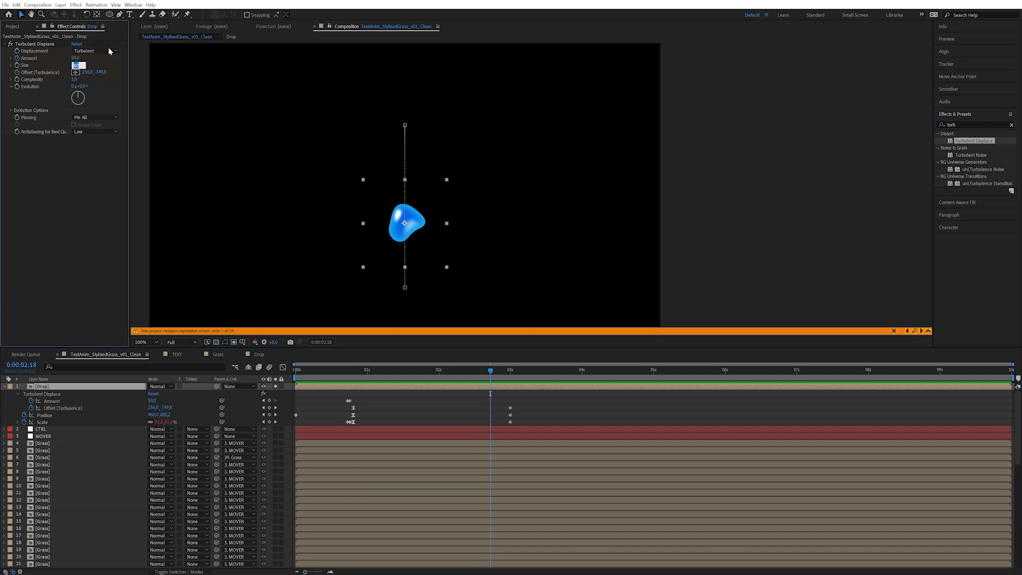
pyautogui.write('40')
pyautogui.press('Return')
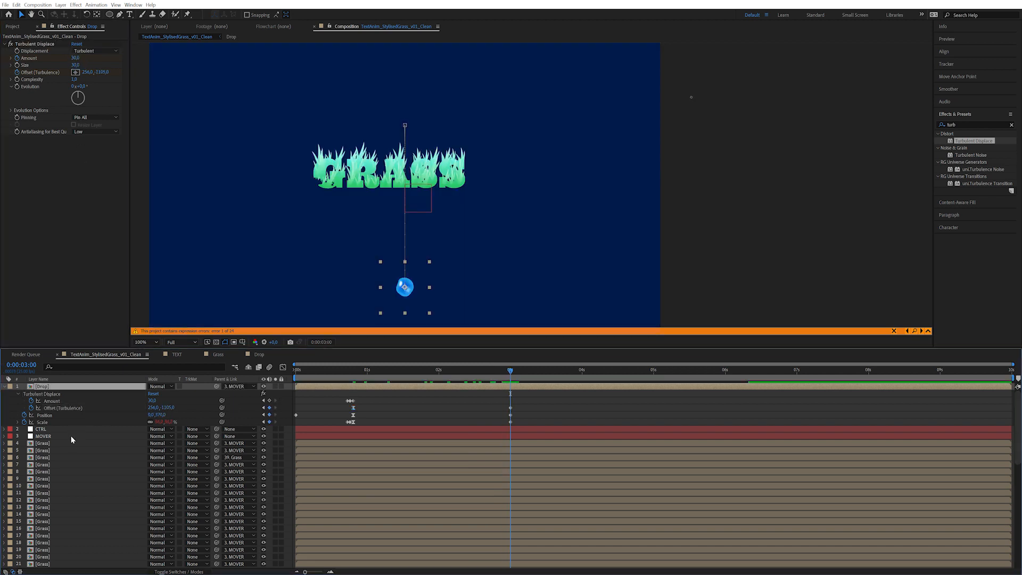
# - Keyframe the MOVER layer's Position at 3 seconds and lower it at frame 0 so the text rises into view
pyautogui.click(73, 438)
pyautogui.press('p')
pyautogui.hotkey('shift', 's')
pyautogui.click(184, 444)
pyautogui.click(24, 443)
pyautogui.moveTo(503, 372); pyautogui.dragTo(367, 372)
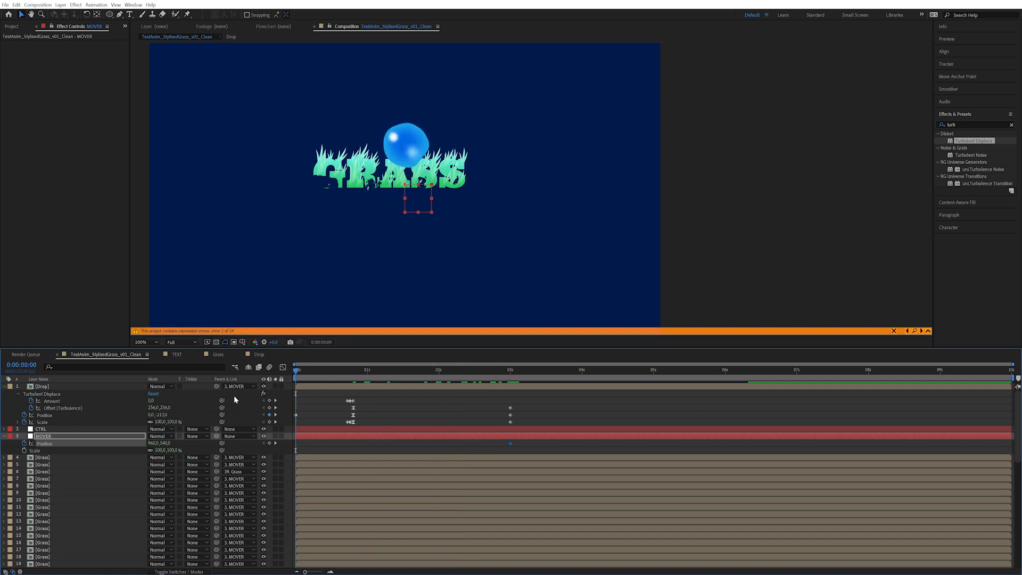
pyautogui.press('Home')
pyautogui.moveTo(167, 444); pyautogui.dragTo(507, 446)
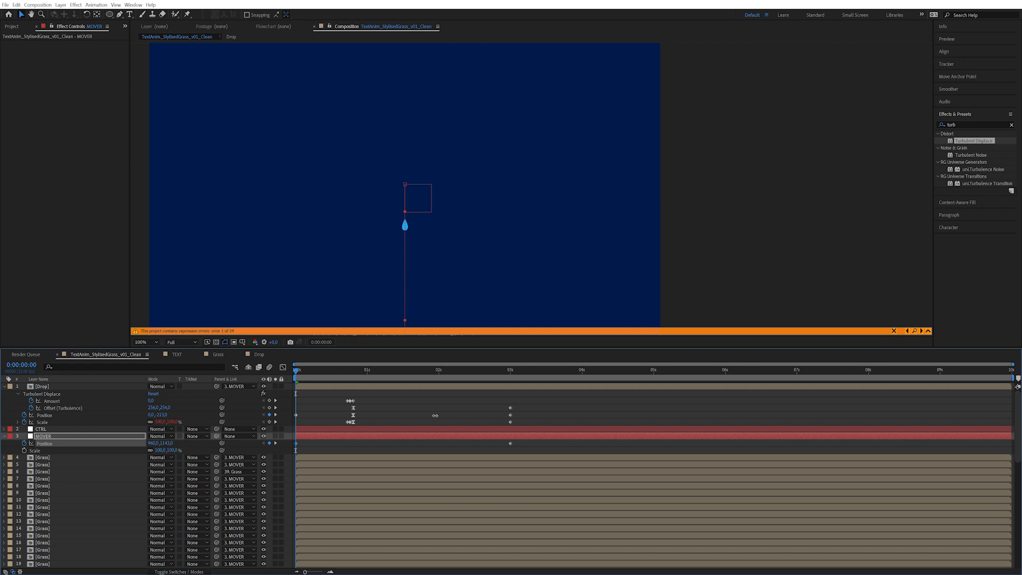
# - Fit the composition in the viewer and preview the drop and GRASS text rising from the start
pyautogui.press('space')
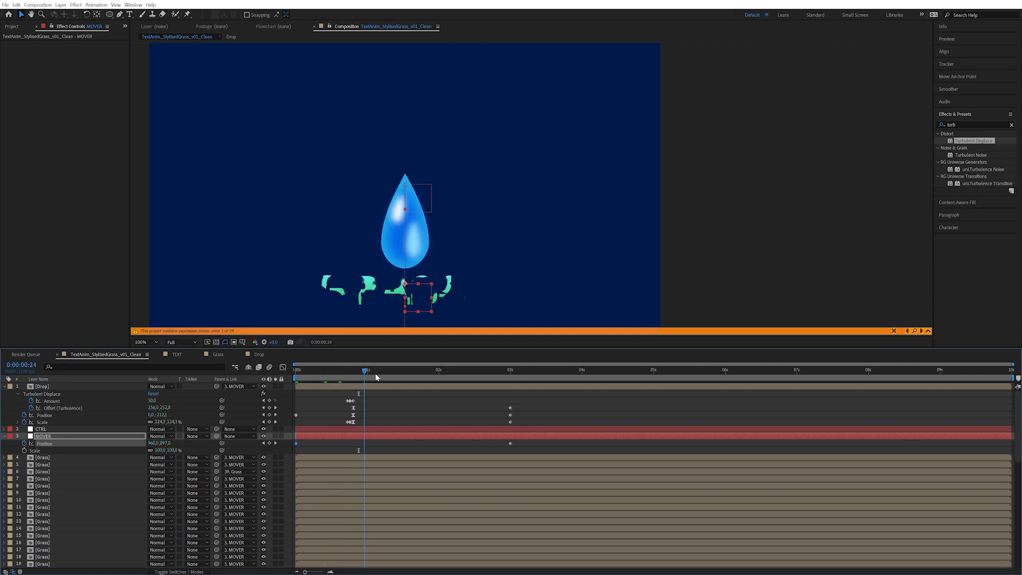
pyautogui.click(148, 342)
pyautogui.click(155, 352)
pyautogui.moveTo(420, 372); pyautogui.dragTo(300, 378)
pyautogui.press('space')
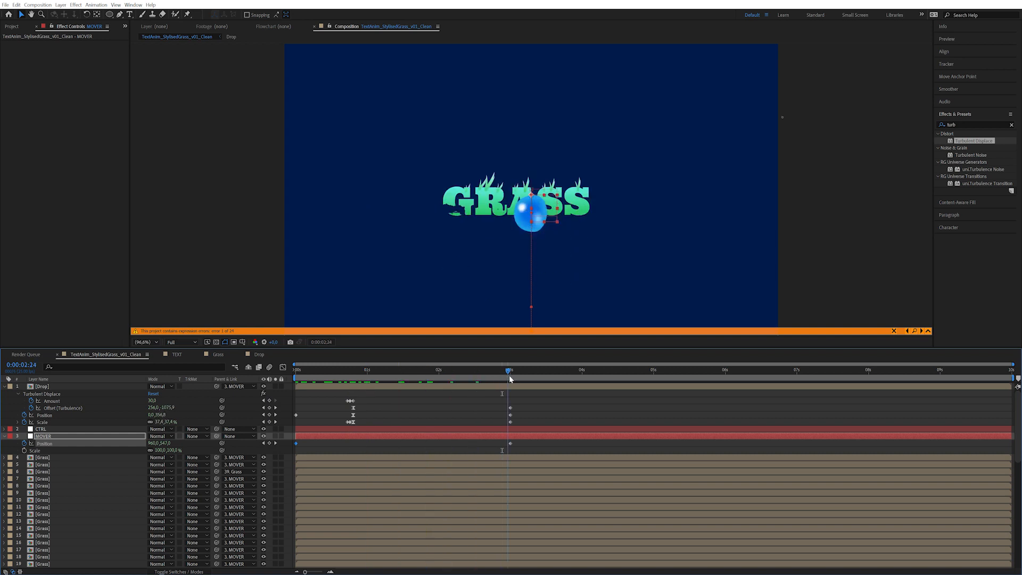
# - Select all the Grass layers down to the one above TEXT and toggle off their visibility
pyautogui.click(61, 457)
pyautogui.scroll(-1, 102, 442)
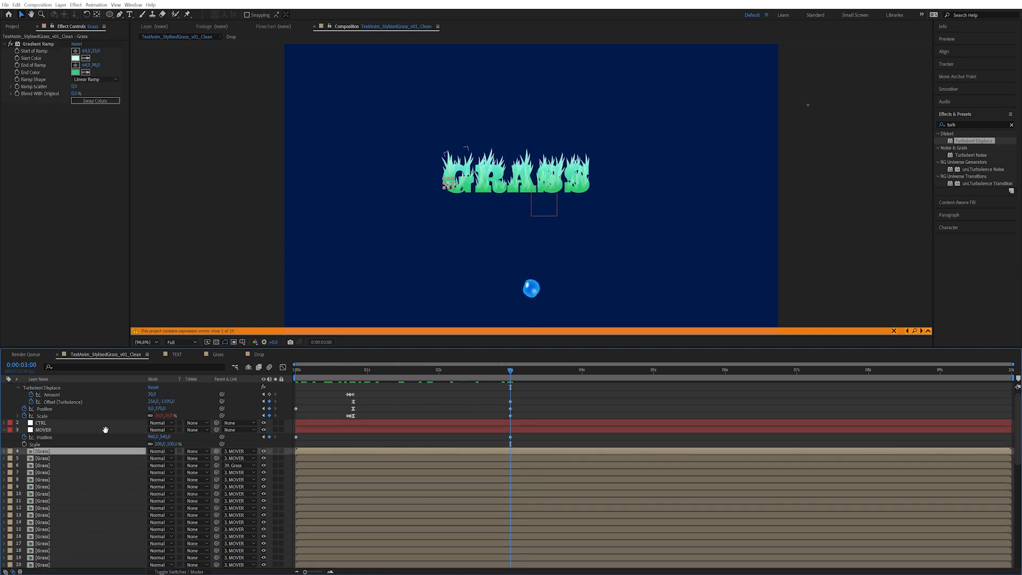
pyautogui.scroll(-10, 105, 429)
pyautogui.keyDown('shift'); pyautogui.click(53, 548); pyautogui.keyUp('shift')
pyautogui.click(263, 550)
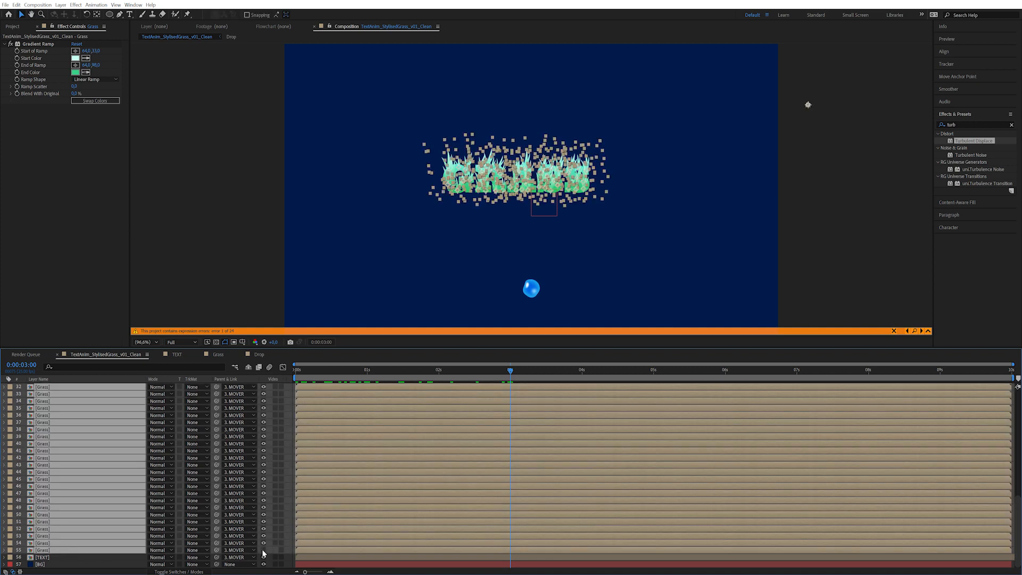
# - Mark all the selected Grass layers as shy and hide the shy layers from the timeline
pyautogui.scroll(10, 294, 499)
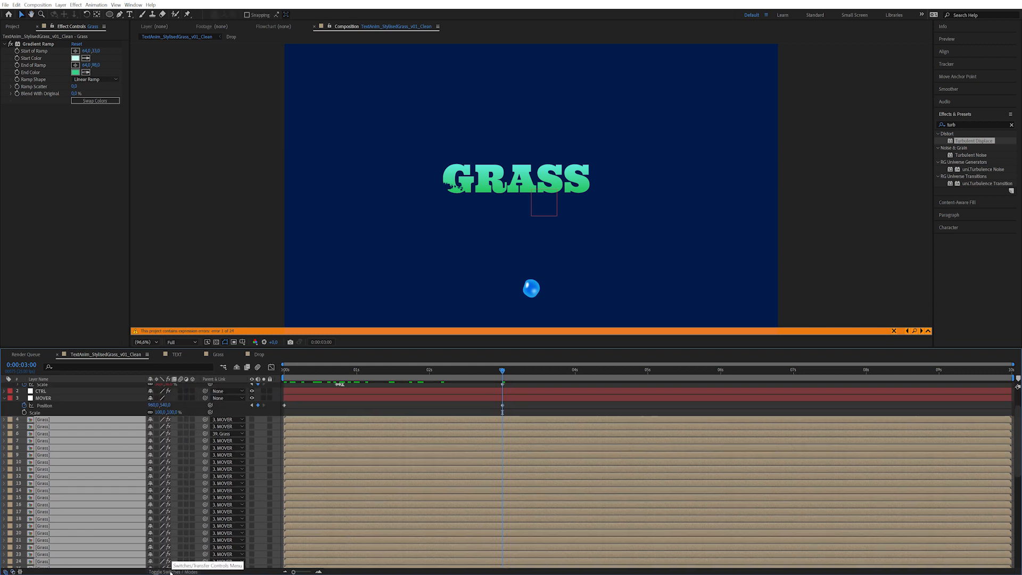
pyautogui.click(150, 420)
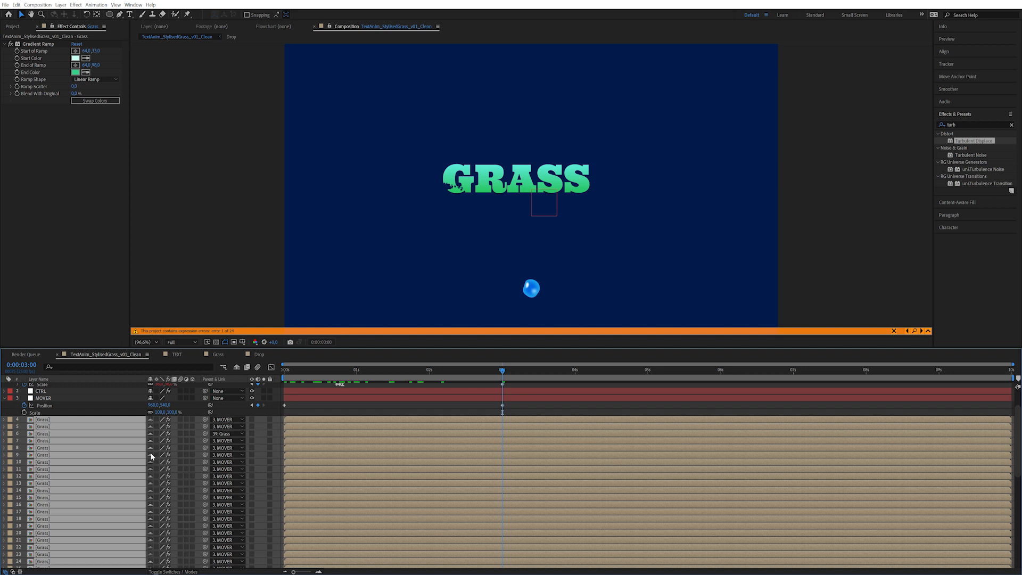
pyautogui.click(238, 367)
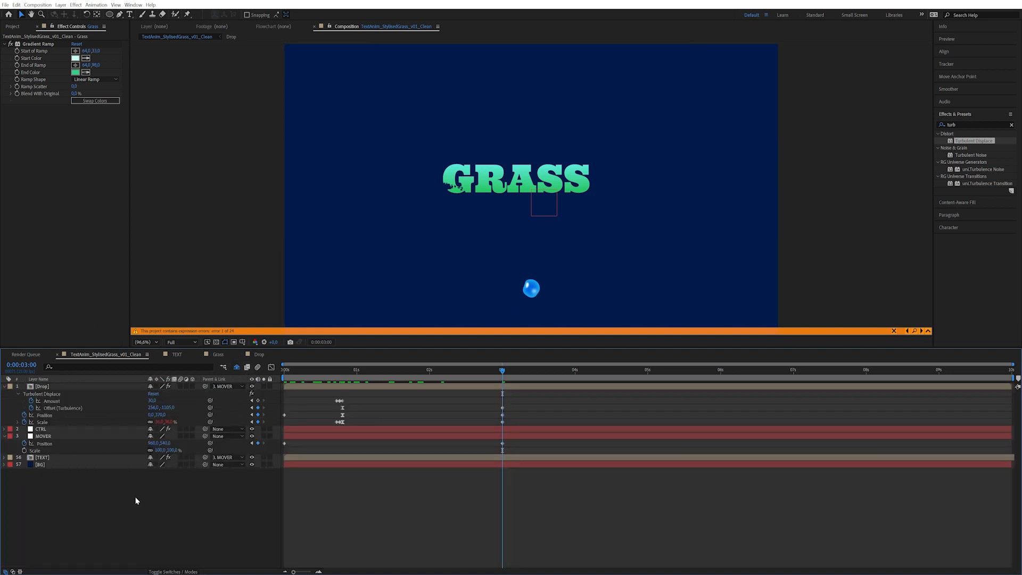
# - Keyframe the MOVER layer's Scale at 5:22 and enlarge it at 3 seconds, previewing the text shrinking into place
pyautogui.moveTo(492, 372); pyautogui.dragTo(712, 393)
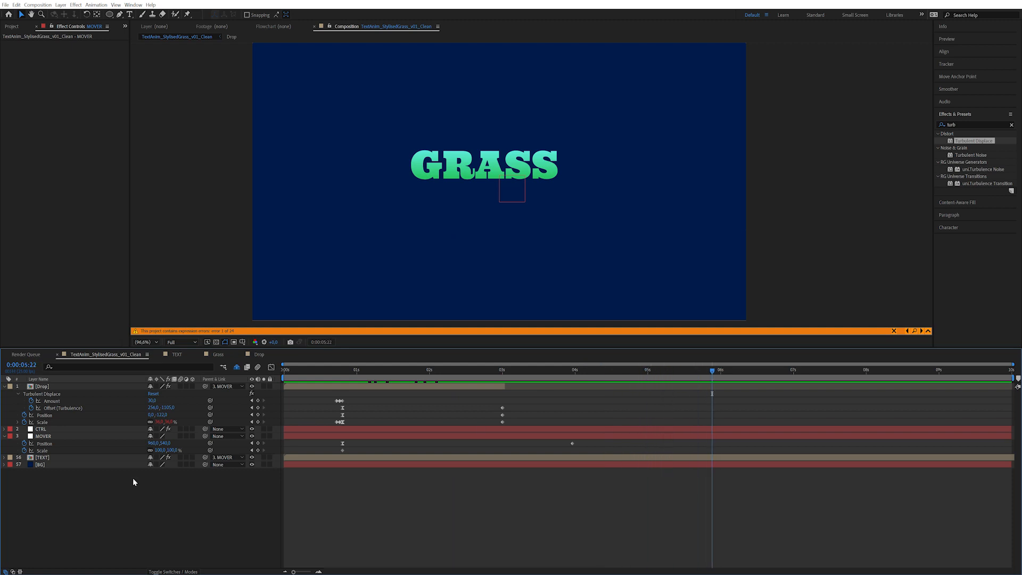
pyautogui.click(257, 450)
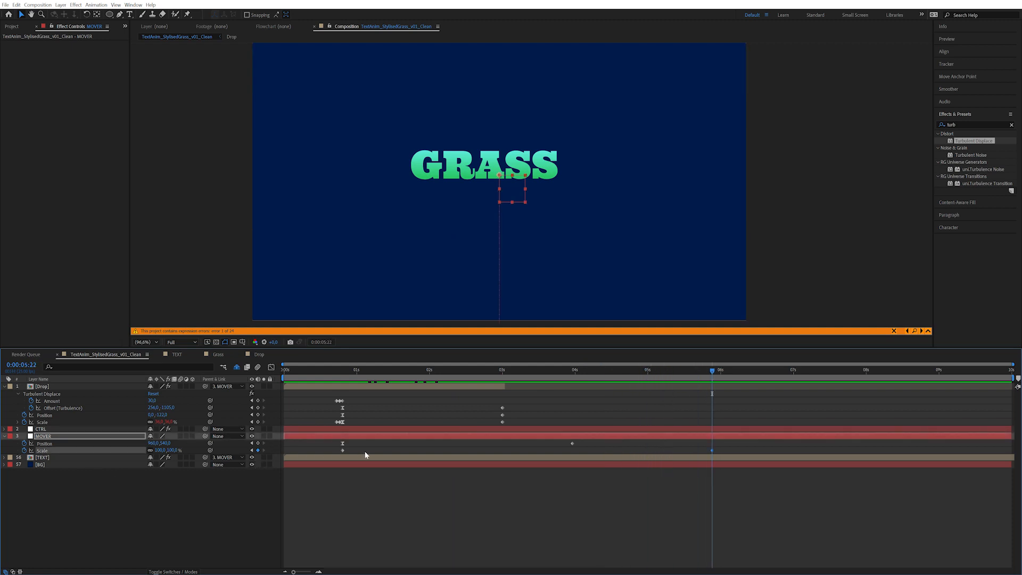
pyautogui.click(322, 421)
pyautogui.moveTo(712, 371); pyautogui.dragTo(502, 393)
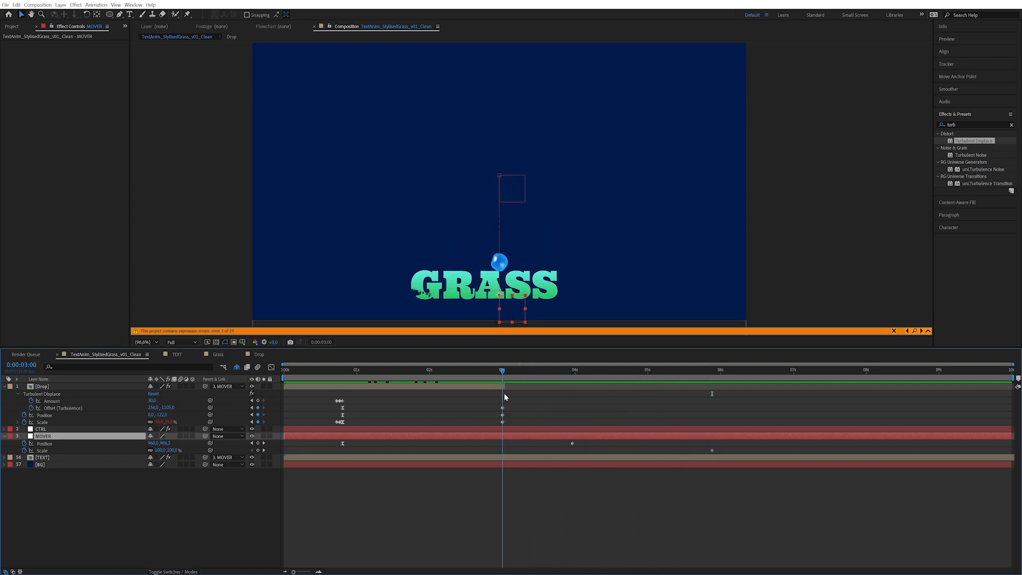
pyautogui.moveTo(180, 452); pyautogui.dragTo(217, 443)
pyautogui.press('space')
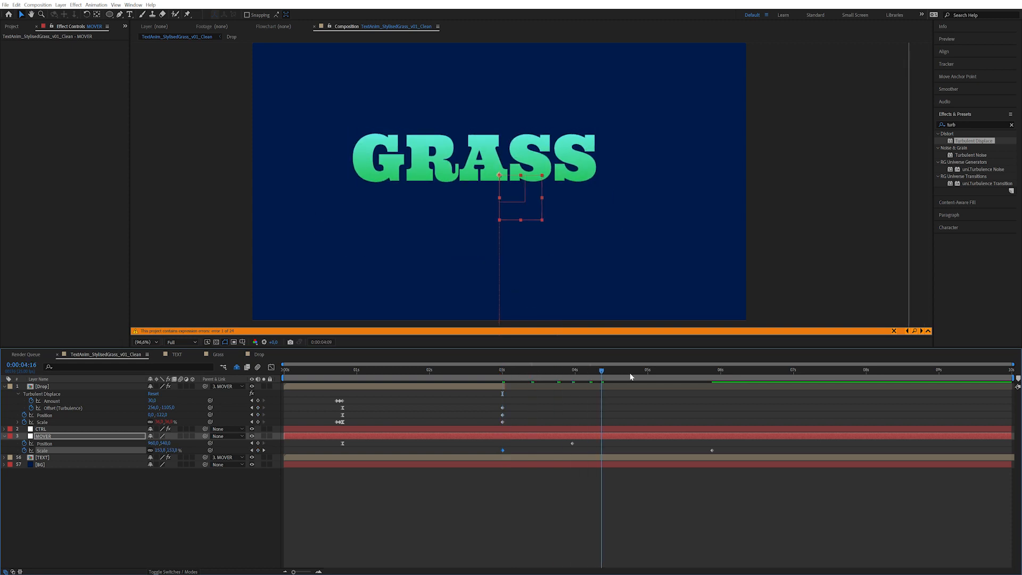
# - Bring MOVER's last Position keyframe forward to about 3:08 and ease it with velocity 0 and influence 100%
pyautogui.click(575, 446)
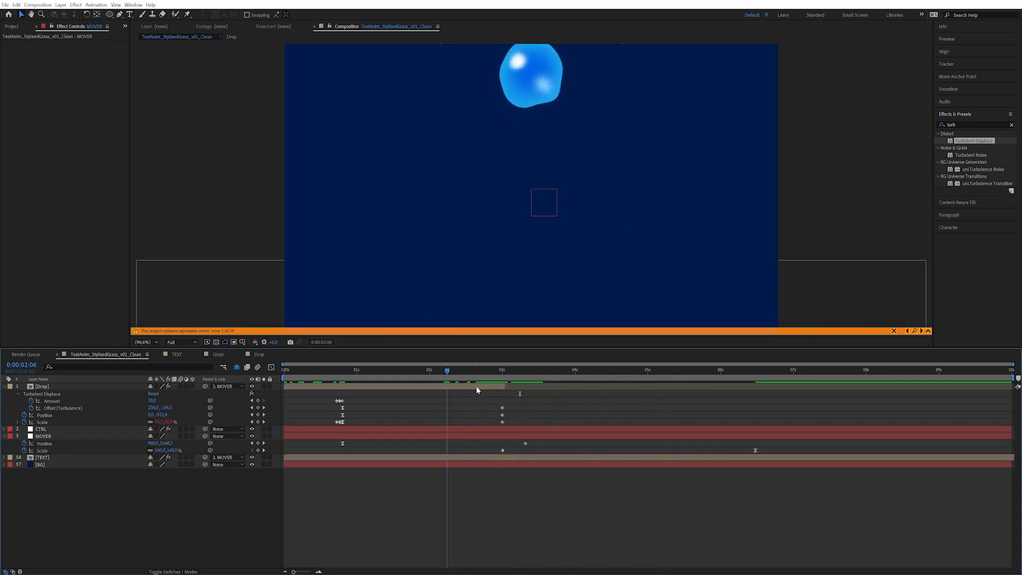
pyautogui.click(525, 444)
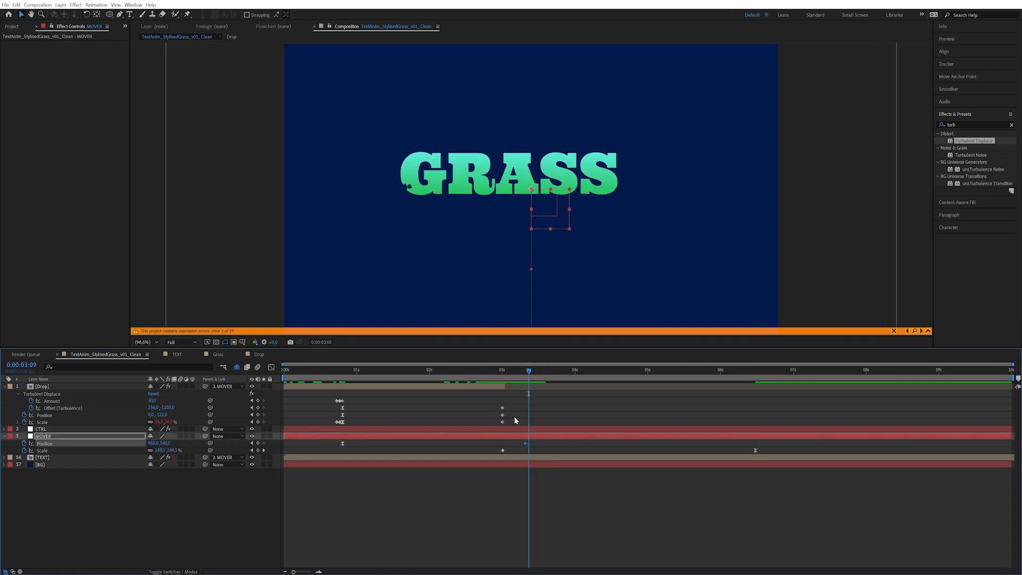
pyautogui.hotkey('ctrl', 'shift', 'k')
pyautogui.write('0')
pyautogui.press('Tab')
pyautogui.write('100')
pyautogui.press('Return')
pyautogui.press('space')
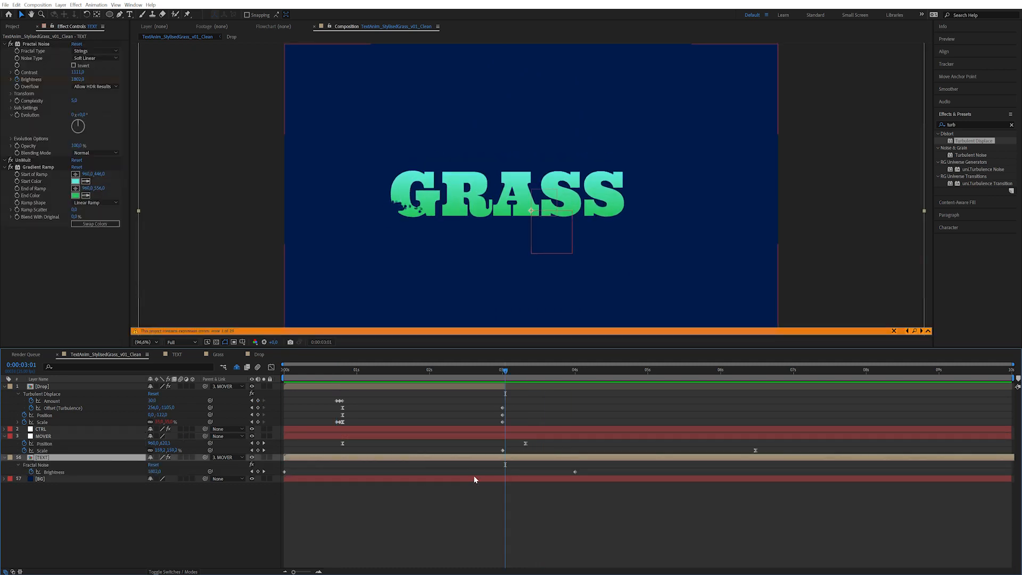
# - Shift the TEXT layer's Brightness keyframes to start just before 3 seconds and ease the last one with incoming velocity 0
pyautogui.moveTo(639, 468); pyautogui.dragTo(499, 482)
pyautogui.press('space')
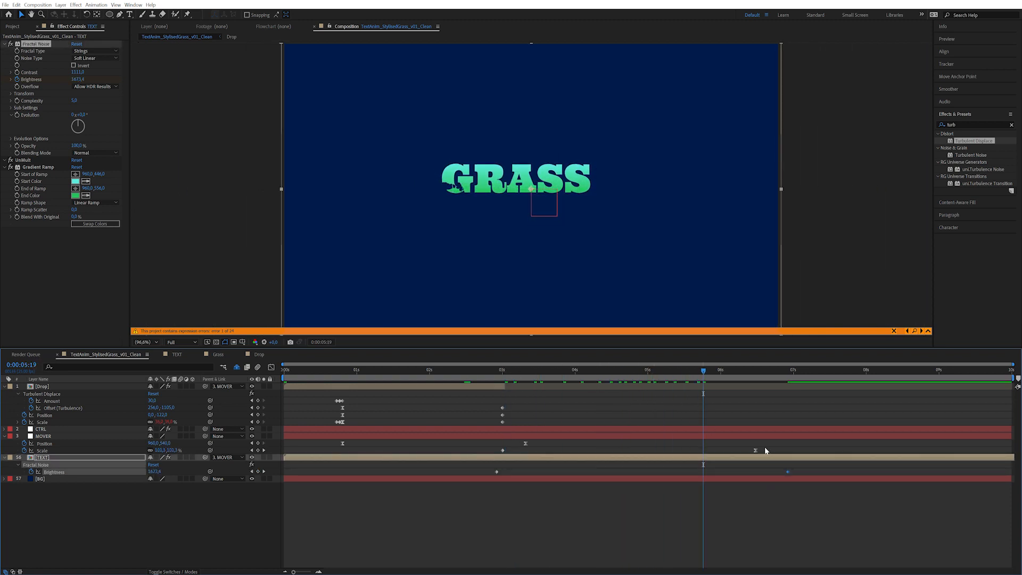
pyautogui.hotkey('ctrl', 'shift', 'k')
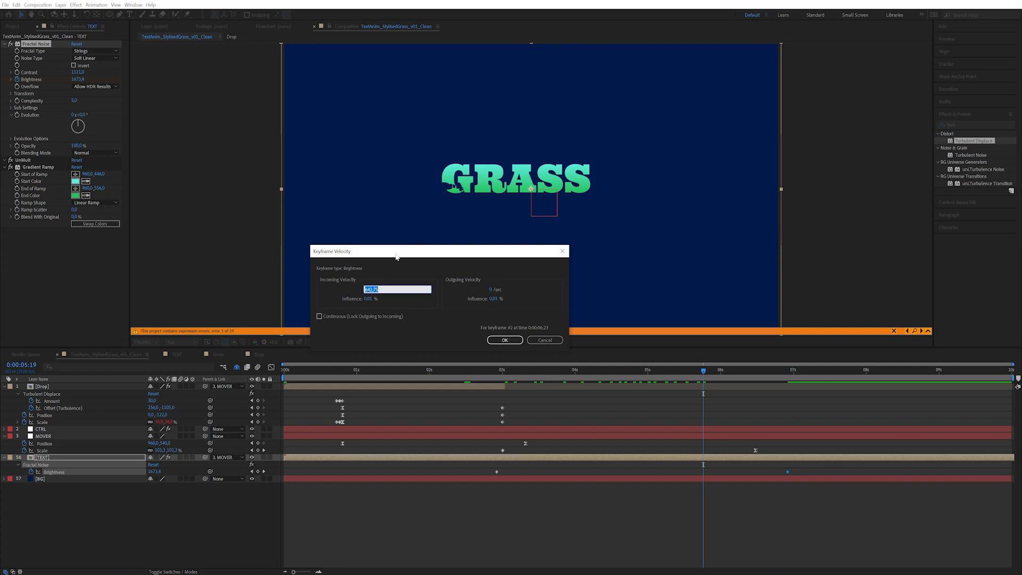
pyautogui.write('0')
pyautogui.press('Tab')
pyautogui.press('Return')
pyautogui.press('space')
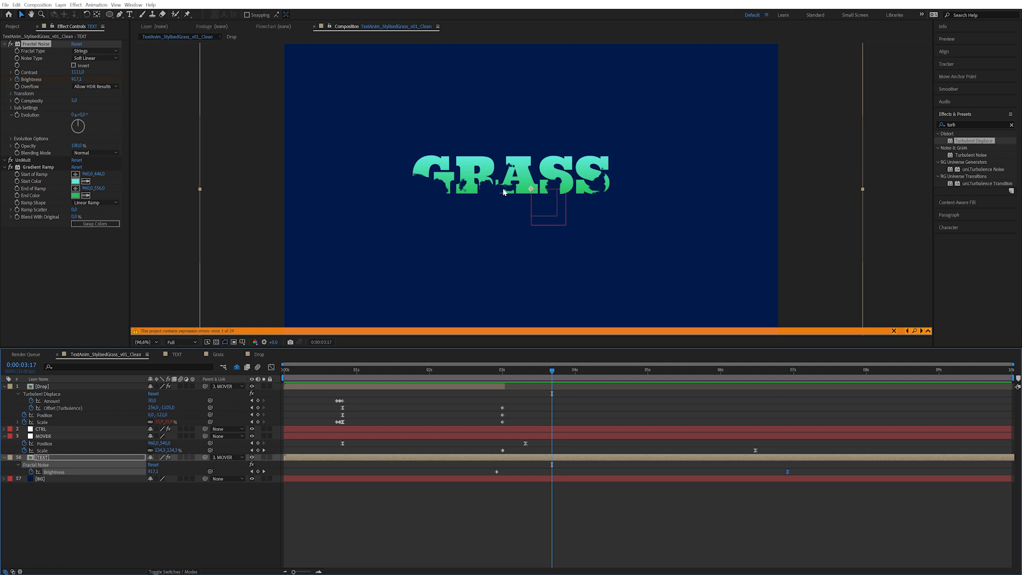
# - Duplicate the TEXT layer and name the copy TEXT Dark
pyautogui.click(123, 509)
pyautogui.click(65, 457)
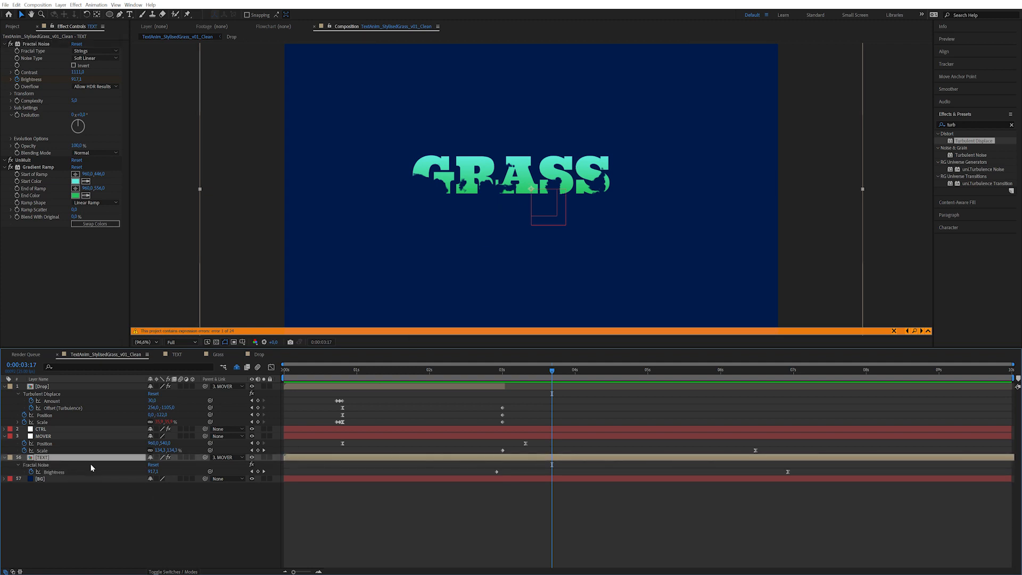
pyautogui.hotkey('ctrl', 'd')
pyautogui.press('Return')
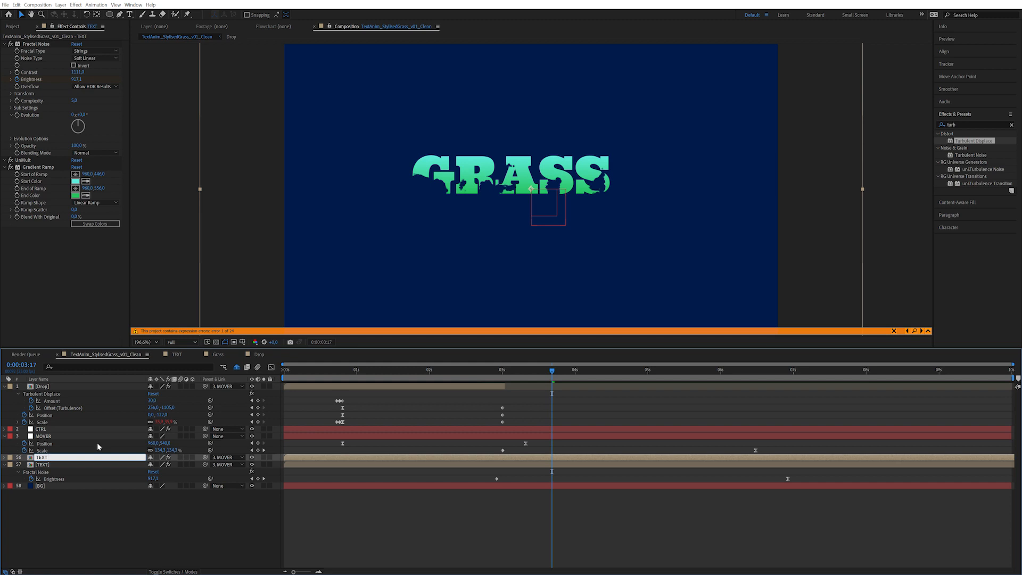
pyautogui.press('Return')
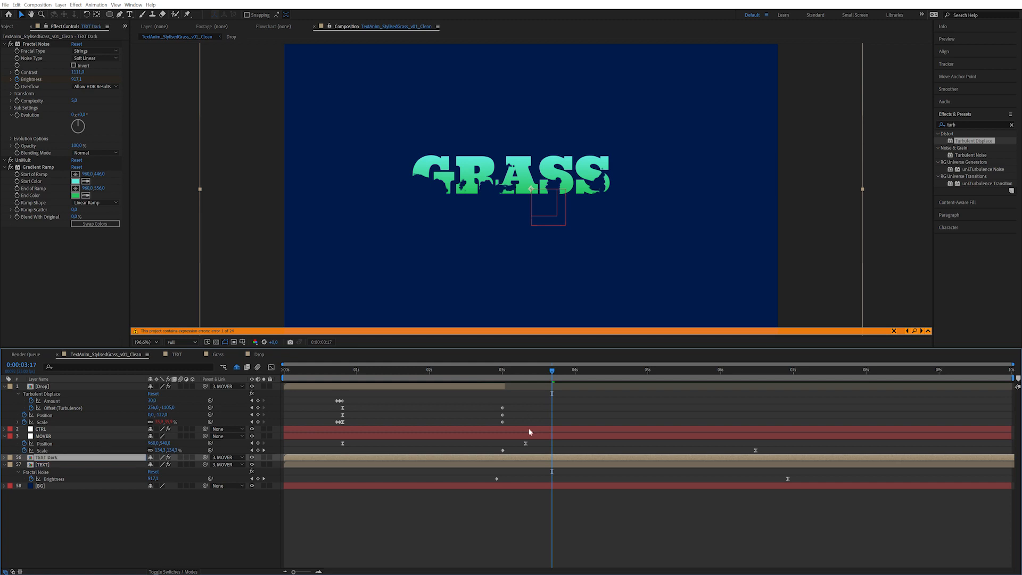
# - Delay the TEXT layer's Brightness keyframes by about 0.6 seconds relative to TEXT Dark and place TEXT Dark below TEXT
pyautogui.press('u')
pyautogui.moveTo(804, 491); pyautogui.dragTo(543, 495)
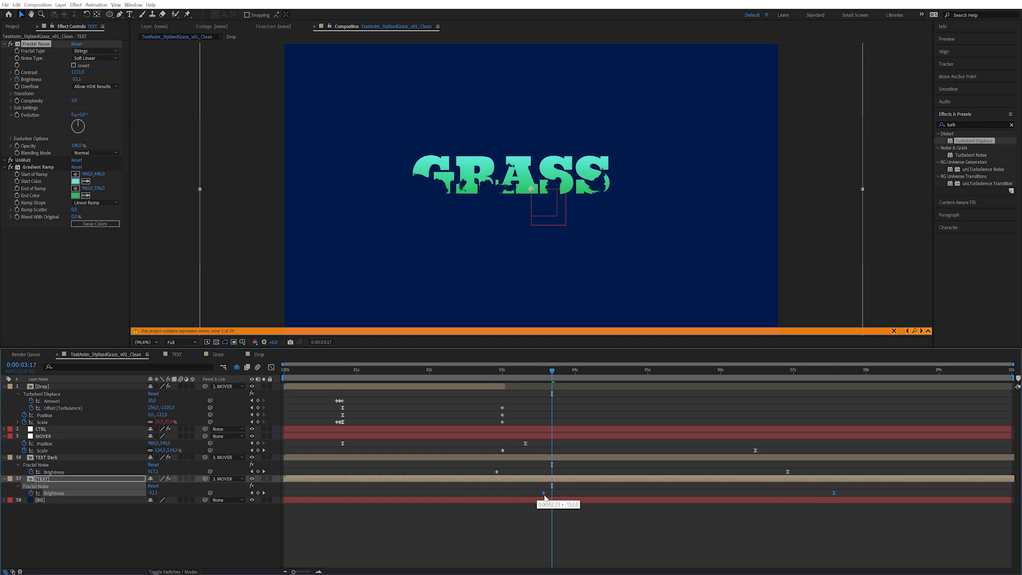
pyautogui.click(525, 478)
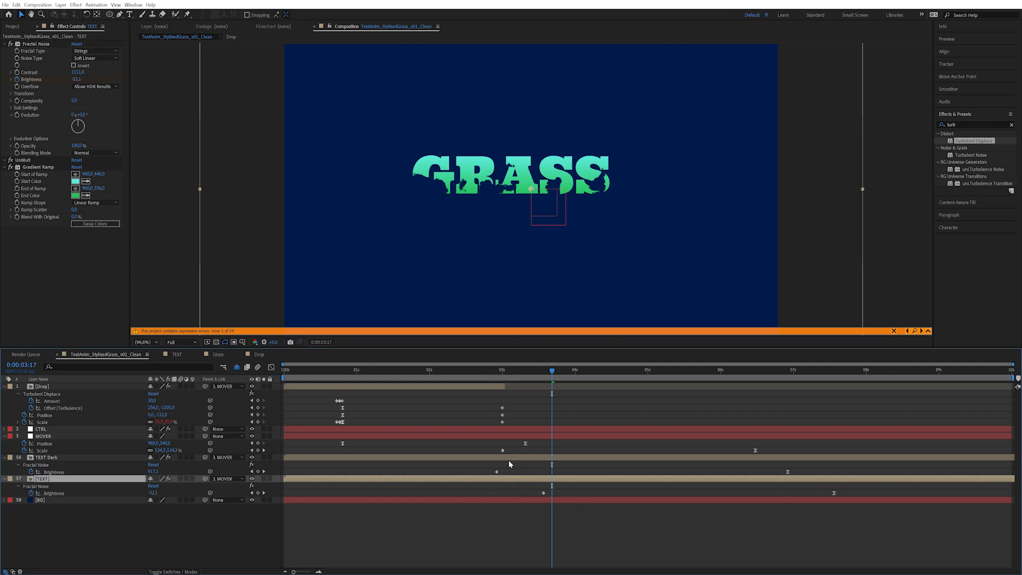
pyautogui.click(508, 459)
pyautogui.moveTo(93, 456); pyautogui.dragTo(95, 482)
# - Set the brightness of both Gradient Ramp colors on TEXT Dark to 70%
pyautogui.click(76, 182)
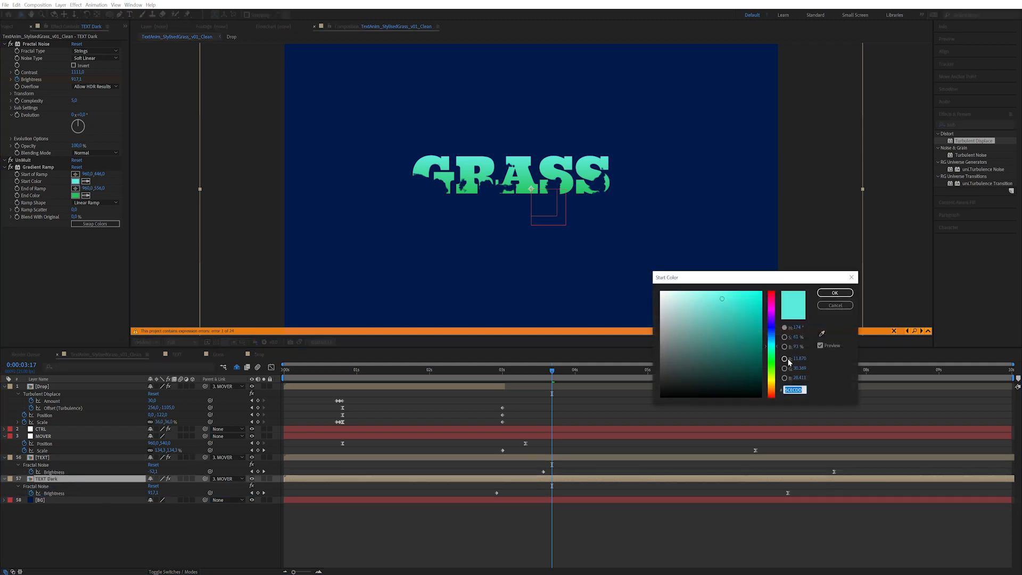
pyautogui.click(795, 347)
pyautogui.write('70')
pyautogui.press('Return')
pyautogui.click(75, 195)
pyautogui.click(795, 347)
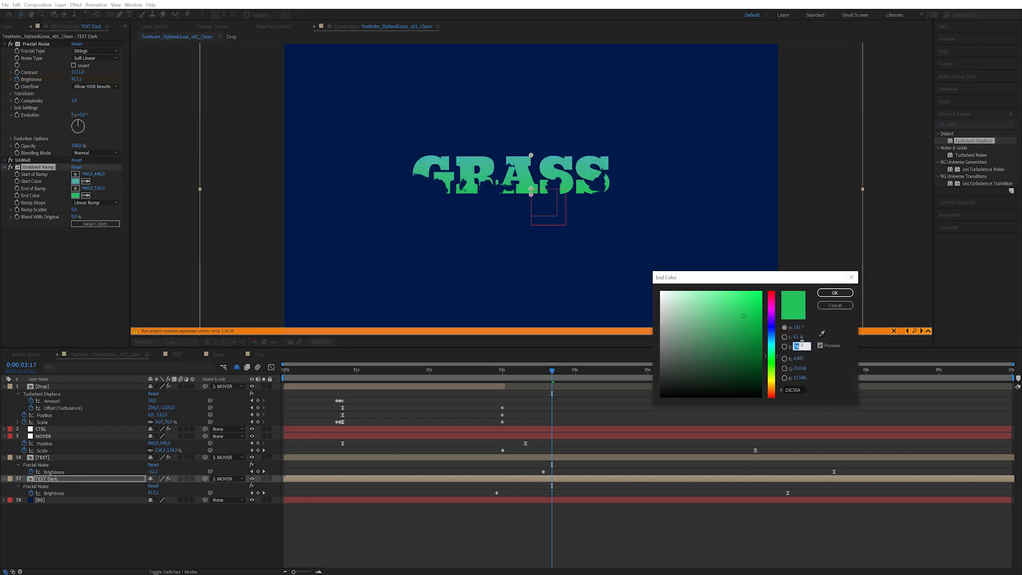
pyautogui.write('70')
pyautogui.press('Return')
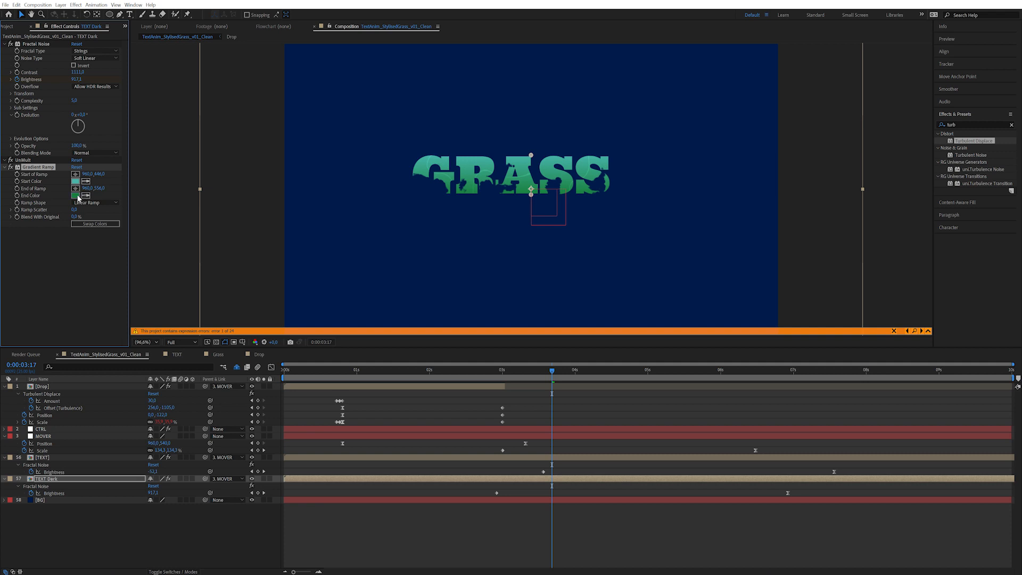
# - Pick a much darker green End Color and dark teal Start Color 0A766A for TEXT Dark's Gradient Ramp
pyautogui.click(75, 196)
pyautogui.moveTo(753, 345)
pyautogui.mouseDown()
pyautogui.moveTo(759, 363)
pyautogui.moveTo(750, 349)
pyautogui.mouseUp()
pyautogui.click(833, 294)
pyautogui.click(75, 181)
pyautogui.click(752, 348)
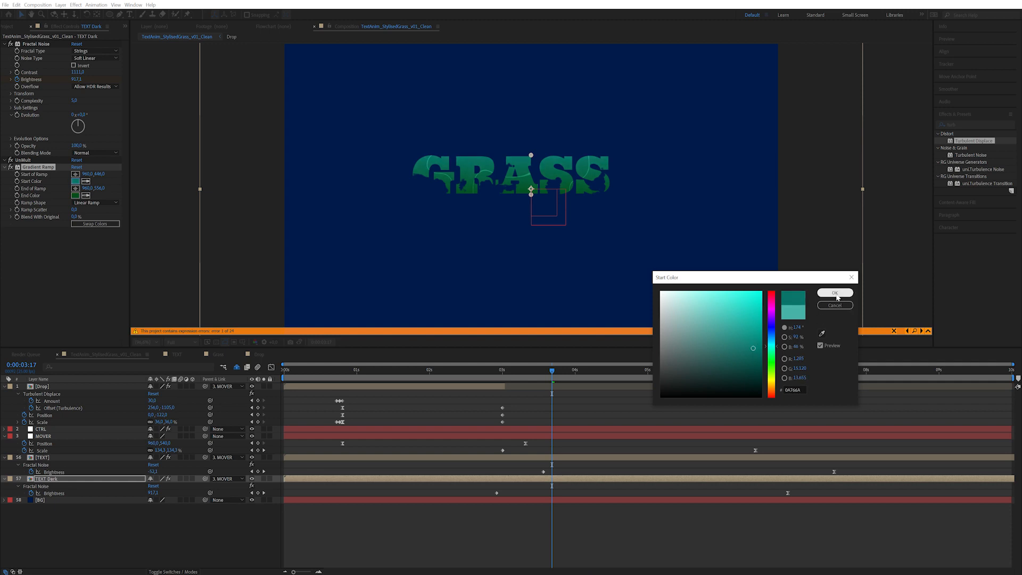
pyautogui.click(835, 293)
# - Try a Fractal Noise Contrast of 600 on TEXT Dark and check the reveal around 3 seconds
pyautogui.moveTo(560, 371); pyautogui.dragTo(534, 369)
pyautogui.click(89, 277)
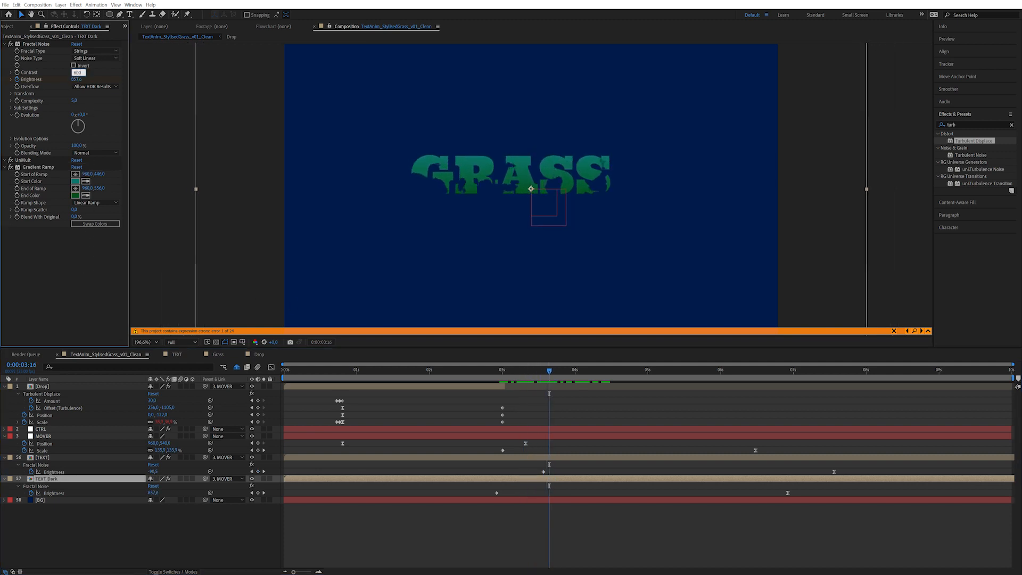
pyautogui.press('Return')
pyautogui.moveTo(529, 373)
pyautogui.mouseDown()
pyautogui.moveTo(500, 372)
pyautogui.moveTo(526, 373)
pyautogui.mouseUp()
pyautogui.click(87, 286)
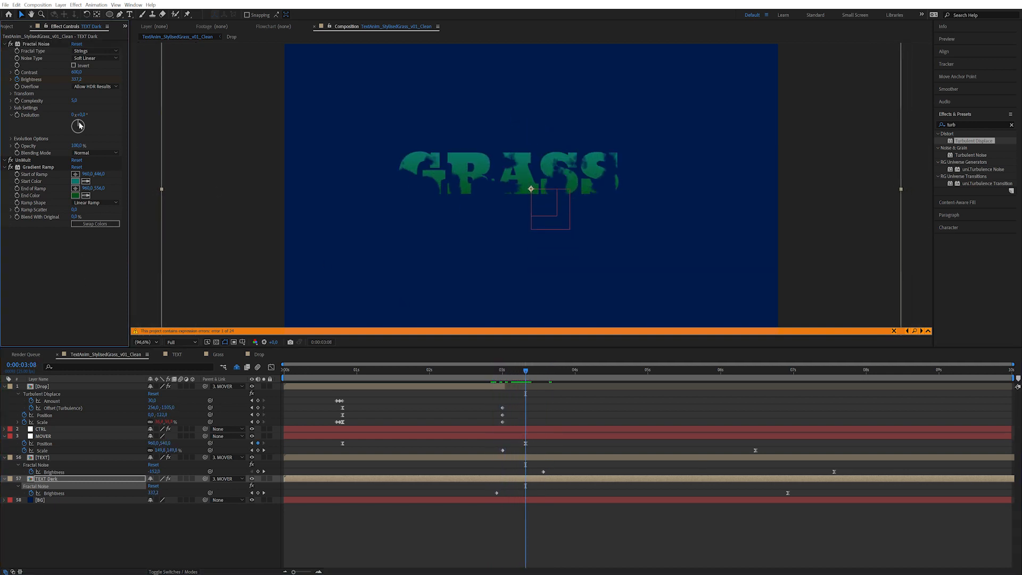
# - Set TEXT Dark's Fractal Noise Contrast to 200 and move TEXT's Brightness keyframes earlier, starting at about 3:04
pyautogui.click(77, 72)
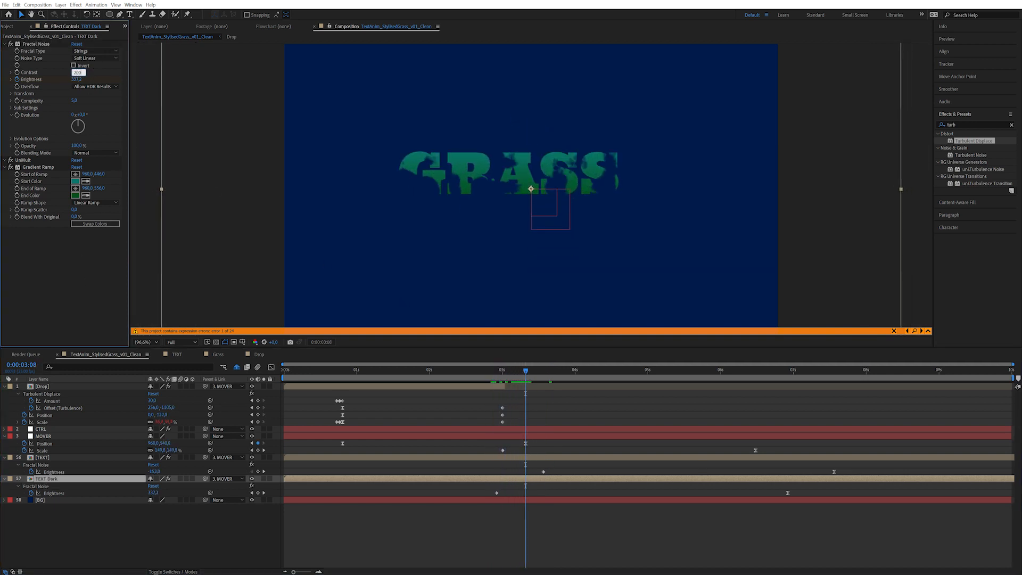
pyautogui.press('Return')
pyautogui.moveTo(525, 376)
pyautogui.mouseDown()
pyautogui.moveTo(502, 375)
pyautogui.moveTo(534, 372)
pyautogui.moveTo(507, 375)
pyautogui.moveTo(514, 376)
pyautogui.mouseUp()
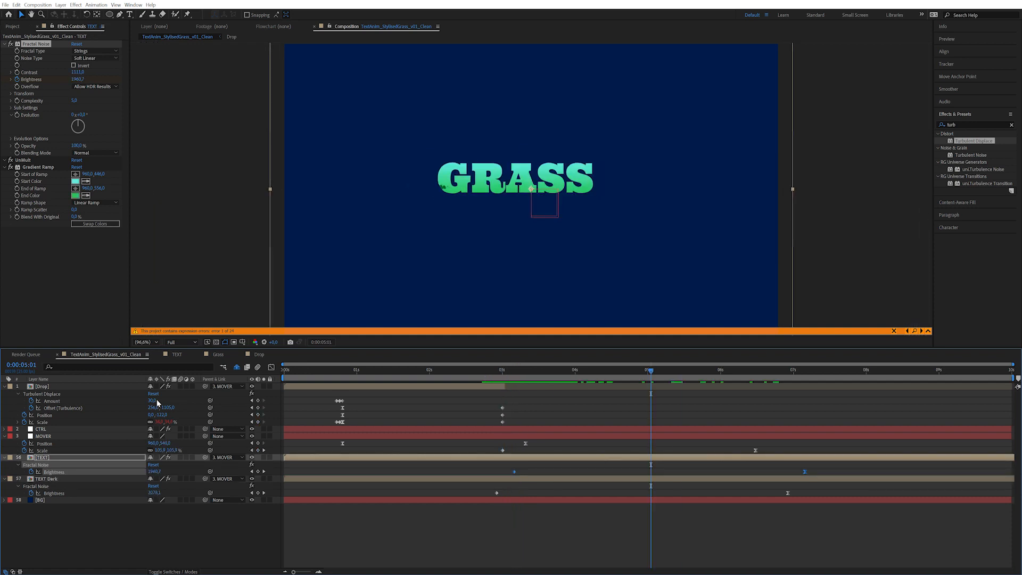
pyautogui.click(87, 522)
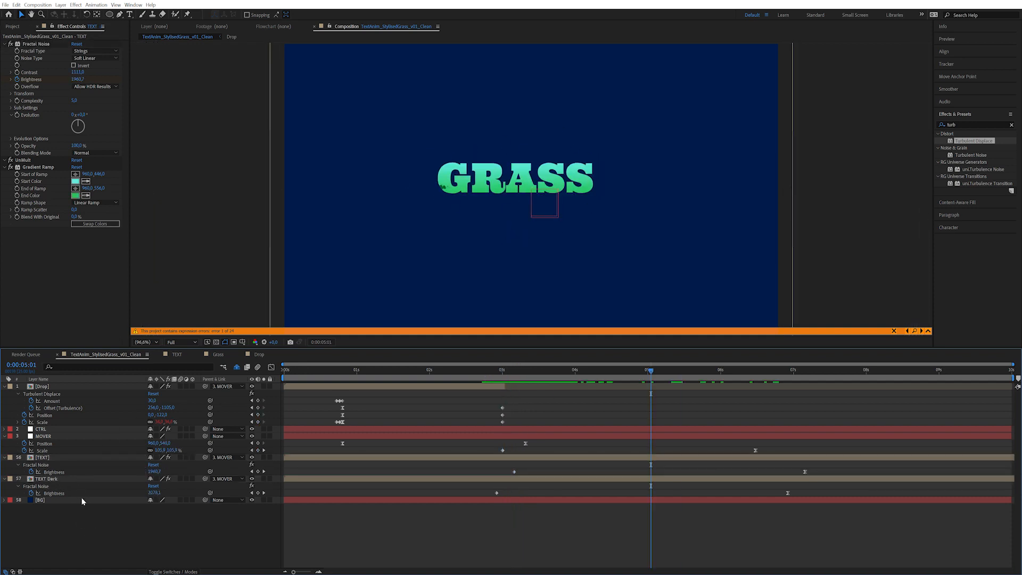
# - Duplicate the TEXT Dark layer and place the copy above TEXT
pyautogui.click(49, 480)
pyautogui.click(43, 458)
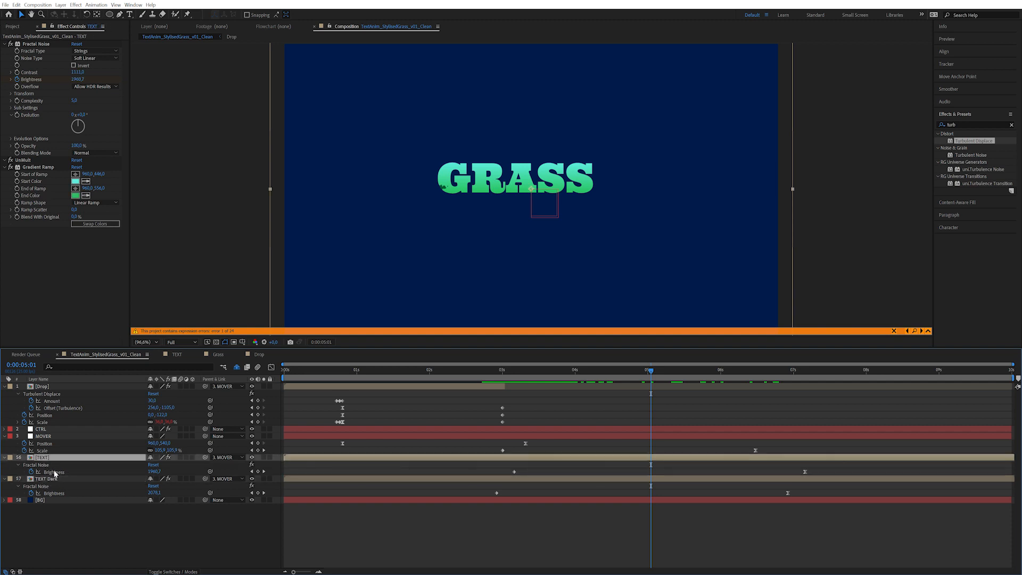
pyautogui.click(52, 480)
pyautogui.hotkey('ctrl', 'd')
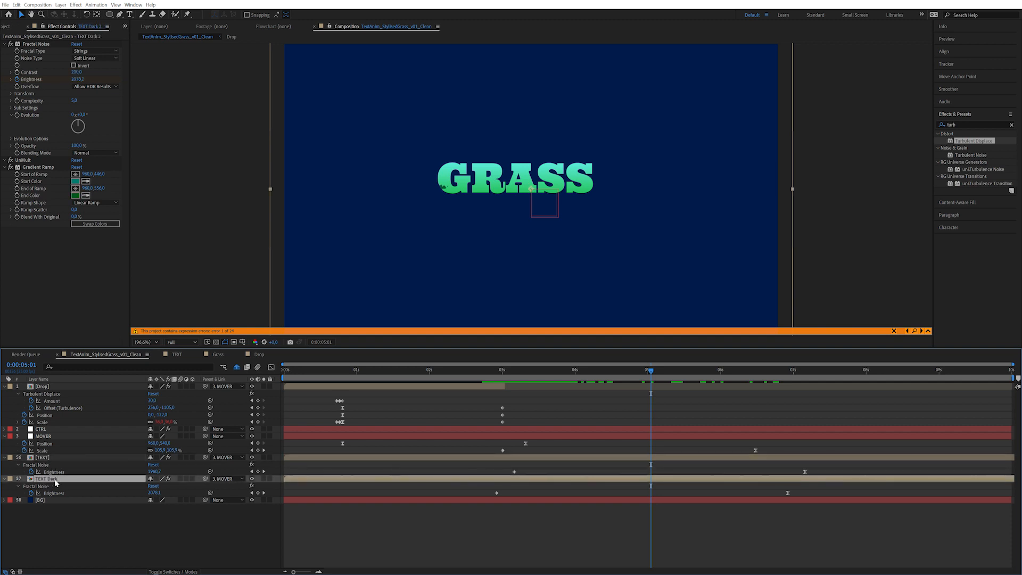
pyautogui.moveTo(62, 480); pyautogui.dragTo(61, 458)
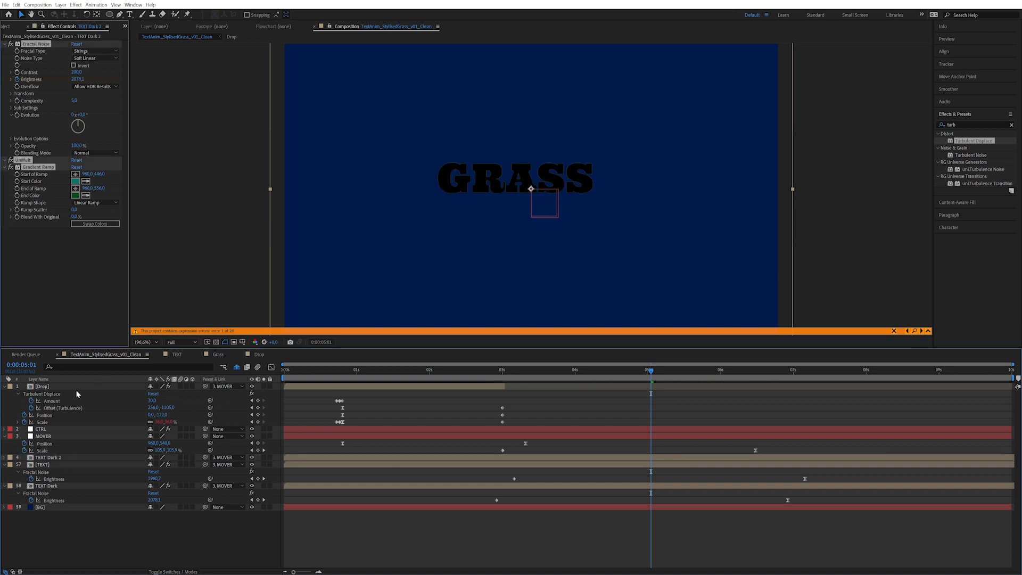
# - Remove all effects from the copied text layer and rename it TEXT Water
pyautogui.click(52, 238)
pyautogui.hotkey('ctrl', 'a')
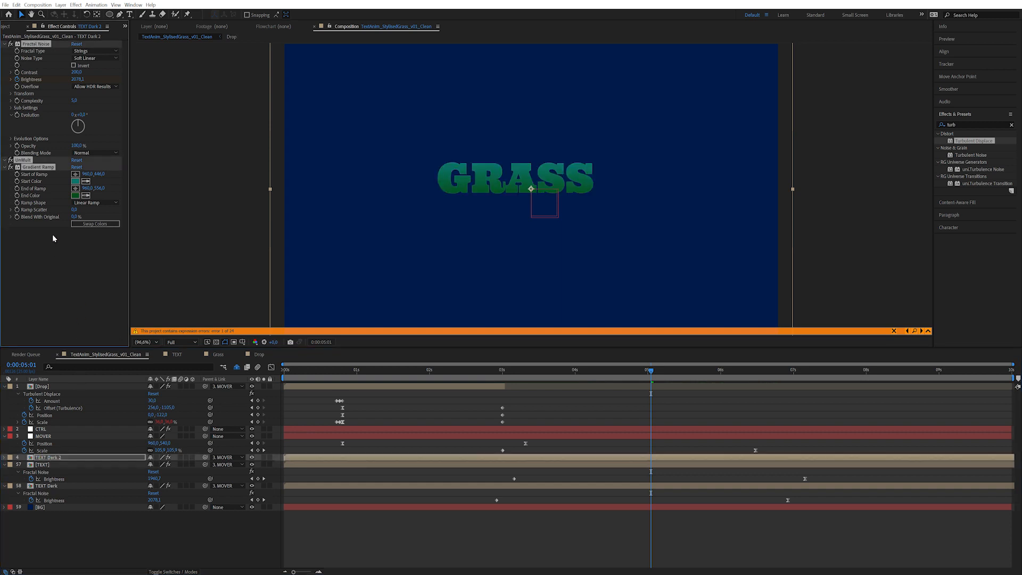
pyautogui.press('Delete')
pyautogui.click(65, 459)
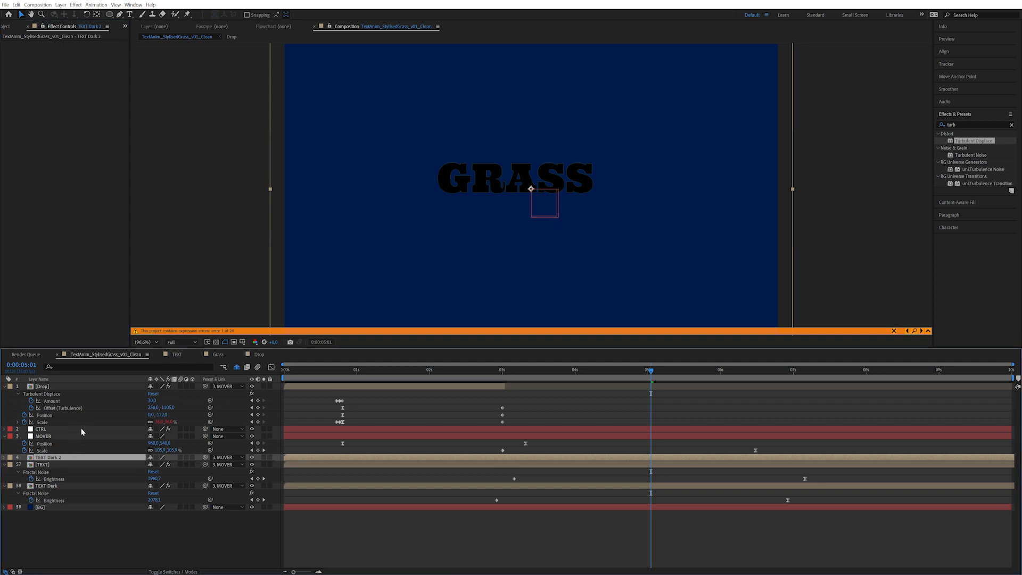
pyautogui.press('Return')
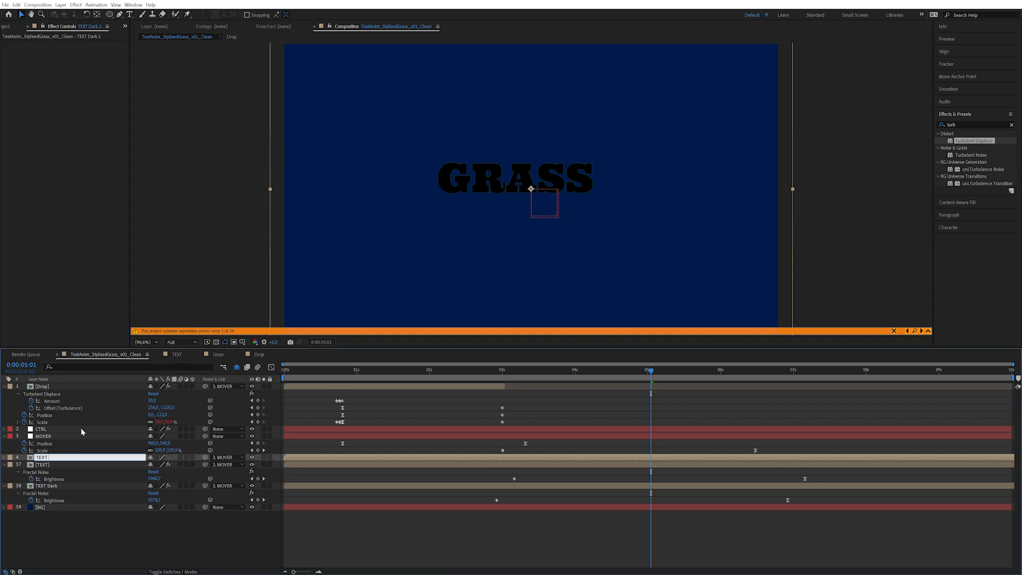
pyautogui.press('Return')
# - Apply a Fill effect to the TEXT Water layer and set its colour to light blue, 2AC5FE
pyautogui.click(960, 125)
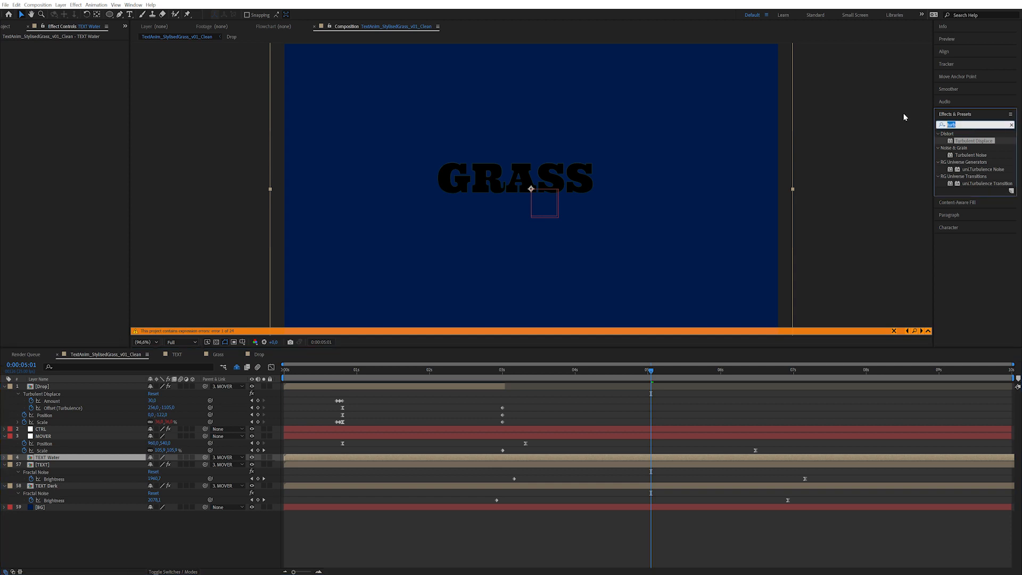
pyautogui.write('fill')
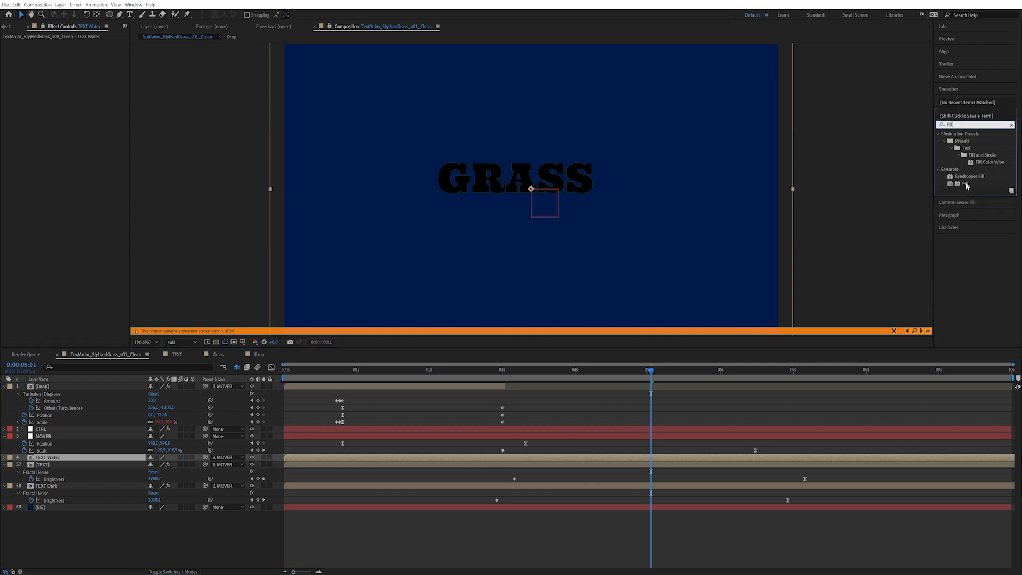
pyautogui.doubleClick(965, 184)
pyautogui.click(75, 64)
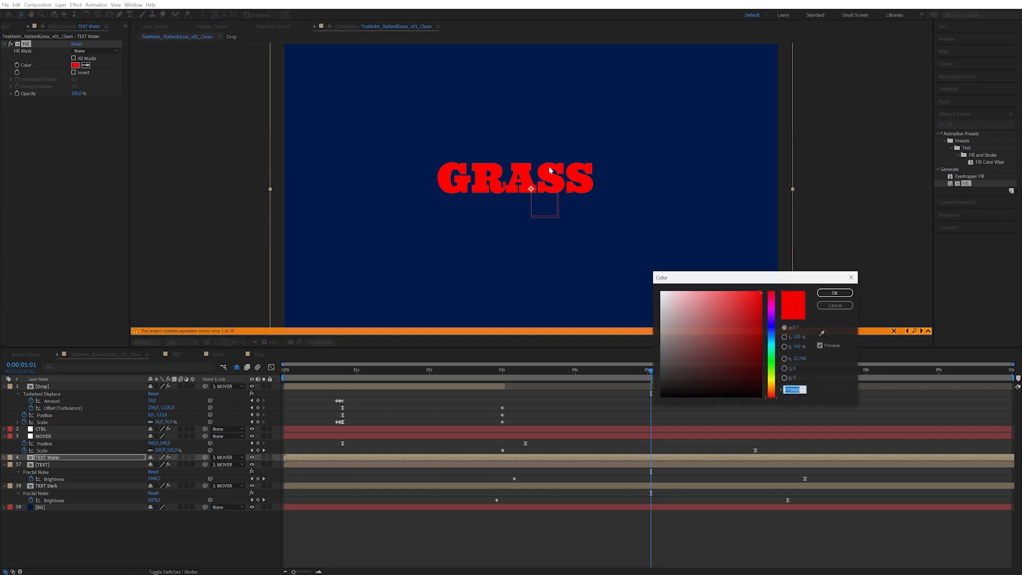
pyautogui.click(772, 339)
pyautogui.click(728, 303)
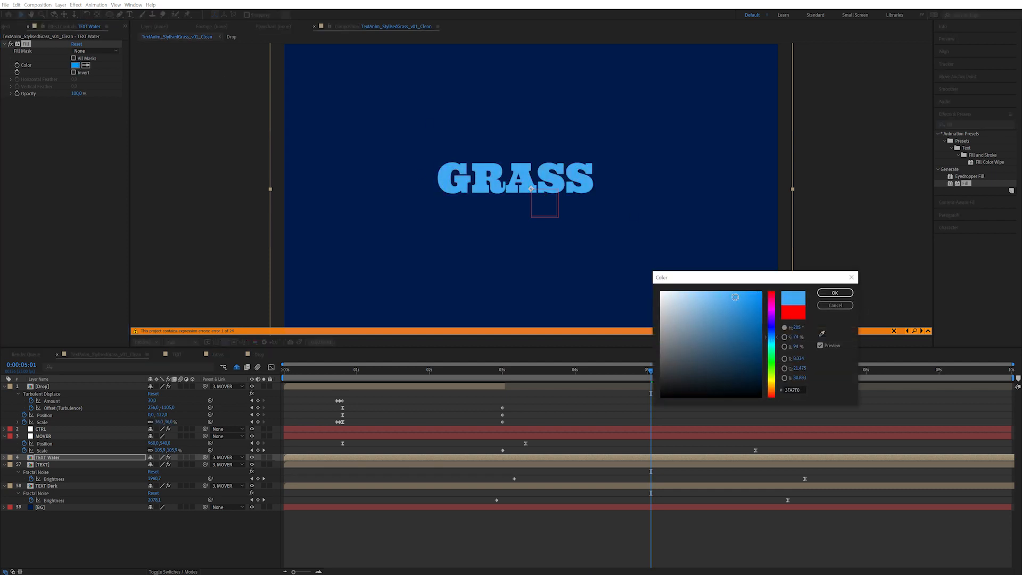
pyautogui.moveTo(771, 341); pyautogui.dragTo(772, 342)
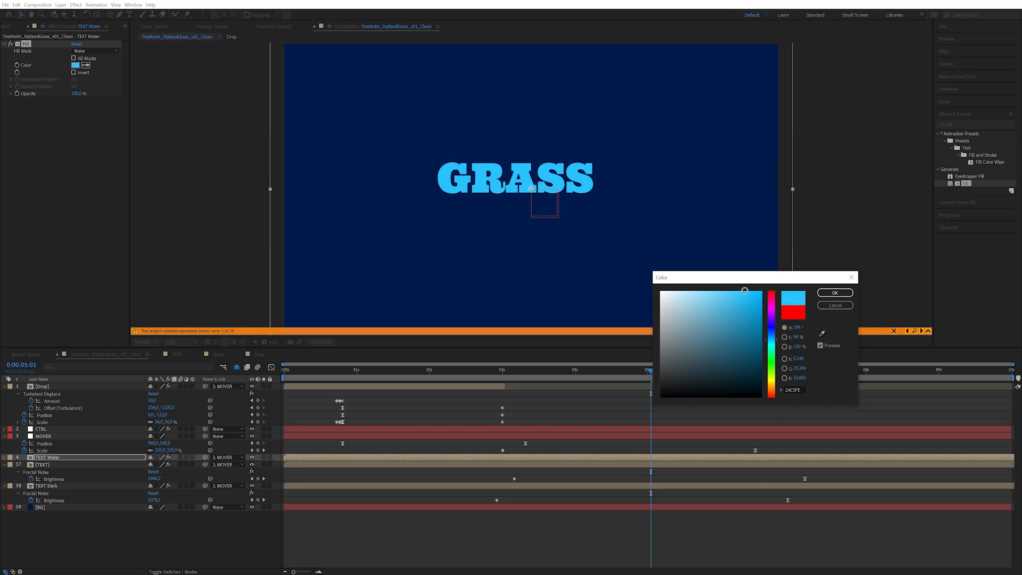
pyautogui.click(835, 292)
# - Draw an elliptical mask on TEXT Water, enlarge it and centre it around the whole GRASS word
pyautogui.click(110, 15)
pyautogui.moveTo(511, 98); pyautogui.dragTo(607, 176)
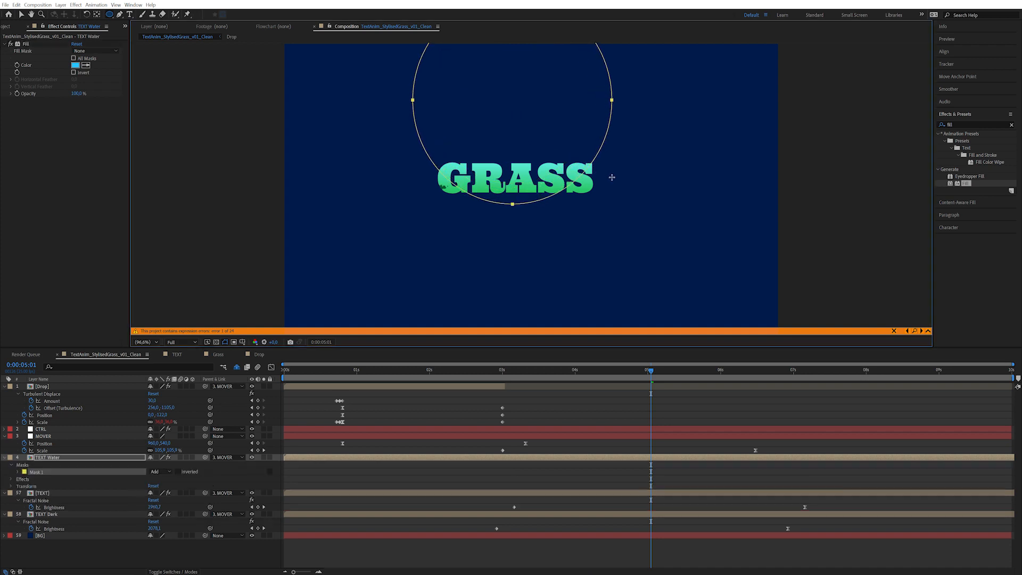
pyautogui.press('v')
pyautogui.moveTo(512, 204); pyautogui.dragTo(517, 215)
pyautogui.doubleClick(597, 162)
pyautogui.moveTo(616, 214); pyautogui.dragTo(625, 223)
pyautogui.press('Return')
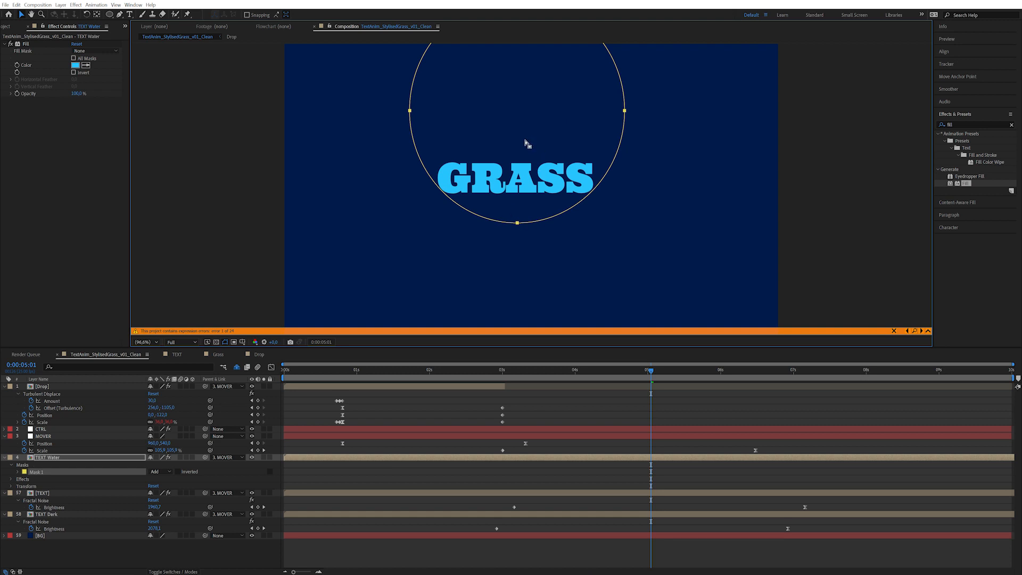
pyautogui.moveTo(519, 225); pyautogui.dragTo(521, 275)
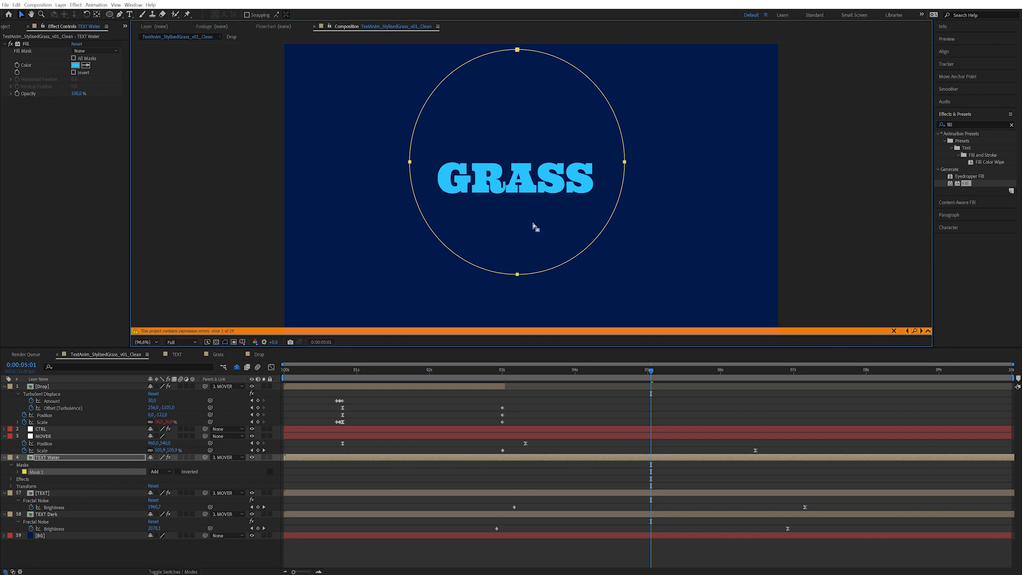
# - Keyframe TEXT Water's Mask Expansion from about -391 pixels at 3:01 to 0 at 3:13
pyautogui.click(48, 458)
pyautogui.click(21, 473)
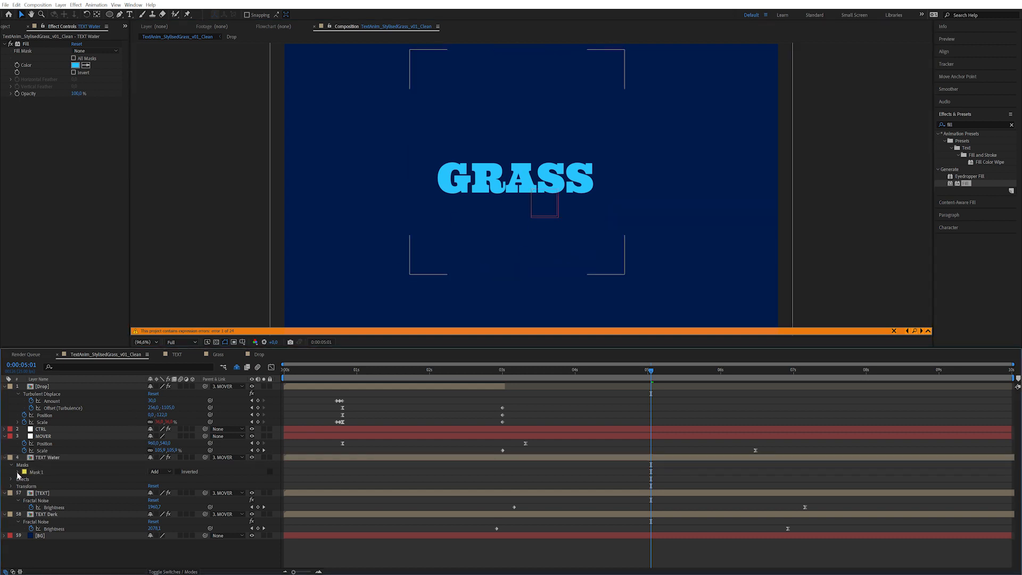
pyautogui.click(18, 472)
pyautogui.moveTo(547, 371); pyautogui.dragTo(506, 367)
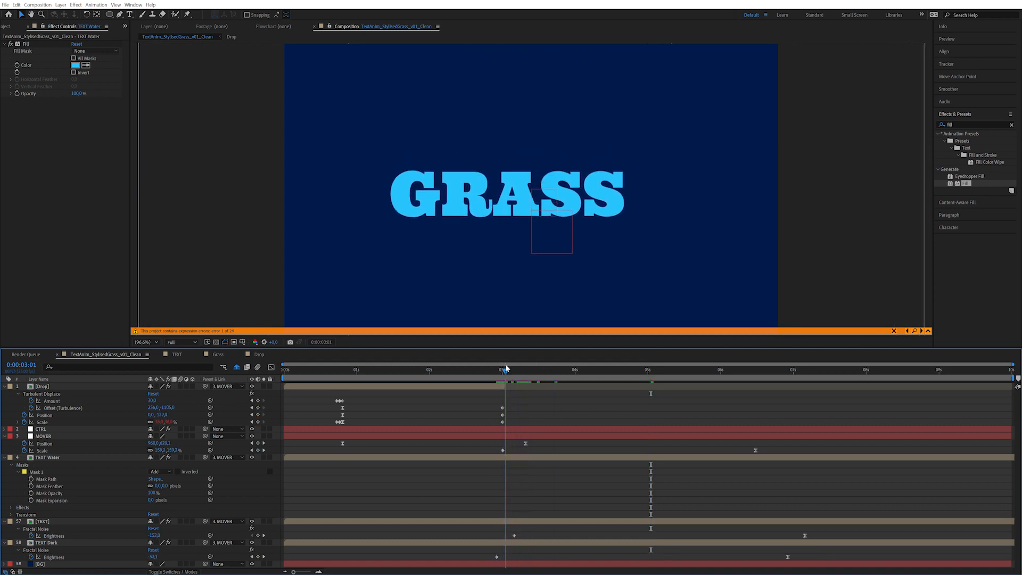
pyautogui.click(31, 500)
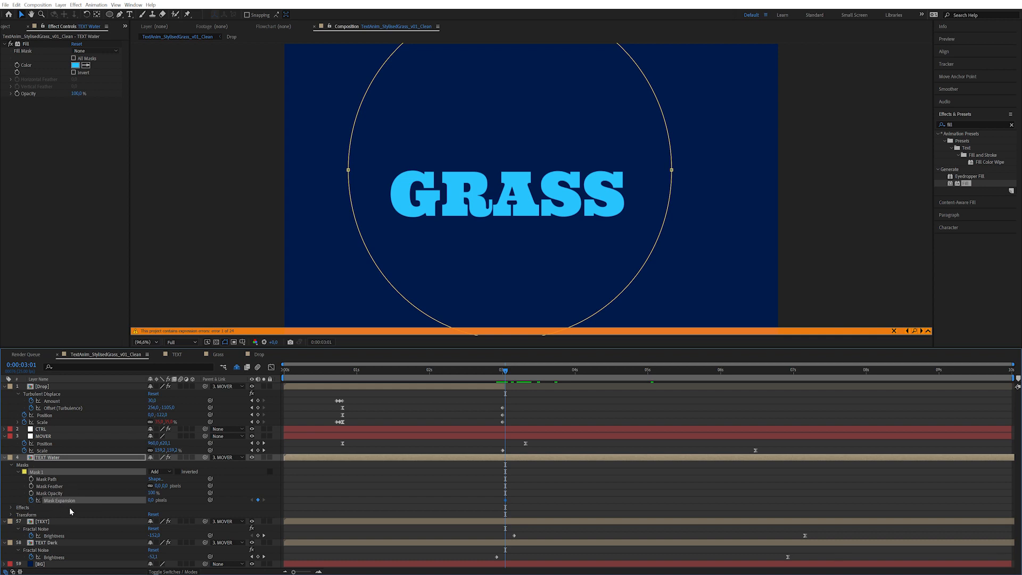
pyautogui.moveTo(152, 502); pyautogui.dragTo(8, 512)
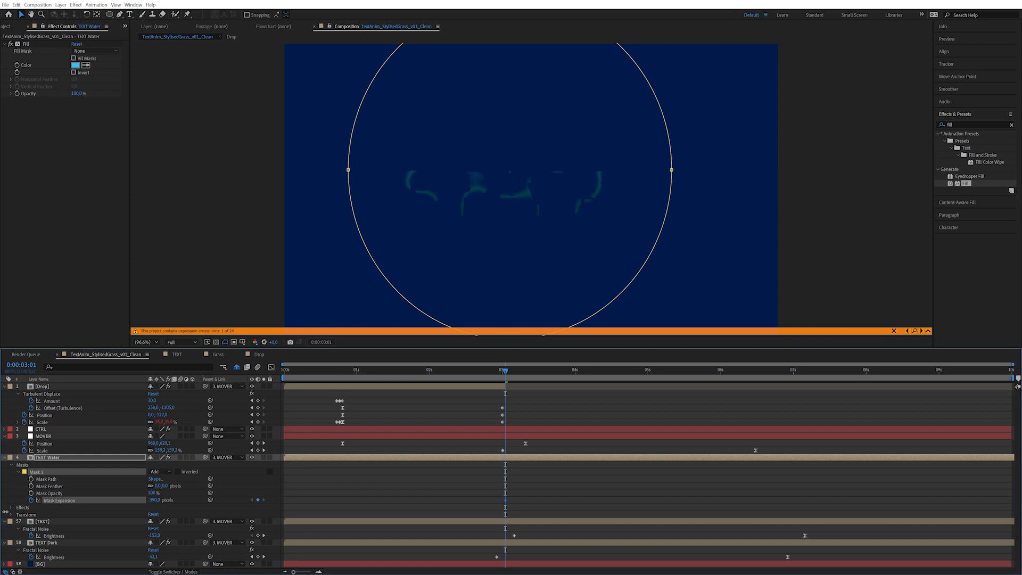
pyautogui.moveTo(512, 370); pyautogui.dragTo(541, 378)
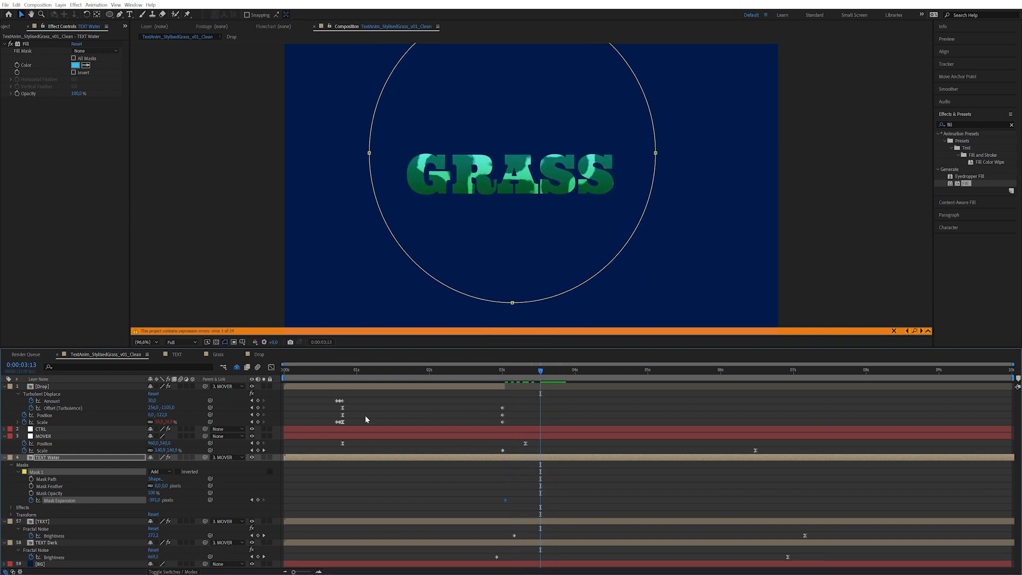
pyautogui.click(154, 499)
pyautogui.write('0')
pyautogui.press('Return')
# - Ease the last Mask Expansion keyframe by setting its incoming velocity to 0 and check the reveal around 3:09
pyautogui.click(255, 480)
pyautogui.moveTo(538, 371); pyautogui.dragTo(525, 376)
pyautogui.moveTo(554, 491); pyautogui.dragTo(528, 512)
pyautogui.hotkey('ctrl', 'shift', 'k')
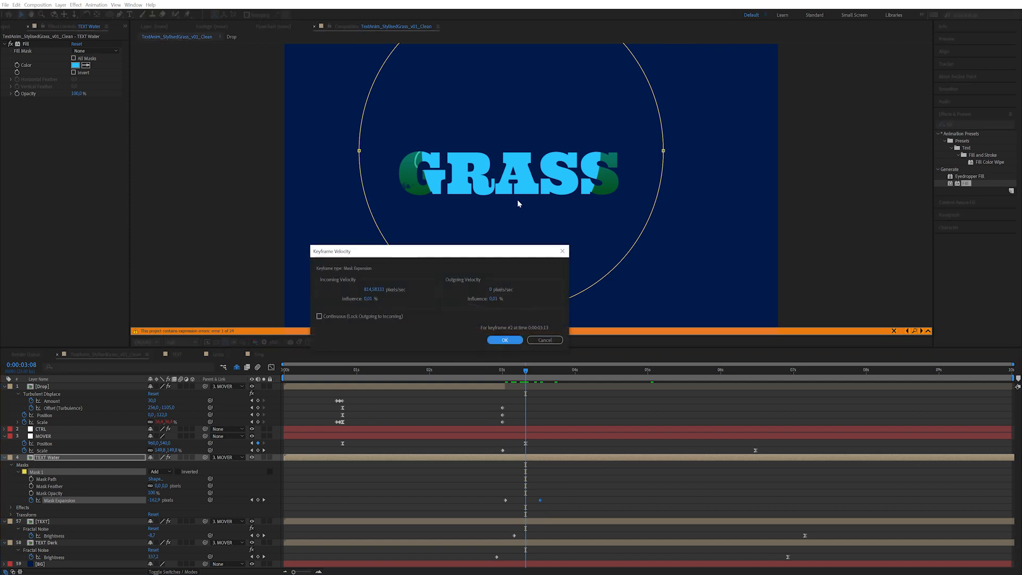
pyautogui.click(363, 289)
pyautogui.write('0')
pyautogui.press('Return')
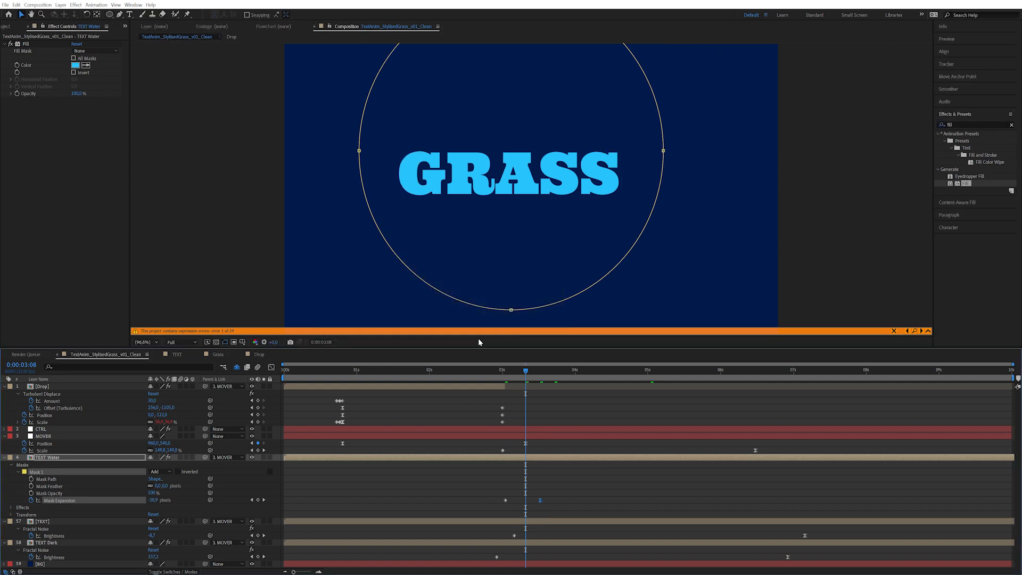
pyautogui.moveTo(524, 372)
pyautogui.mouseDown()
pyautogui.moveTo(507, 372)
pyautogui.moveTo(529, 376)
pyautogui.mouseUp()
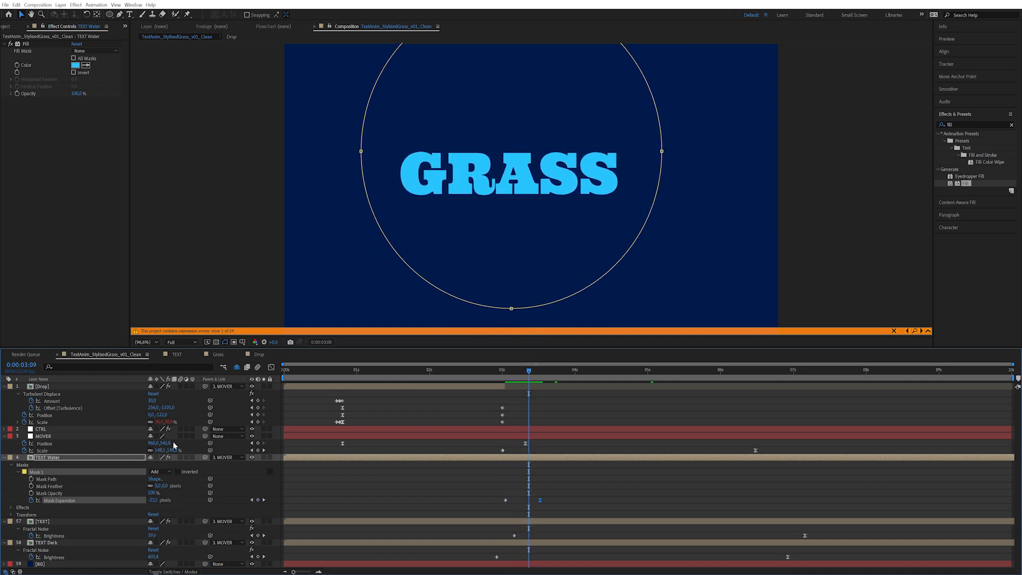
# - Collapse the other layers' properties, then duplicate TEXT Water's mask and set the copy to Subtract
pyautogui.click(46, 457)
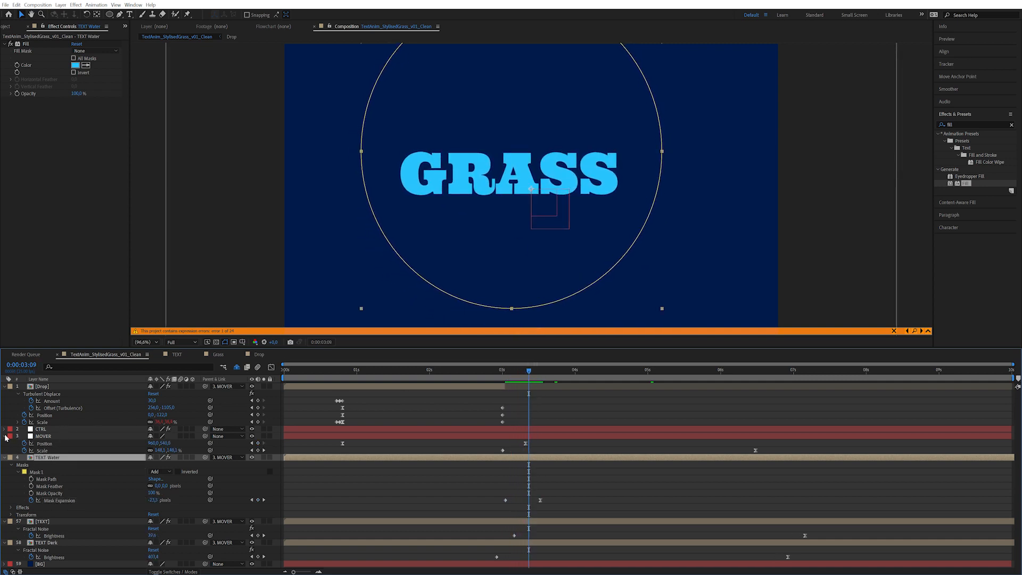
pyautogui.click(5, 436)
pyautogui.click(5, 387)
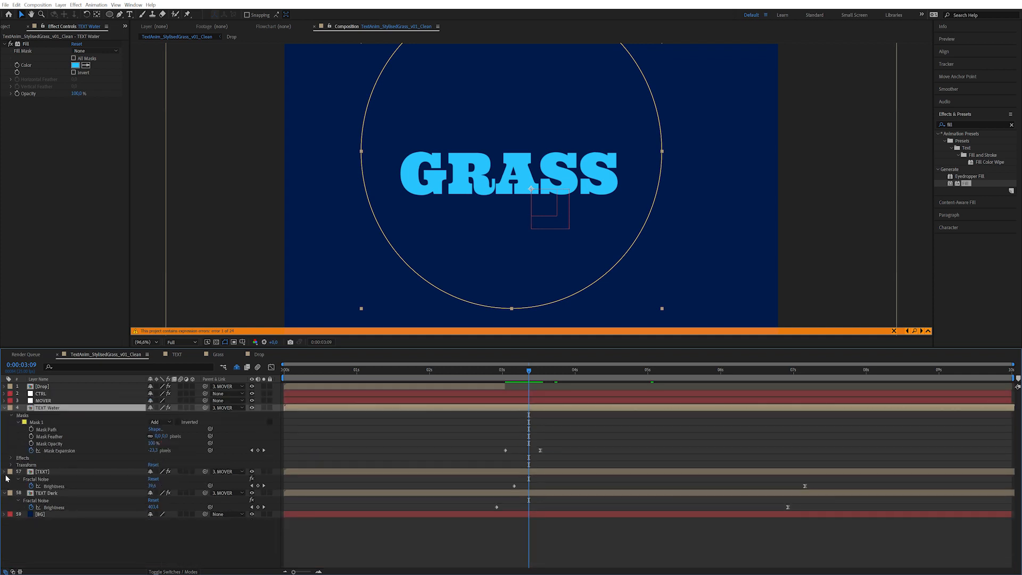
pyautogui.click(5, 472)
pyautogui.click(5, 479)
pyautogui.click(26, 452)
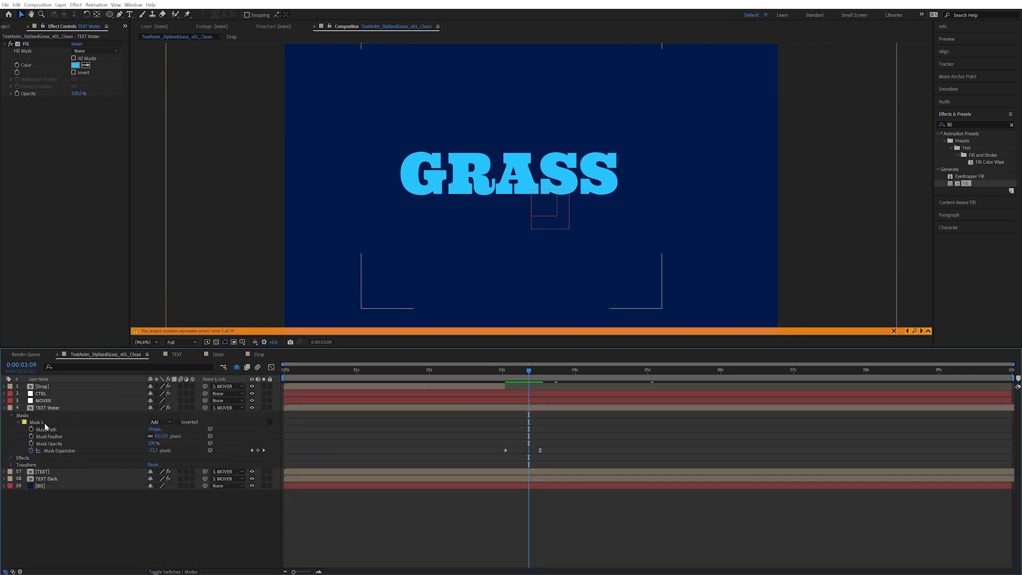
pyautogui.click(44, 423)
pyautogui.hotkey('ctrl', 'd')
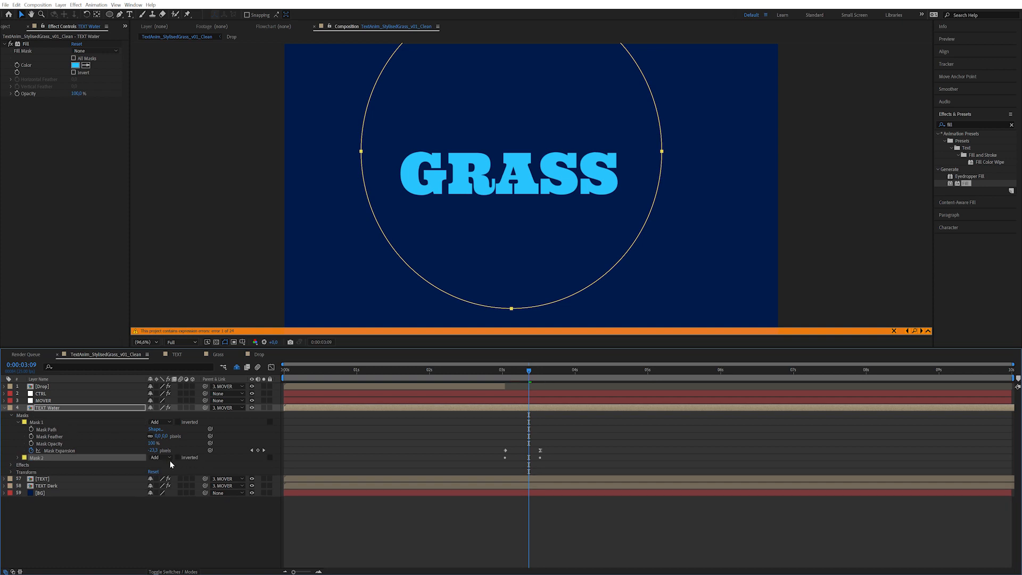
pyautogui.click(168, 458)
pyautogui.click(166, 483)
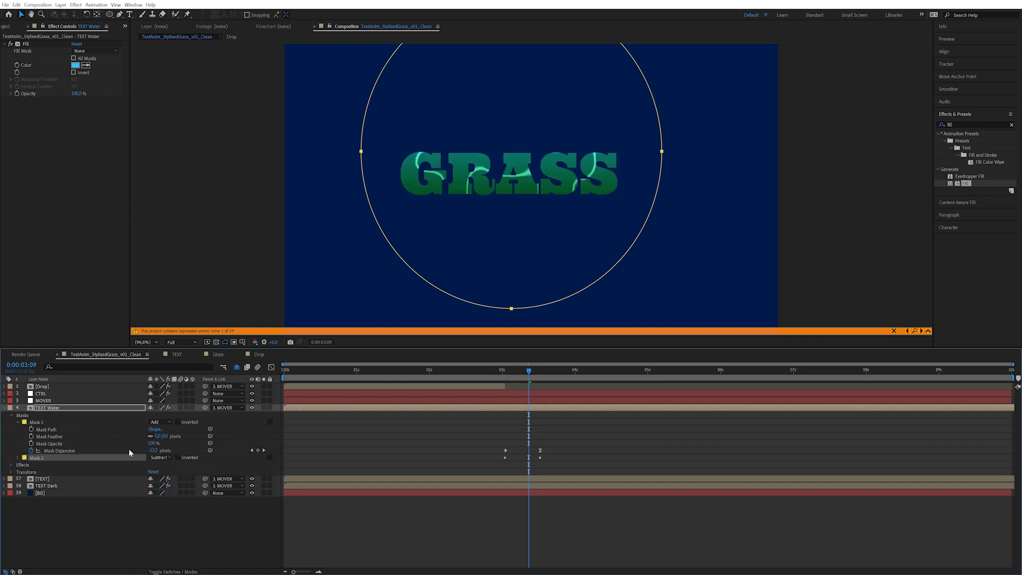
# - Move the subtracting mask's Mask Expansion keyframes later, starting at about 3:04, and preview the water reveal
pyautogui.click(18, 458)
pyautogui.moveTo(550, 480); pyautogui.dragTo(515, 486)
pyautogui.moveTo(507, 374)
pyautogui.mouseDown()
pyautogui.moveTo(550, 375)
pyautogui.moveTo(491, 375)
pyautogui.mouseUp()
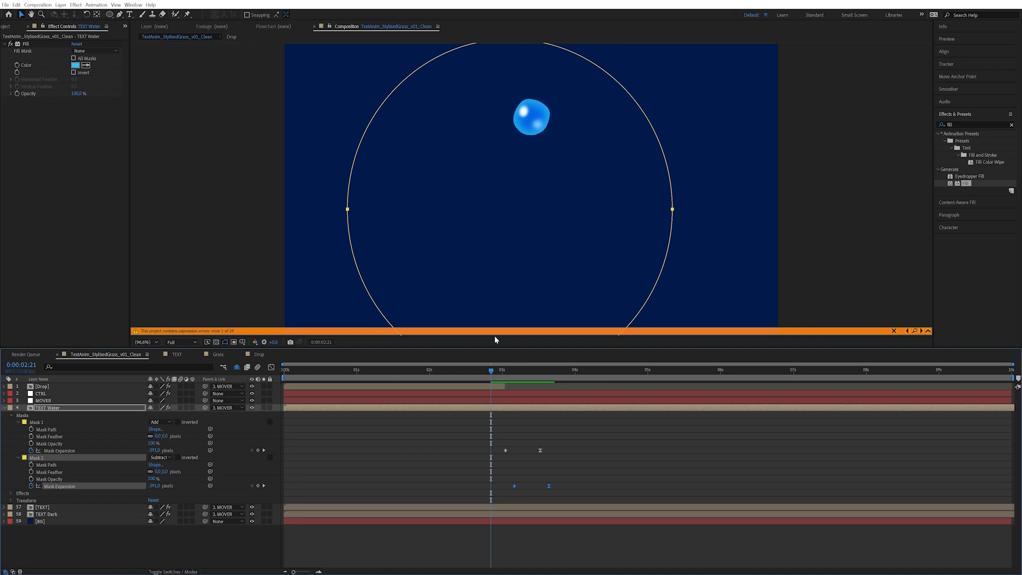
pyautogui.press('space')
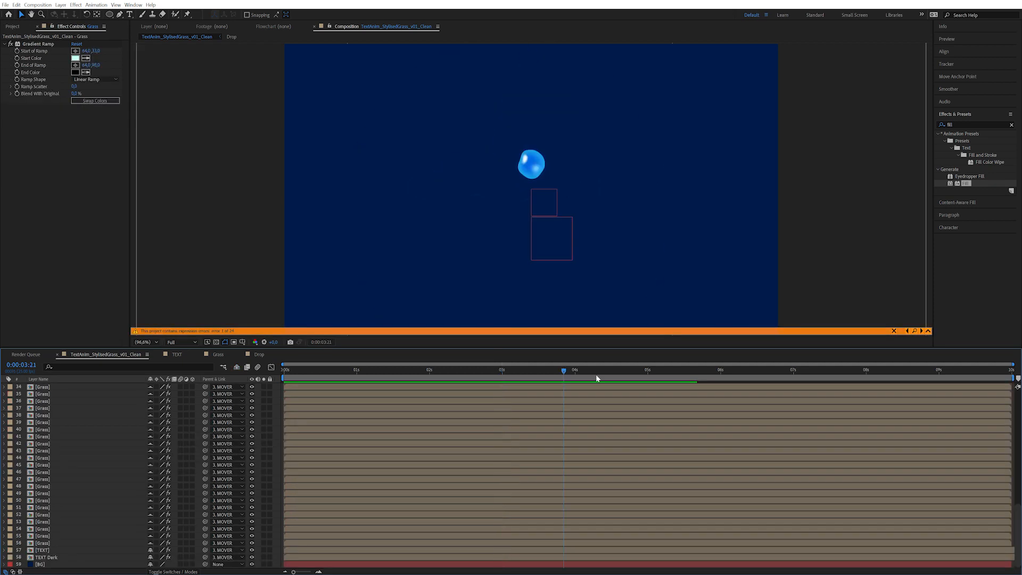
# - Duplicate the BG solid and change the upper copy's colour to bright blue, 13B1F2
pyautogui.moveTo(595, 375); pyautogui.dragTo(671, 371)
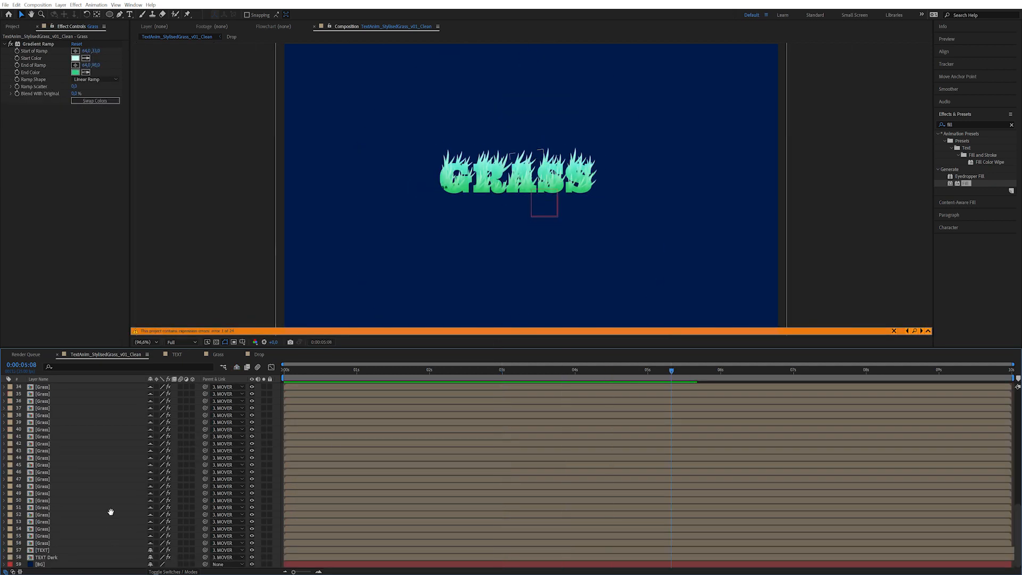
pyautogui.click(53, 565)
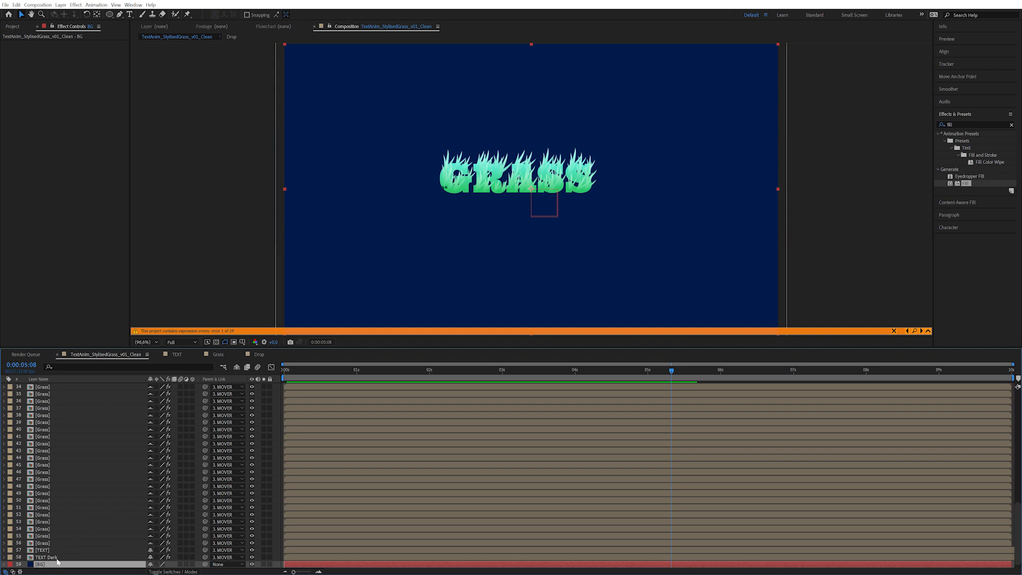
pyautogui.click(60, 5)
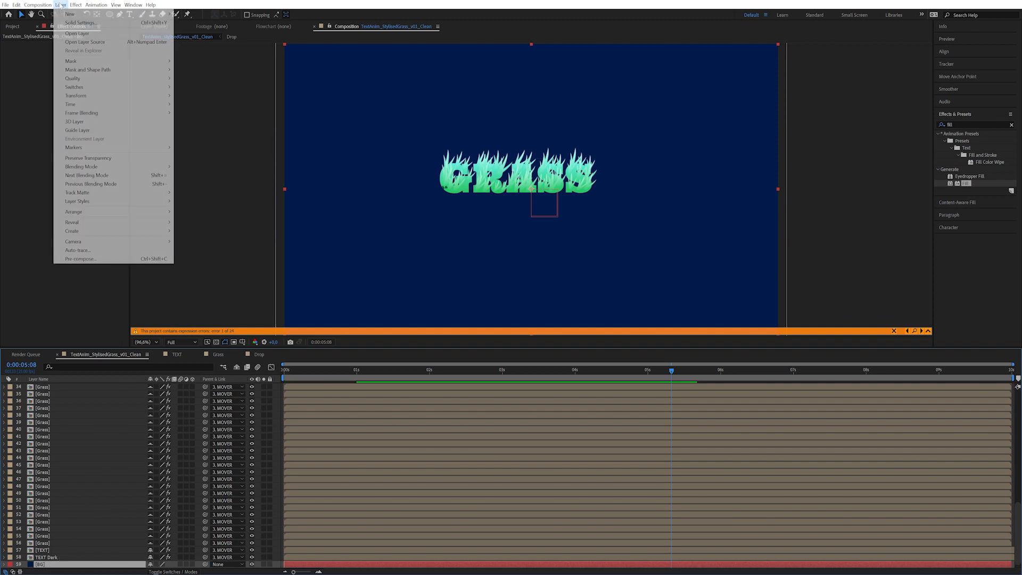
pyautogui.click(119, 23)
pyautogui.click(892, 283)
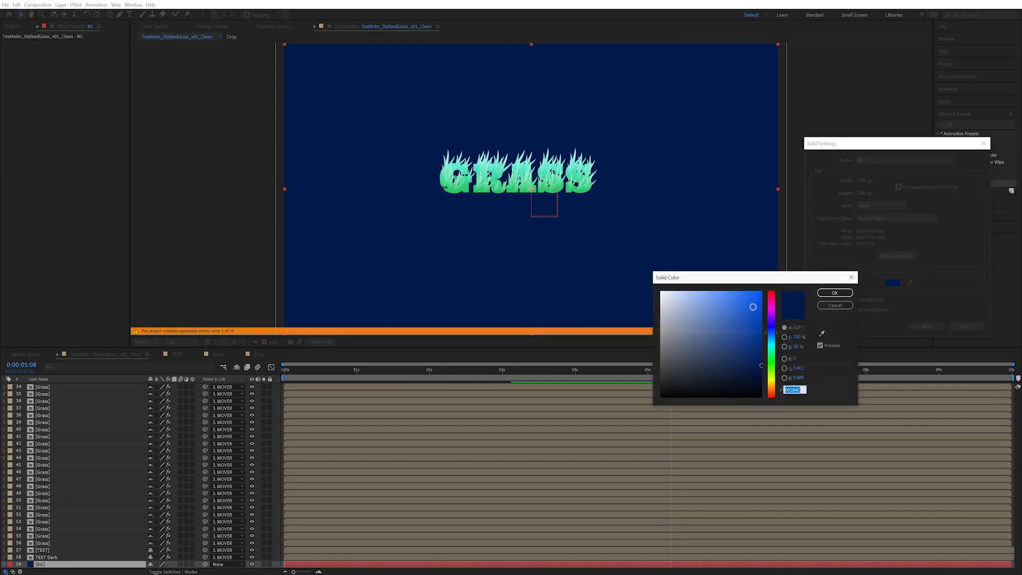
pyautogui.moveTo(771, 335); pyautogui.dragTo(770, 339)
pyautogui.click(754, 296)
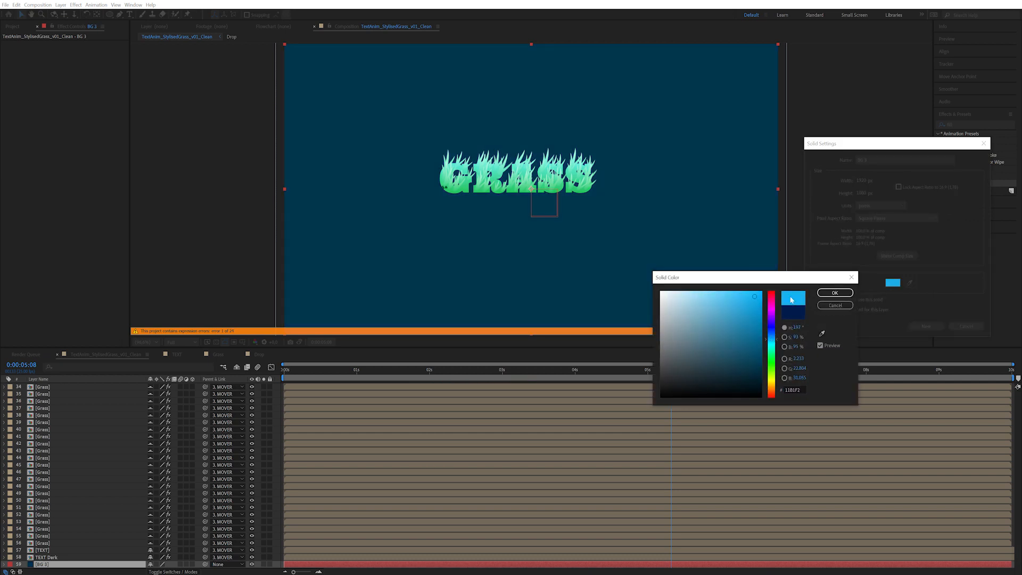
pyautogui.click(835, 293)
pyautogui.click(926, 325)
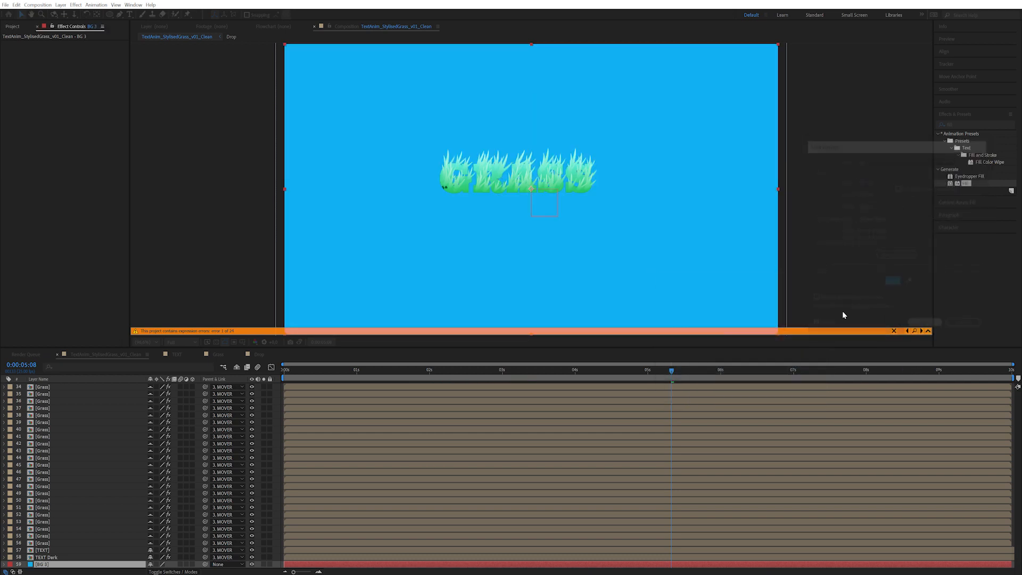
# - Draw a large circular mask on the bright blue solid, centred on the composition's bottom edge, and feather it about 957 pixels
pyautogui.click(110, 16)
pyautogui.moveTo(527, 259); pyautogui.dragTo(516, 203)
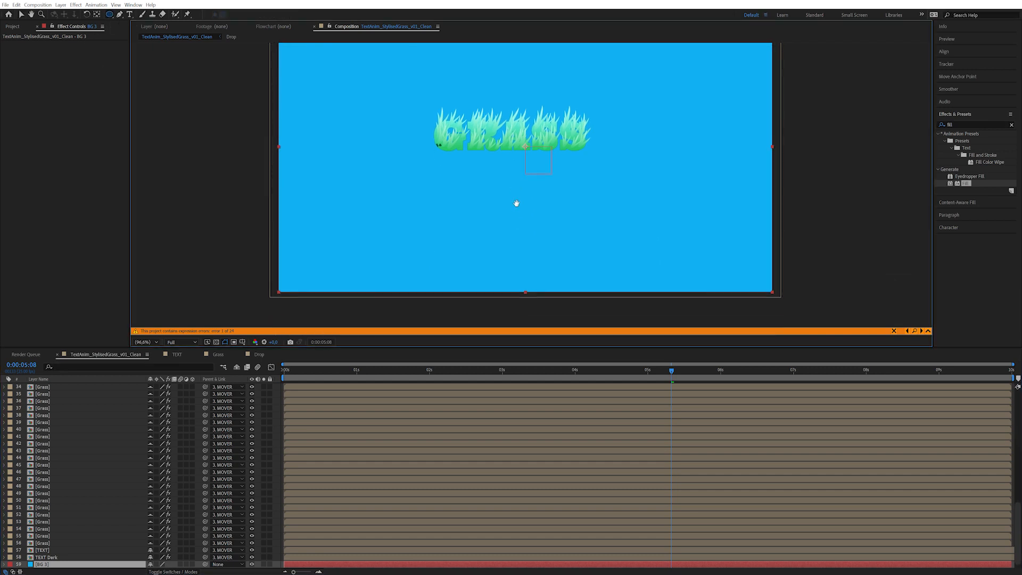
pyautogui.moveTo(526, 285)
pyautogui.mouseDown()
pyautogui.moveTo(623, 322)
pyautogui.moveTo(722, 431)
pyautogui.mouseUp()
pyautogui.click(19, 564)
pyautogui.scroll(-1, 193, 541)
pyautogui.moveTo(166, 551); pyautogui.dragTo(459, 479)
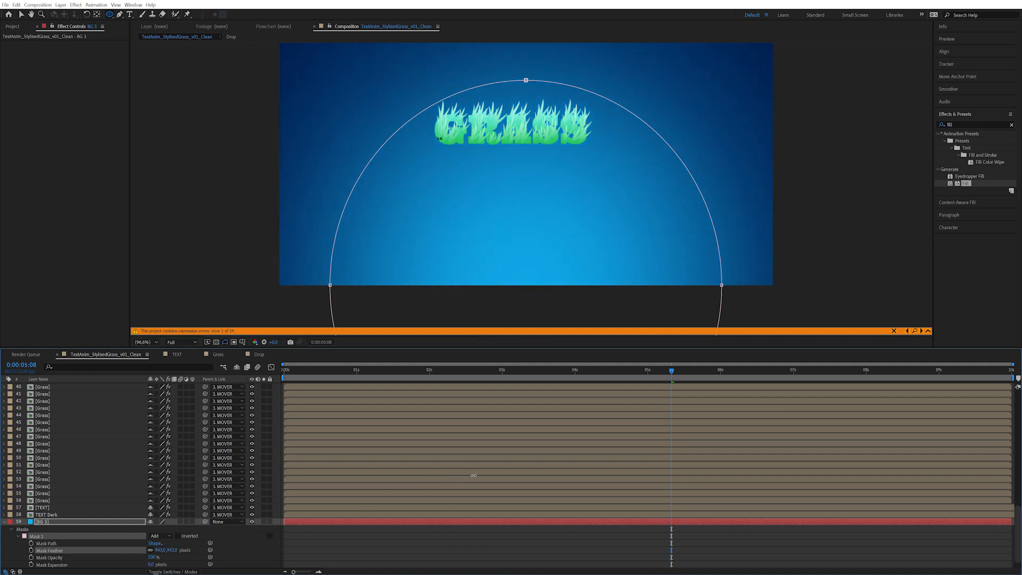
# - Keyframe the bright blue solid's Mask Expansion from a large negative value at 3:01 to 0 at 4:22
pyautogui.moveTo(571, 375)
pyautogui.mouseDown()
pyautogui.moveTo(473, 383)
pyautogui.moveTo(545, 381)
pyautogui.moveTo(505, 384)
pyautogui.mouseUp()
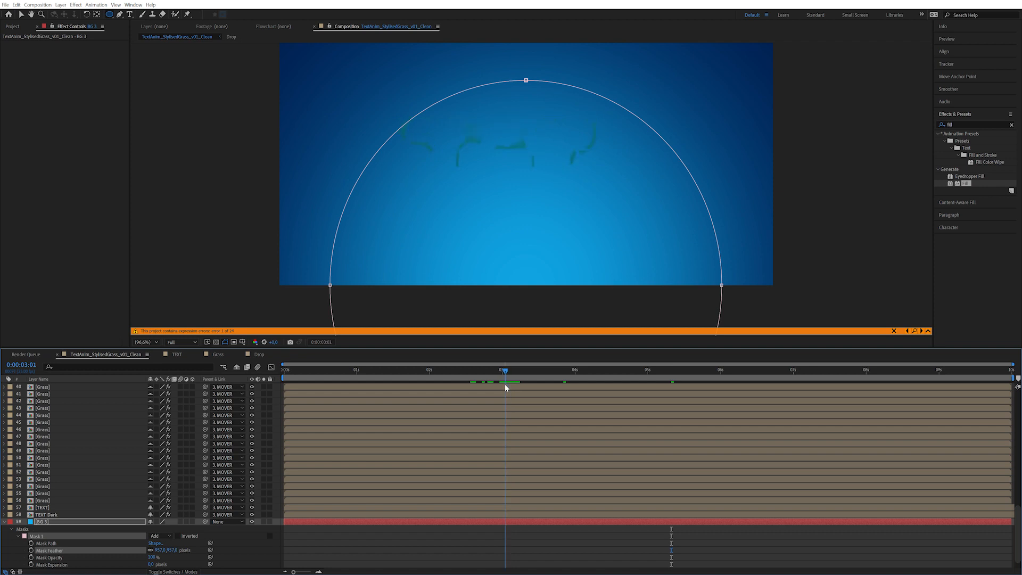
pyautogui.click(31, 565)
pyautogui.moveTo(522, 374); pyautogui.dragTo(638, 377)
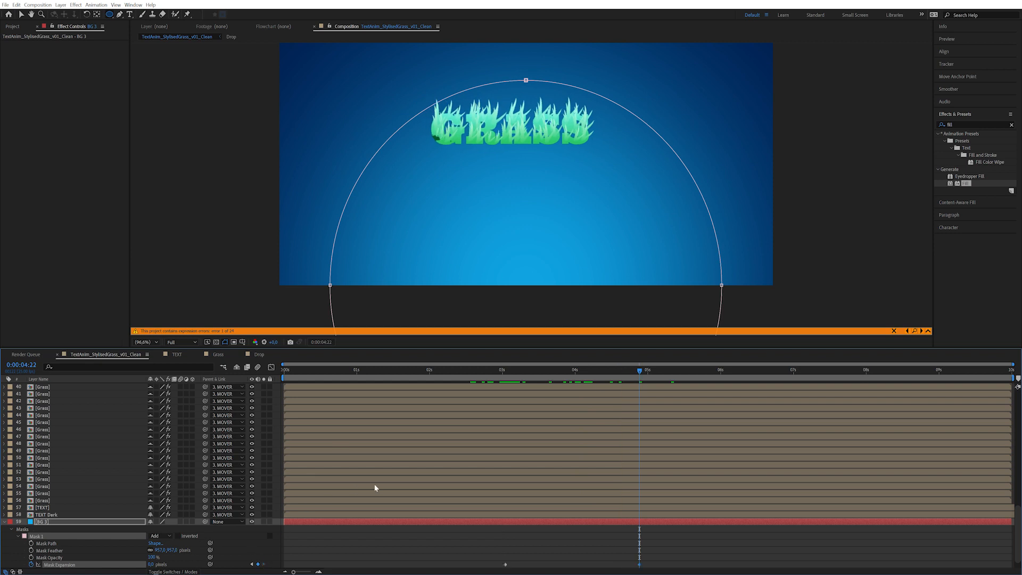
pyautogui.click(252, 564)
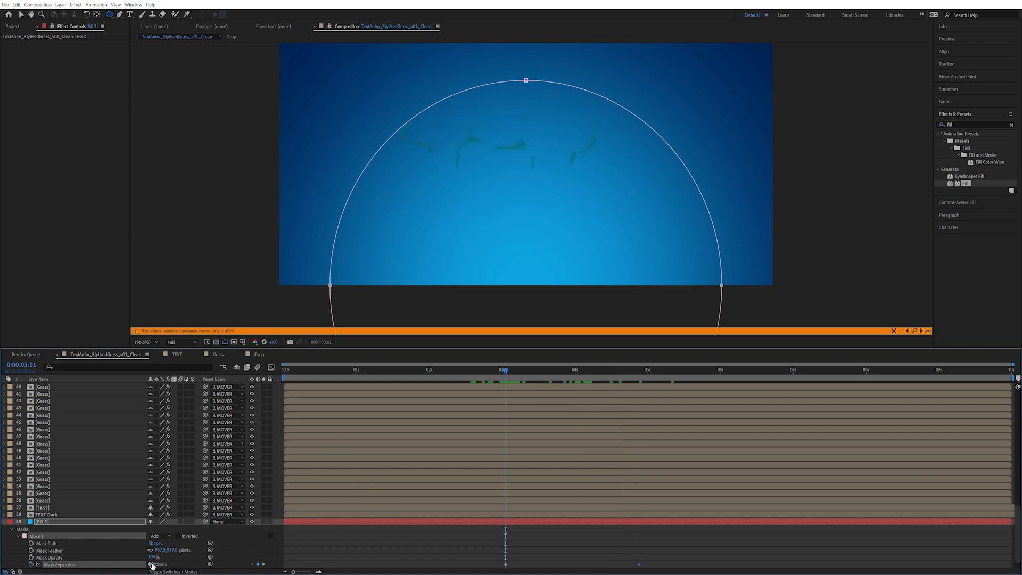
pyautogui.moveTo(153, 564); pyautogui.dragTo(48, 570)
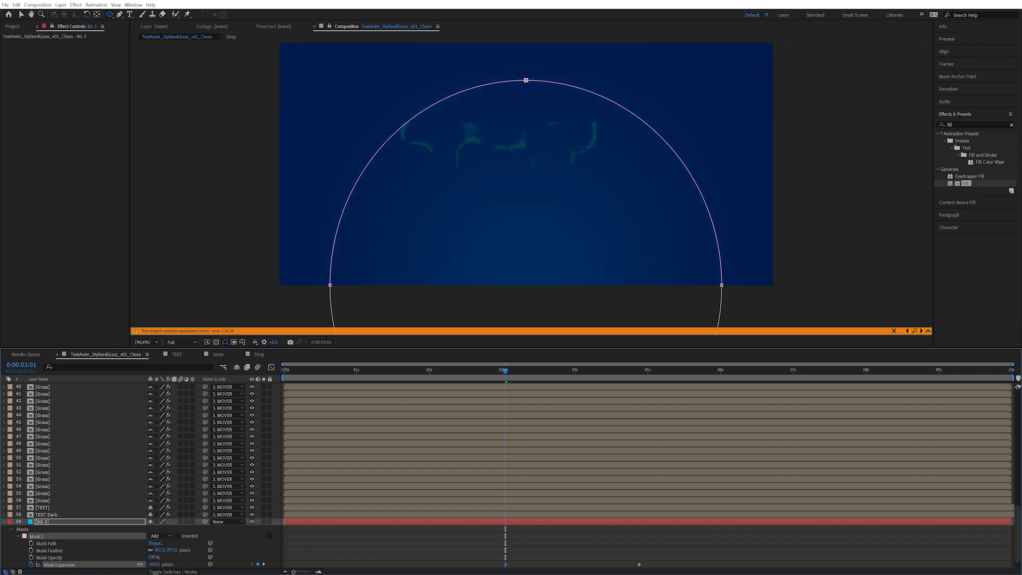
# - Ease the bright blue solid's final Mask Expansion keyframe with an incoming velocity of 0 and an influence of 80%
pyautogui.moveTo(511, 374); pyautogui.dragTo(615, 374)
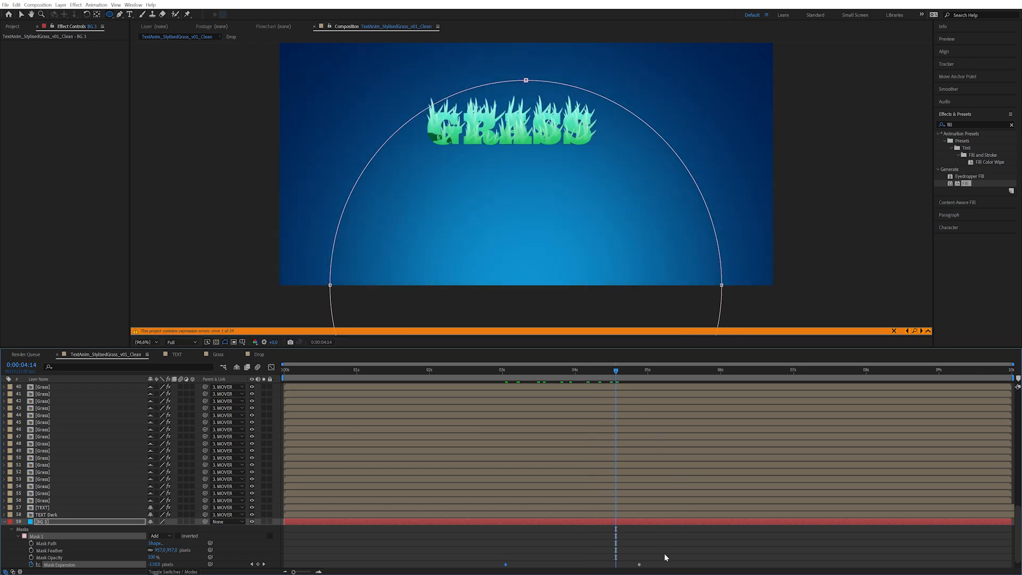
pyautogui.scroll(-1, 665, 553)
pyautogui.hotkey('ctrl', 'shift', 'k')
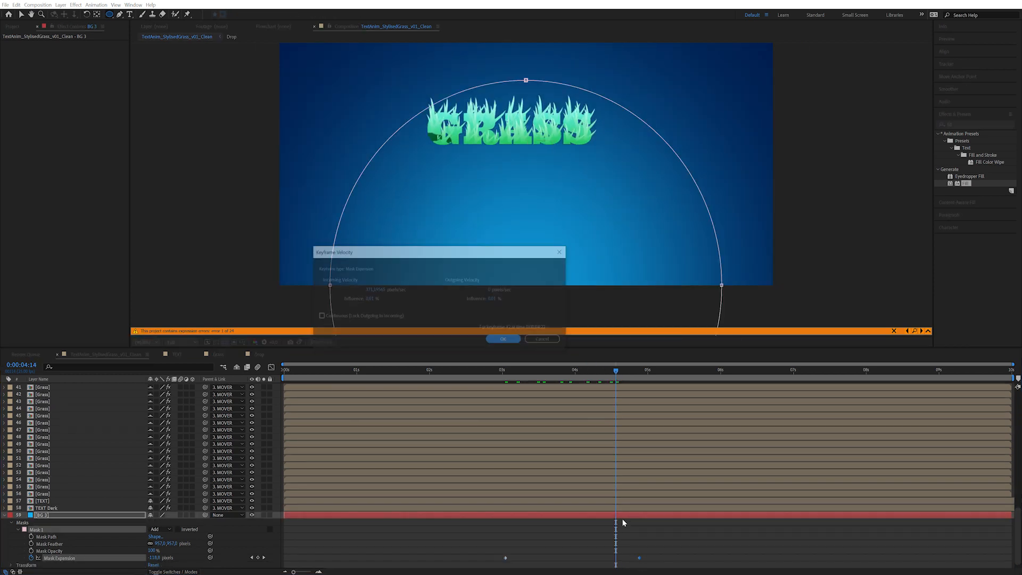
pyautogui.click(367, 290)
pyautogui.write('0')
pyautogui.press('Tab')
pyautogui.write('80')
pyautogui.press('Return')
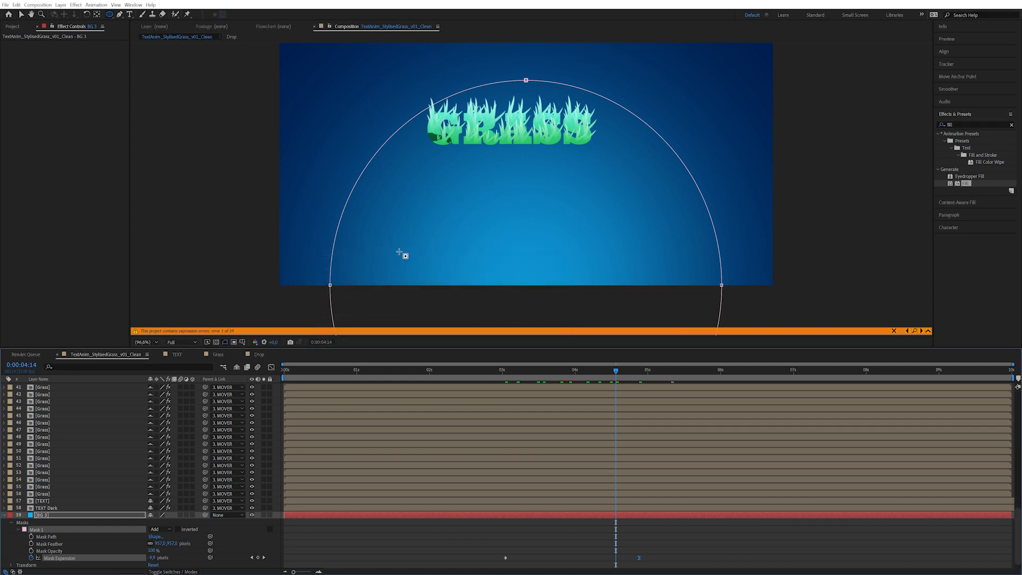
# - Fit the composition view up to 100%, deselect the bright blue solid and preview the background glow animation
pyautogui.click(152, 343)
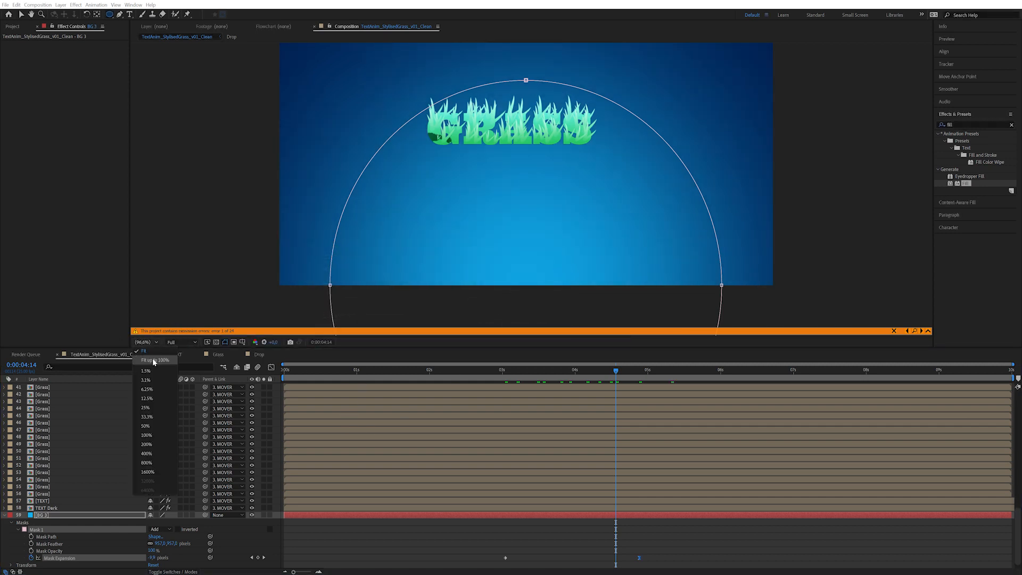
pyautogui.click(153, 359)
pyautogui.press('F2')
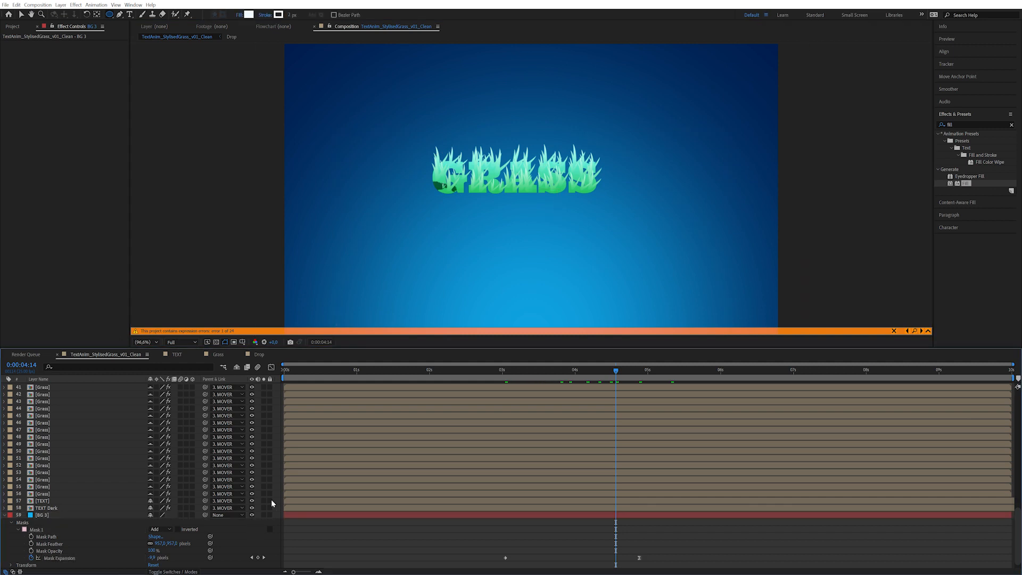
pyautogui.press('space')
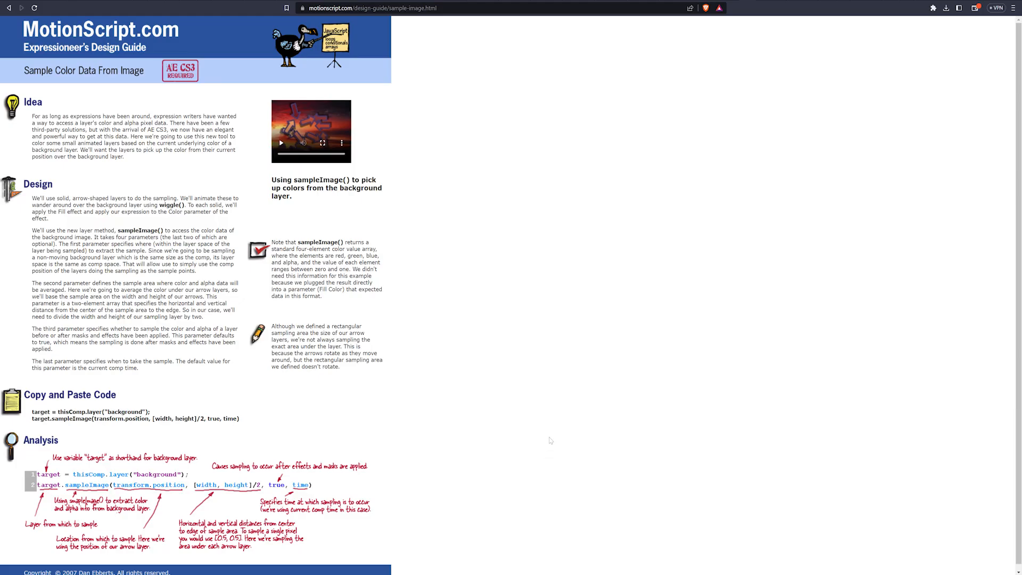
# - Switch to the browser and examine MotionScript.com's Sample Color Data From Image page, including its sampleImage() code and page address
pyautogui.scroll(-1, 550, 440)
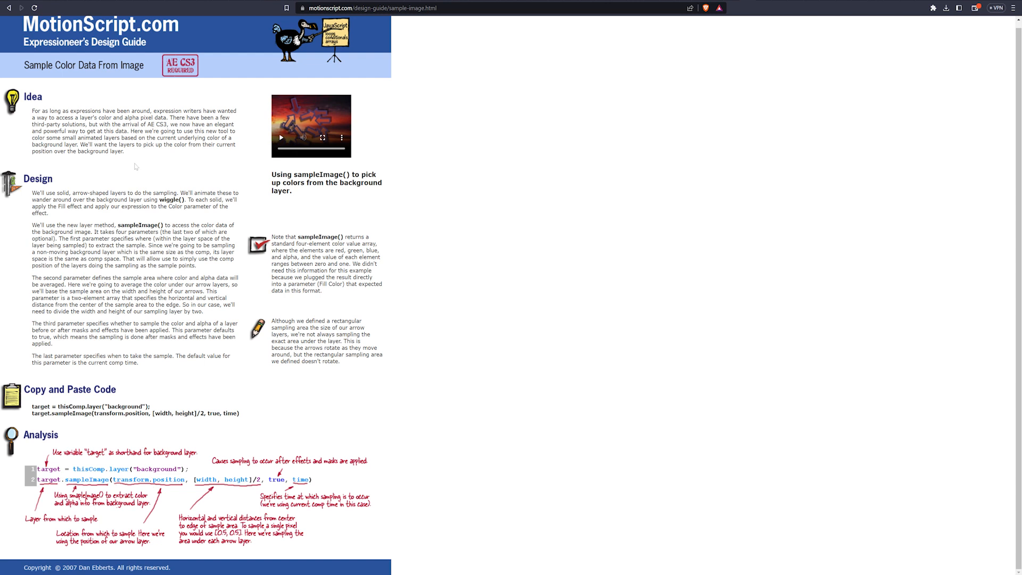
pyautogui.click(354, 9)
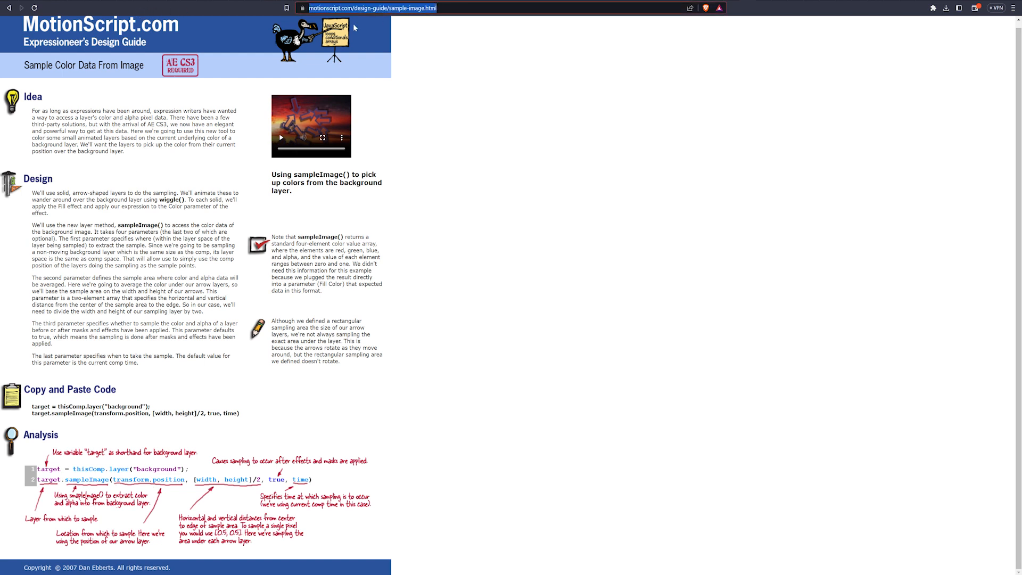
pyautogui.click(426, 34)
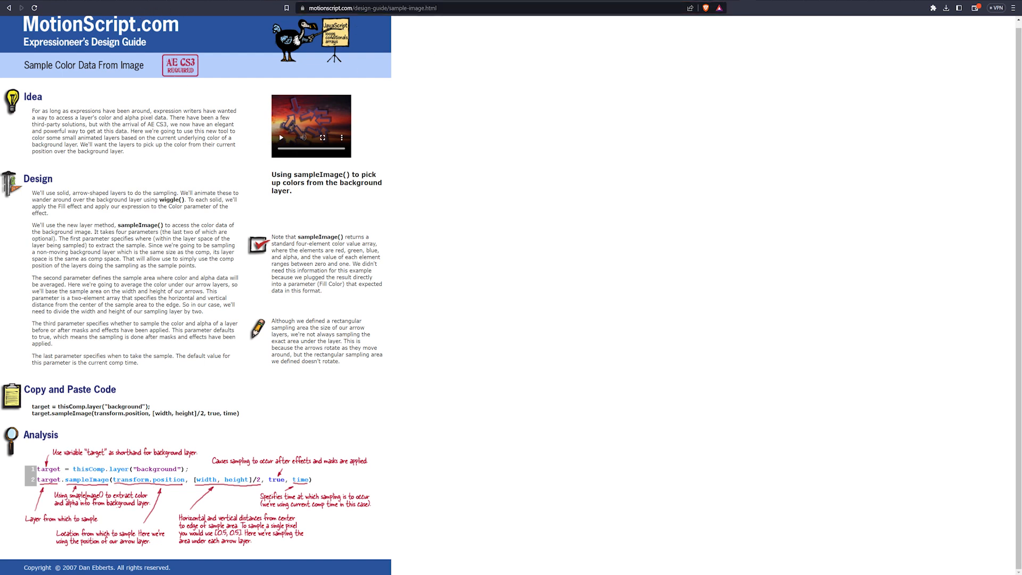